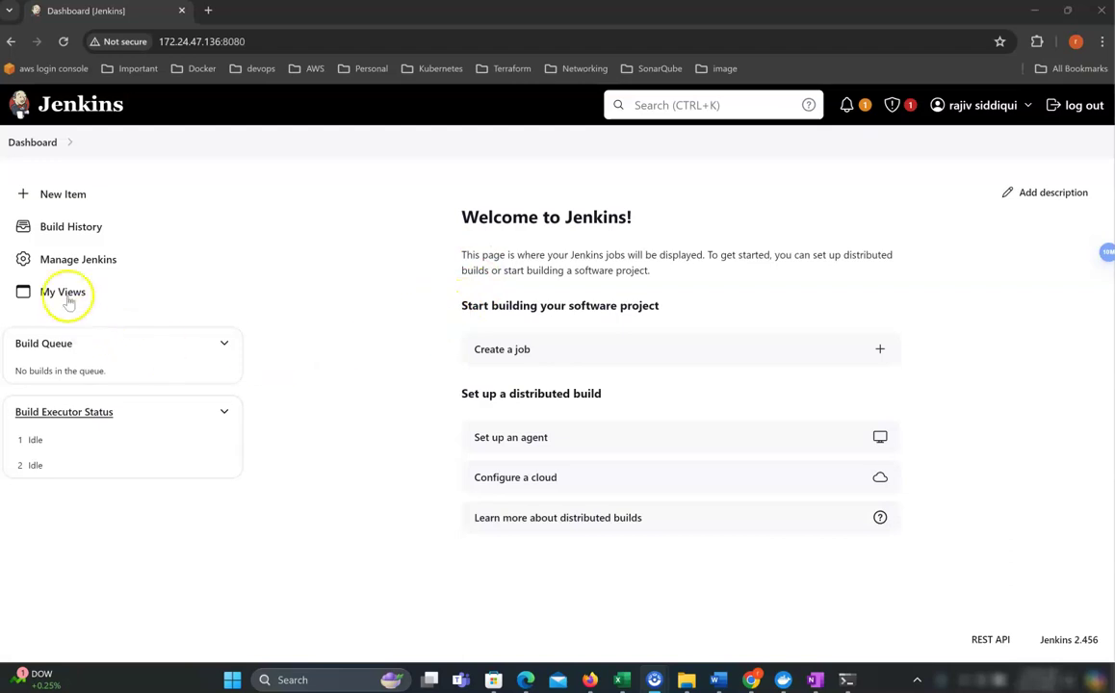
# Step: Open Manage Jenkins and scroll down to its System Configuration section
pyautogui.click(83, 234)
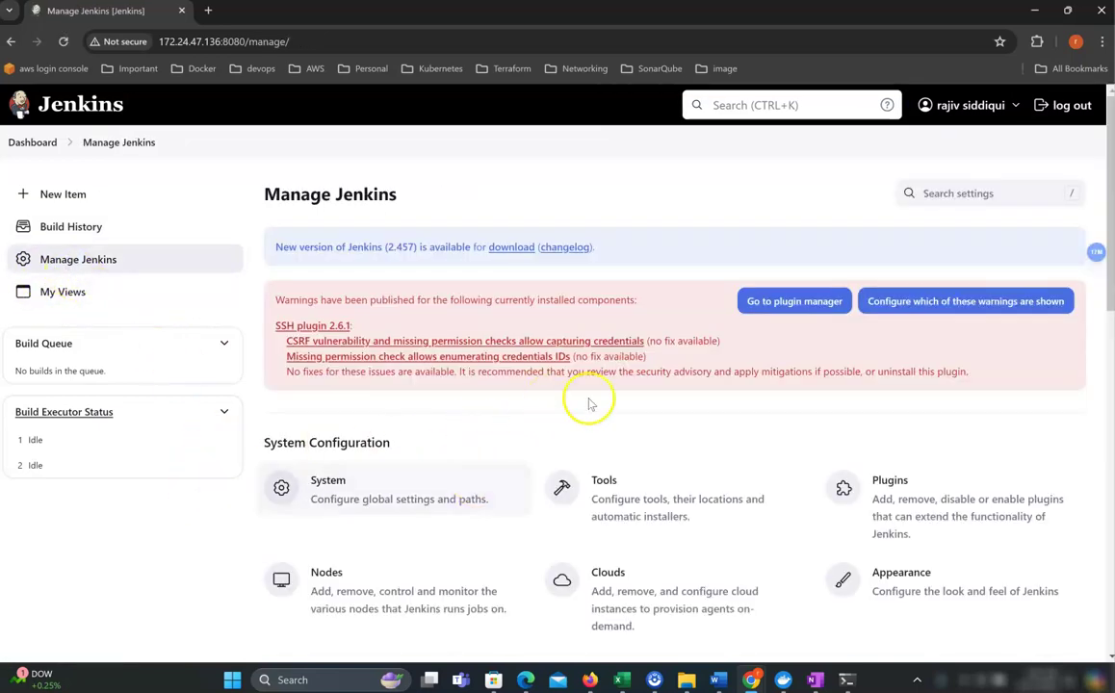
pyautogui.scroll(-2, 700, 452)
pyautogui.scroll(-1, 700, 452)
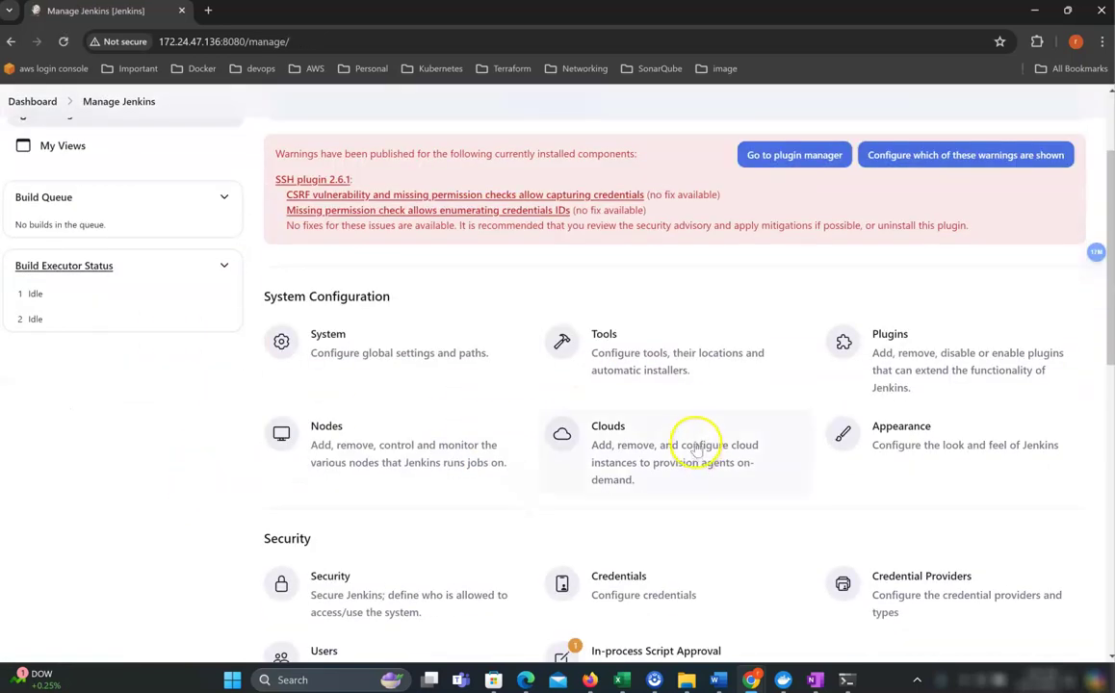
pyautogui.click(914, 367)
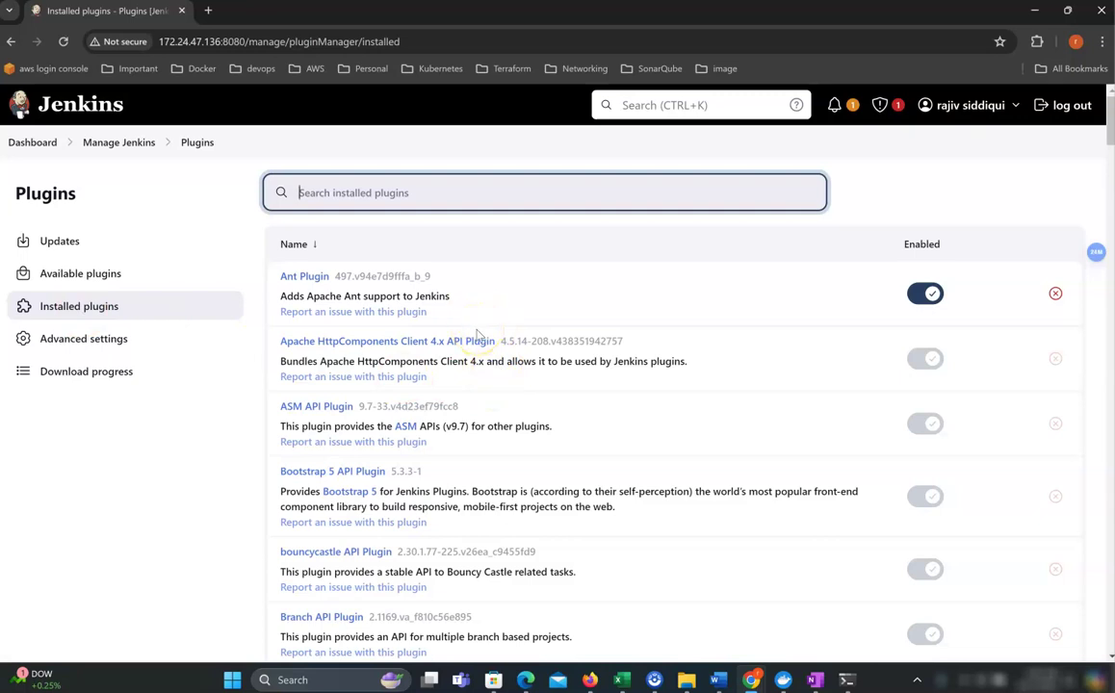
pyautogui.click(97, 276)
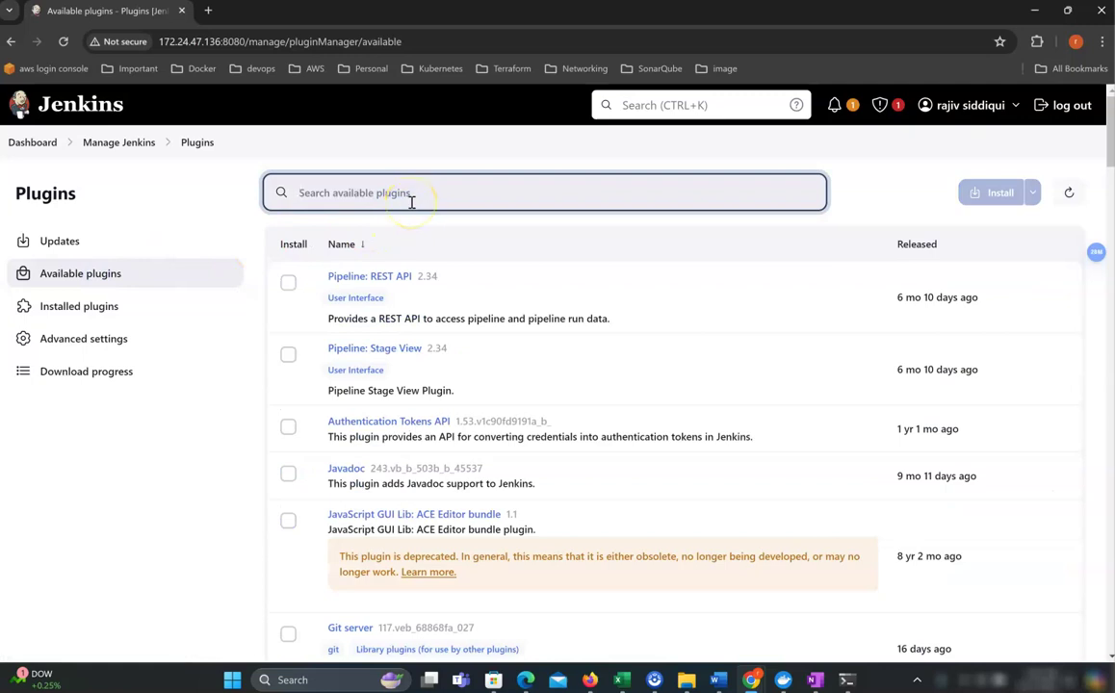
pyautogui.write('git')
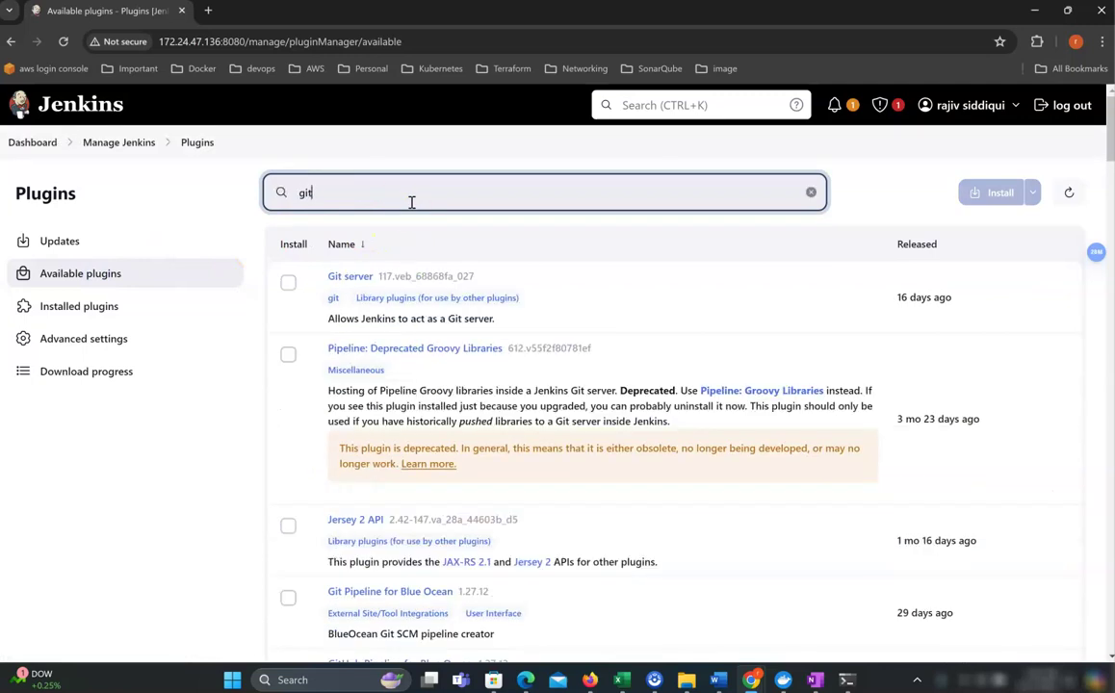
pyautogui.hotkey('ctrl', 'a')
pyautogui.write('ssh')
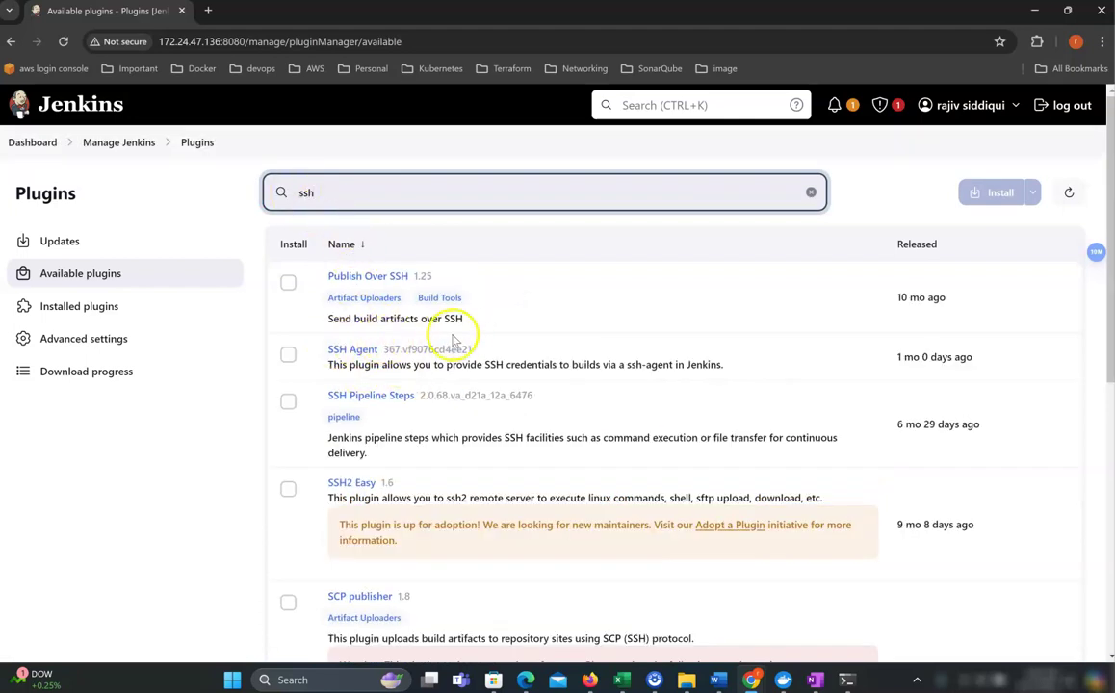
pyautogui.click(288, 282)
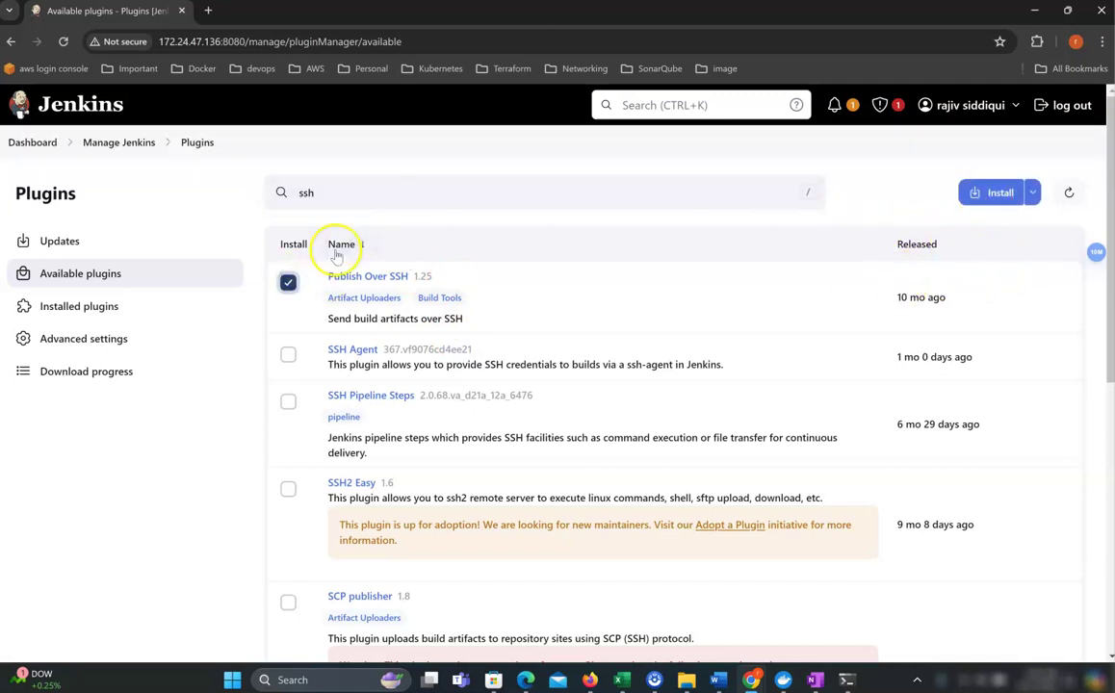
pyautogui.click(287, 282)
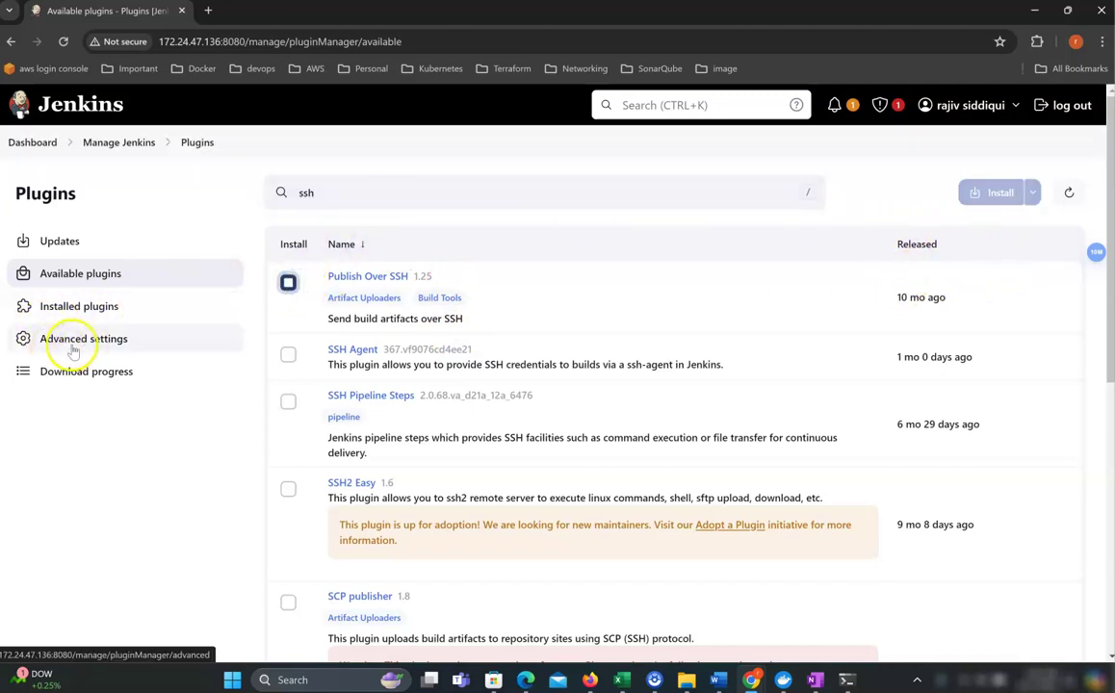
pyautogui.click(110, 142)
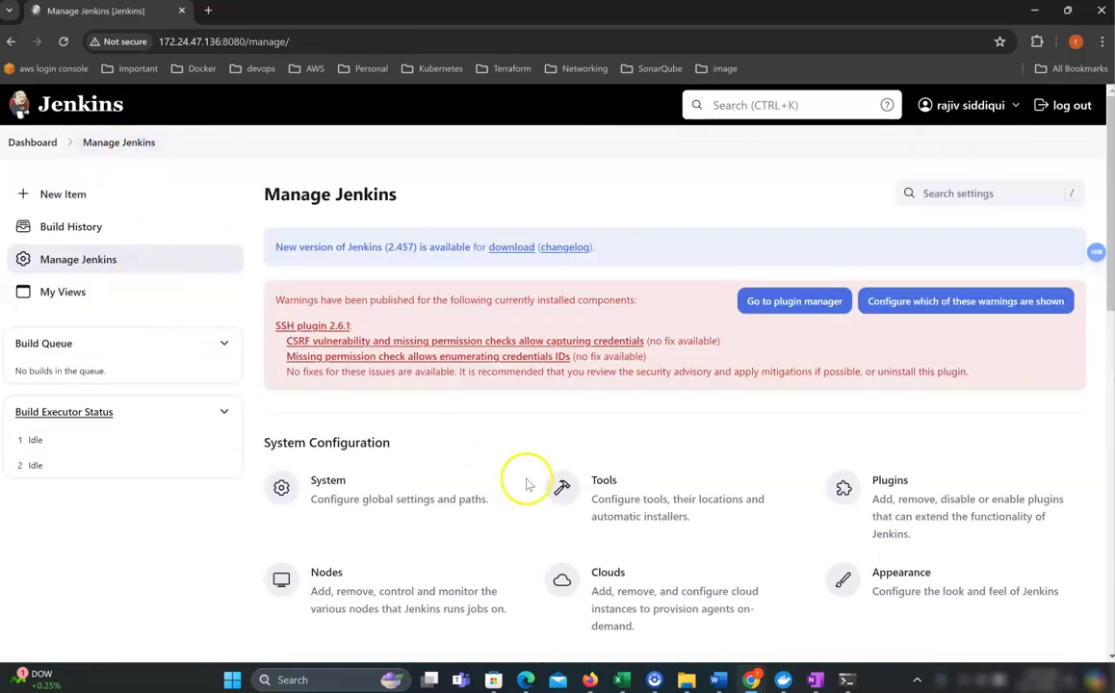
pyautogui.scroll(-3, 527, 484)
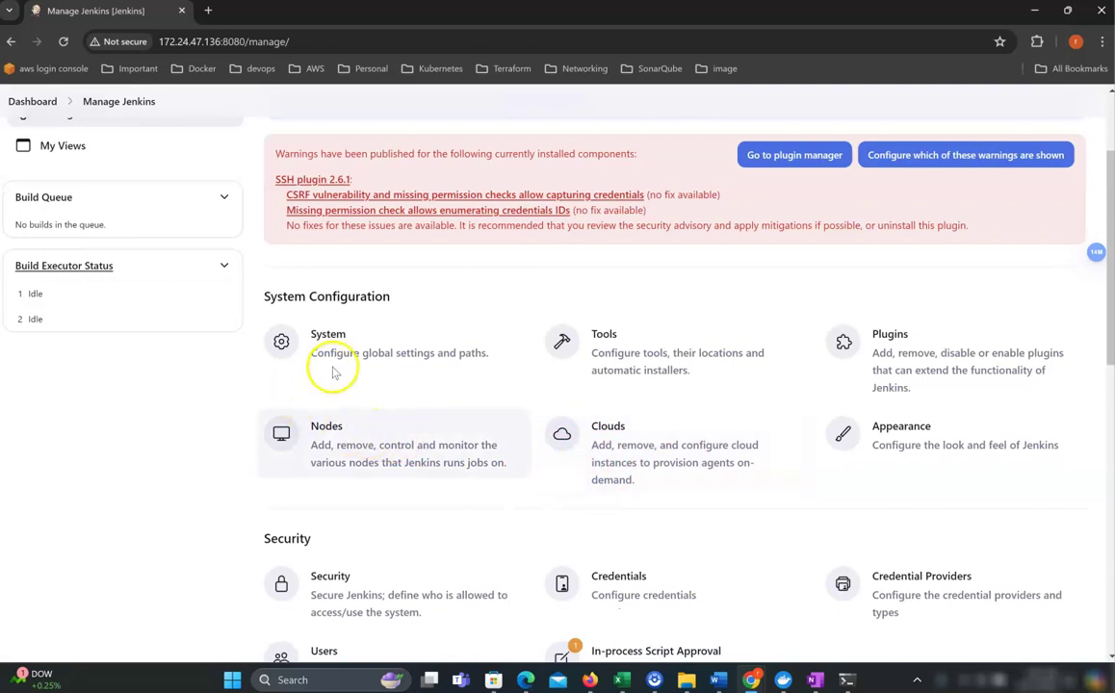
pyautogui.click(624, 603)
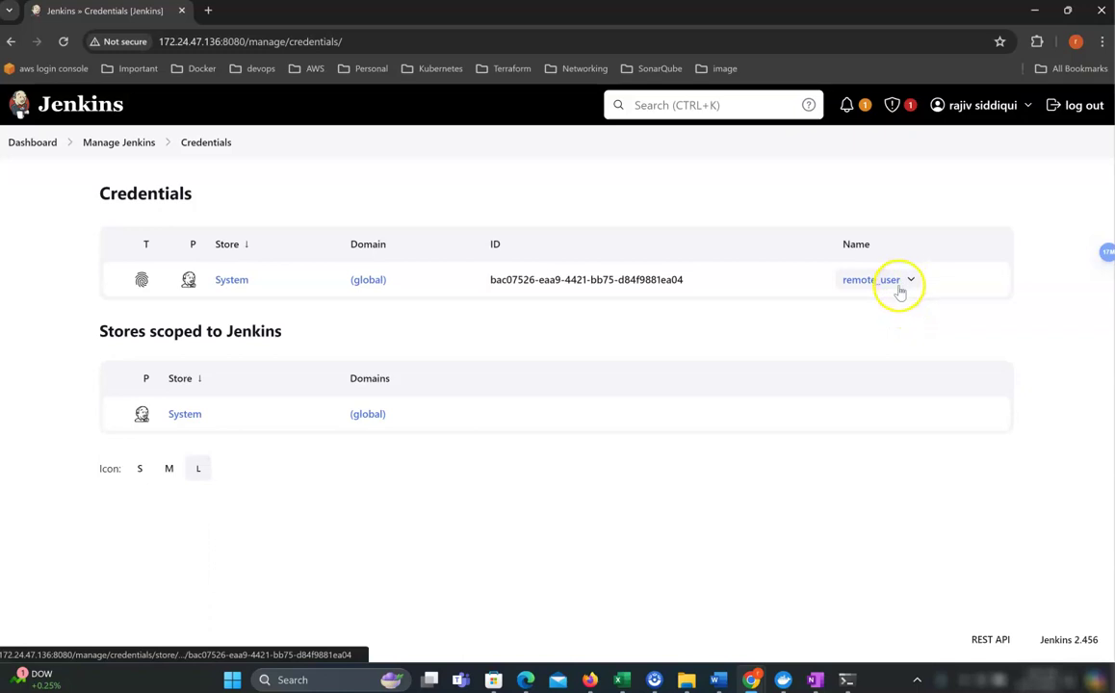
pyautogui.click(820, 277)
pyautogui.moveTo(820, 276); pyautogui.dragTo(901, 280)
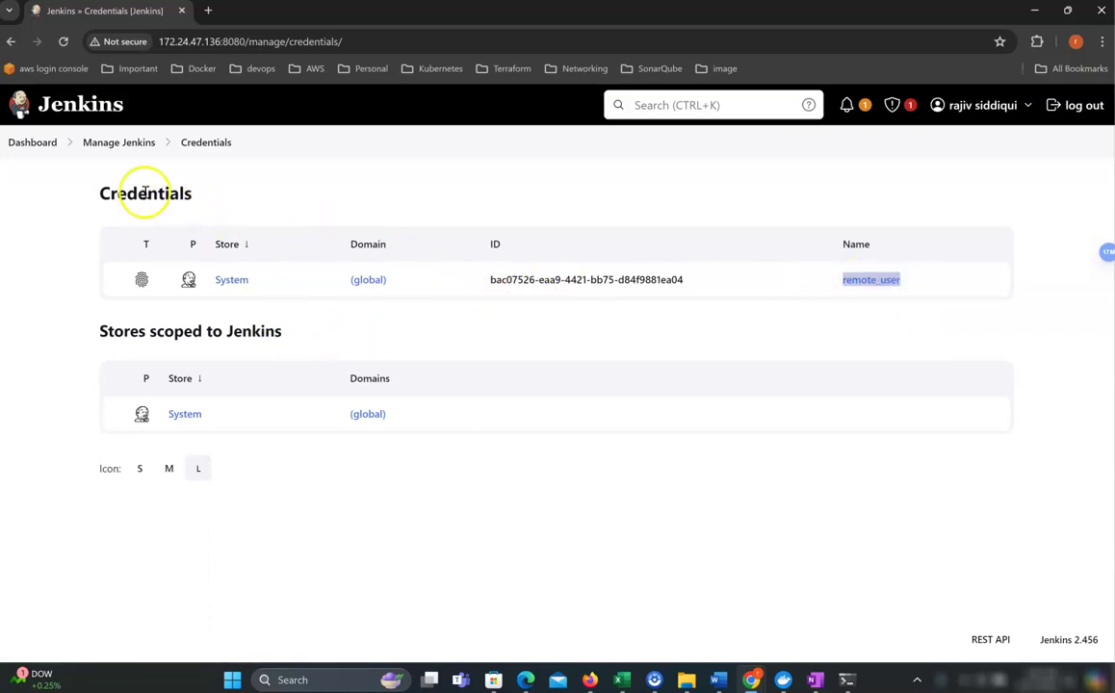
pyautogui.click(120, 146)
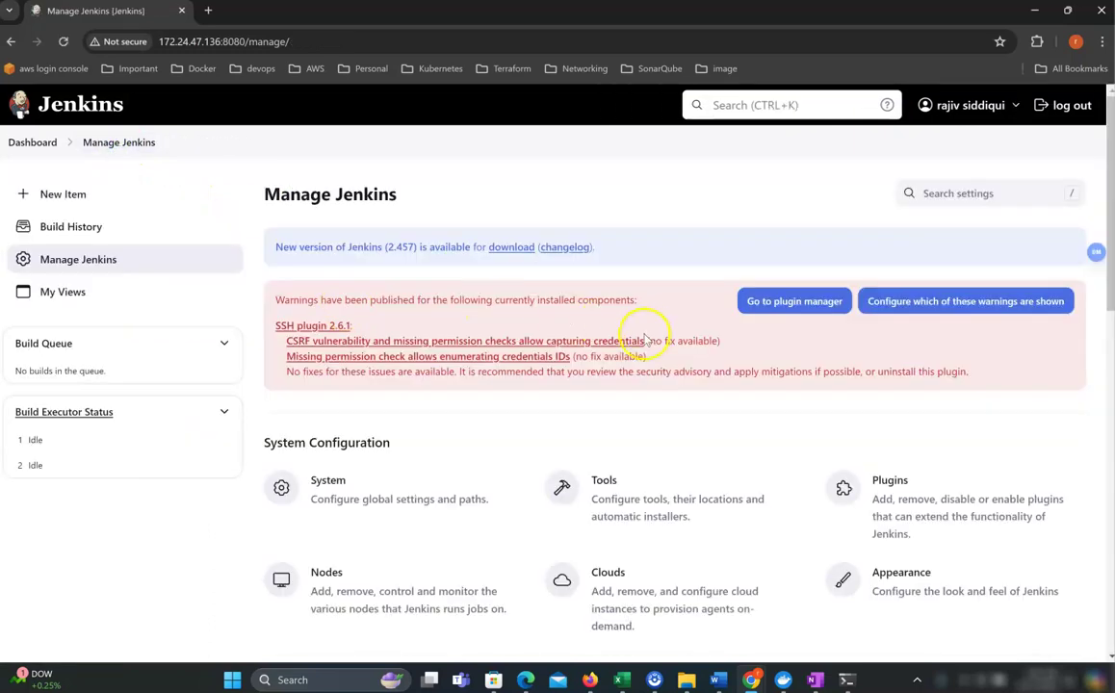
# Step: Scroll the System configuration page and highlight the Jenkins URL value
pyautogui.scroll(-3, 478, 440)
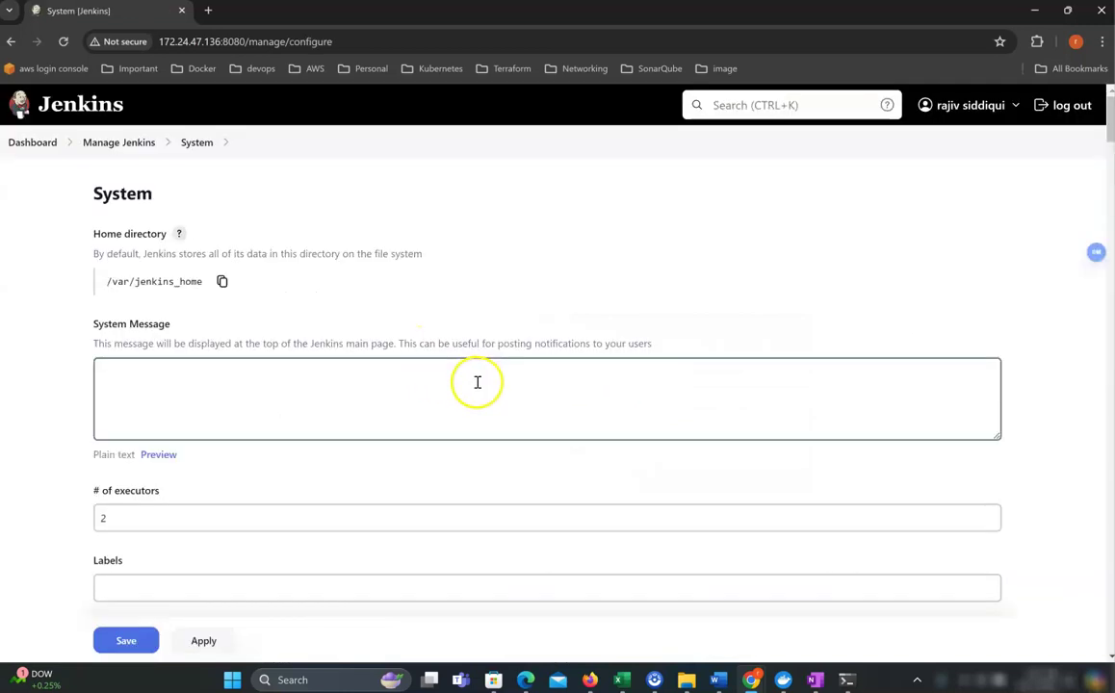
pyautogui.scroll(-5, 472, 384)
pyautogui.scroll(-2, 435, 403)
pyautogui.moveTo(272, 369); pyautogui.dragTo(63, 361)
pyautogui.scroll(-8, 373, 404)
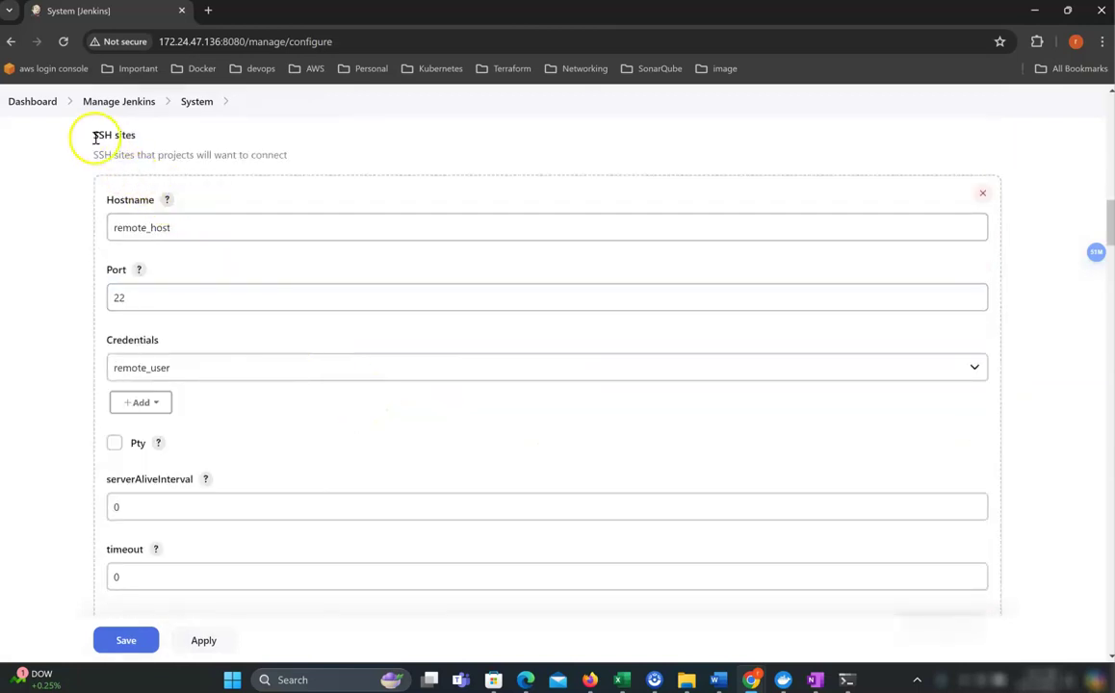
# Step: Review the SSH site: hostname remote_host, port 22, keeping remote_user as the credential
pyautogui.moveTo(184, 228); pyautogui.dragTo(71, 227)
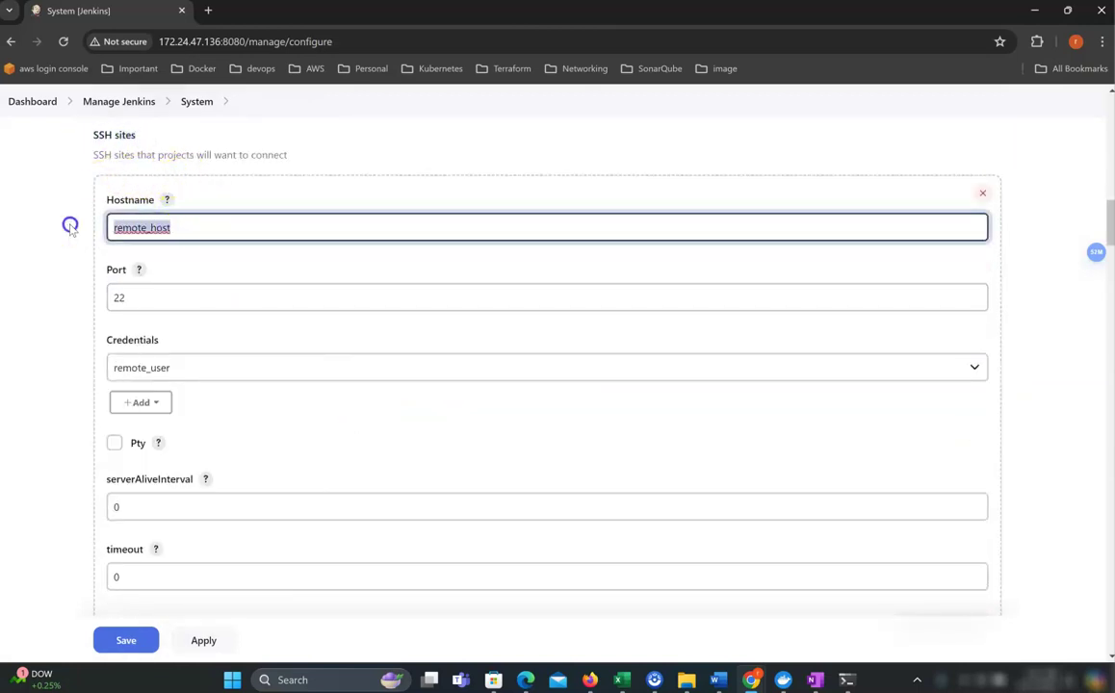
pyautogui.moveTo(122, 301); pyautogui.dragTo(99, 301)
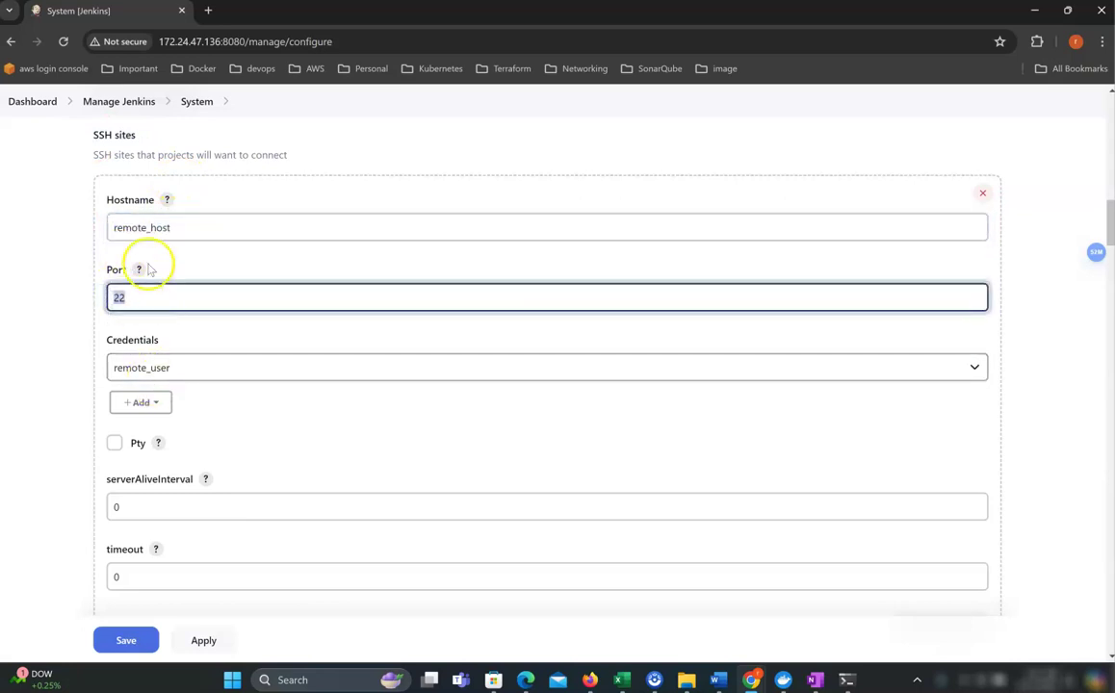
pyautogui.moveTo(184, 228); pyautogui.dragTo(90, 226)
pyautogui.moveTo(122, 301); pyautogui.dragTo(107, 302)
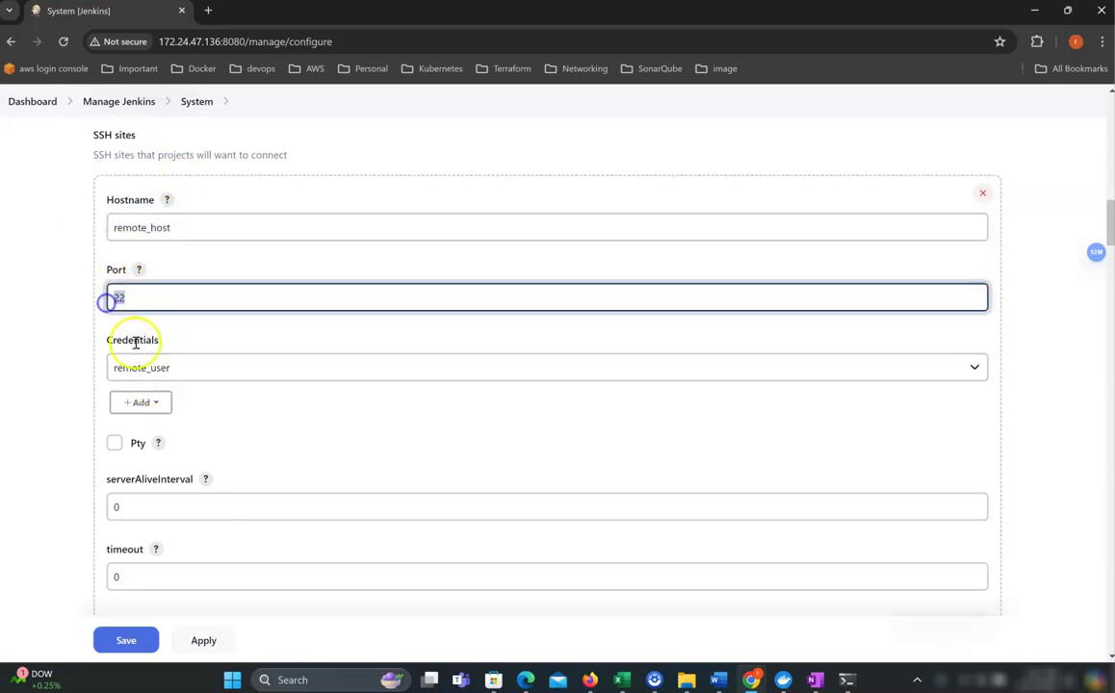
pyautogui.click(175, 370)
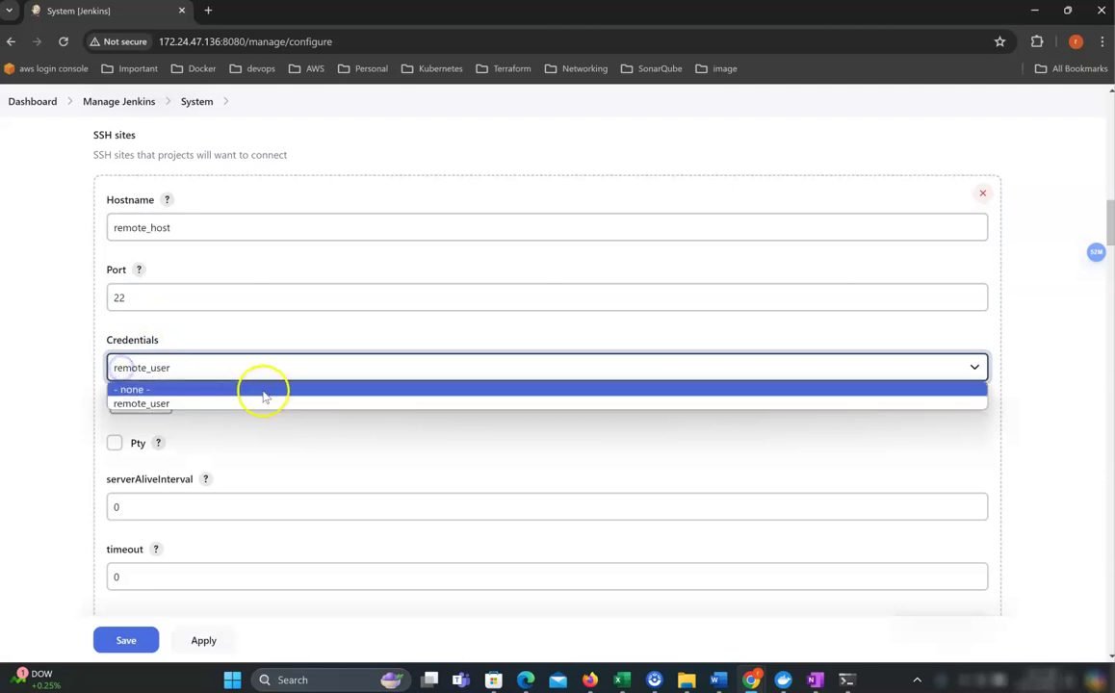
pyautogui.click(224, 433)
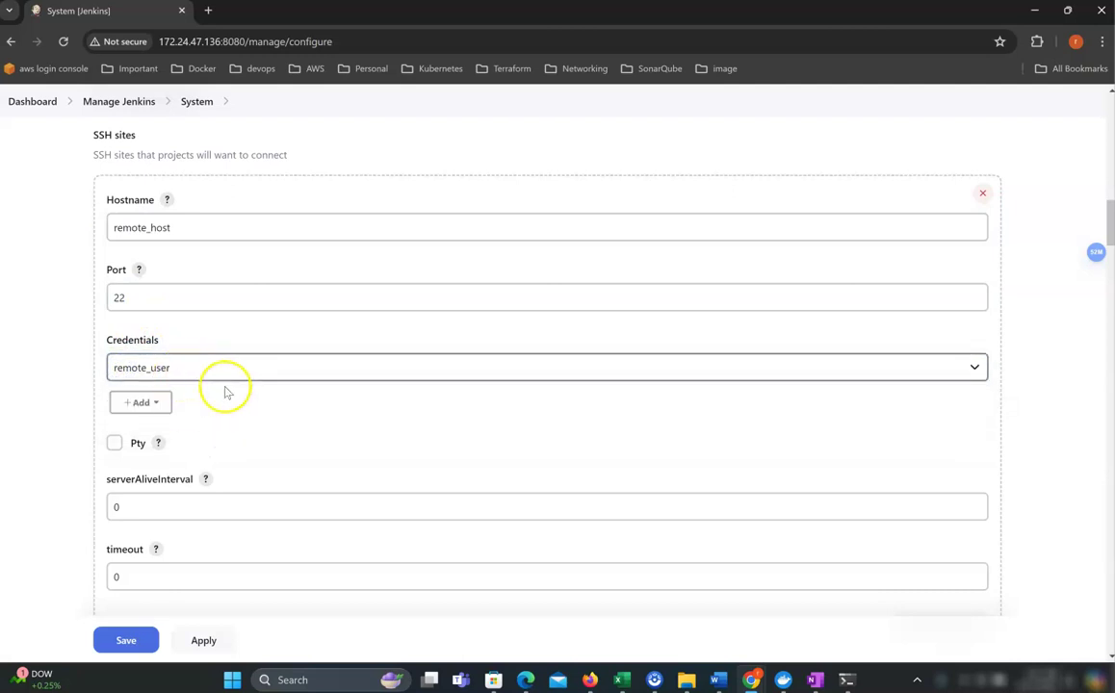
pyautogui.scroll(3, 311, 429)
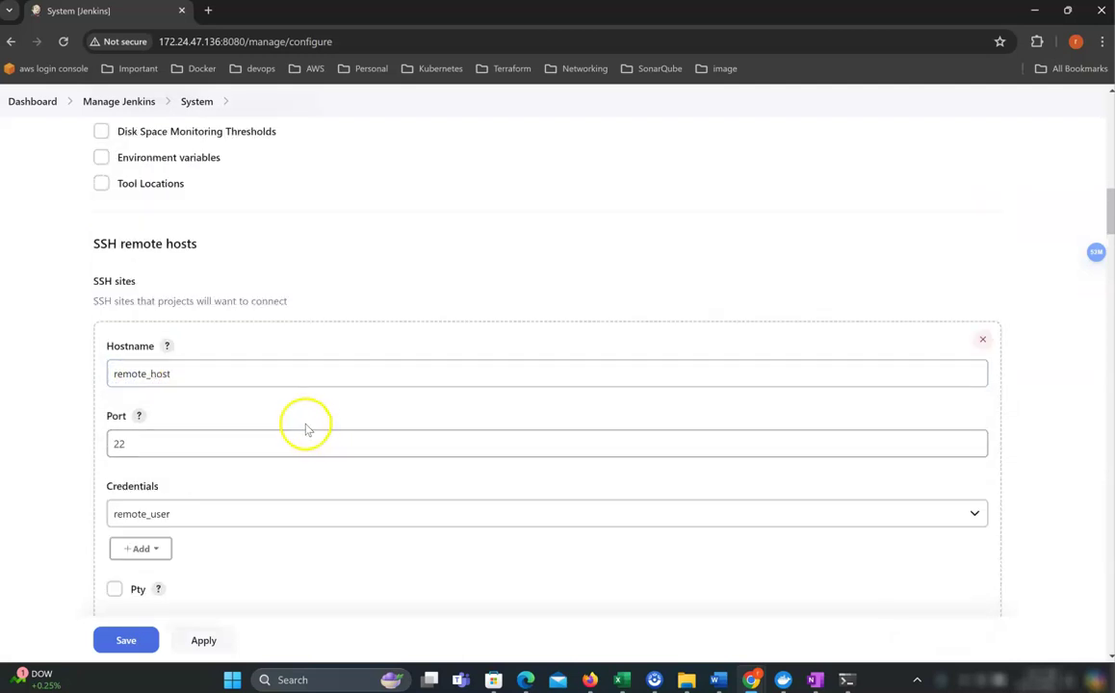
pyautogui.scroll(-3, 318, 414)
pyautogui.scroll(10, 261, 350)
# Step: Go back through Manage Jenkins to the Dashboard's Welcome to Jenkins! page
pyautogui.click(120, 102)
pyautogui.scroll(-3, 509, 426)
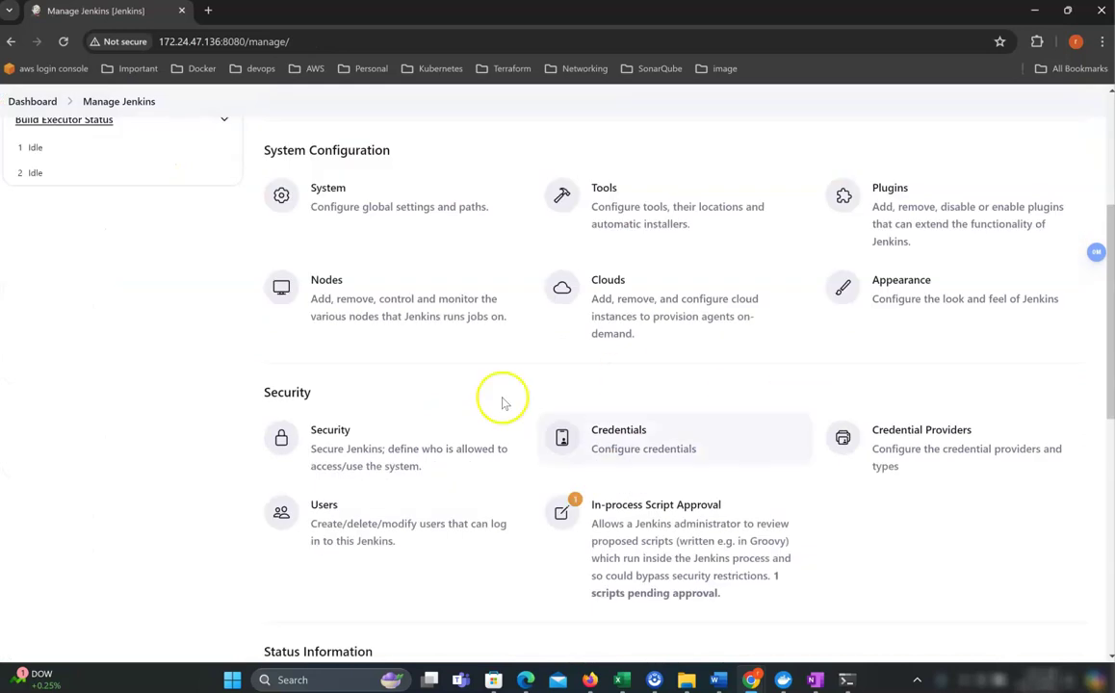
pyautogui.scroll(3, 639, 460)
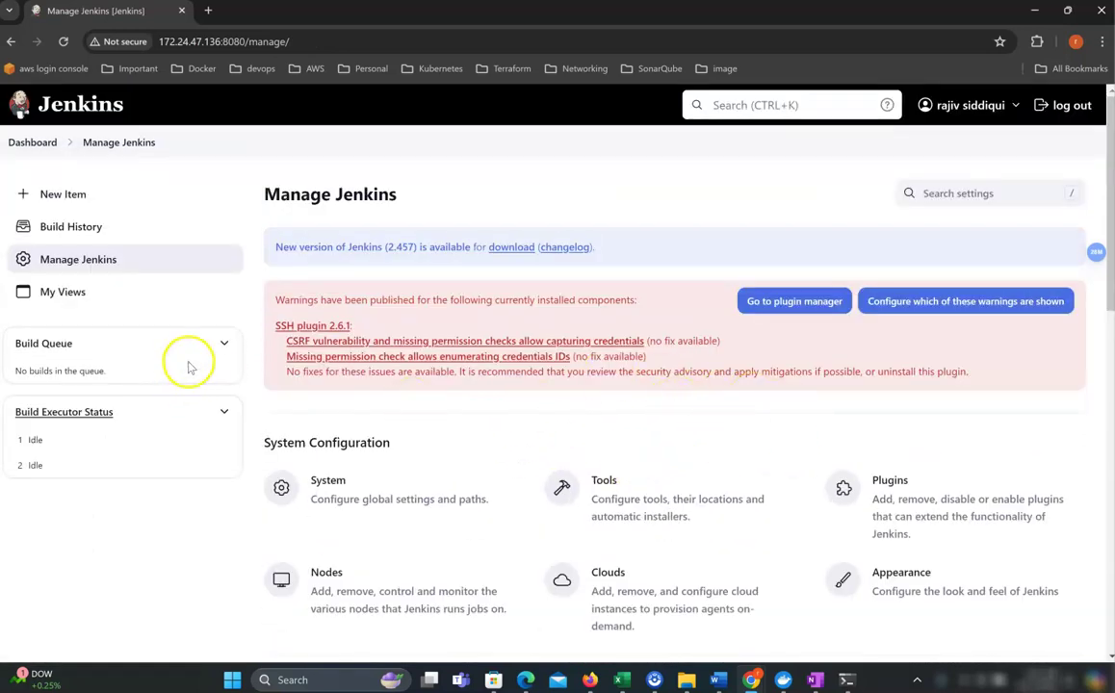
pyautogui.click(32, 143)
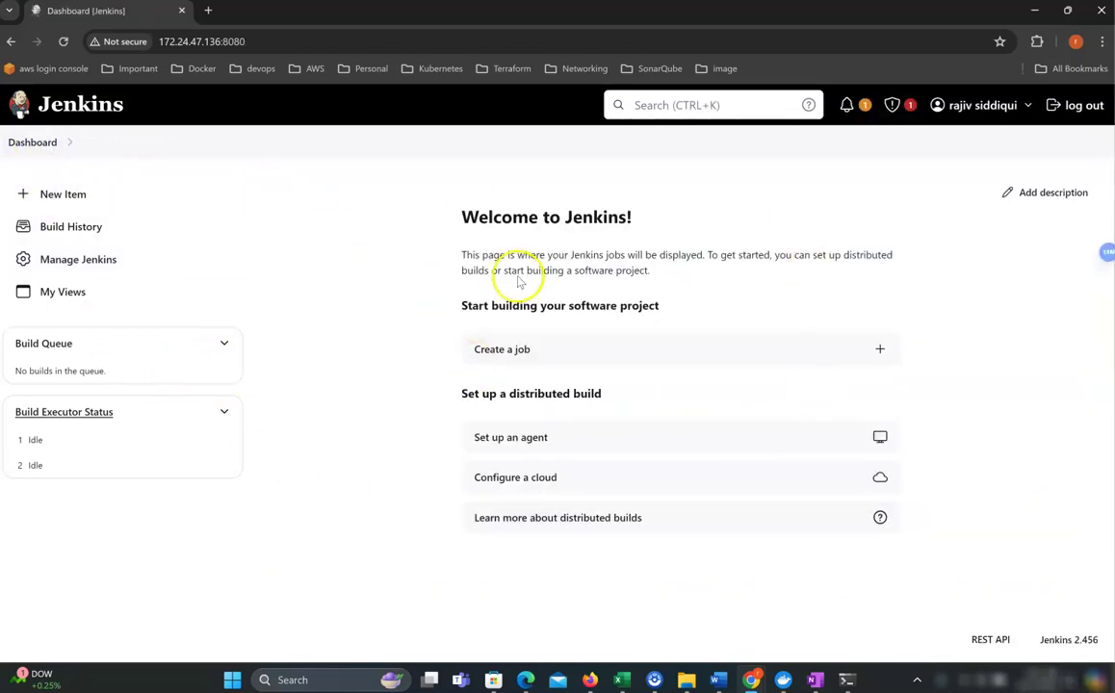
# Step: Create a new Freestyle project item named test-1
pyautogui.click(58, 195)
pyautogui.click(349, 257)
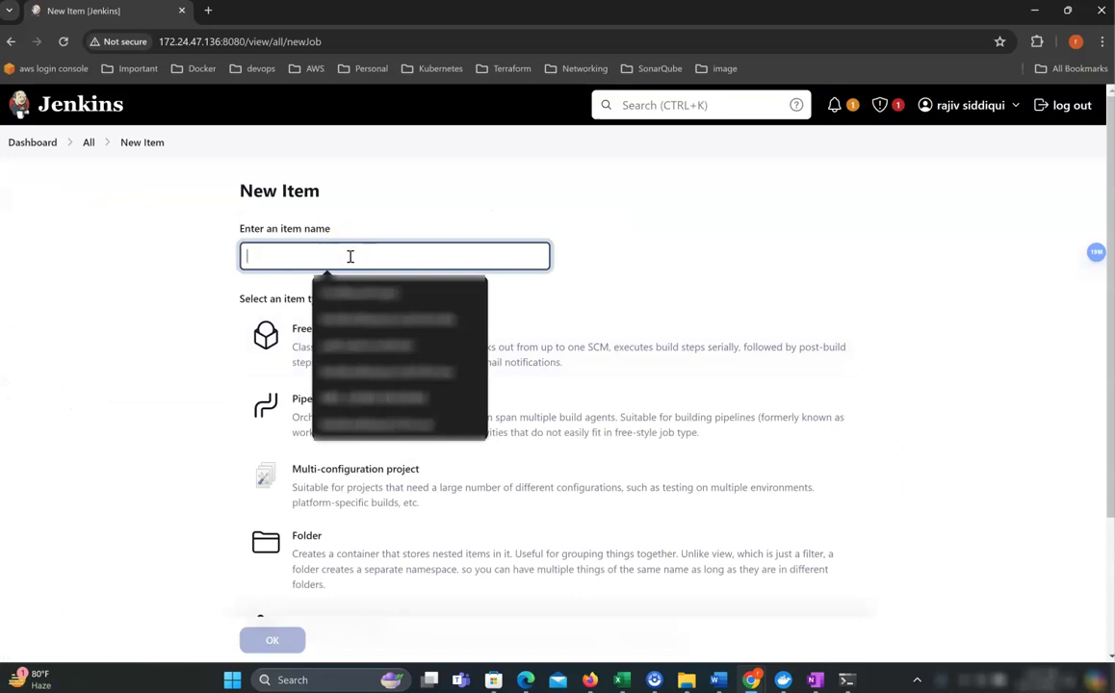
pyautogui.write('test-1')
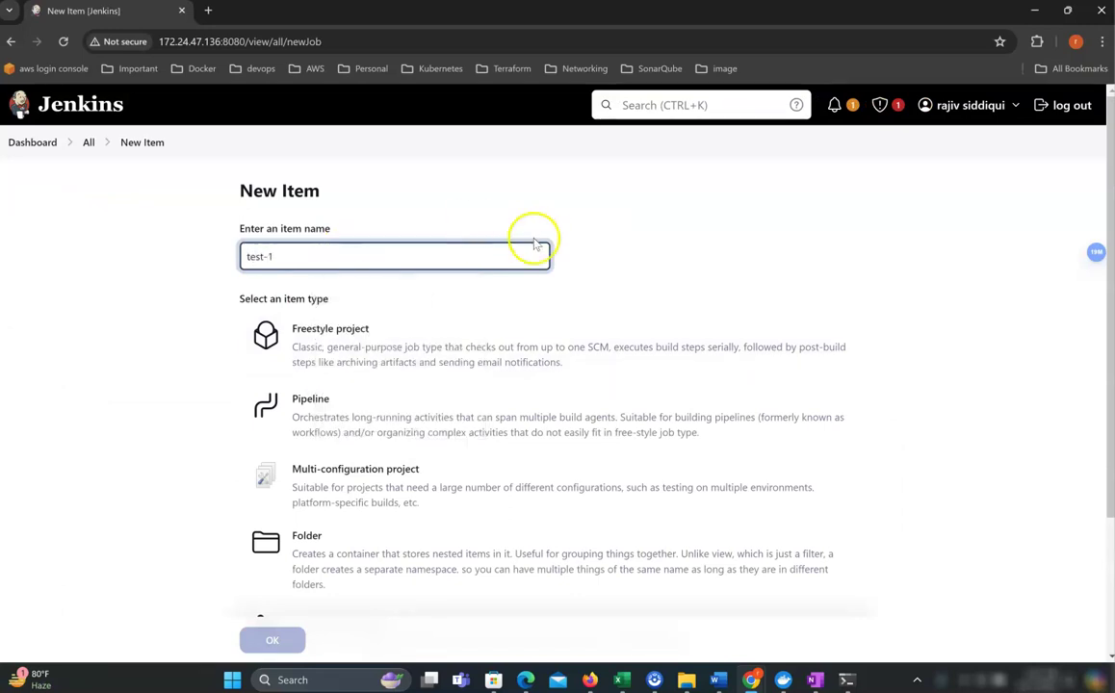
pyautogui.click(372, 346)
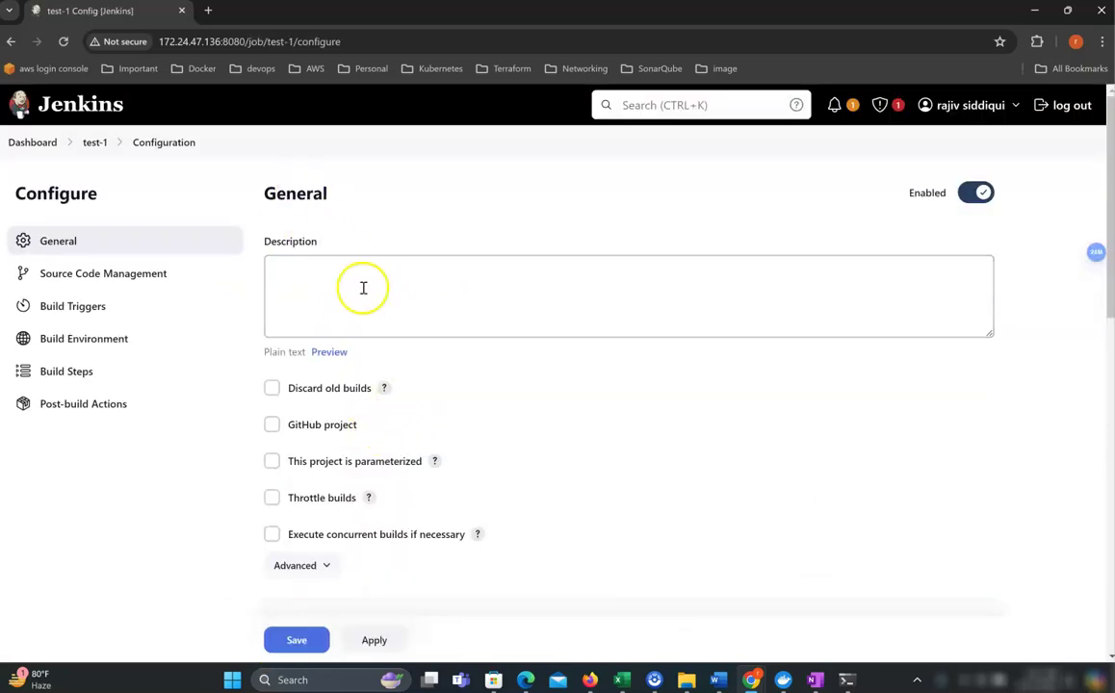
# Step: Add an Execute shell build step to test-1 with the command echo 'hello dhaka'
pyautogui.scroll(-2, 466, 359)
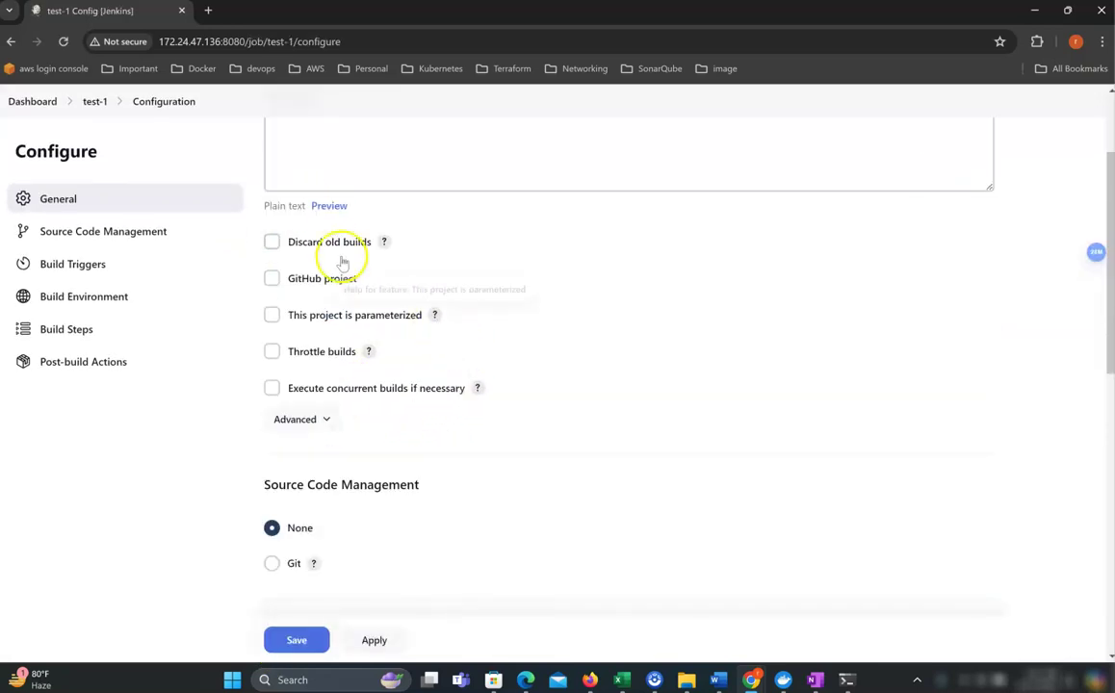
pyautogui.scroll(-2, 366, 358)
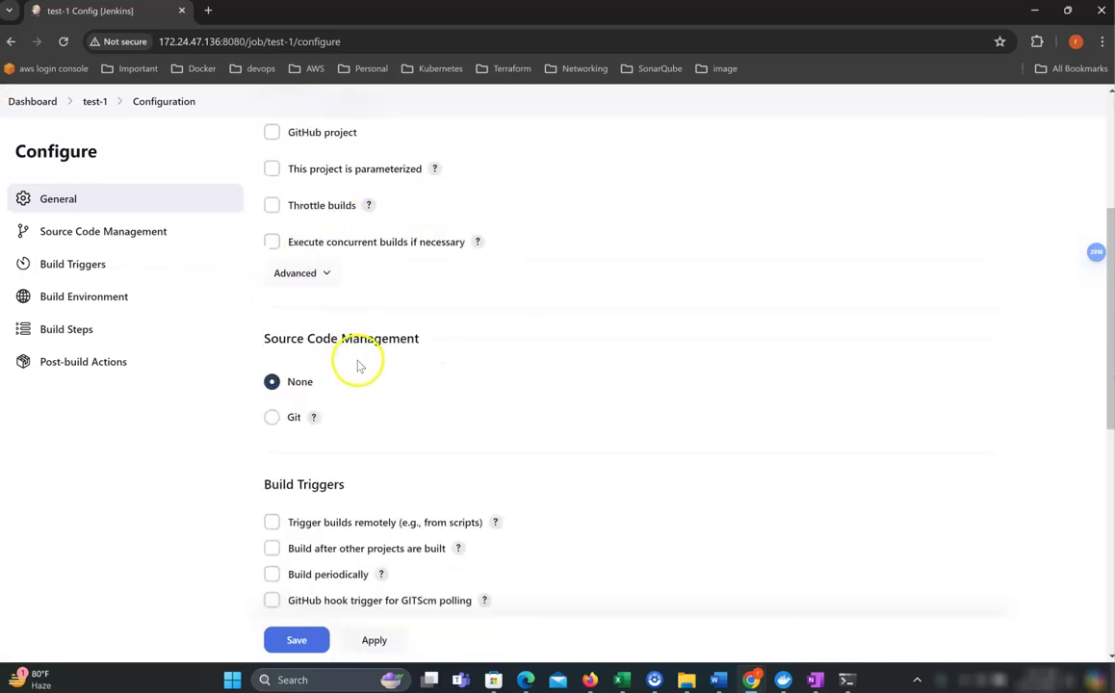
pyautogui.scroll(-6, 358, 365)
pyautogui.scroll(-2, 367, 360)
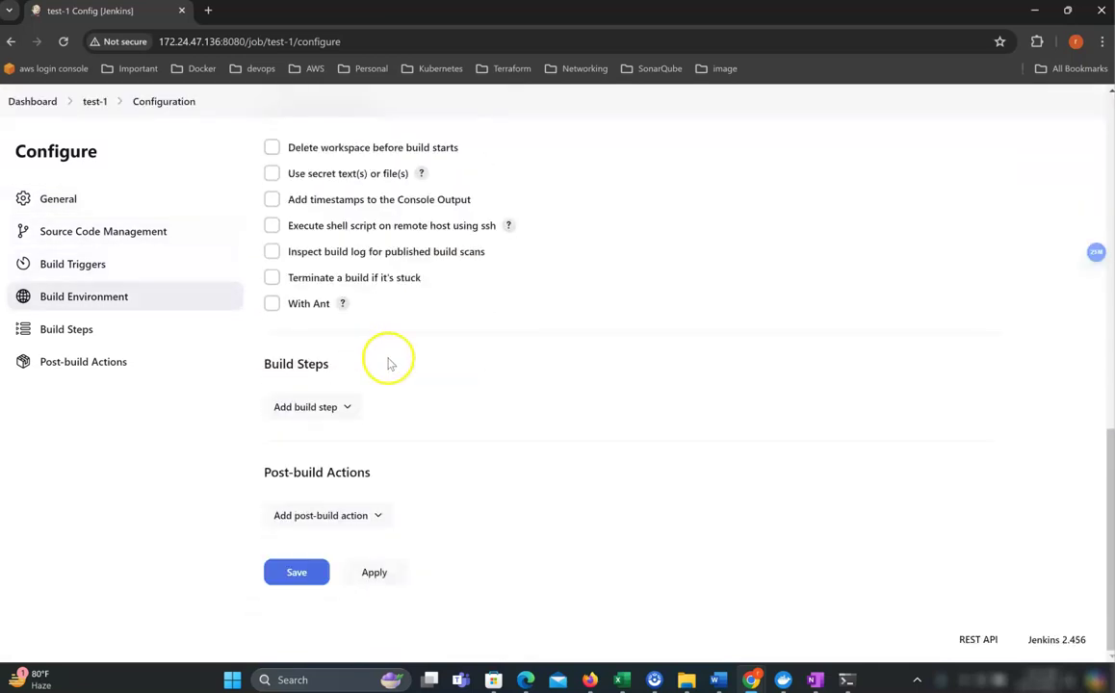
pyautogui.click(347, 408)
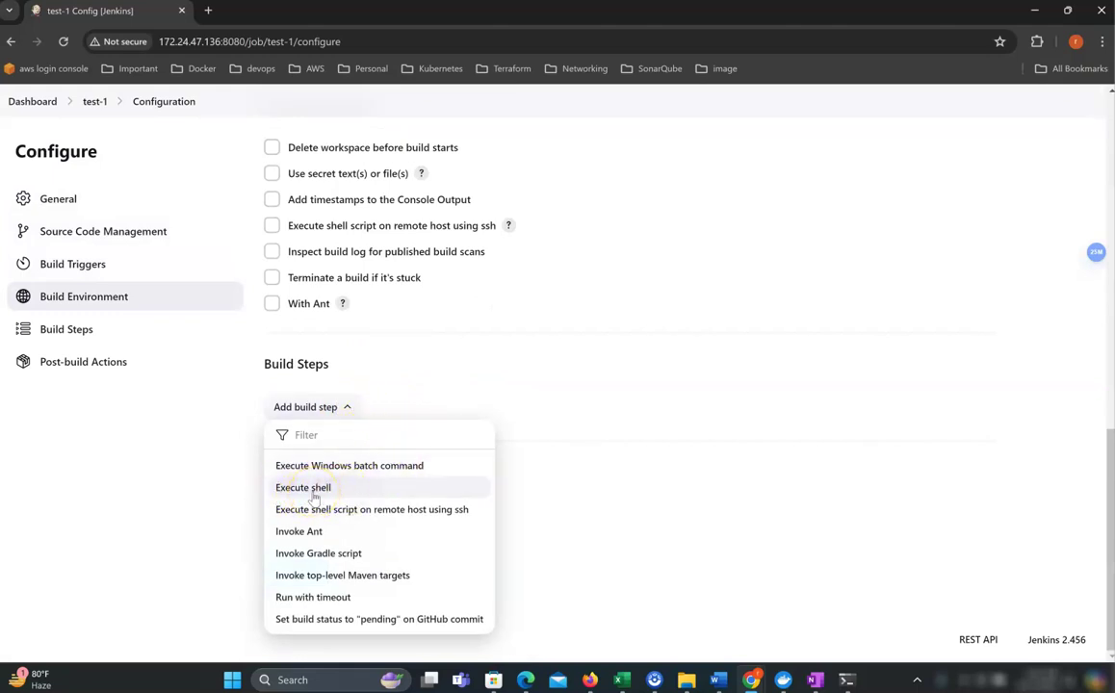
pyautogui.click(311, 490)
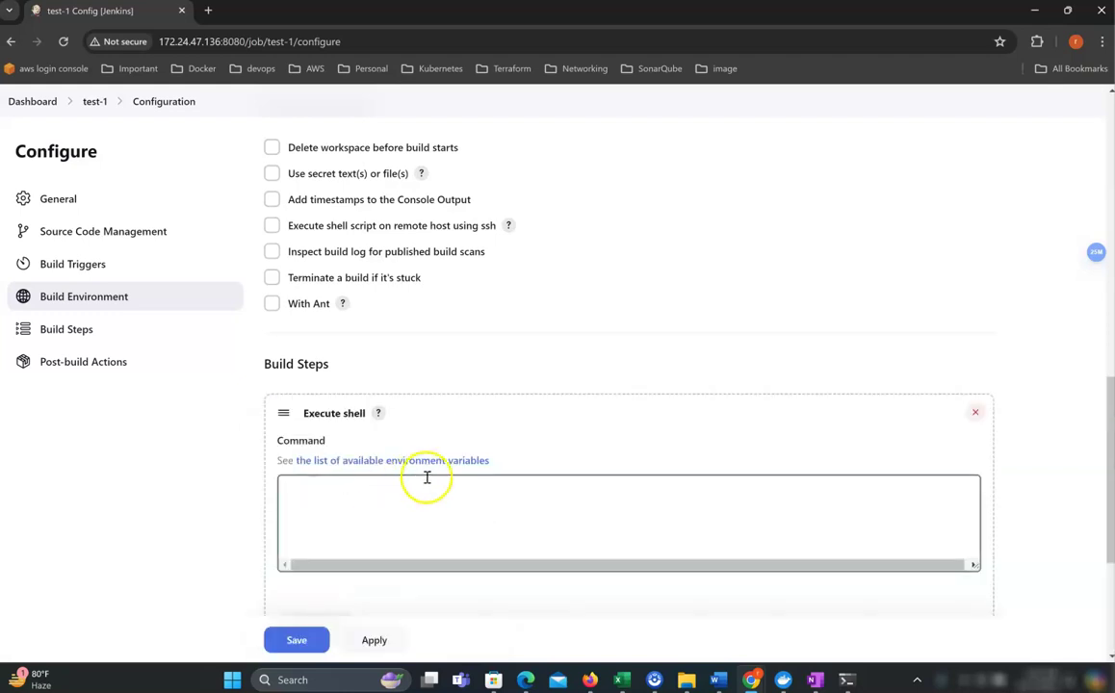
pyautogui.click(380, 368)
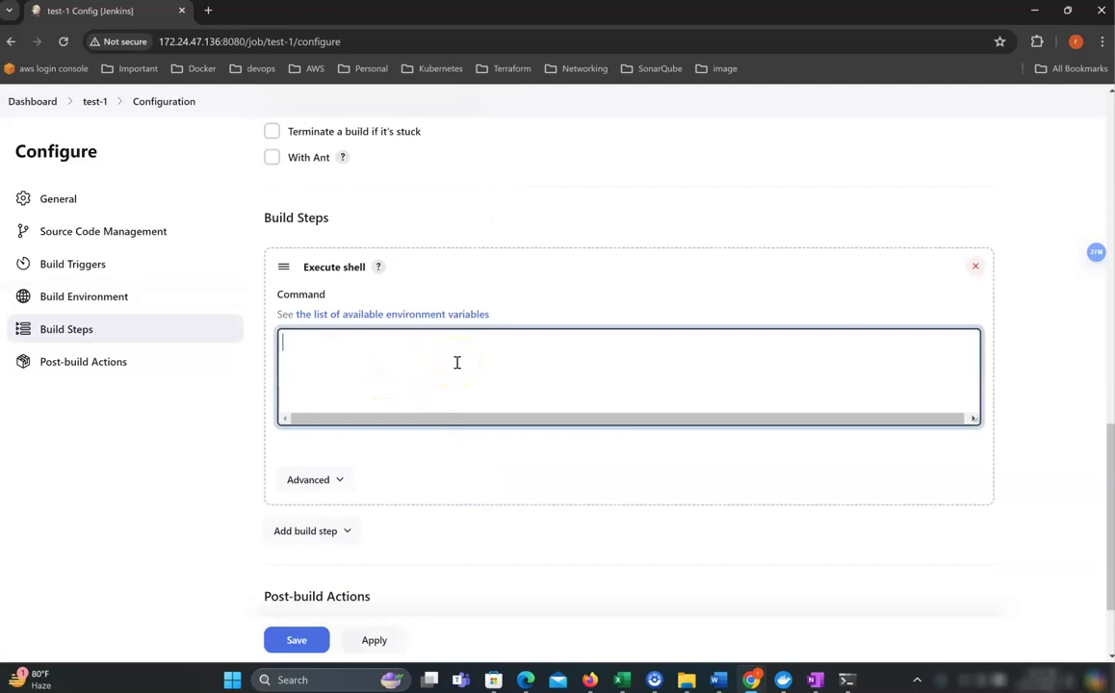
pyautogui.write("echo 'hello dhaka")
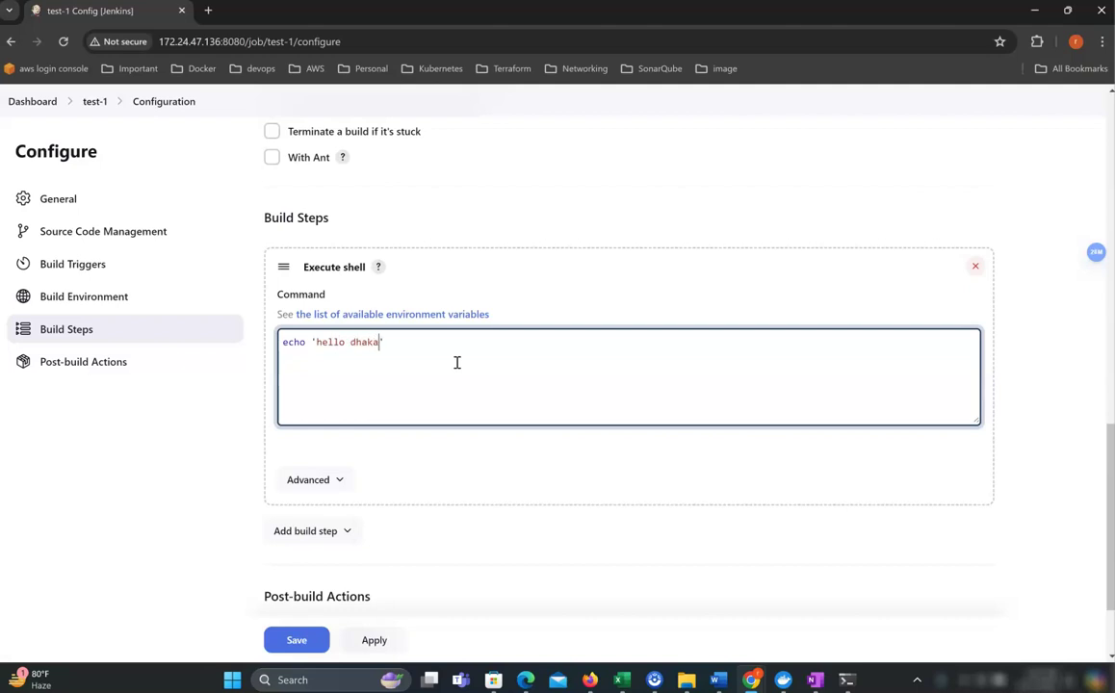
pyautogui.click(846, 680)
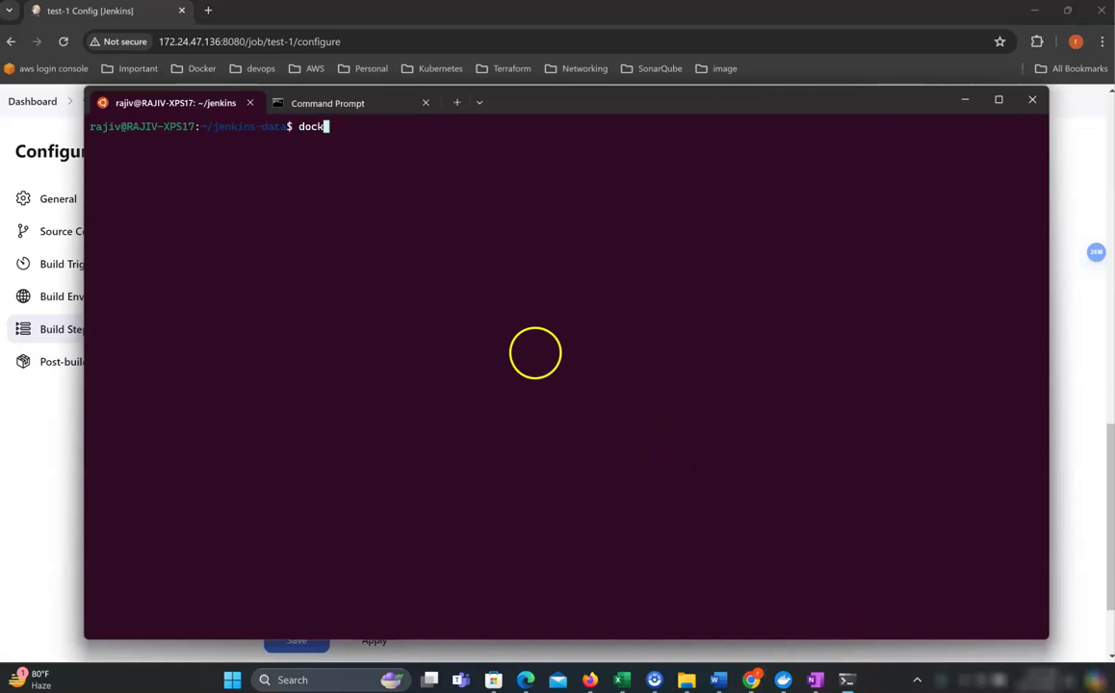
# Step: List containers with docker ps and open a bash shell in the jenkins container
pyautogui.write('docker ps')
pyautogui.press('Return')
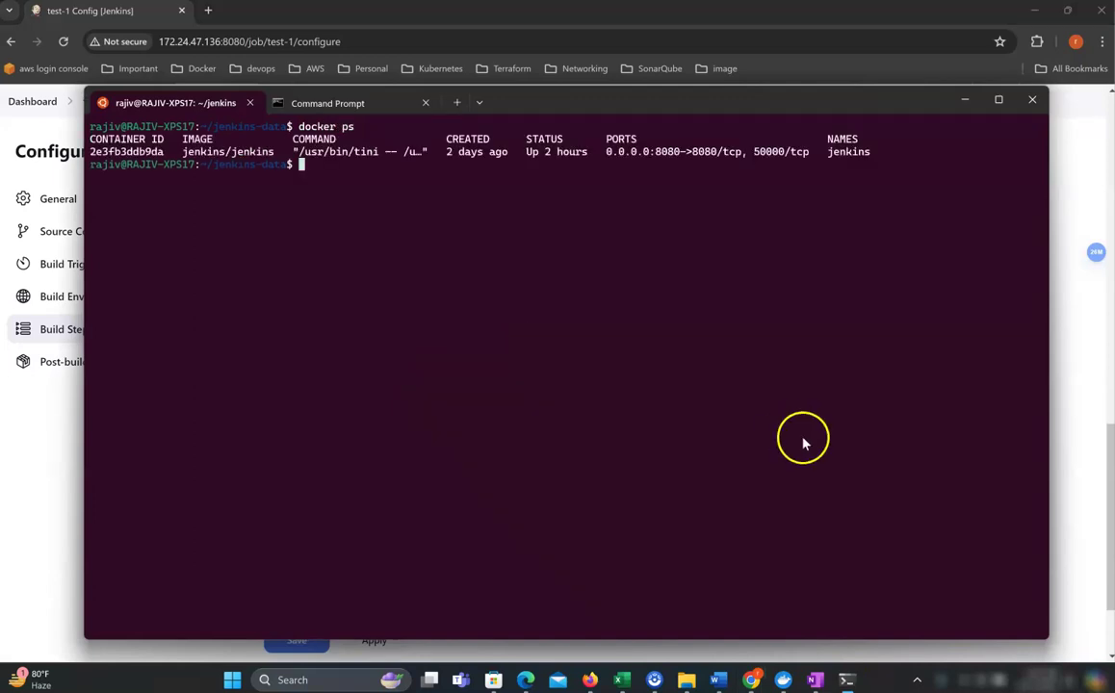
pyautogui.moveTo(872, 151); pyautogui.dragTo(137, 196)
pyautogui.rightClick(137, 196)
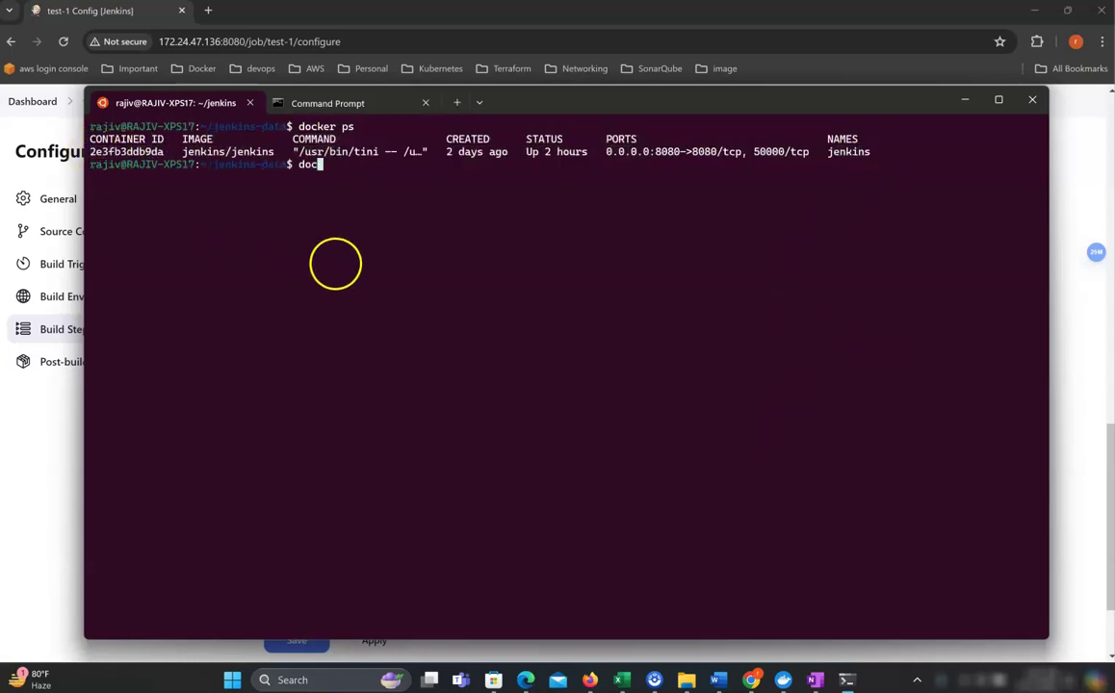
pyautogui.write('docker exec -it 23')
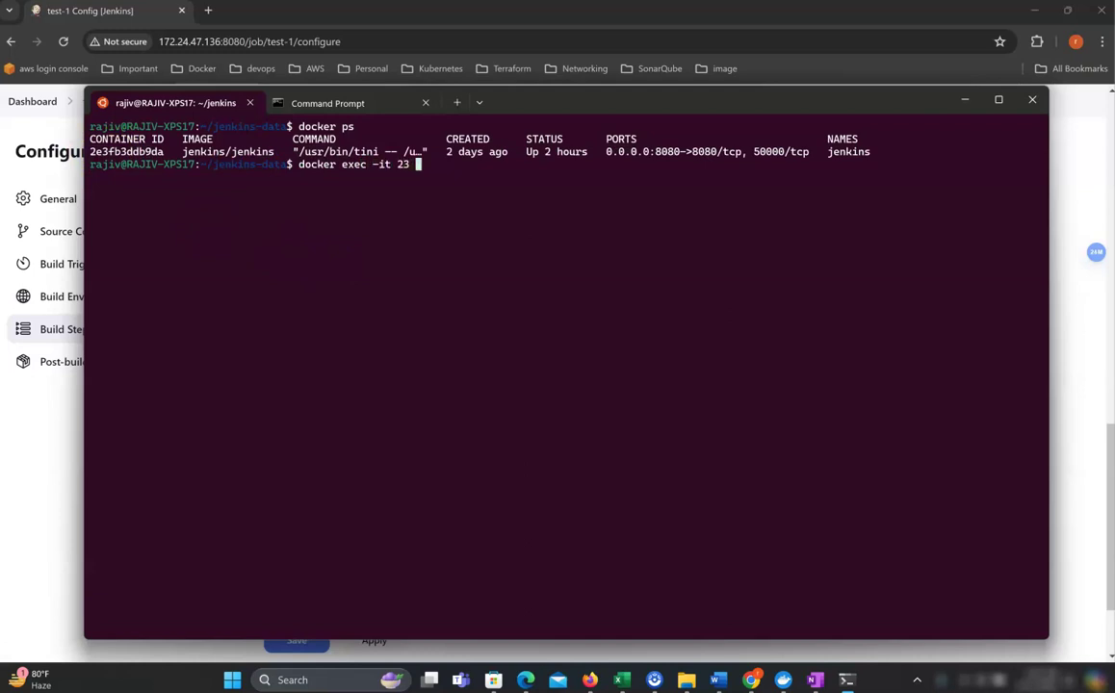
pyautogui.write(' bash')
pyautogui.press('Return')
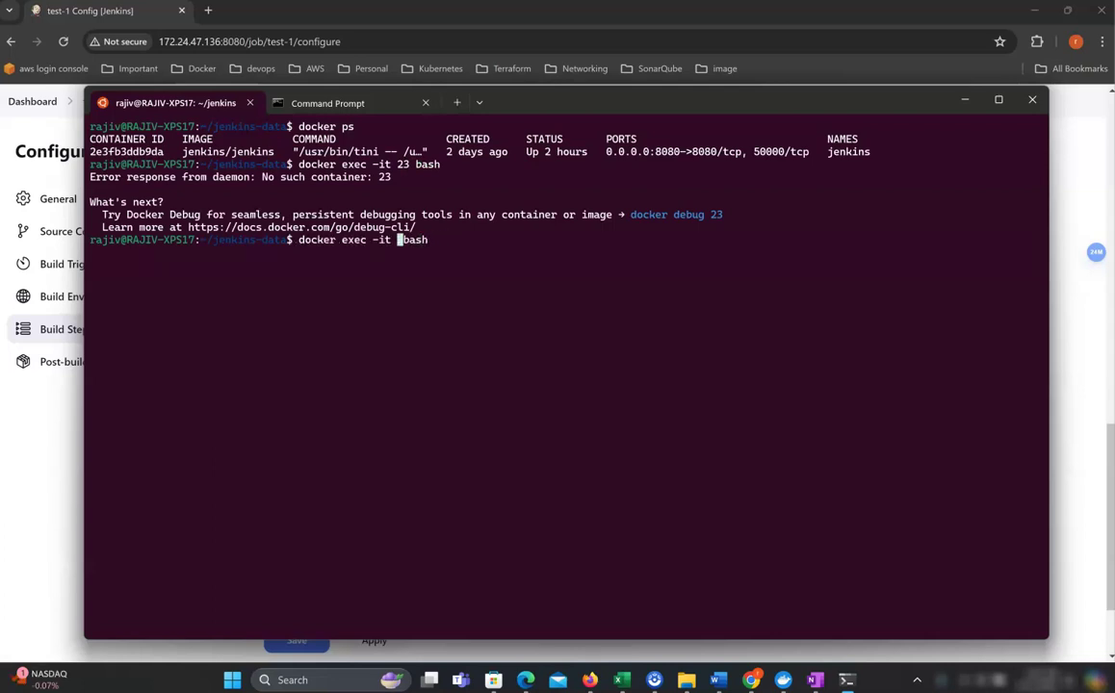
pyautogui.hotkey('ctrl', 'c')
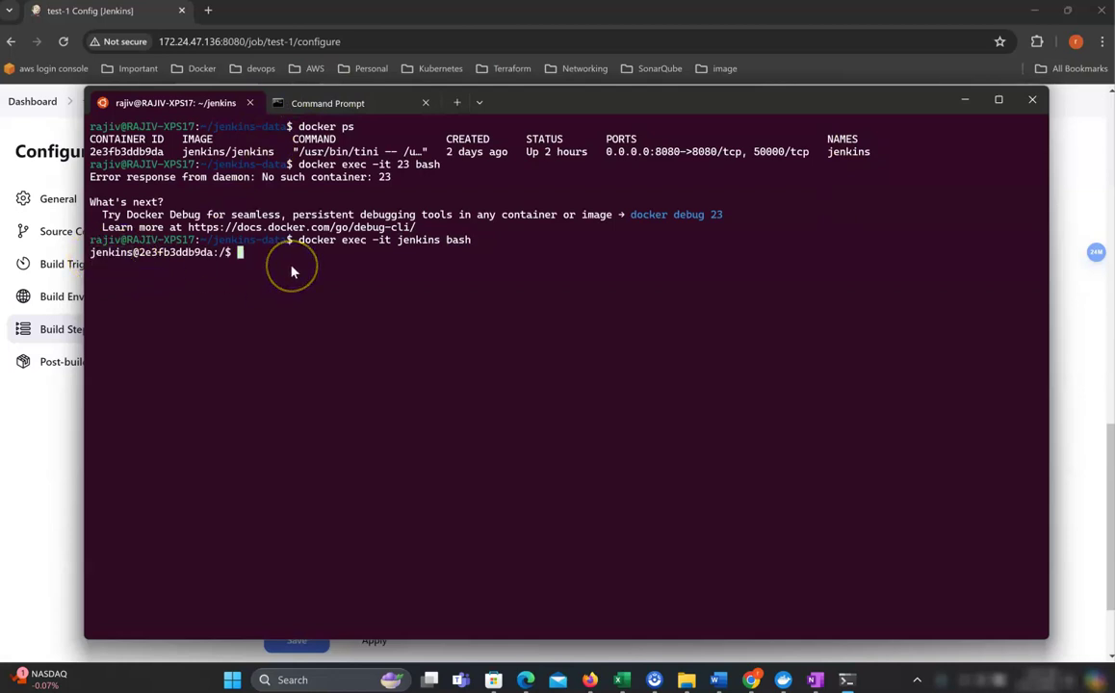
# Step: Run a test echo printing dahka in the container, then reselect test-1's shell command
pyautogui.write('w')
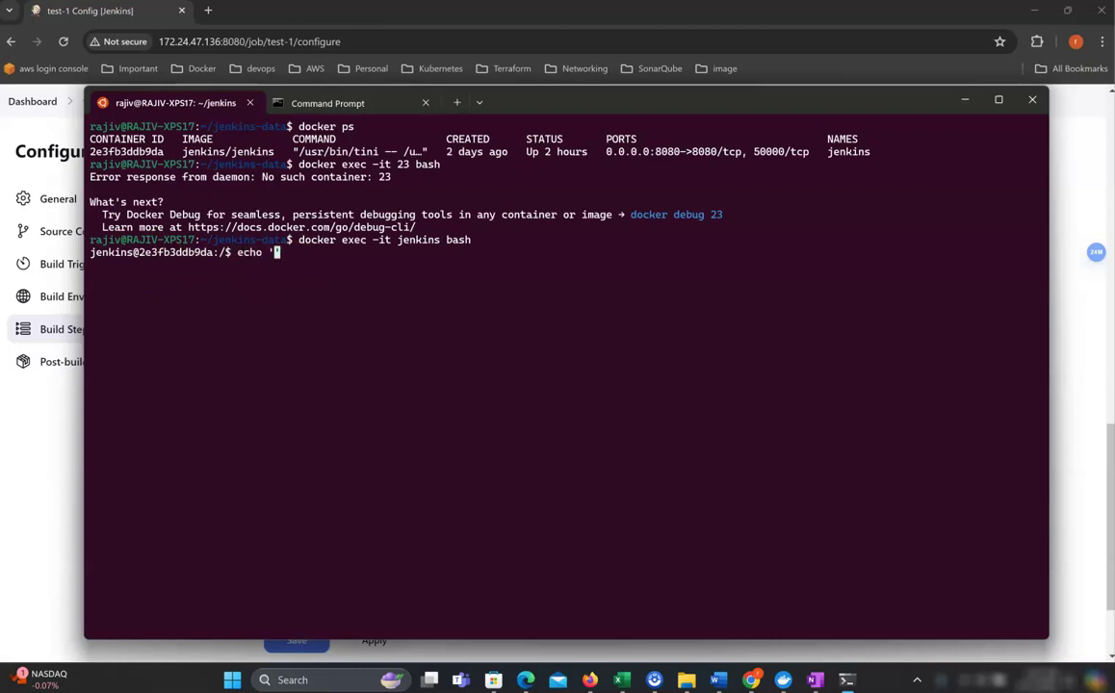
pyautogui.press('Return')
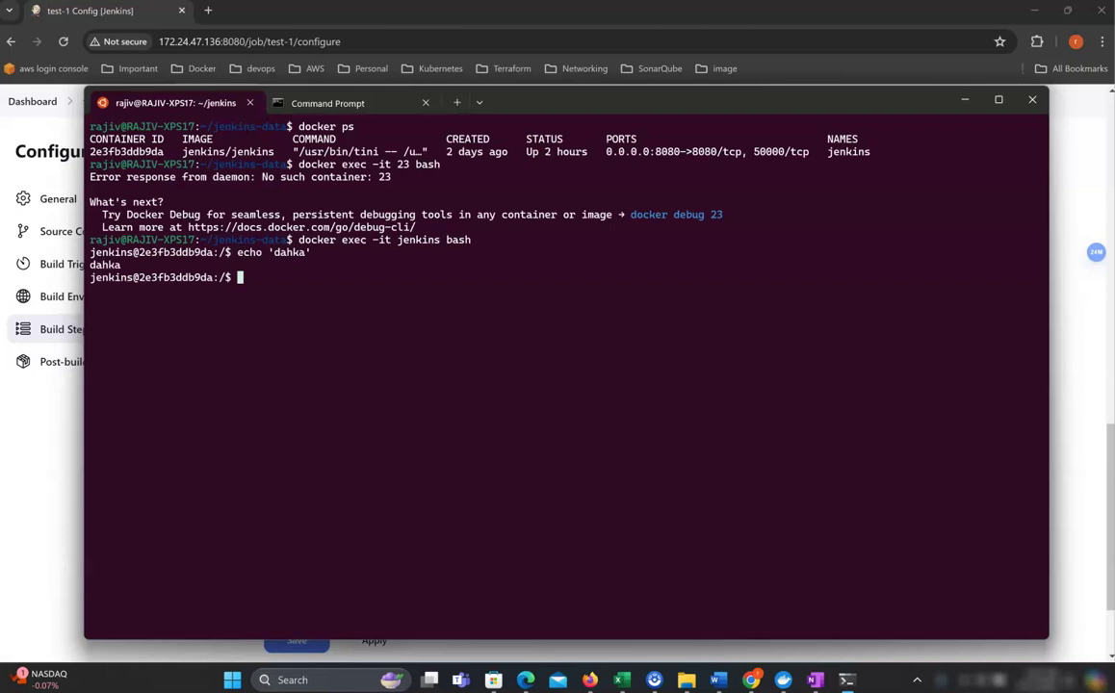
pyautogui.moveTo(89, 266); pyautogui.dragTo(140, 266)
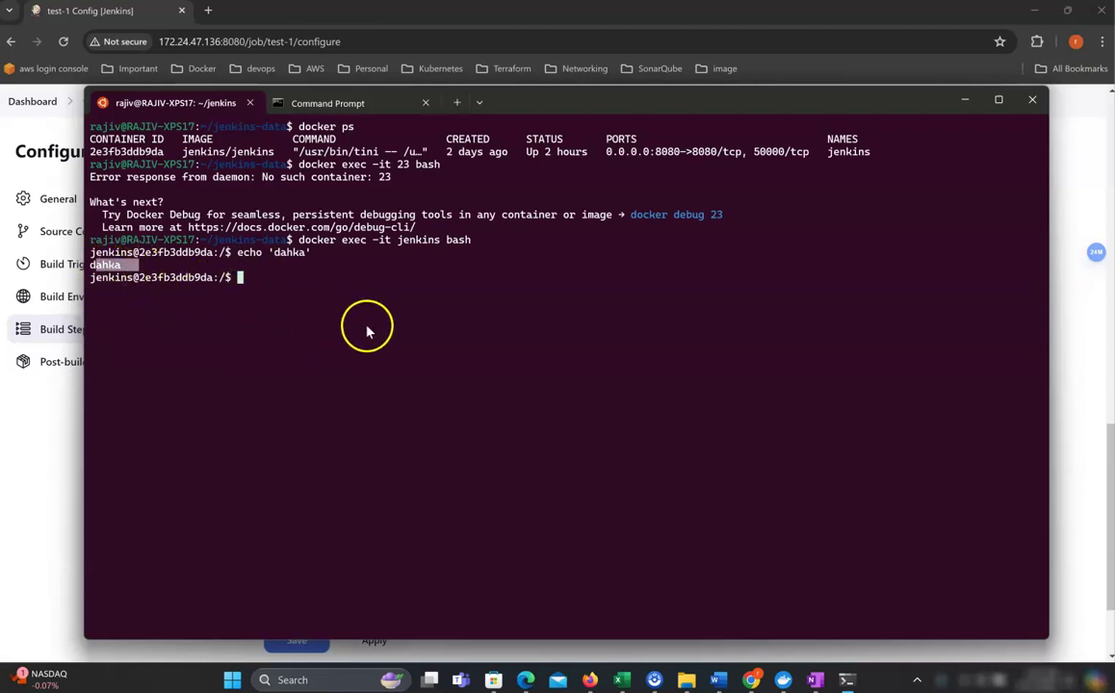
pyautogui.hotkey('alt', 'Tab')
pyautogui.moveTo(389, 343); pyautogui.dragTo(272, 342)
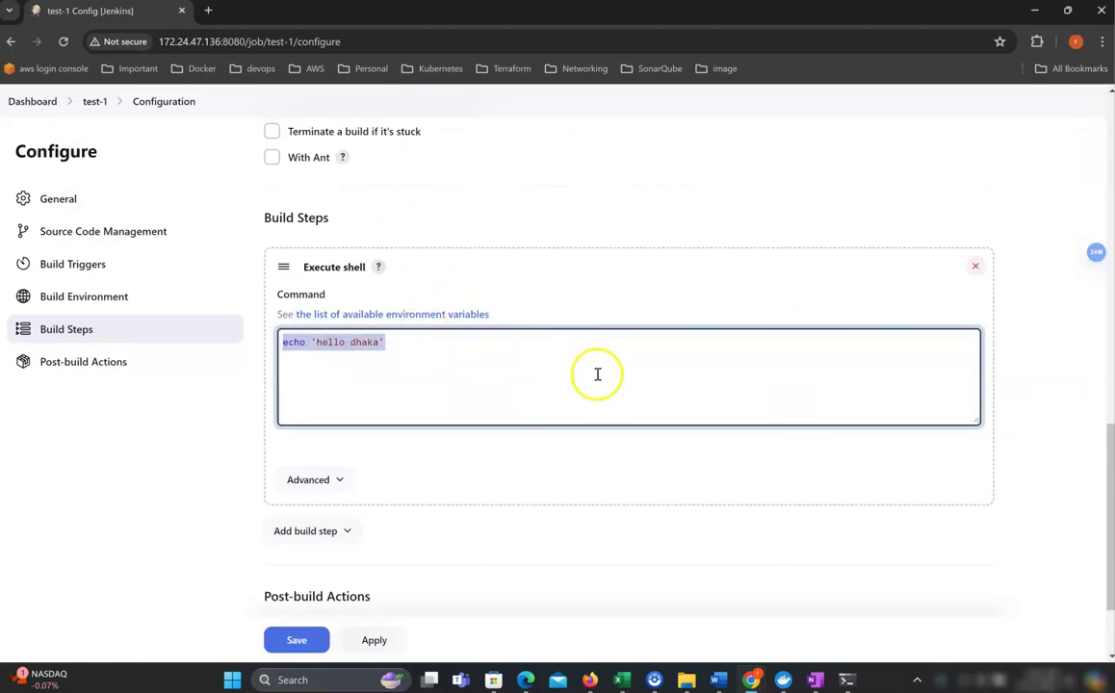
# Step: Save the test-1 configuration with the echo 'hello dhaka' shell command
pyautogui.moveTo(363, 366); pyautogui.dragTo(280, 345)
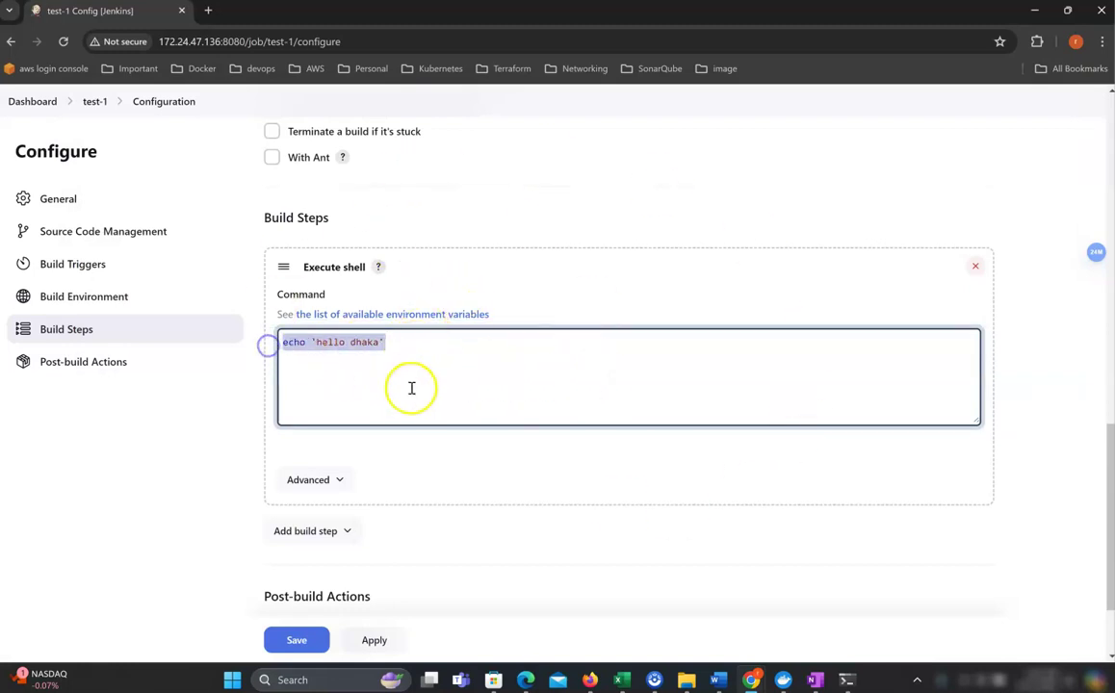
pyautogui.scroll(-1, 412, 388)
pyautogui.click(312, 577)
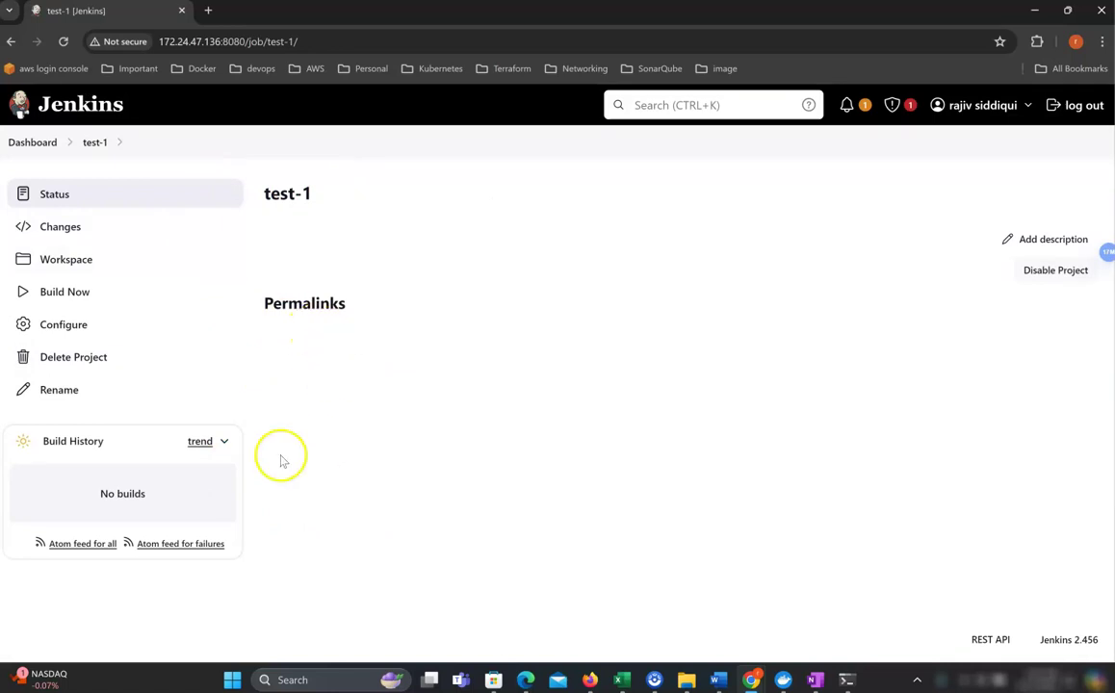
# Step: Build test-1 twice and check build #2's console shows hello dhaka and Finished: SUCCESS
pyautogui.click(79, 298)
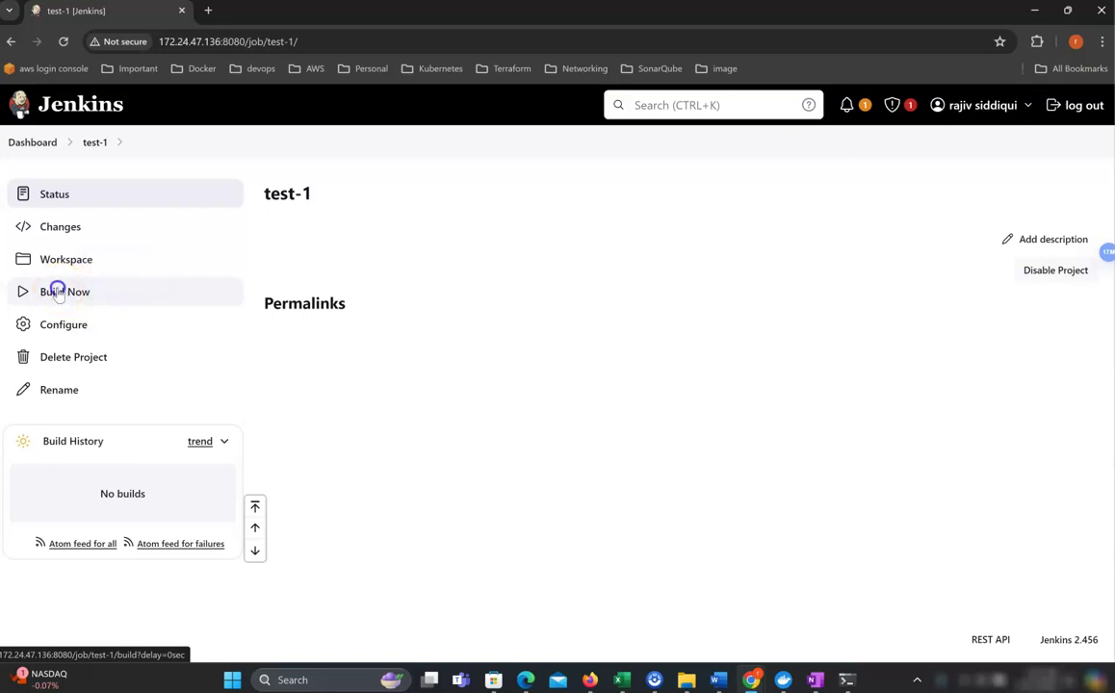
pyautogui.click(57, 292)
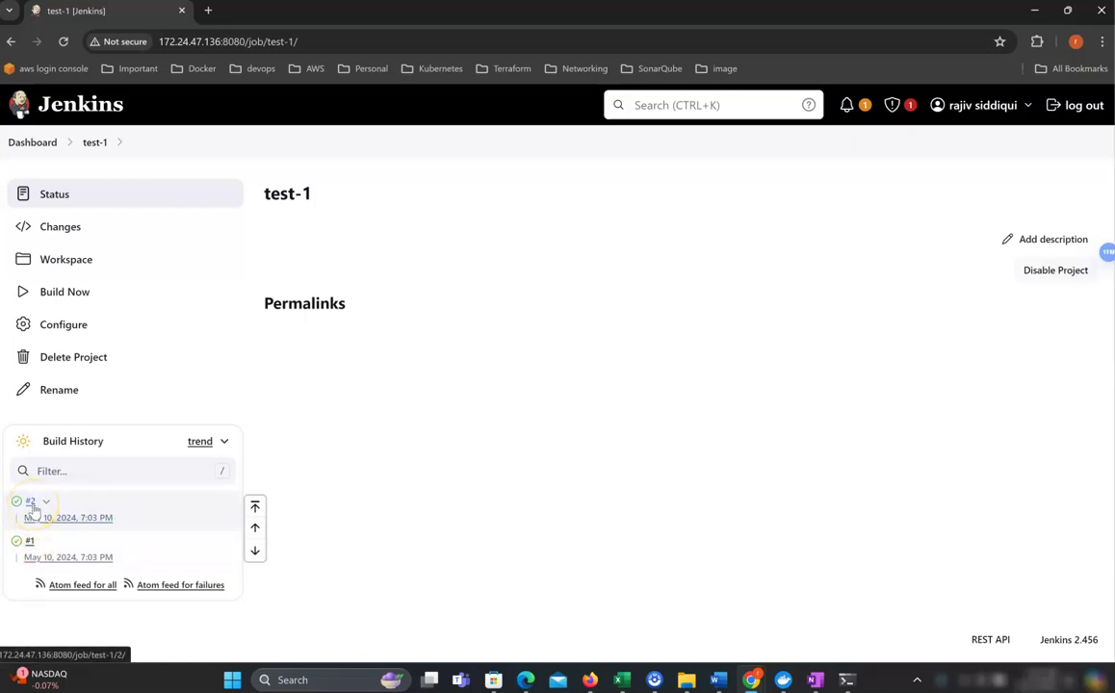
pyautogui.click(18, 502)
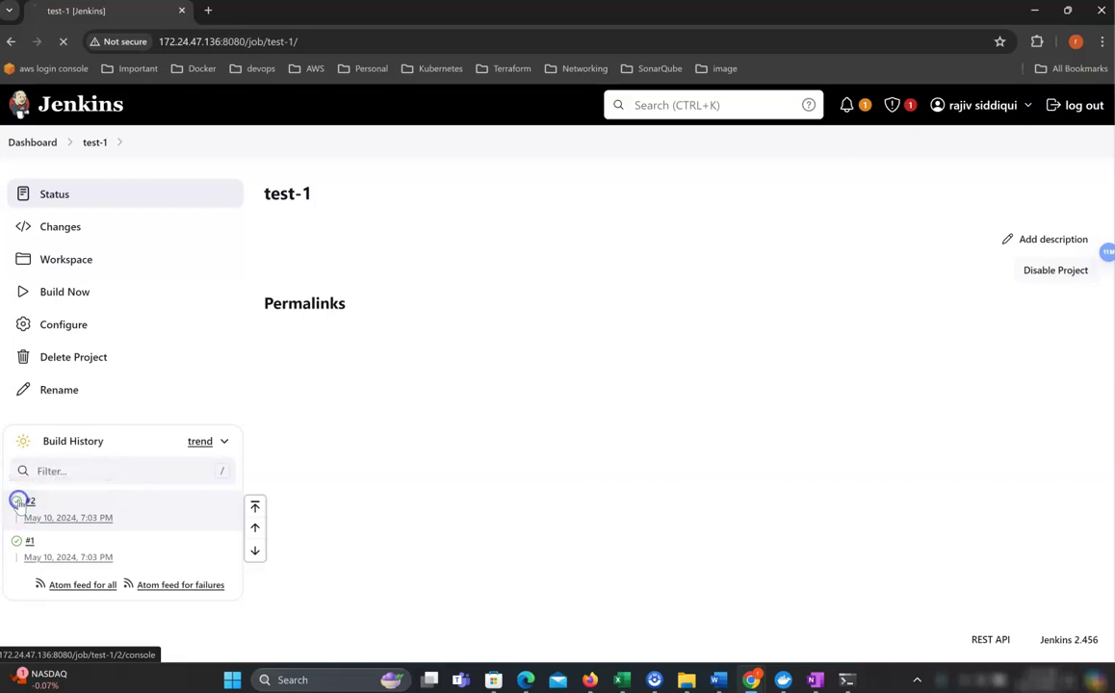
pyautogui.click(75, 262)
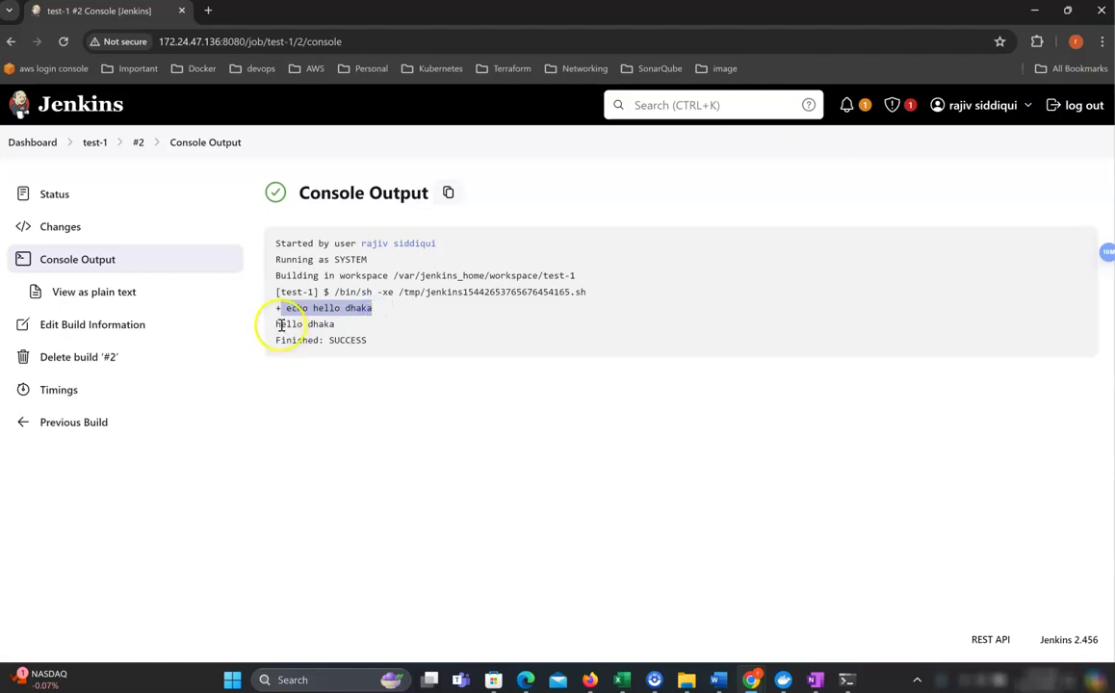
pyautogui.moveTo(277, 326); pyautogui.dragTo(343, 344)
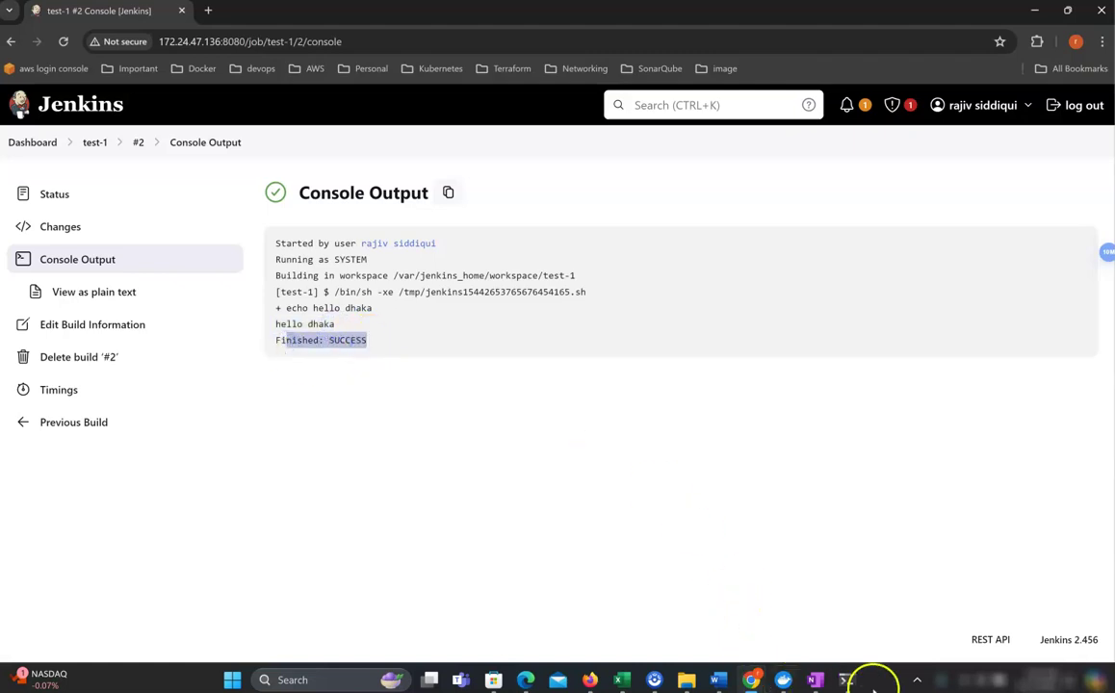
# Step: Print the date in the container shell: Fri May 10 19:04:00 UTC 2024
pyautogui.click(843, 680)
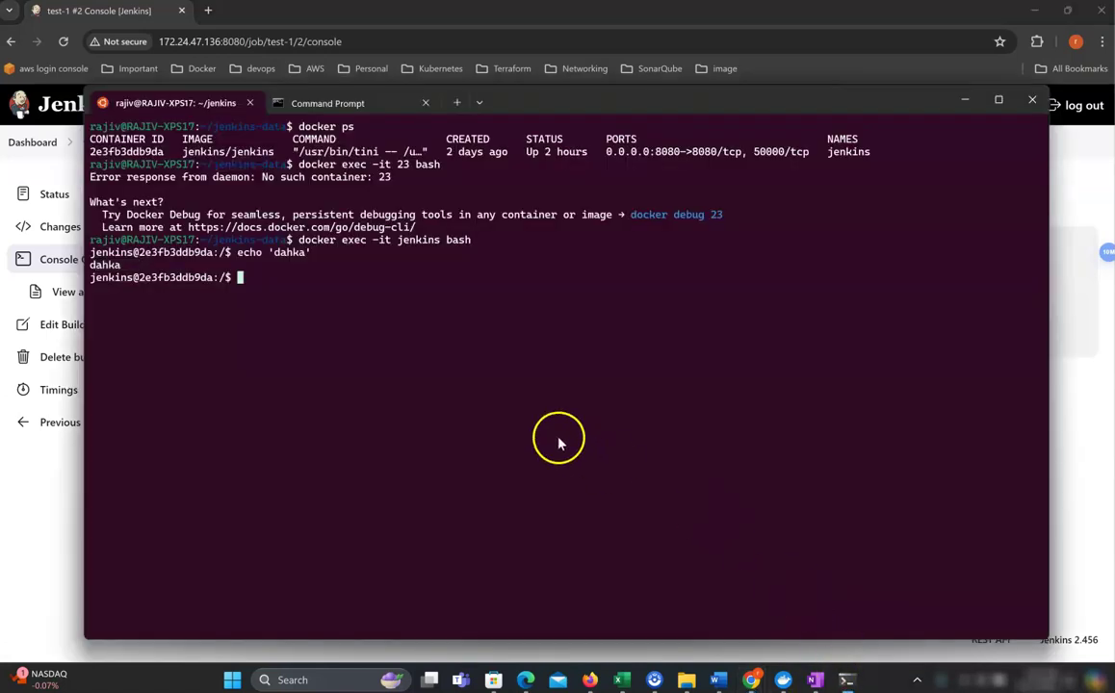
pyautogui.write('date')
pyautogui.press('Return')
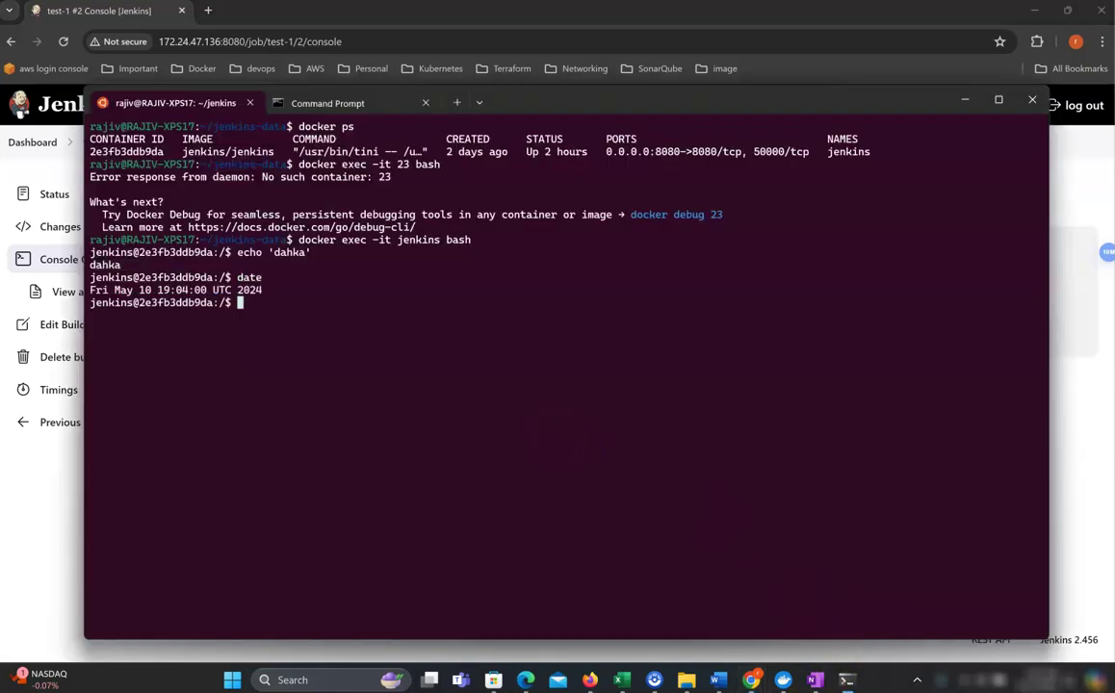
pyautogui.moveTo(92, 287); pyautogui.dragTo(260, 301)
pyautogui.hotkey('ctrl', 'c')
pyautogui.hotkey('alt', 'Tab')
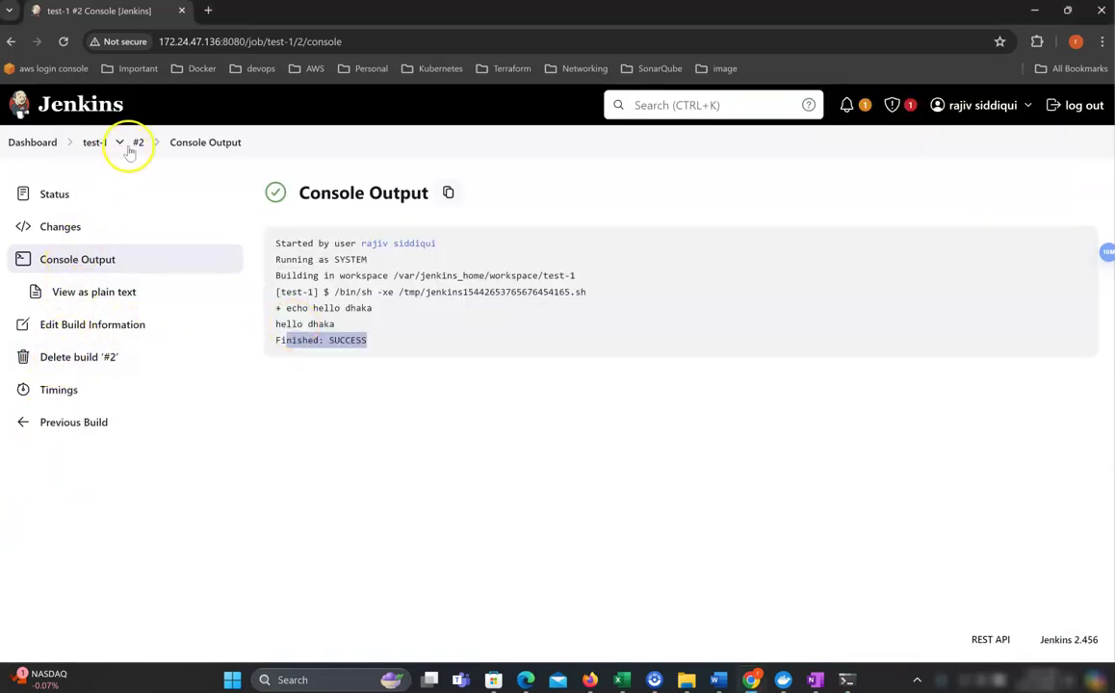
# Step: Append $(date) to test-1's shell command, making it echo 'hello dhaka' $(date), and save
pyautogui.click(97, 142)
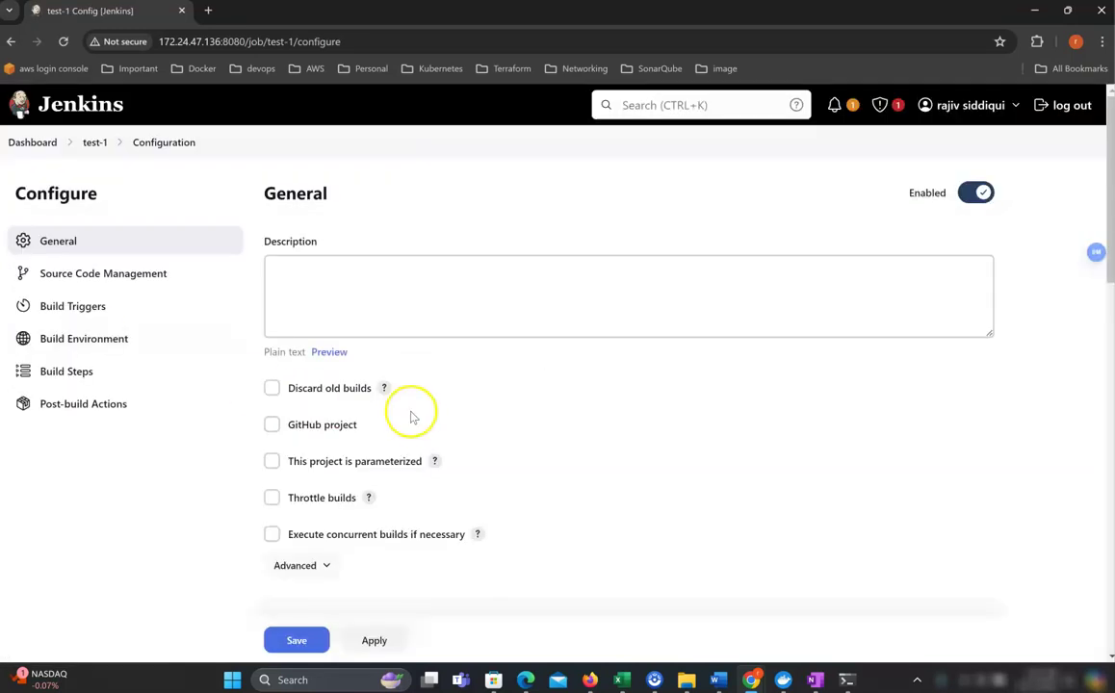
pyautogui.scroll(-5, 515, 426)
pyautogui.scroll(-8, 515, 425)
pyautogui.click(386, 226)
pyautogui.click(398, 216)
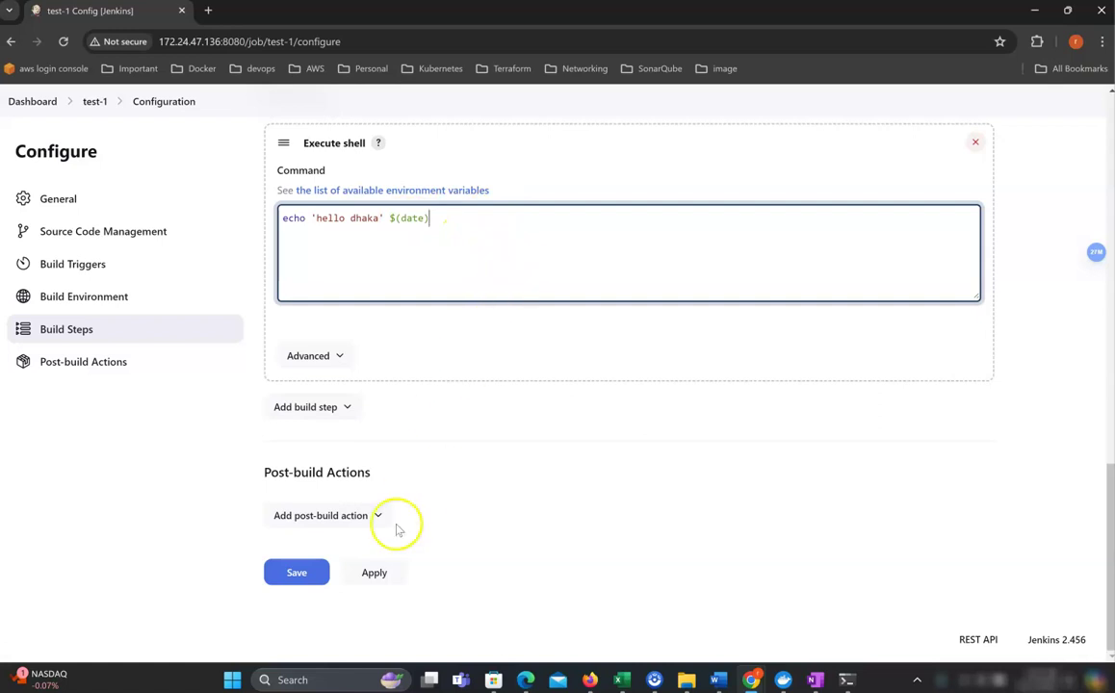
pyautogui.click(294, 574)
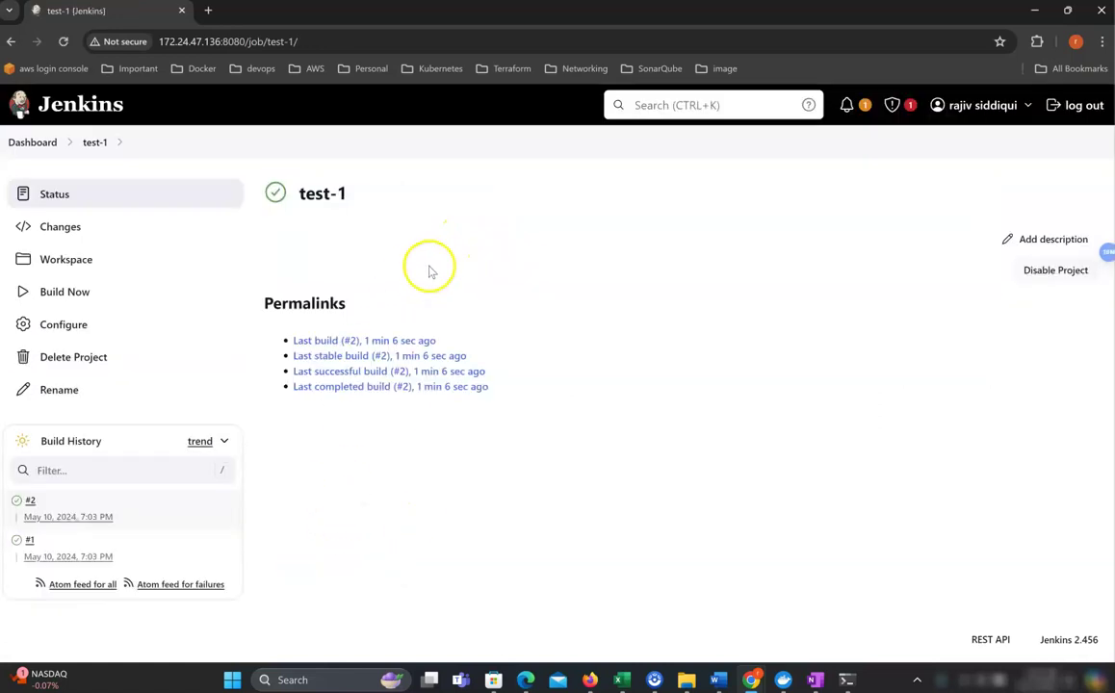
# Step: Build test-1 and confirm build #3 prints hello dhaka Fri May 10 19:04:32 UTC 2024
pyautogui.click(69, 293)
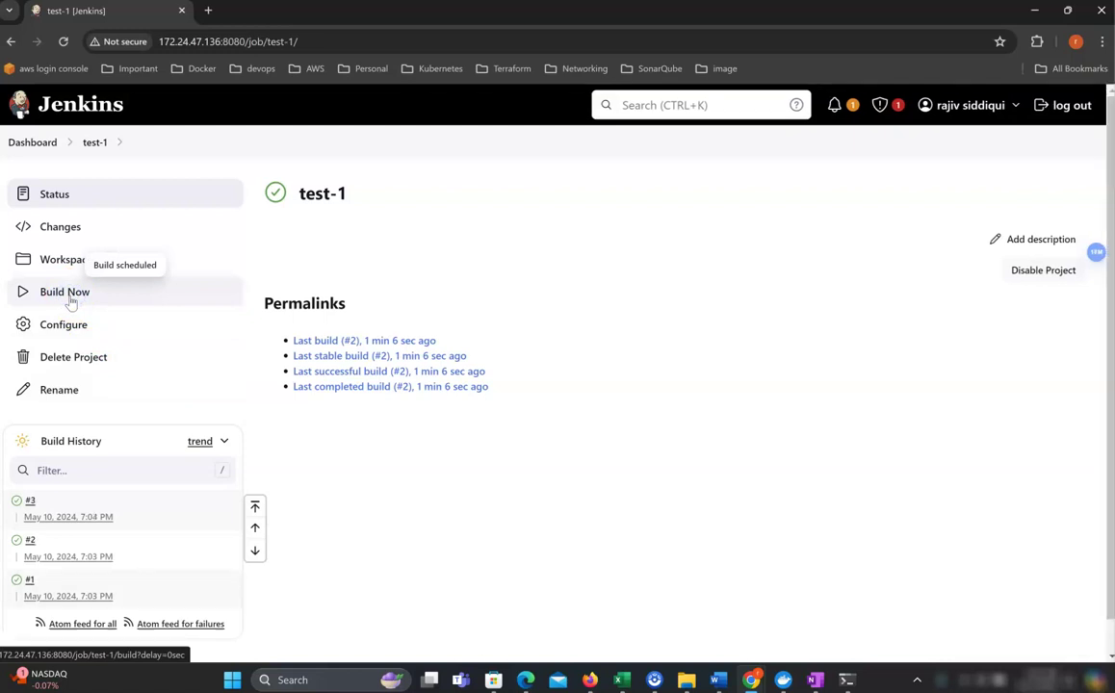
pyautogui.click(30, 501)
pyautogui.click(69, 256)
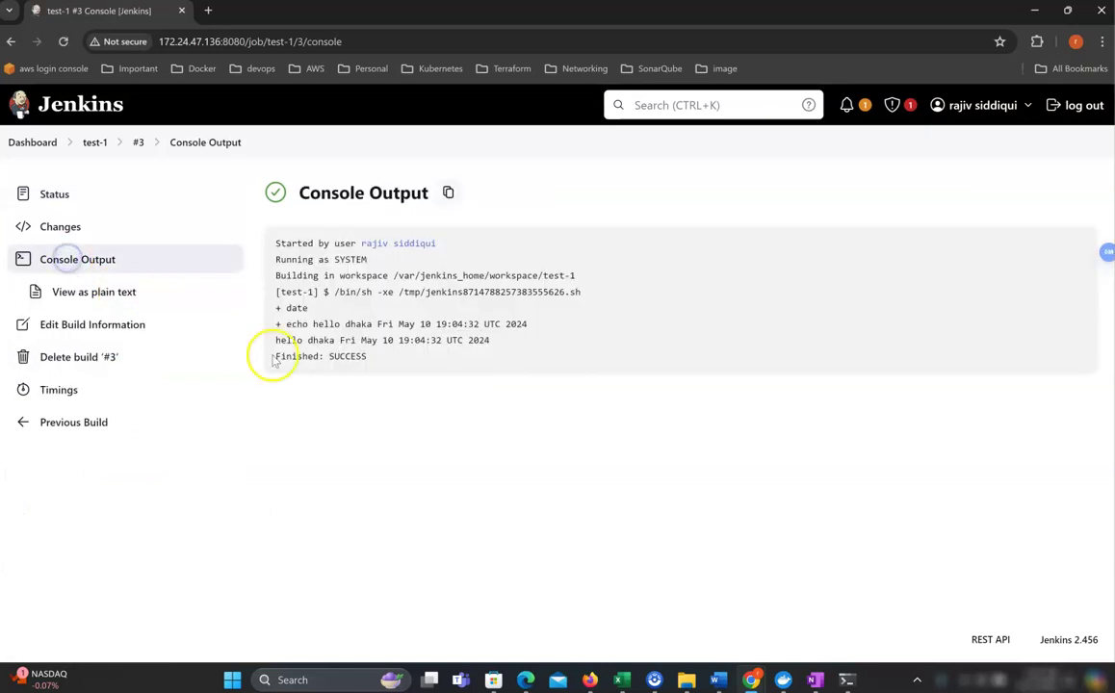
pyautogui.moveTo(274, 341); pyautogui.dragTo(479, 340)
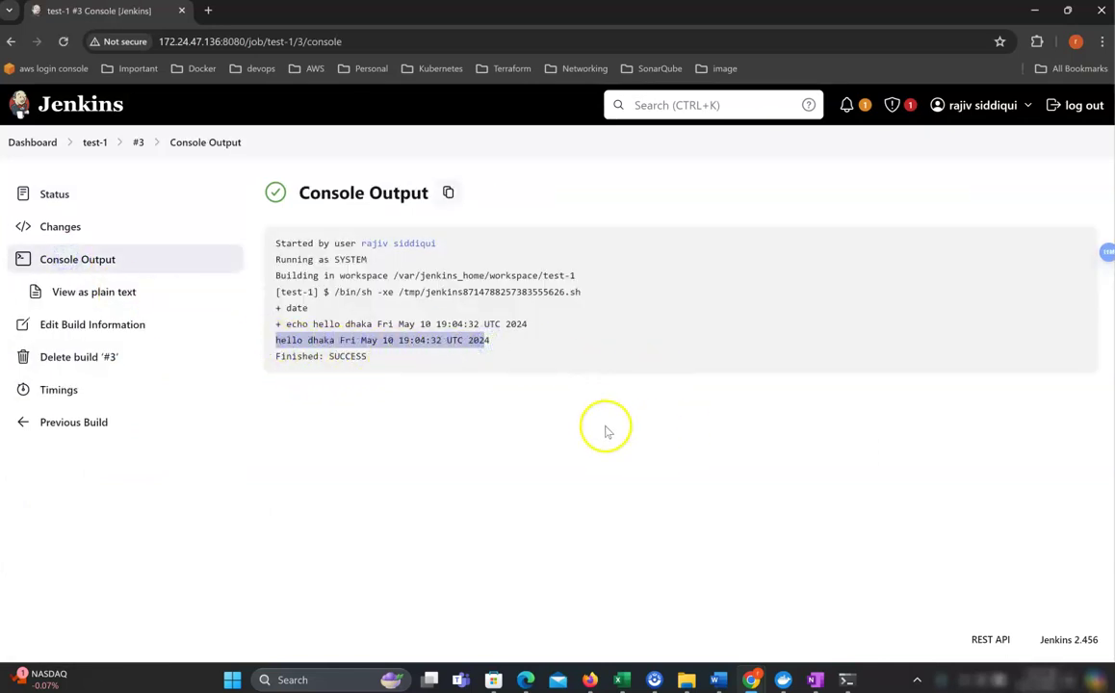
pyautogui.click(846, 679)
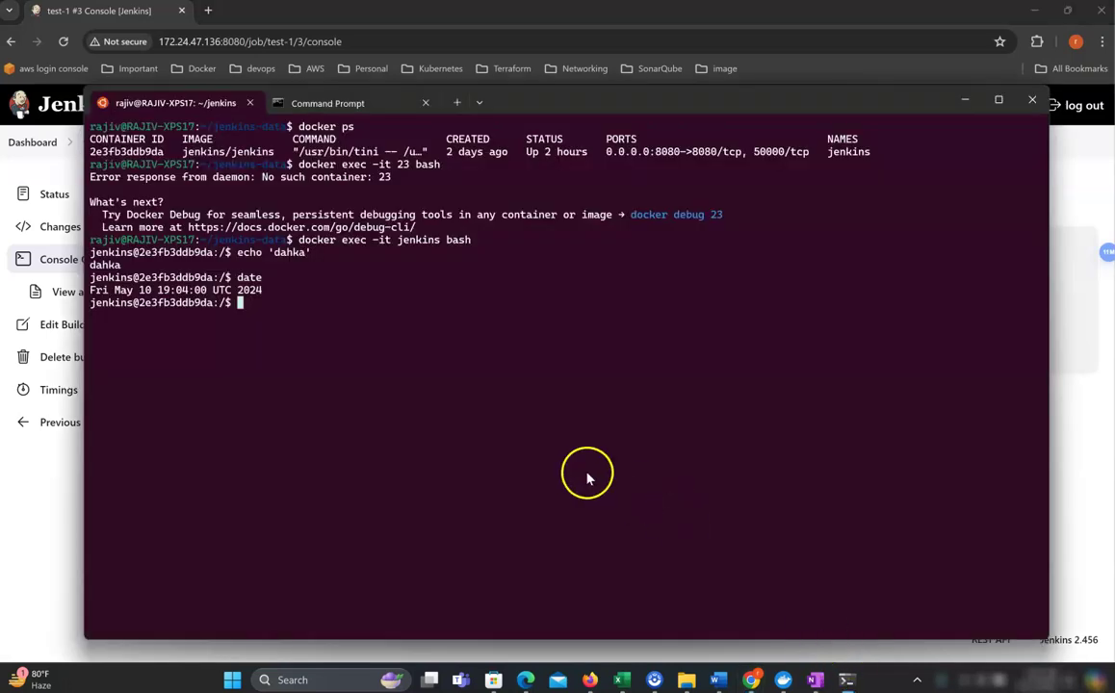
# Step: List the container's /tmp directory with ls /tmp/, showing no dhaka.txt yet
pyautogui.click(29, 466)
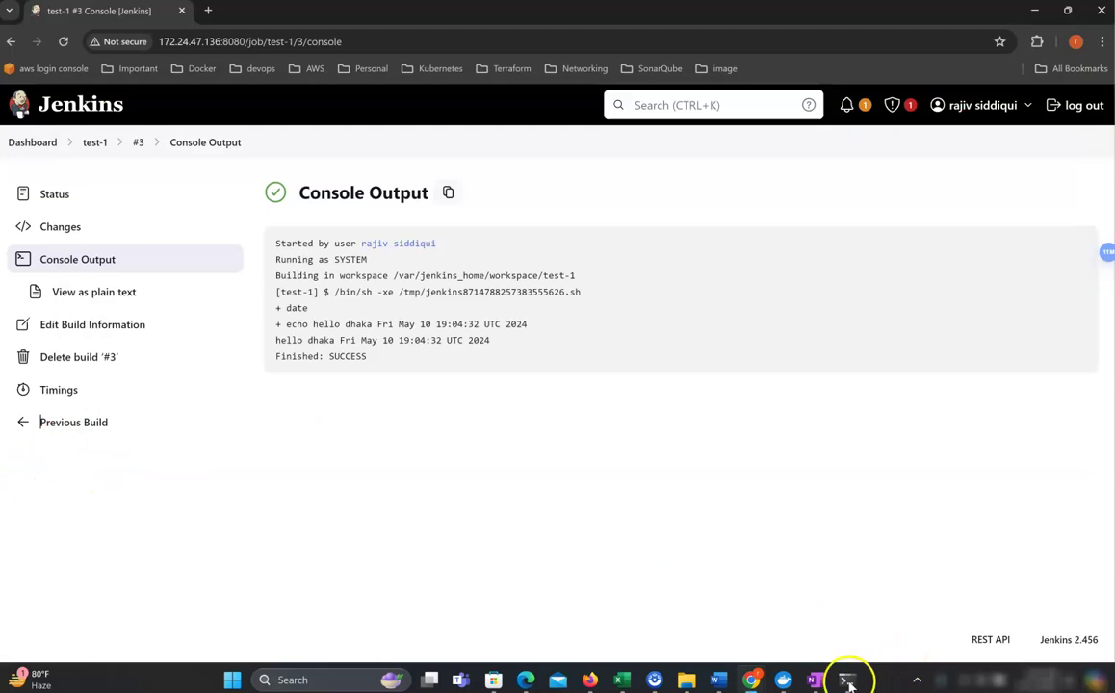
pyautogui.click(846, 679)
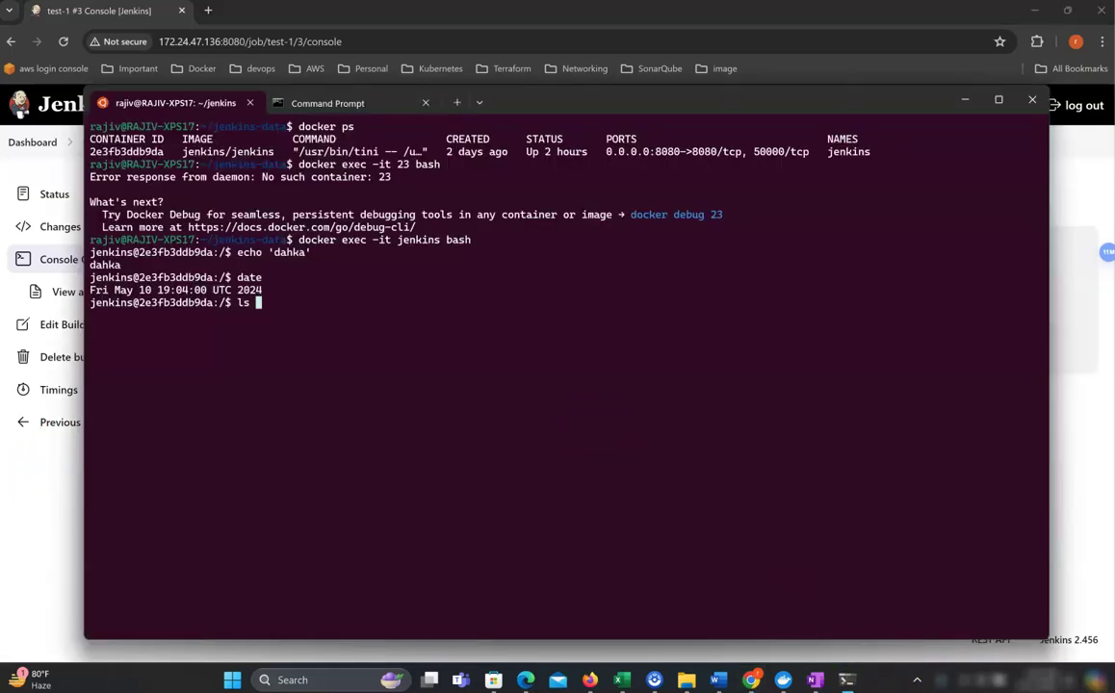
pyautogui.write('ls /tmp/')
pyautogui.press('Return')
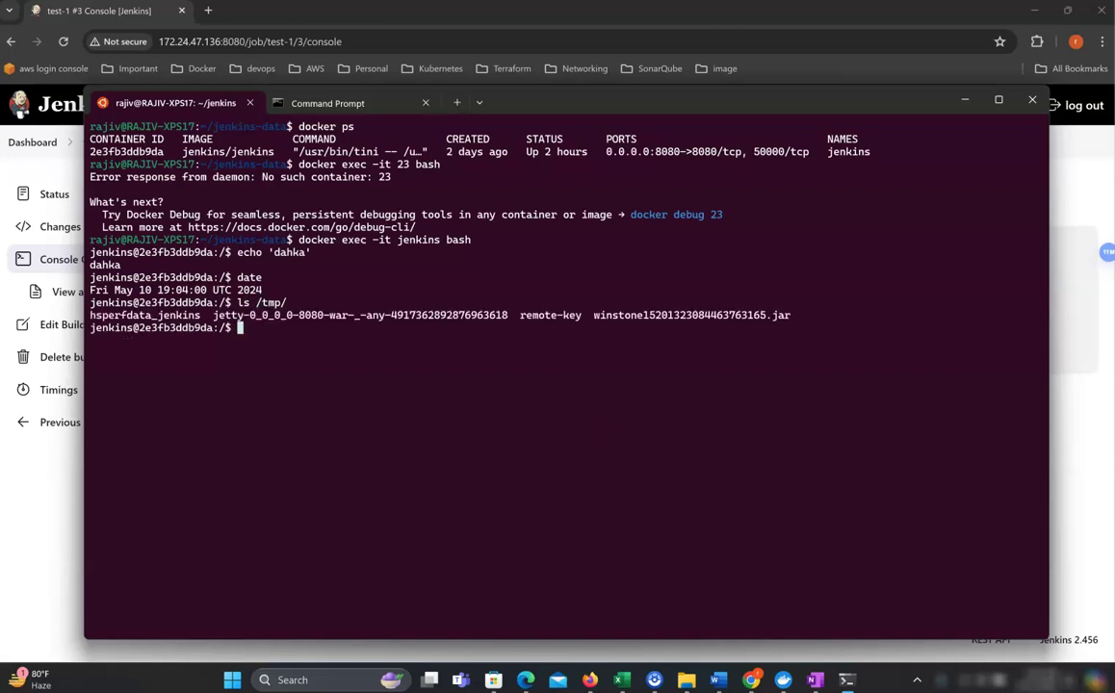
pyautogui.moveTo(581, 315); pyautogui.dragTo(445, 316)
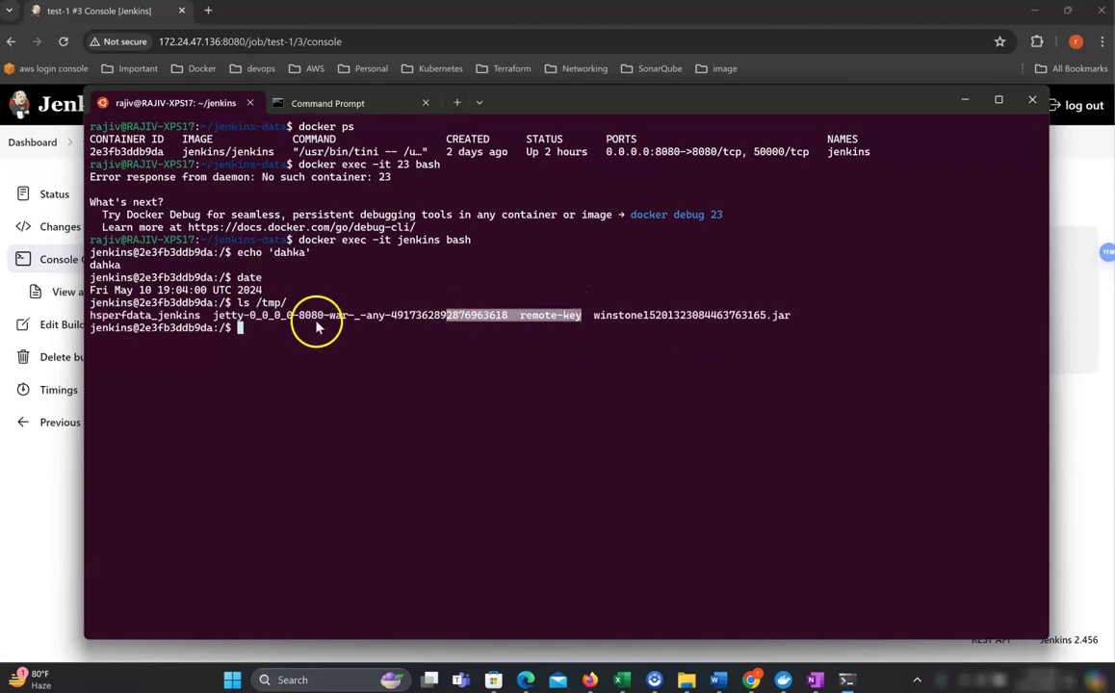
pyautogui.click(272, 343)
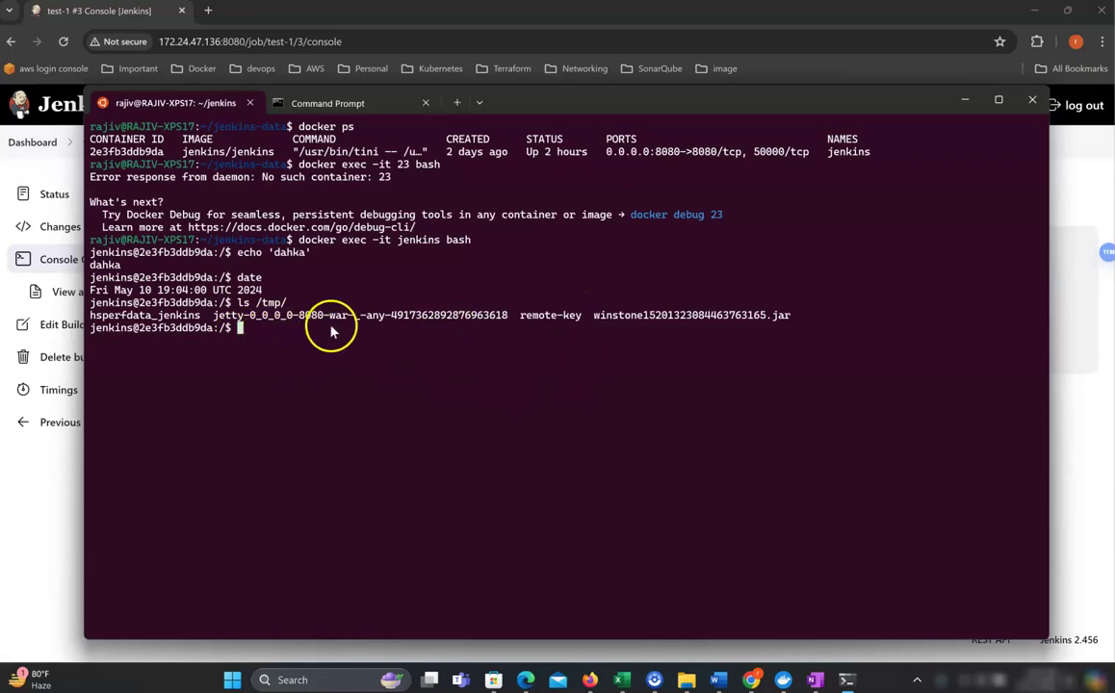
# Step: Hide the terminal and reopen the test-1 job configuration in Jenkins
pyautogui.click(964, 99)
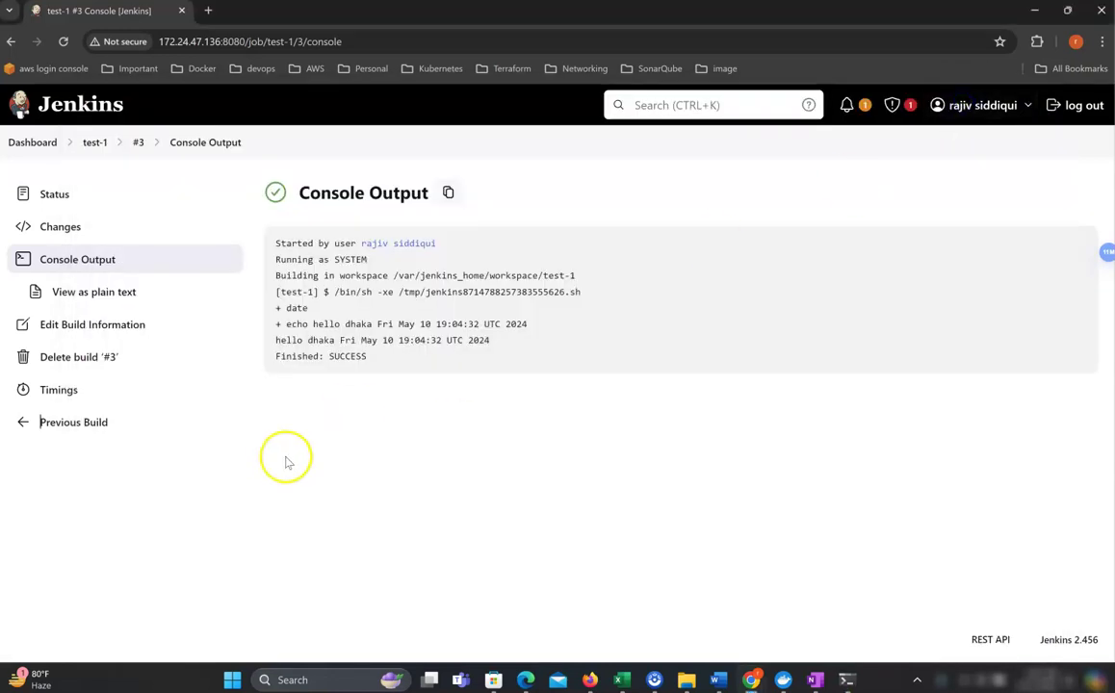
pyautogui.click(95, 142)
pyautogui.click(64, 324)
# Step: Append >/tmp/dhaka.txt after $(date) in test-1's shell command and save the job
pyautogui.scroll(-10, 405, 465)
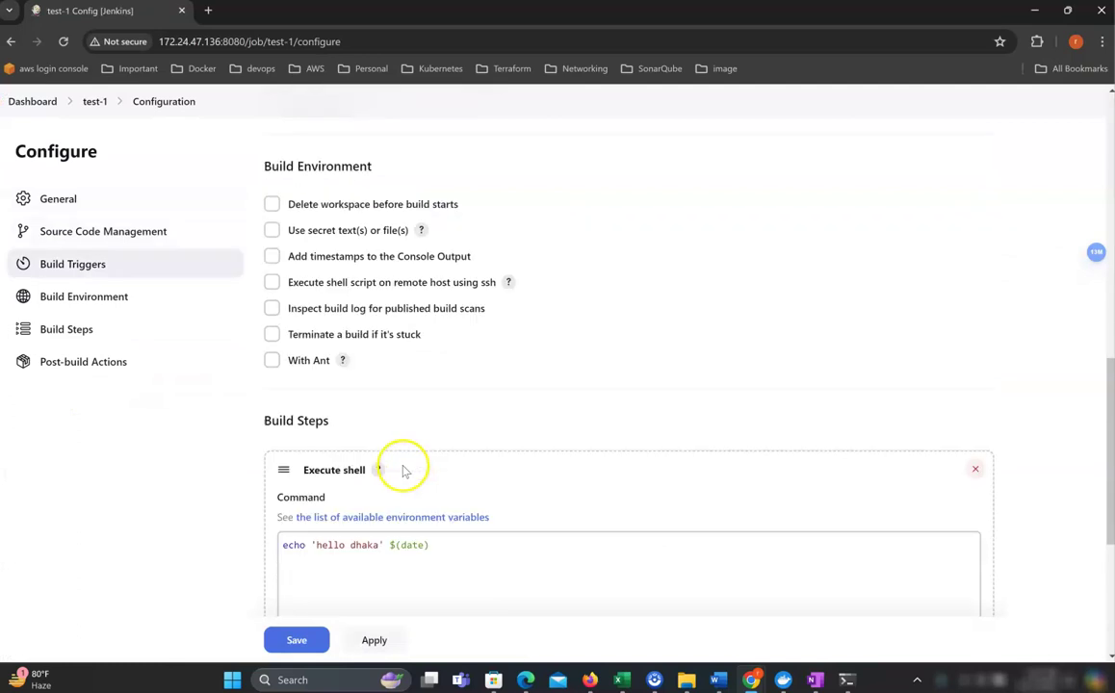
pyautogui.click(456, 341)
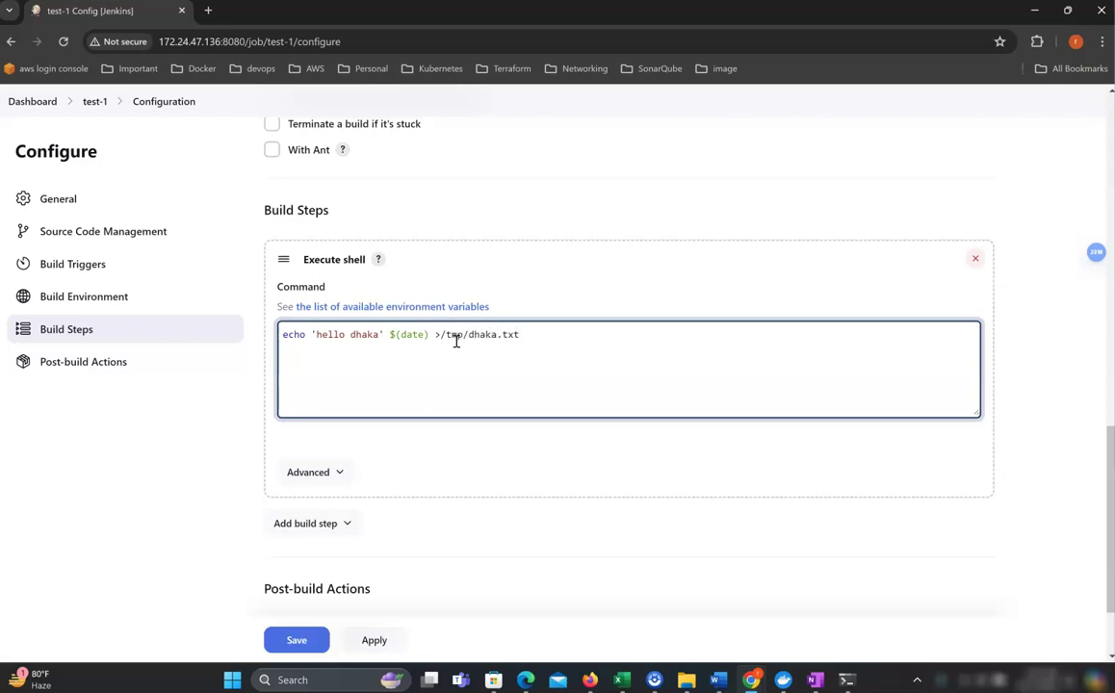
pyautogui.scroll(-2, 554, 366)
pyautogui.click(297, 573)
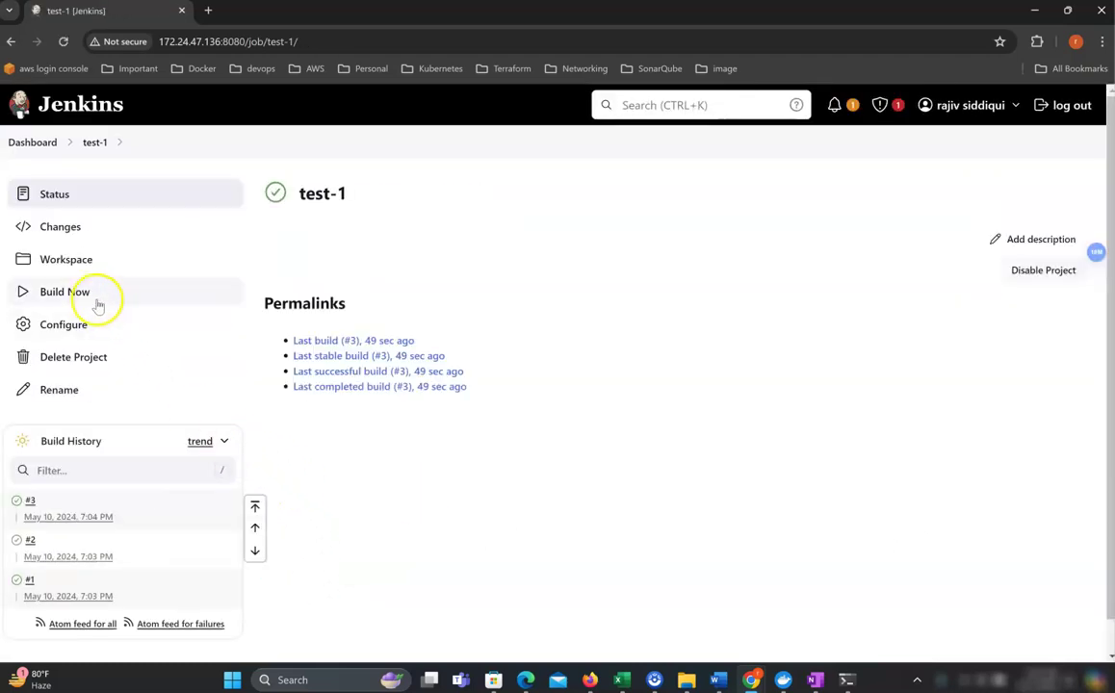
# Step: Run build #4 of test-1 and confirm its console shows only the echo command
pyautogui.click(88, 300)
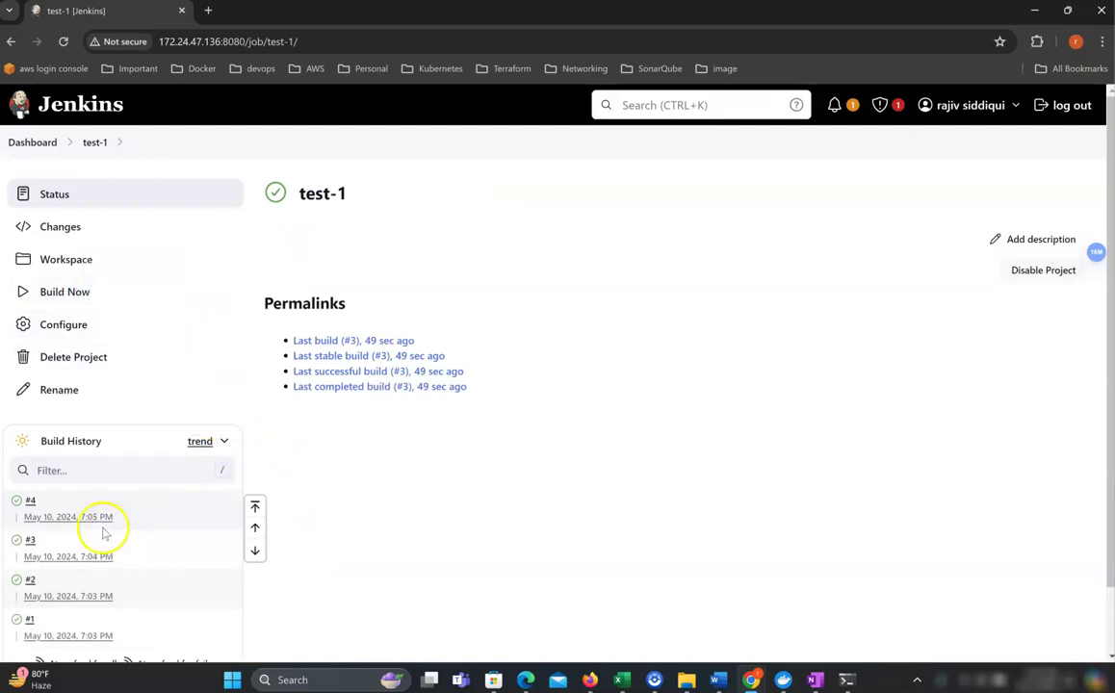
pyautogui.click(22, 501)
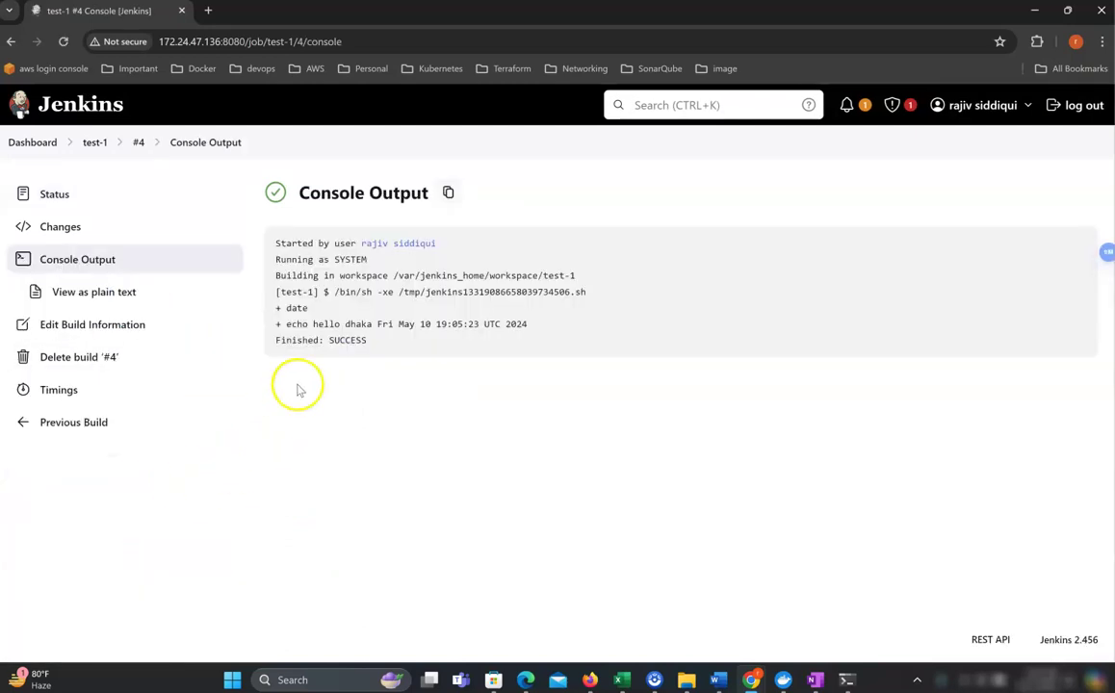
pyautogui.moveTo(286, 323); pyautogui.dragTo(522, 328)
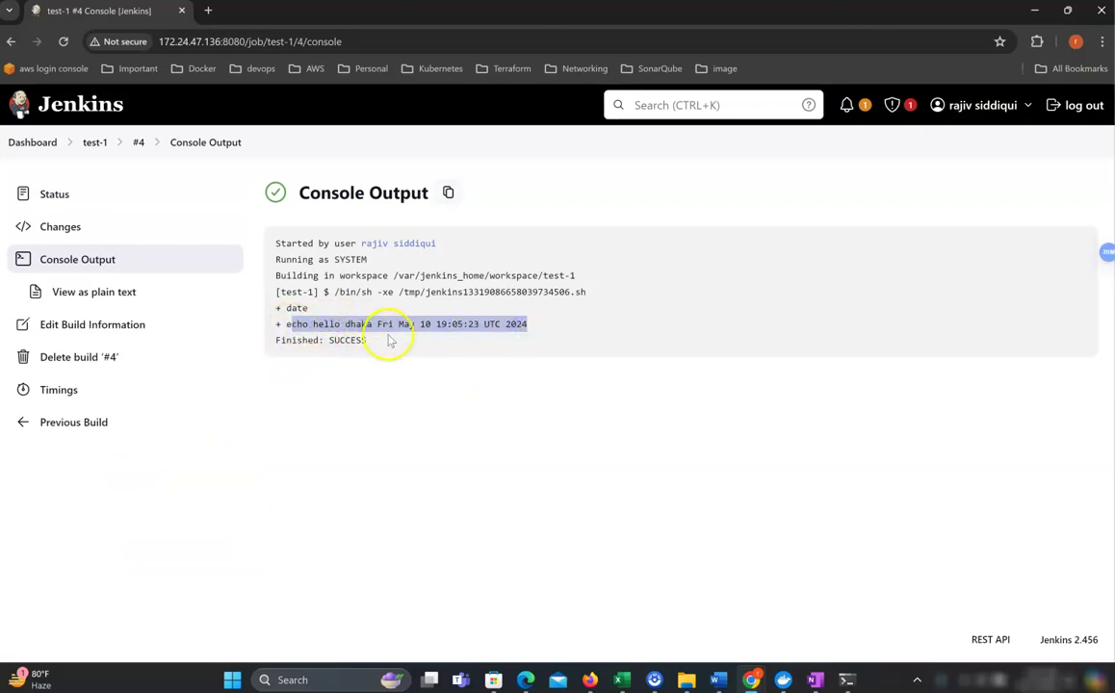
pyautogui.click(847, 678)
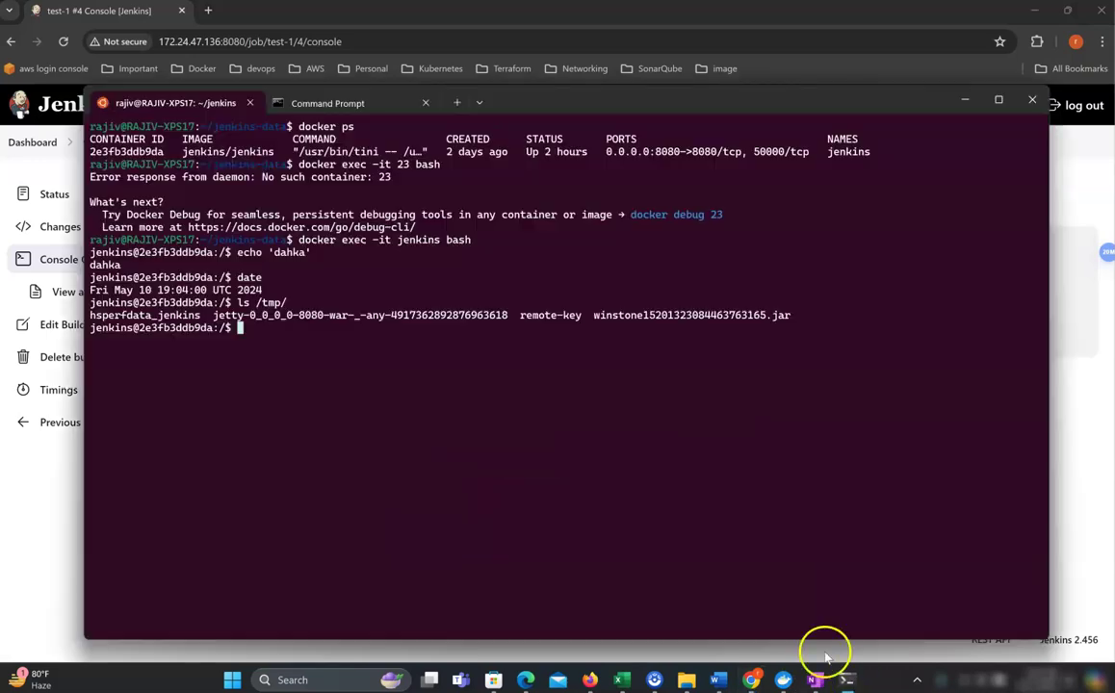
# Step: Rerun ls /tmp/ in the container and confirm dhaka.txt is now listed
pyautogui.press('Up')
pyautogui.press('Return')
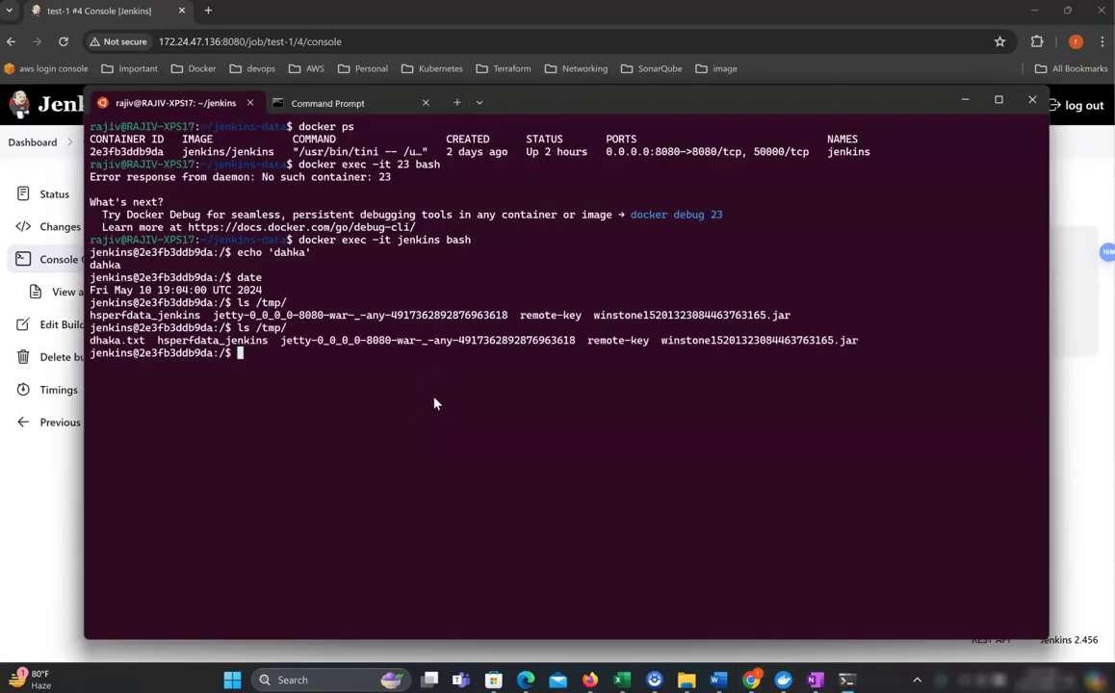
pyautogui.moveTo(90, 340); pyautogui.dragTo(507, 316)
pyautogui.click(310, 366)
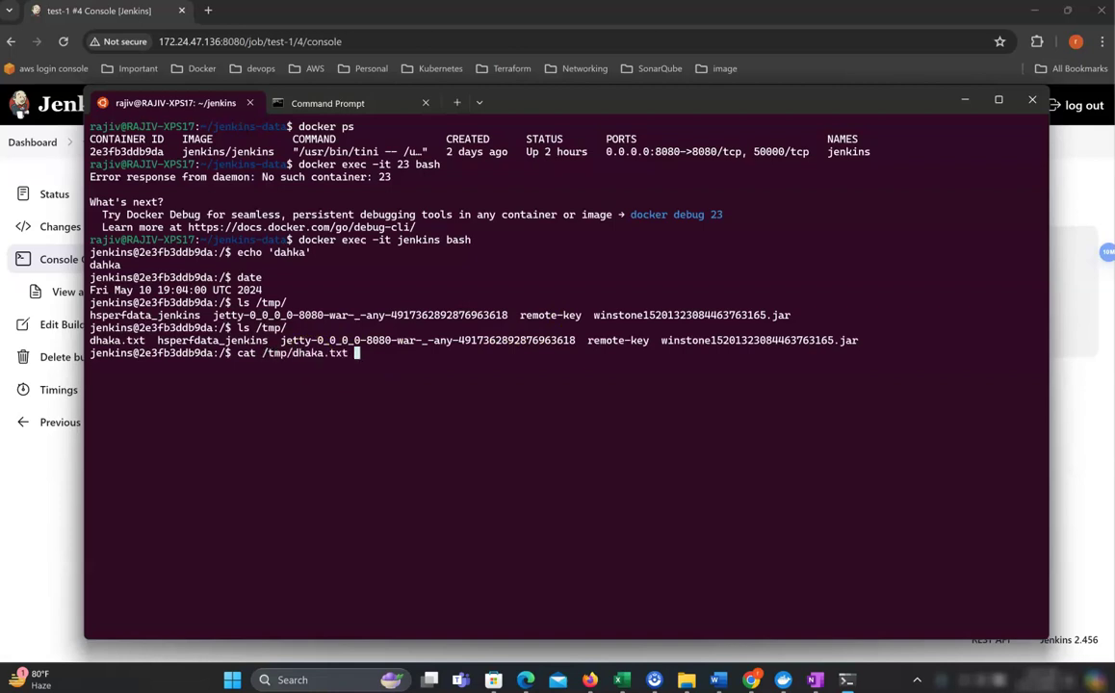
# Step: Print /tmp/dhaka.txt to confirm it reads 'hello dhaka Fri May 10 19:05:23 UTC 2024'
pyautogui.press('Return')
pyautogui.moveTo(90, 366); pyautogui.dragTo(328, 367)
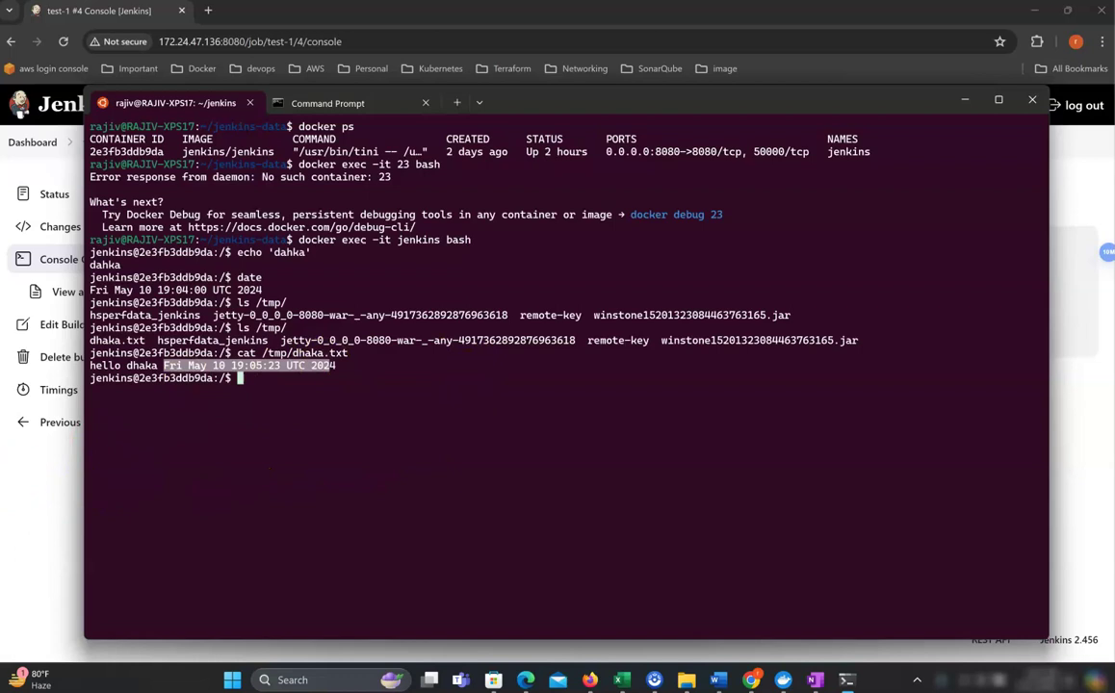
pyautogui.click(22, 476)
pyautogui.click(22, 476)
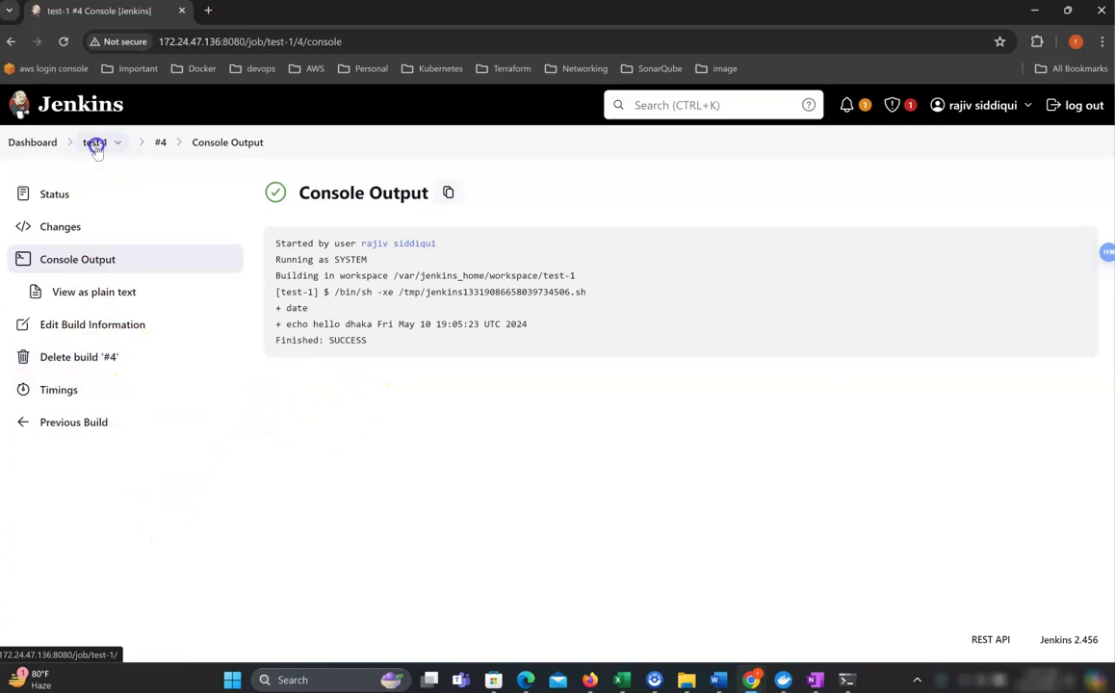
# Step: In test-1's shell step, add a NAME= line above echo, insert $NAME after 'hello dhaka', and save
pyautogui.click(95, 145)
pyautogui.scroll(-2, 254, 423)
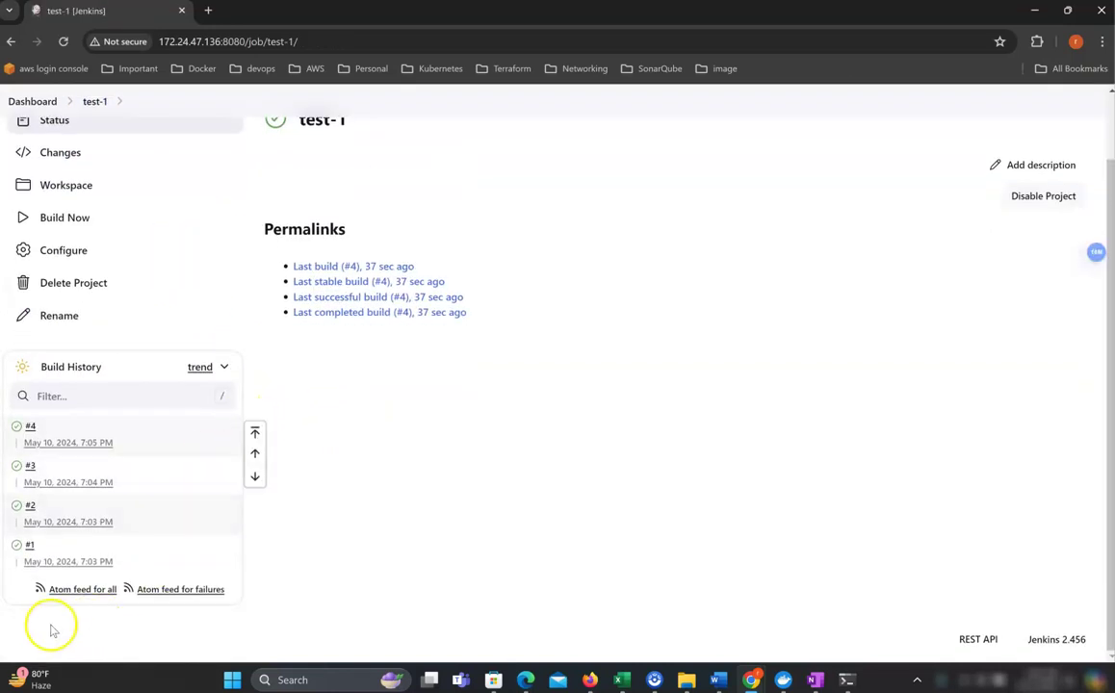
pyautogui.click(64, 249)
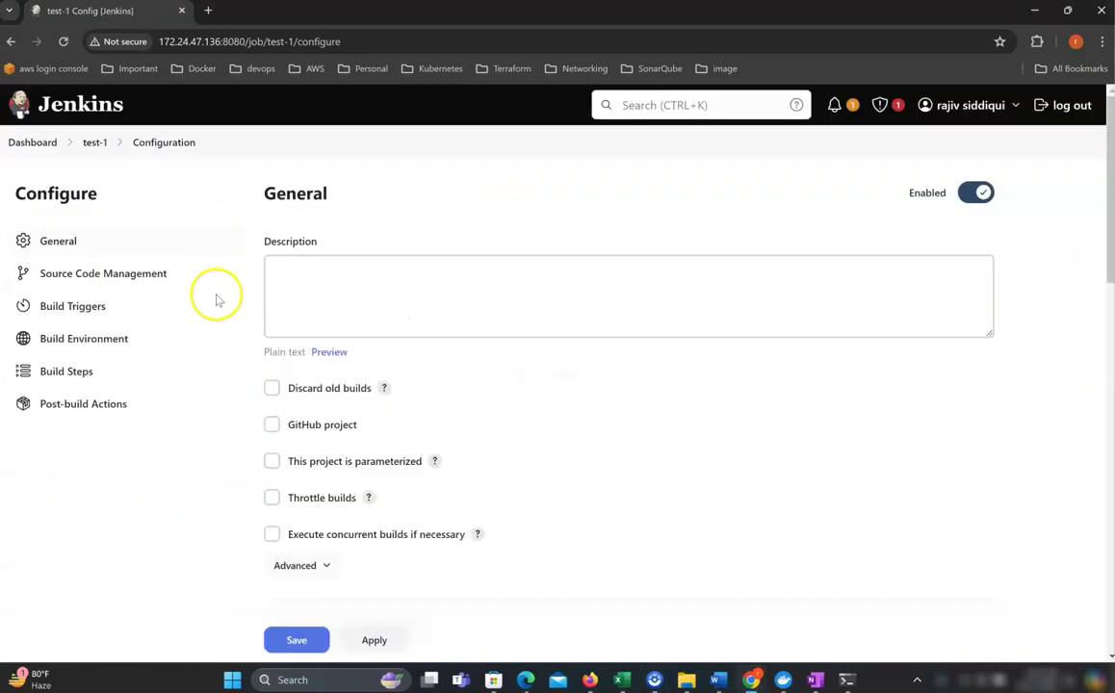
pyautogui.scroll(-15, 328, 320)
pyautogui.click(304, 251)
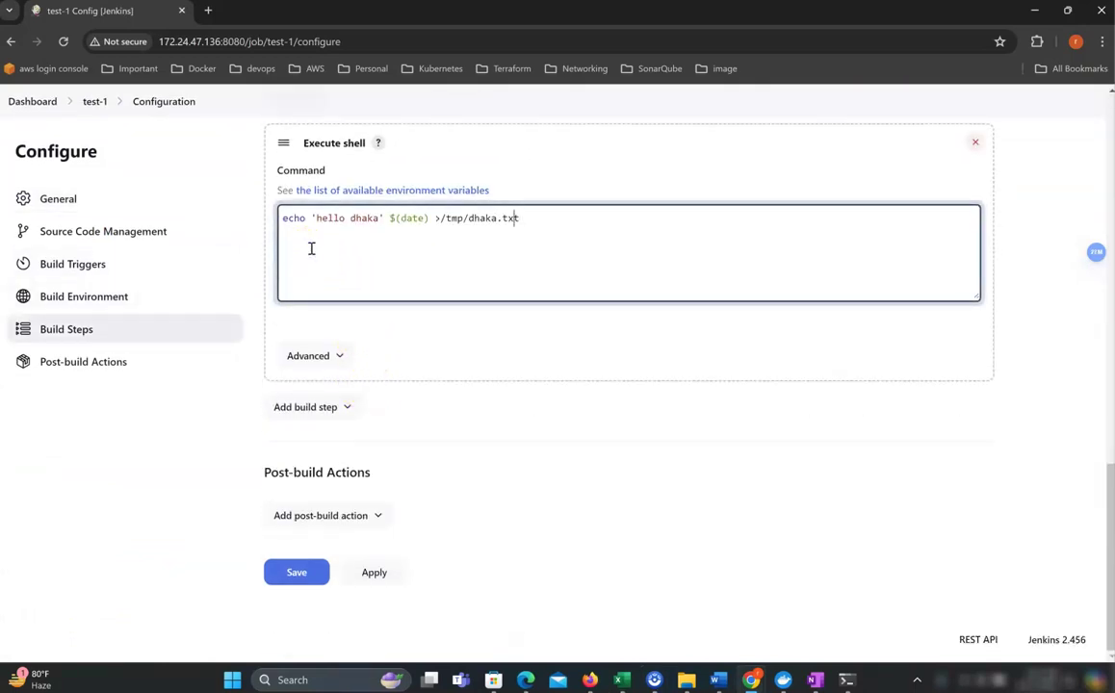
pyautogui.press('Return')
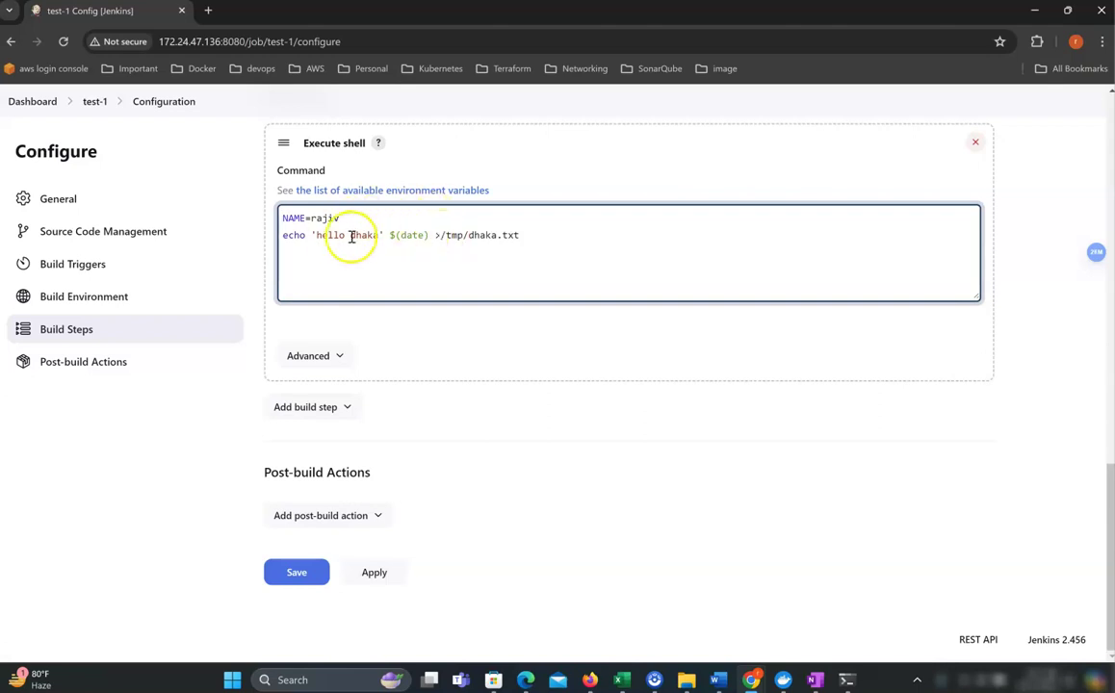
pyautogui.click(381, 235)
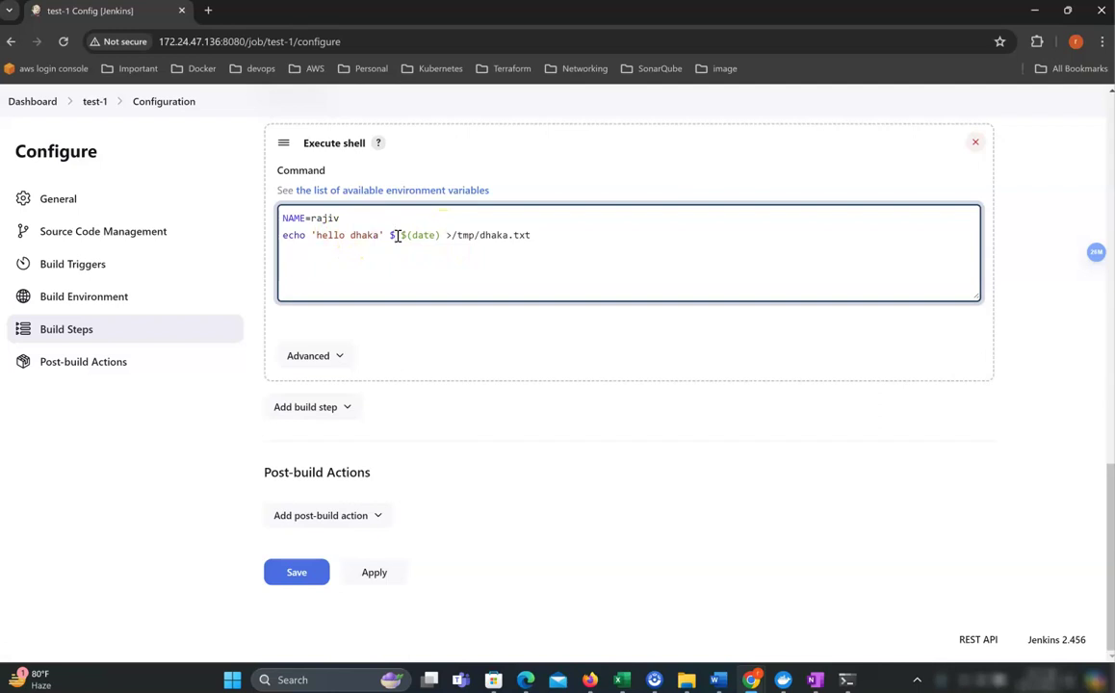
pyautogui.click(509, 252)
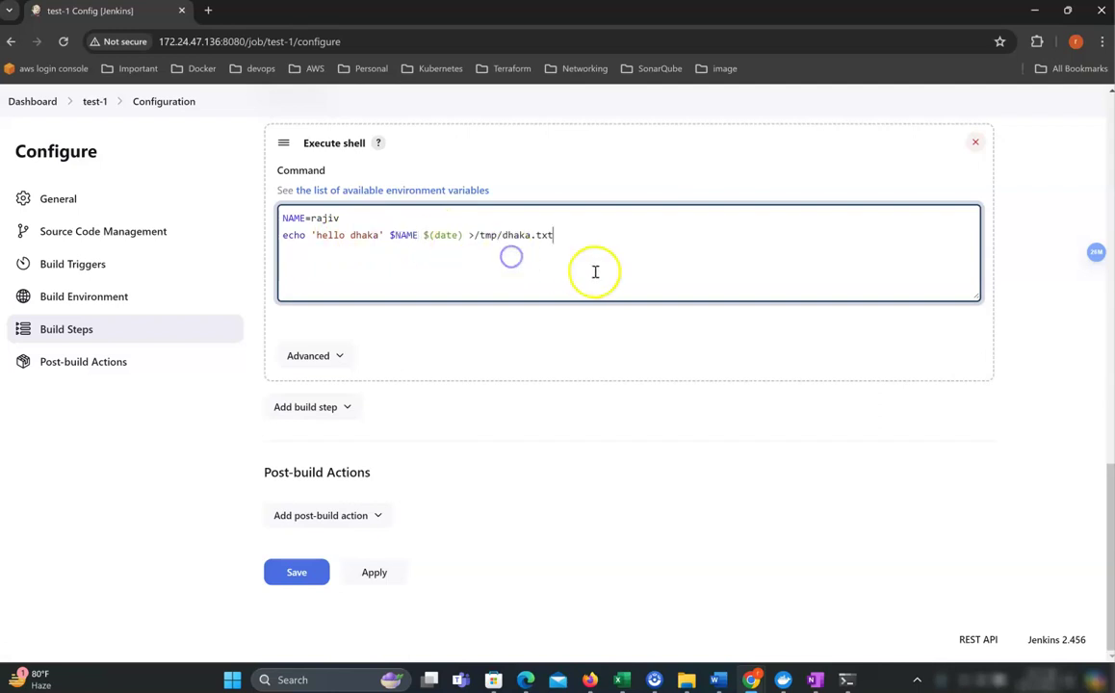
pyautogui.click(301, 571)
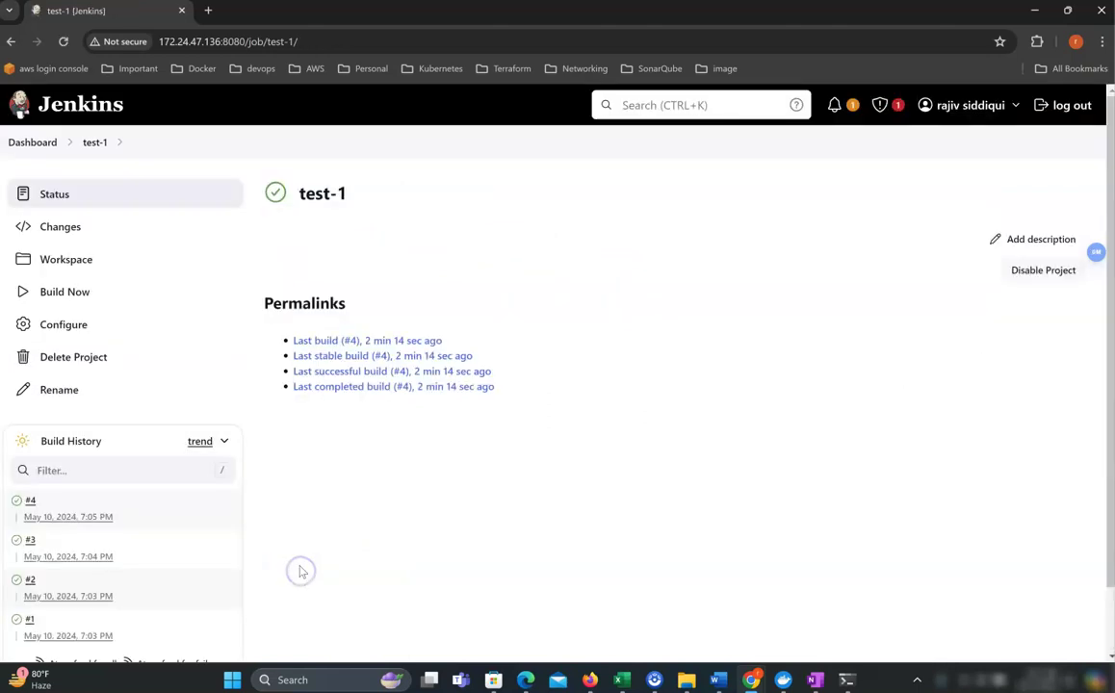
# Step: Run build #5 of test-1 and check its console shows NAME assigned and the echo line
pyautogui.click(57, 297)
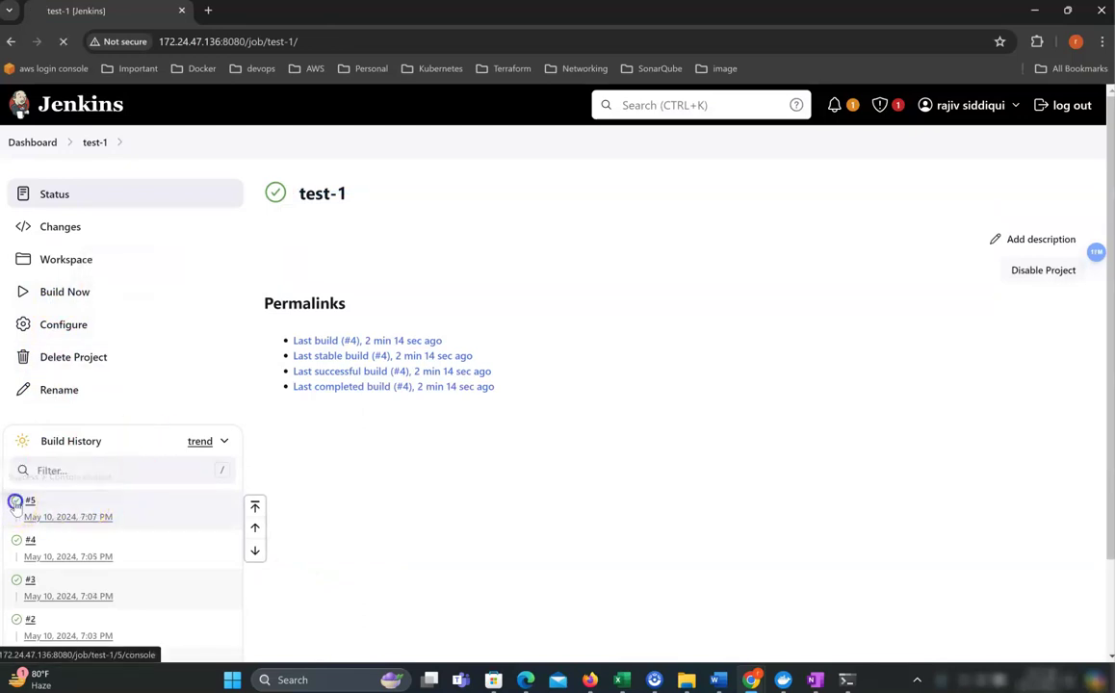
pyautogui.click(16, 500)
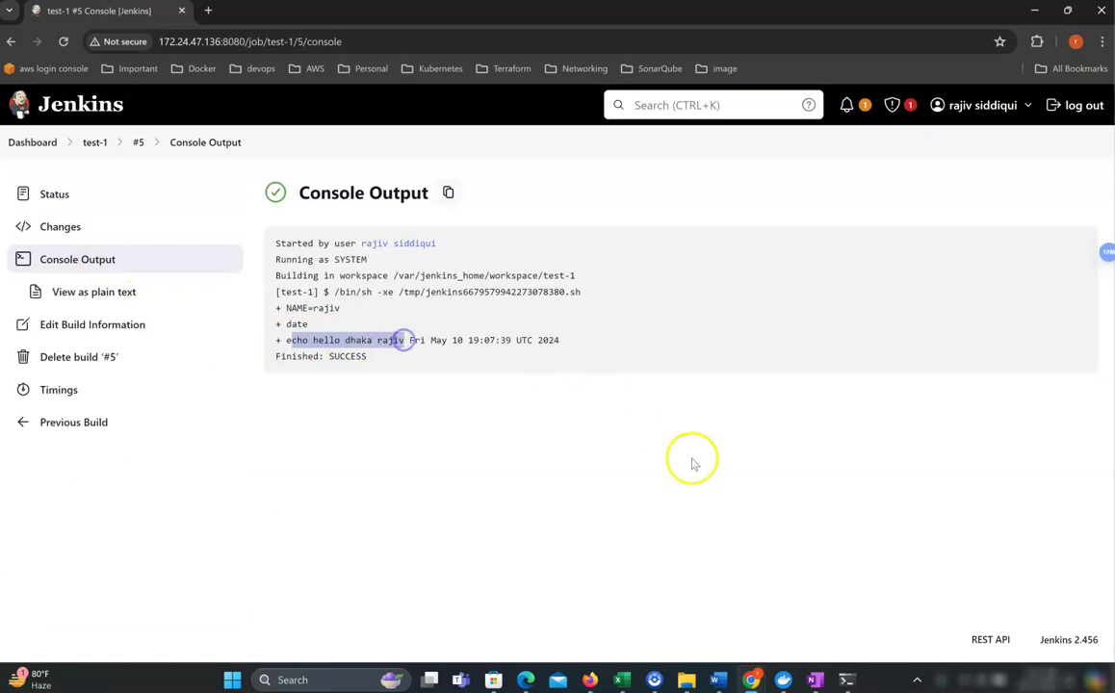
pyautogui.click(847, 679)
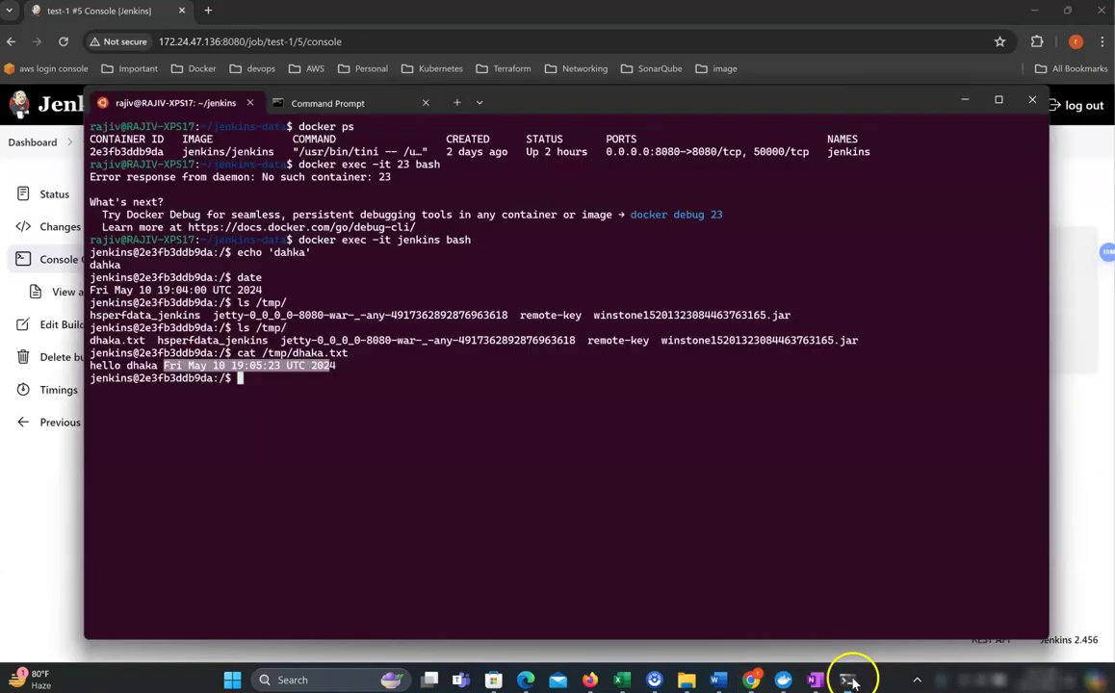
# Step: Rerun cat /tmp/dhaka.txt and check it shows hello dhaka, the name and the 19:07:39 date
pyautogui.click(574, 491)
pyautogui.press('Up')
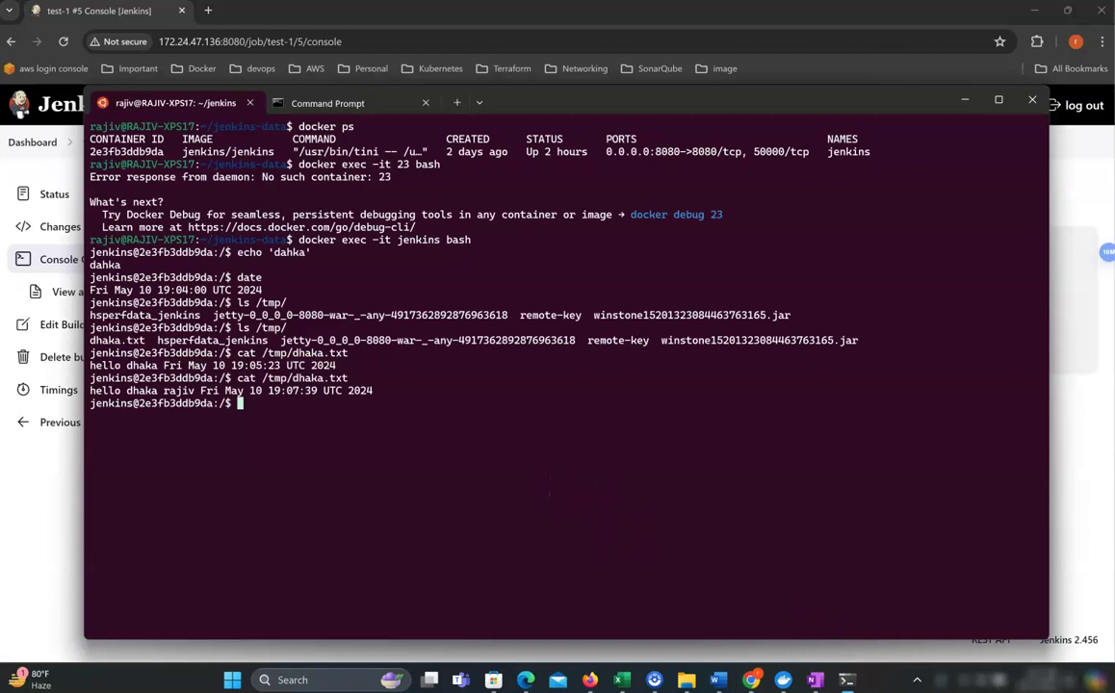
pyautogui.moveTo(91, 391); pyautogui.dragTo(176, 395)
pyautogui.doubleClick(177, 394)
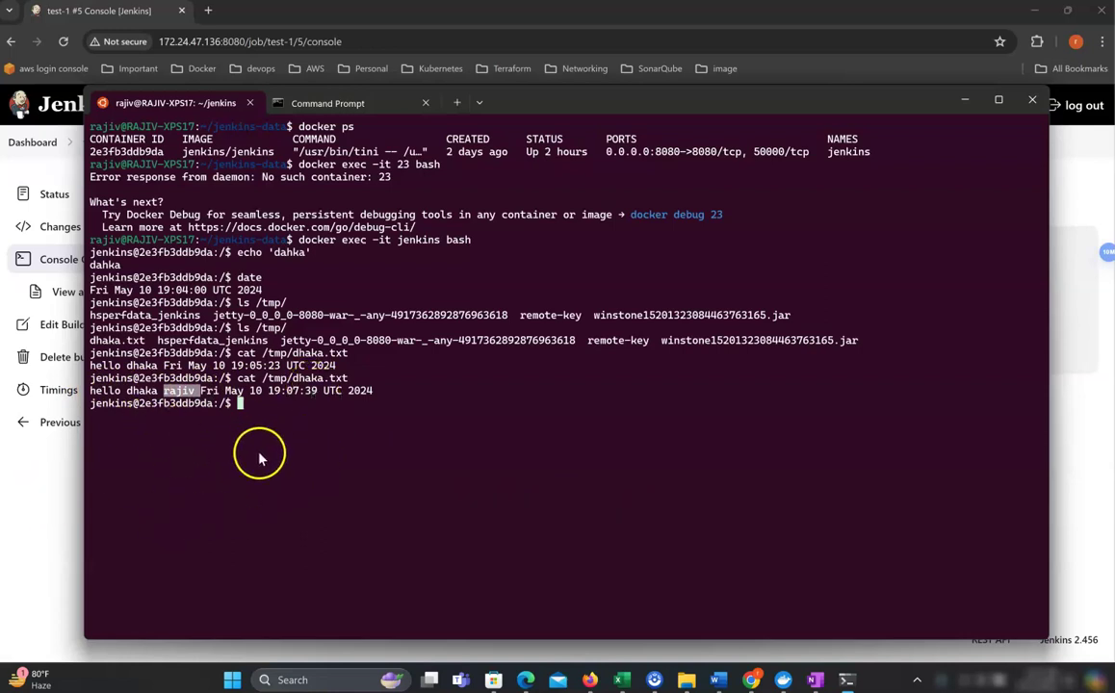
pyautogui.click(41, 547)
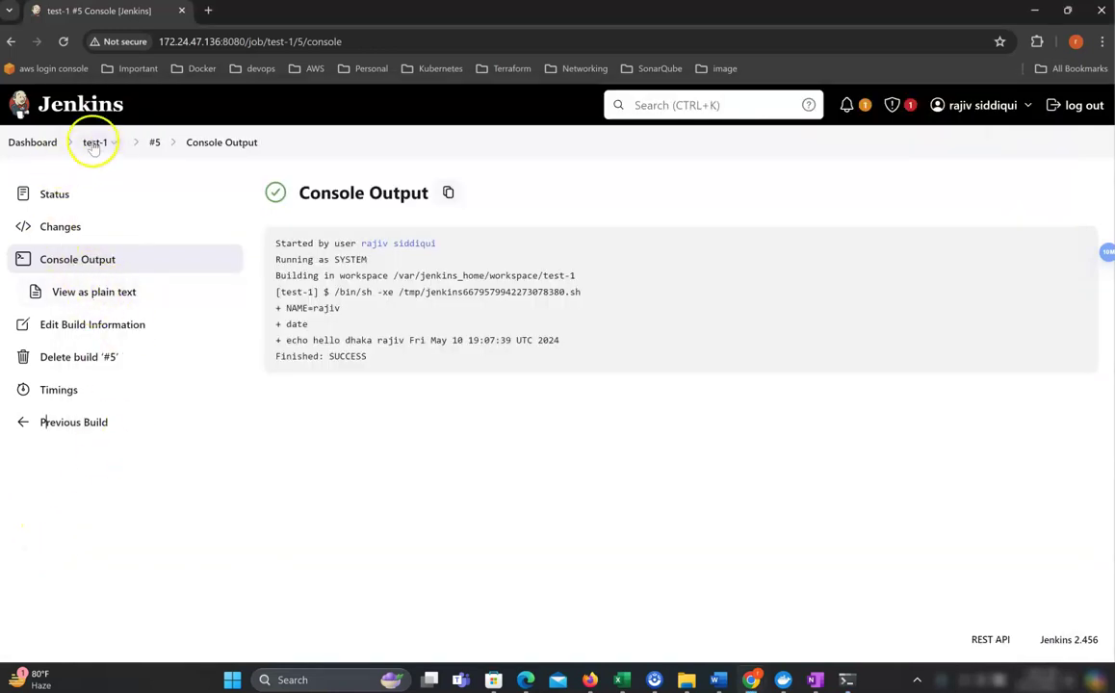
# Step: Reopen test-1's configuration and review the unchanged two-line Execute shell command
pyautogui.click(94, 143)
pyautogui.click(63, 324)
pyautogui.scroll(-8, 423, 390)
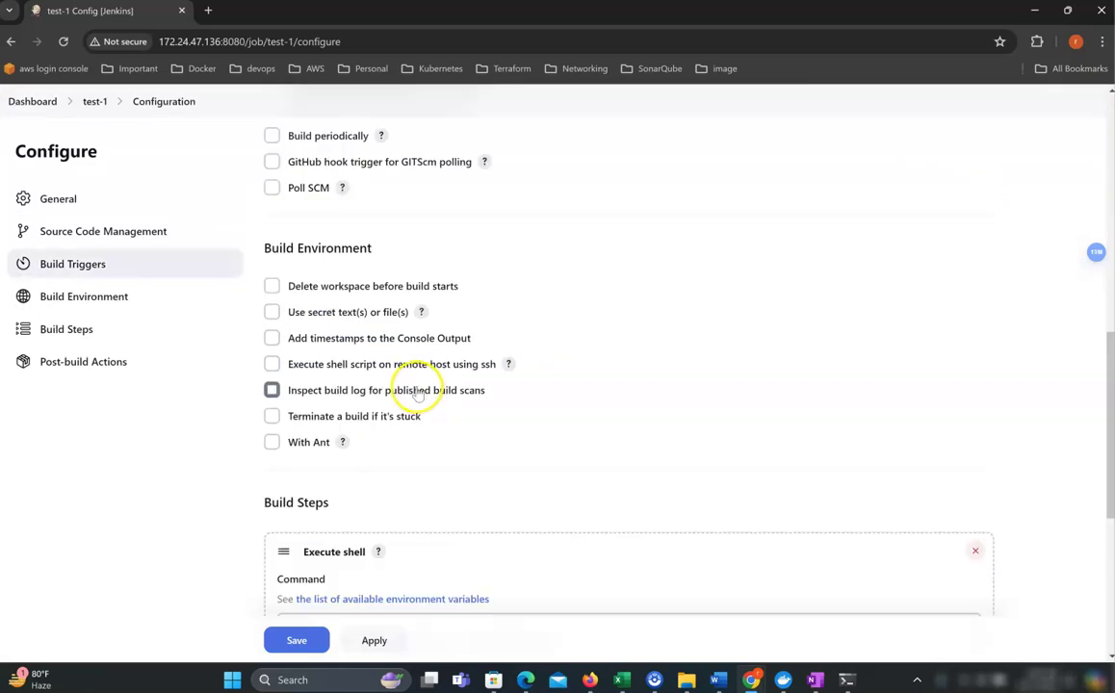
pyautogui.scroll(-3, 422, 391)
pyautogui.moveTo(562, 355); pyautogui.dragTo(248, 333)
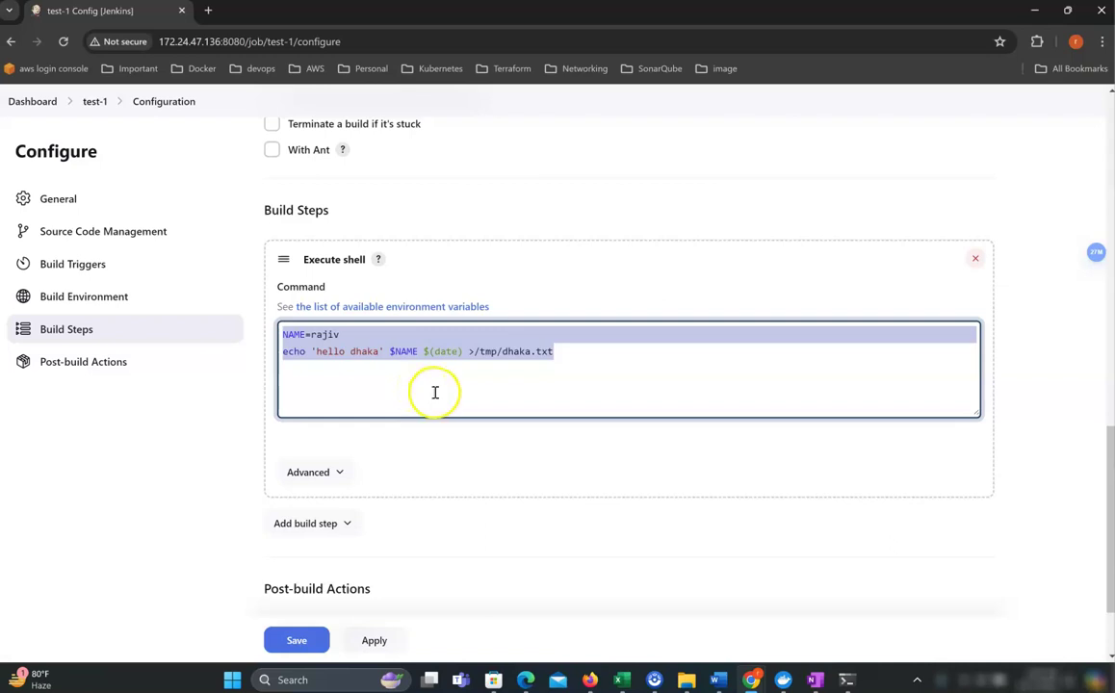
pyautogui.click(436, 392)
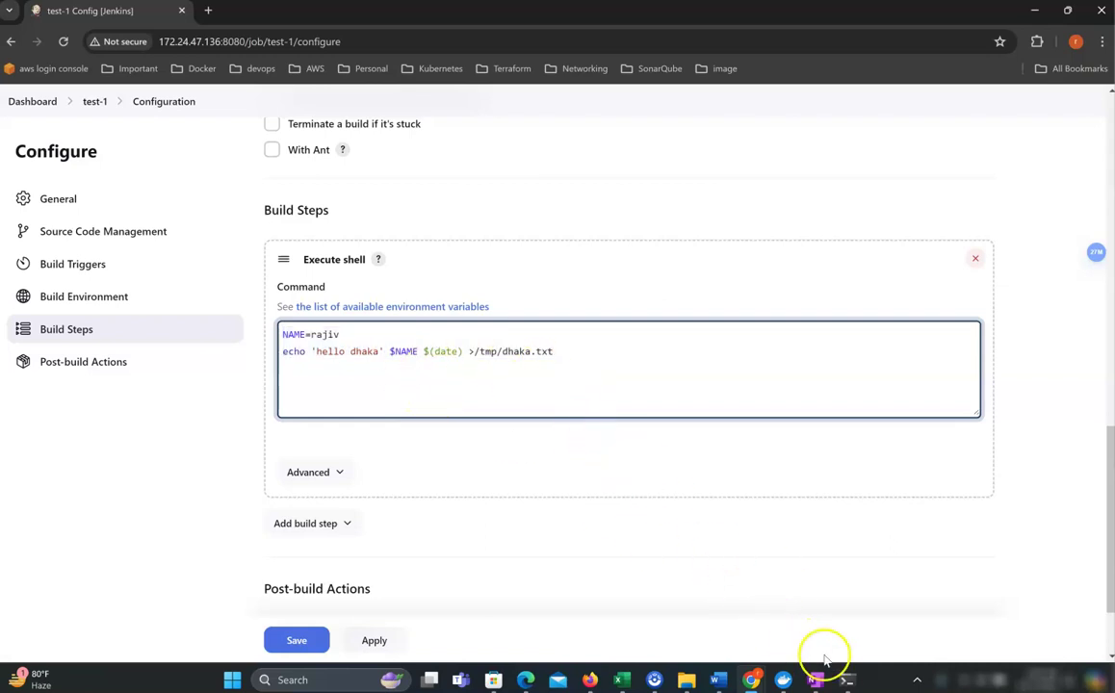
pyautogui.click(844, 679)
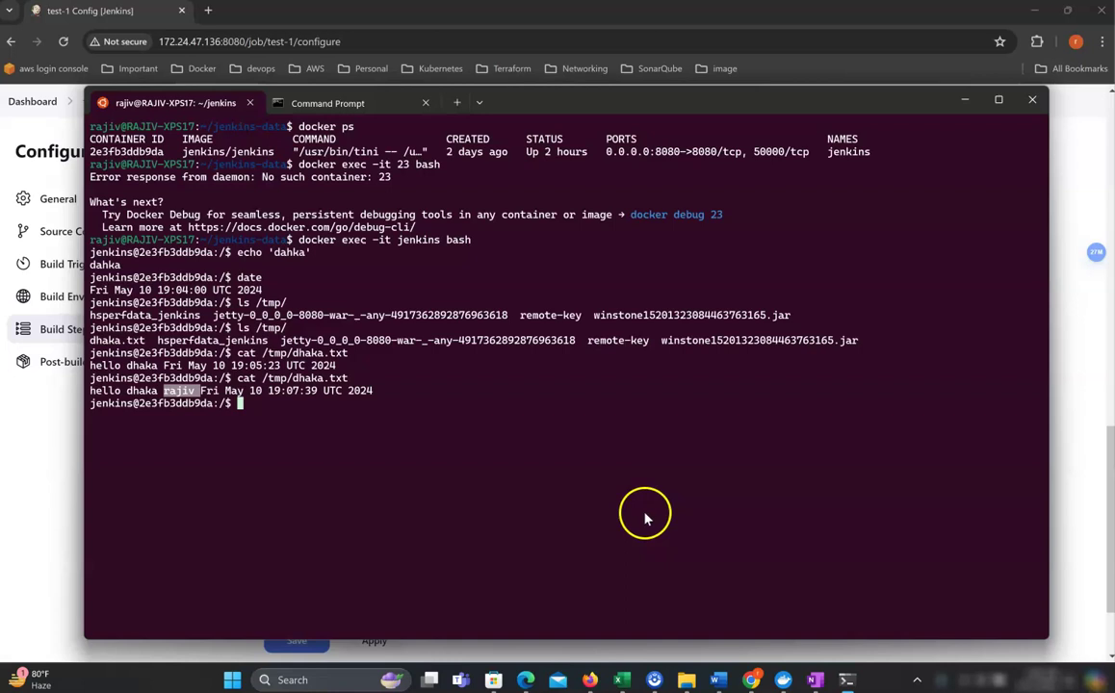
# Step: Try running vi sc in the container, which fails with 'command not found'
pyautogui.click(484, 515)
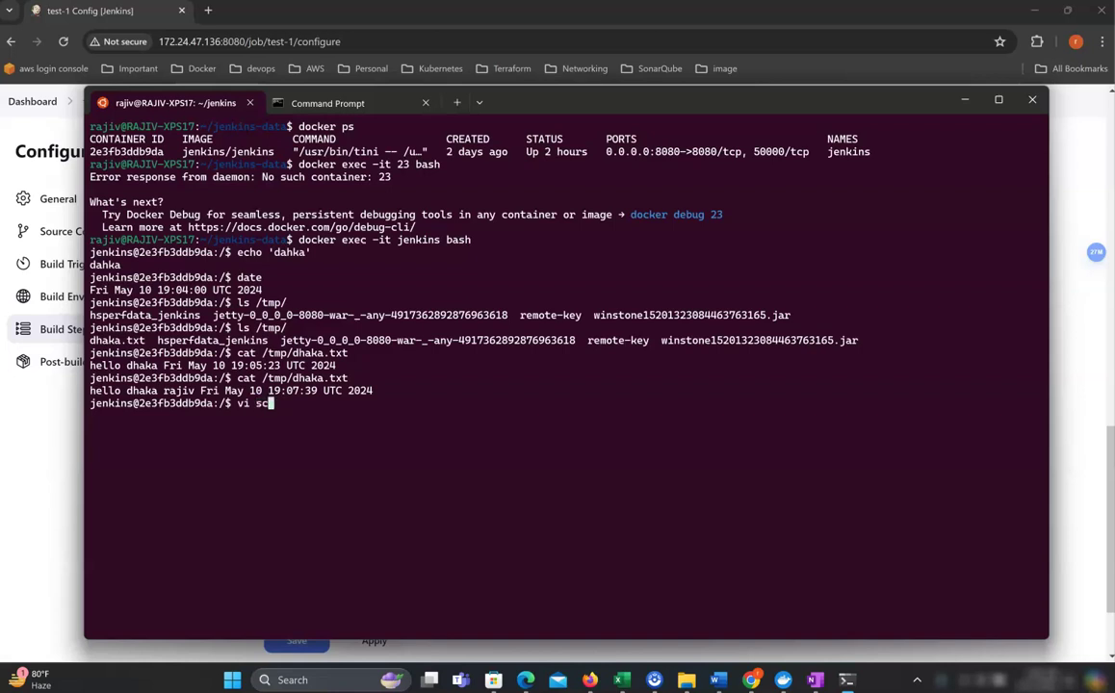
pyautogui.press('Return')
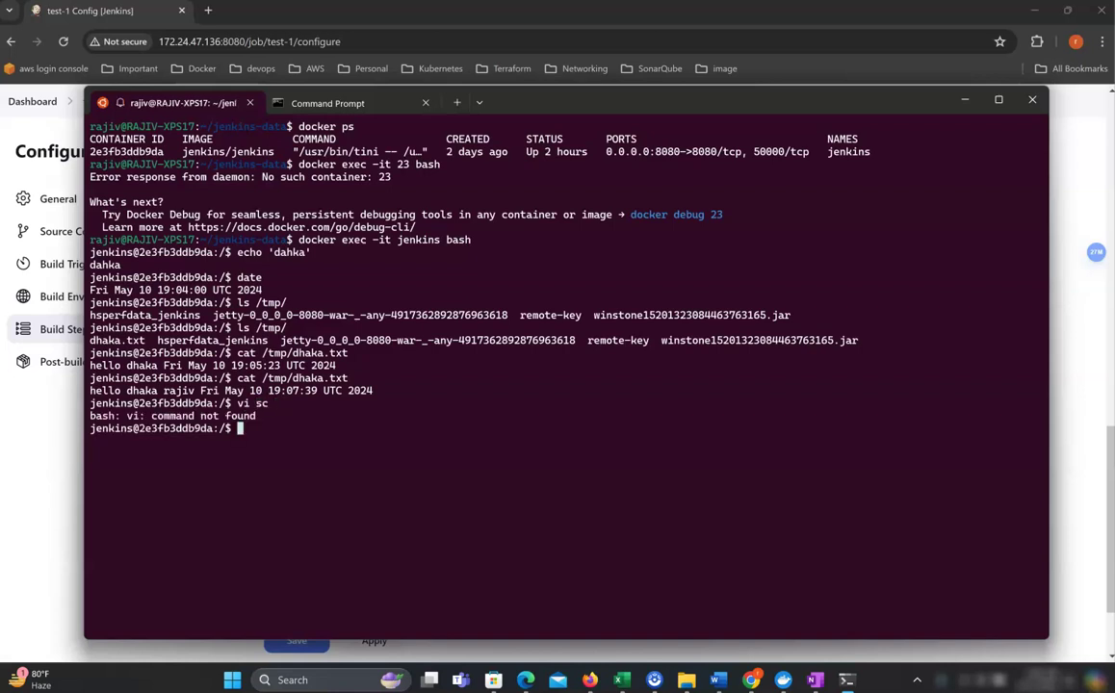
pyautogui.moveTo(113, 420); pyautogui.dragTo(248, 417)
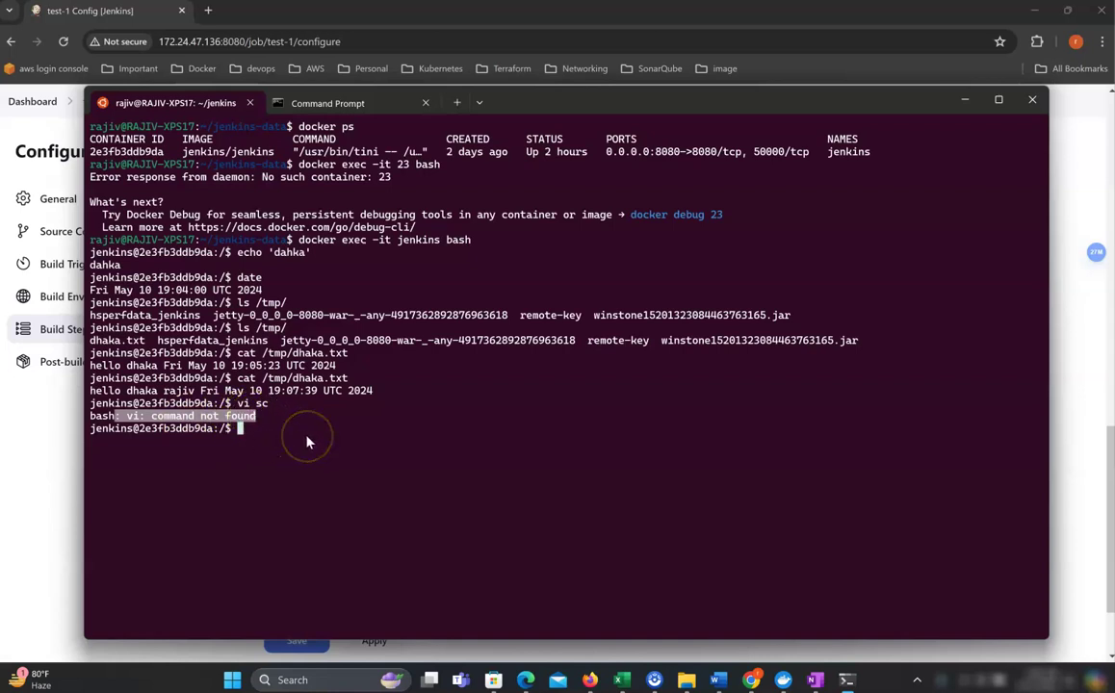
# Step: Exit the container shell and clear the terminal to the host prompt
pyautogui.write('exit')
pyautogui.press('Return')
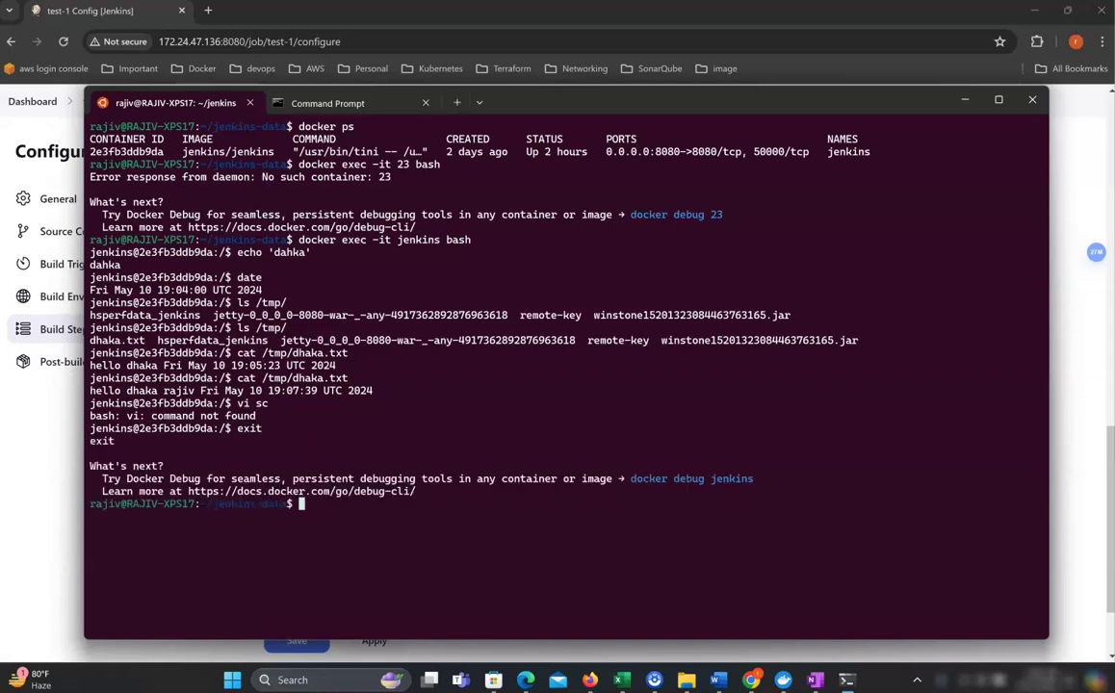
pyautogui.write('clear')
pyautogui.press('Return')
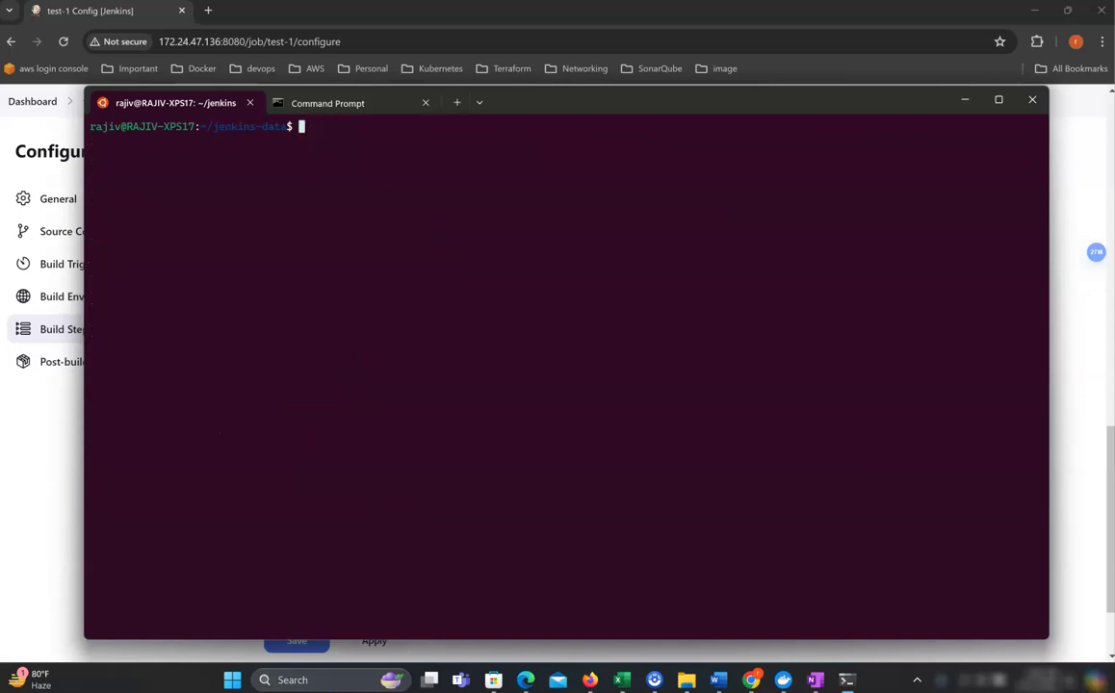
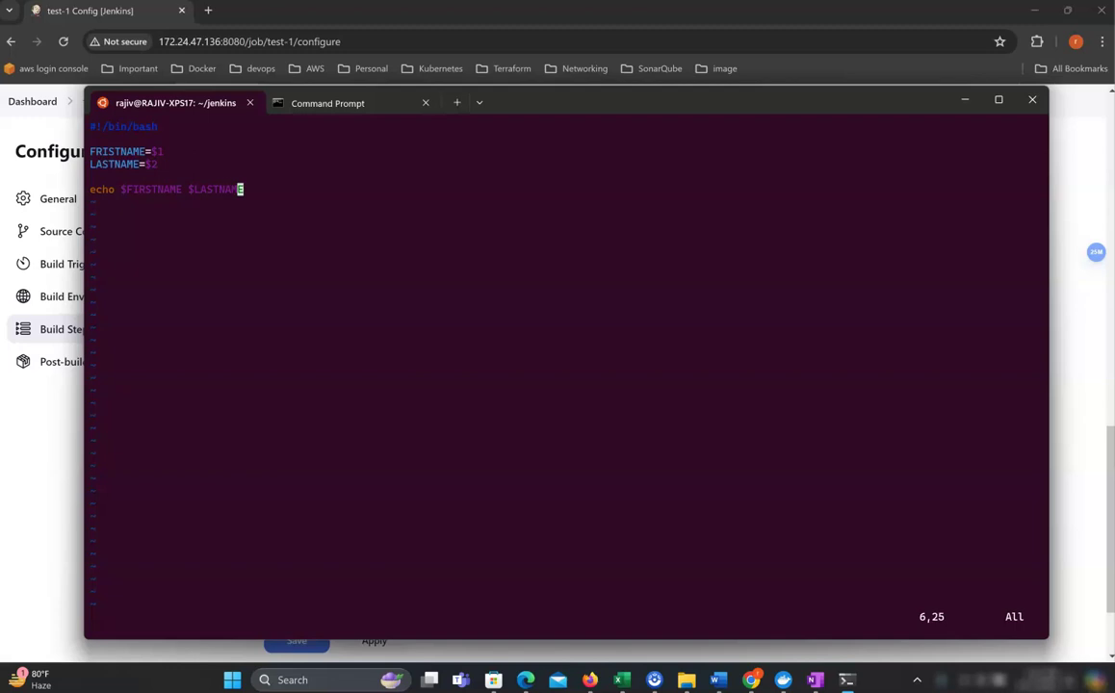
# Step: Add 'hello' to the echo line of script.sh in vi and save with :wq
pyautogui.press('Right')
pyautogui.press('Right')
pyautogui.press('Right')
pyautogui.press('g')
pyautogui.press('g')
pyautogui.press('Down')
pyautogui.press('Down')
pyautogui.press('Down')
pyautogui.press('i')
pyautogui.press('Down')
pyautogui.press('Down')
pyautogui.press('Right')
pyautogui.press('Right')
pyautogui.press('Right')
pyautogui.press('Right')
pyautogui.press('Right')
pyautogui.write("'")
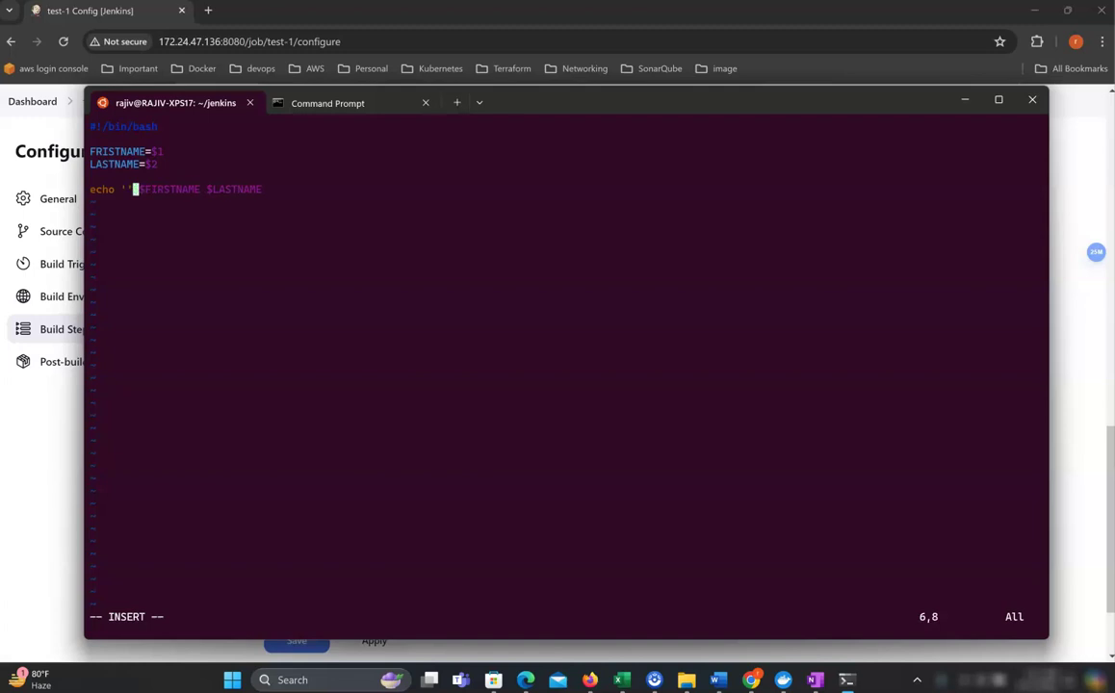
pyautogui.write('hello')
pyautogui.press('Escape')
pyautogui.write(':wq')
pyautogui.press('Return')
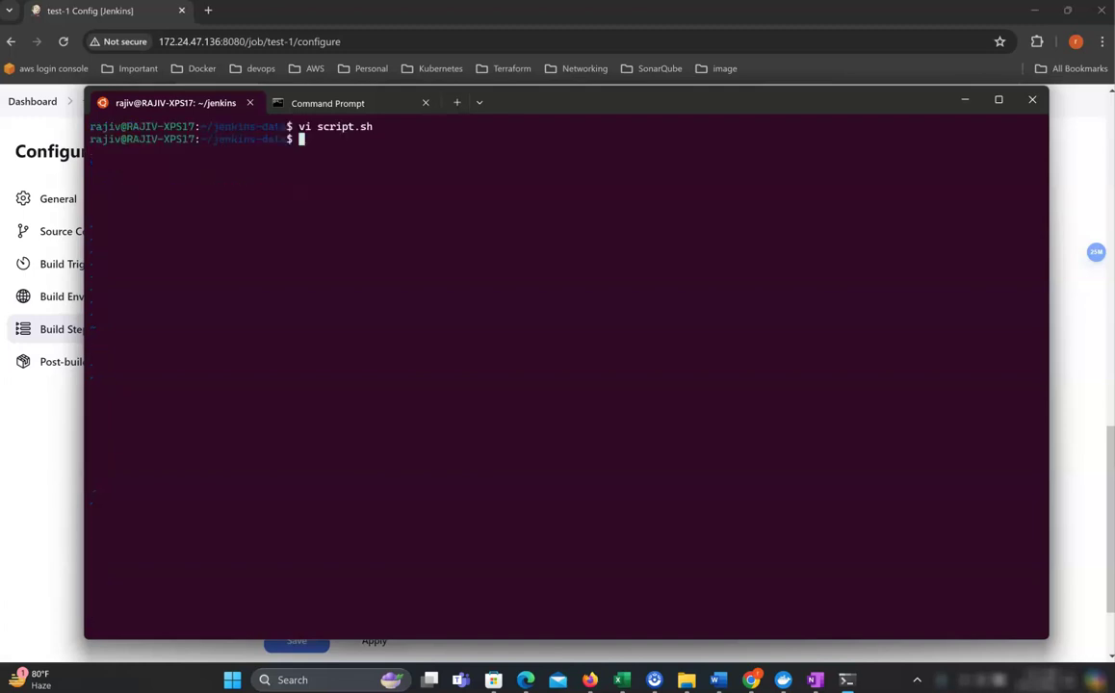
# Step: List the folder with ll and make script.sh executable with chmod +x
pyautogui.write('ll')
pyautogui.press('Return')
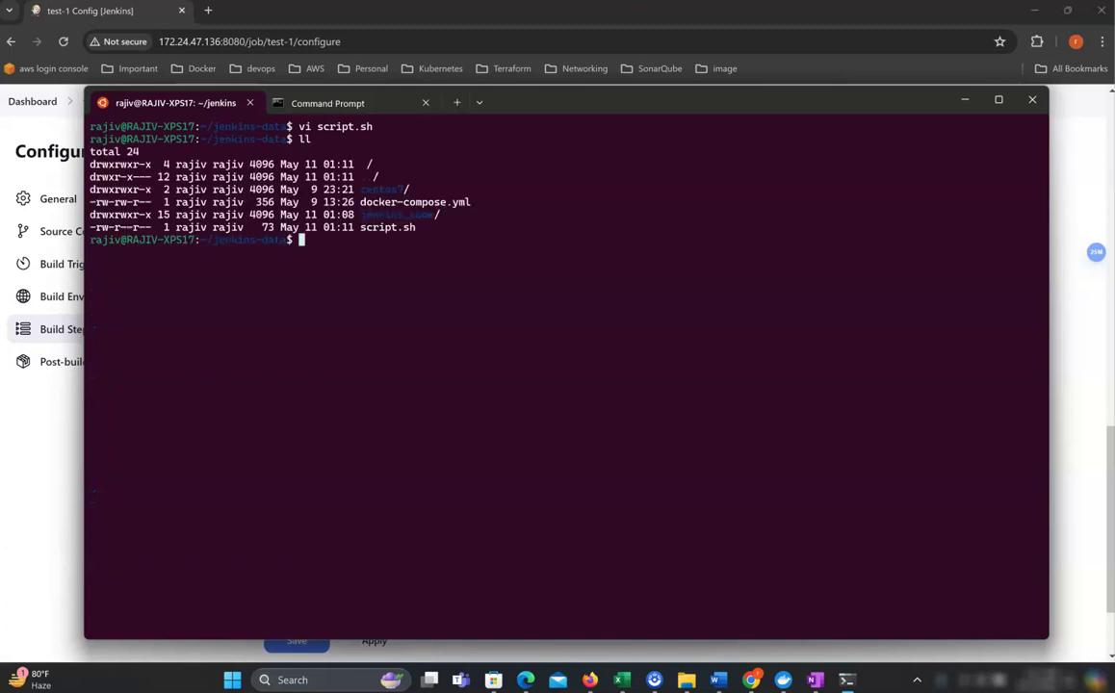
pyautogui.write('chmod +x script.sh')
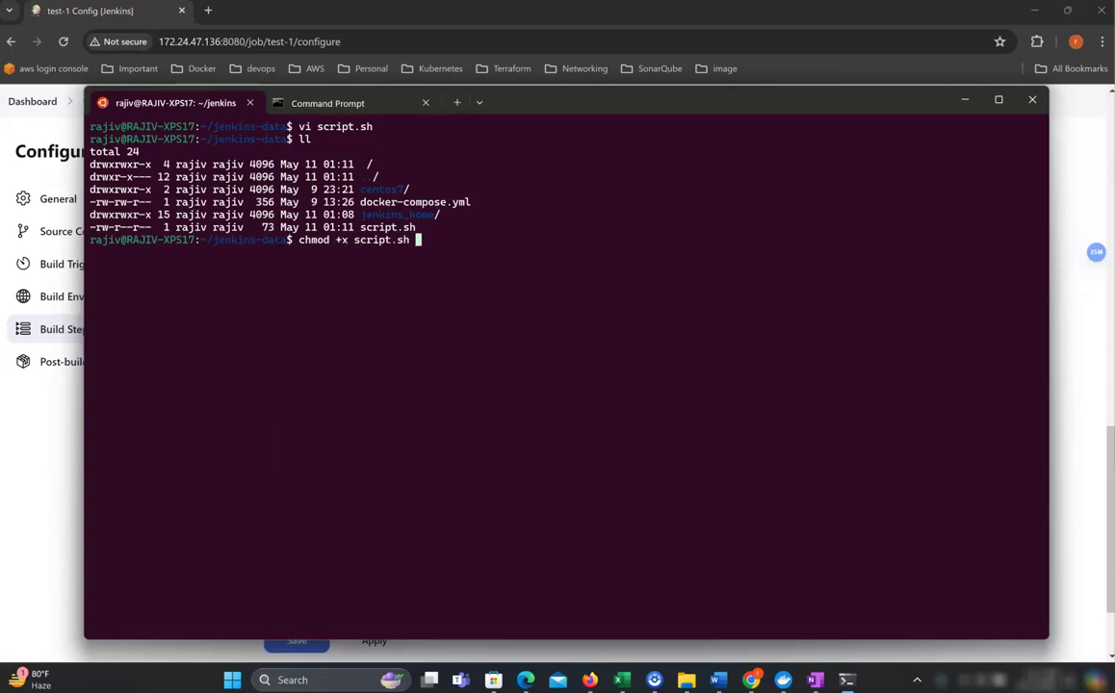
pyautogui.press('Return')
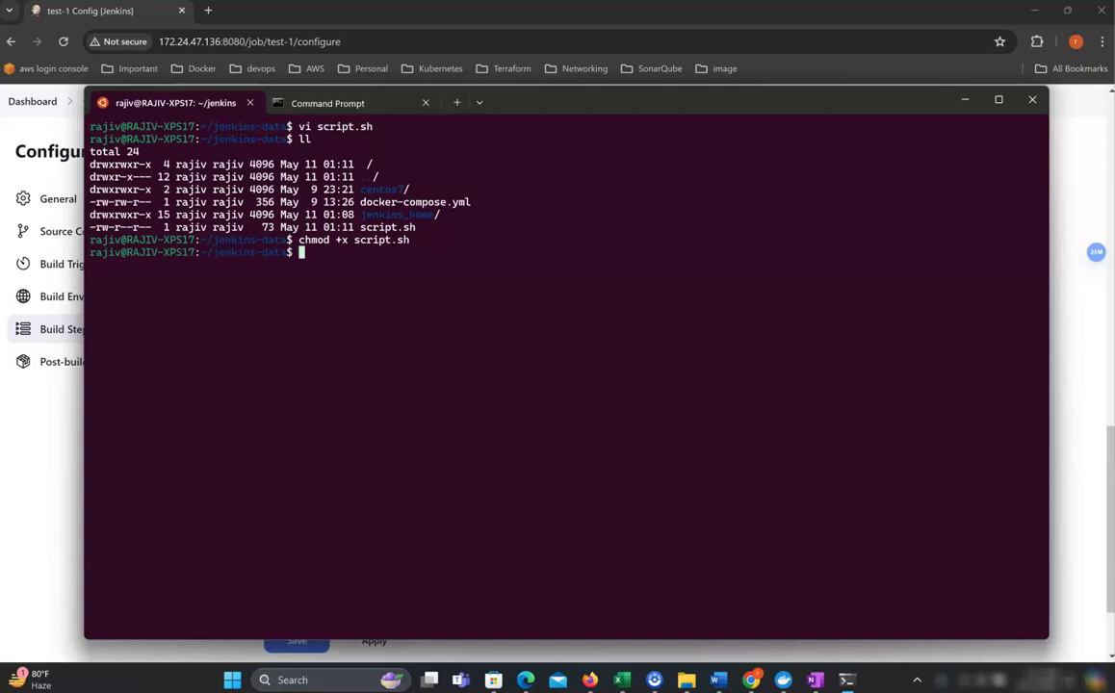
# Step: Run ./script.sh alone and with a first and last name, printing hello plus only the last name
pyautogui.write('./script.sh')
pyautogui.press('Return')
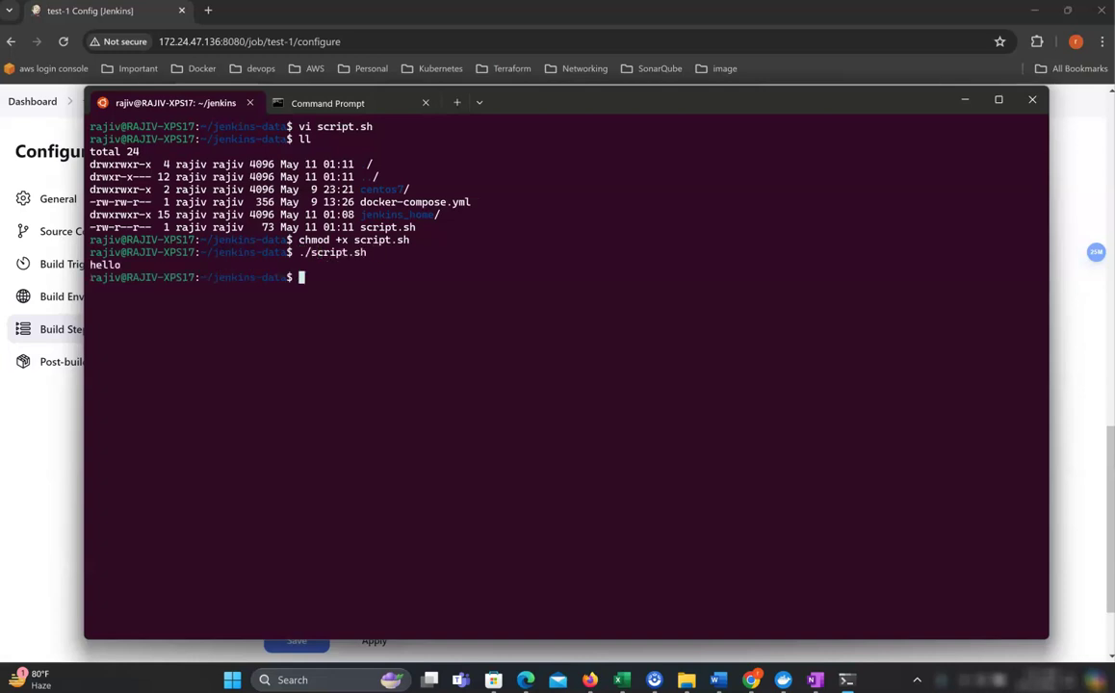
pyautogui.press('Up')
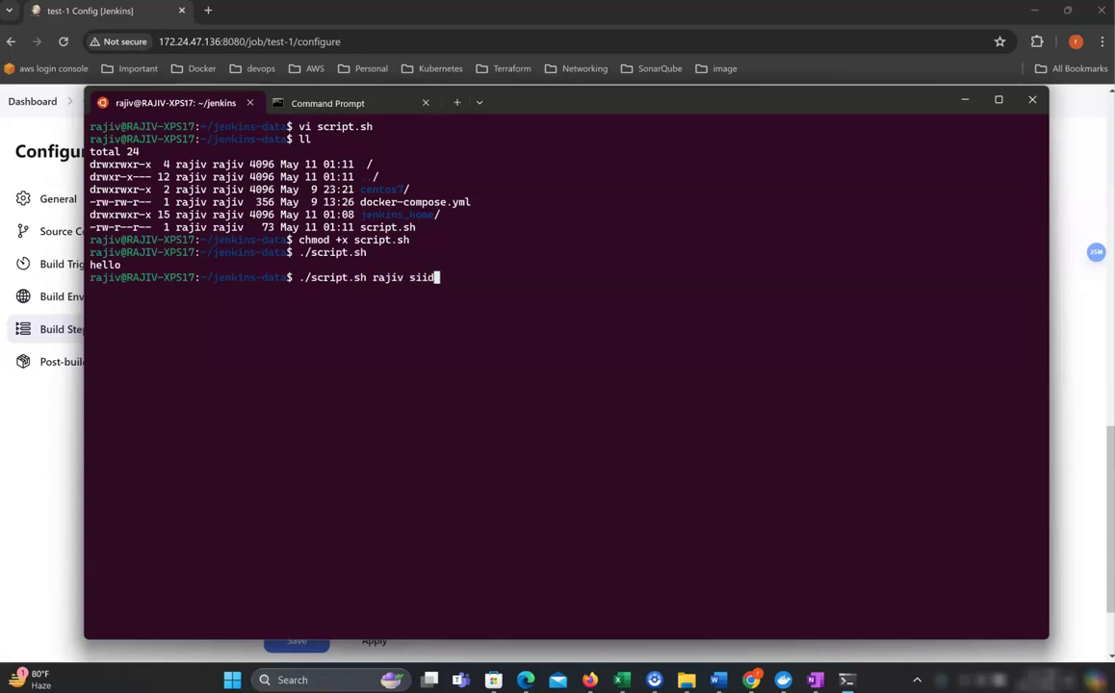
pyautogui.press('Return')
pyautogui.moveTo(126, 290); pyautogui.dragTo(169, 289)
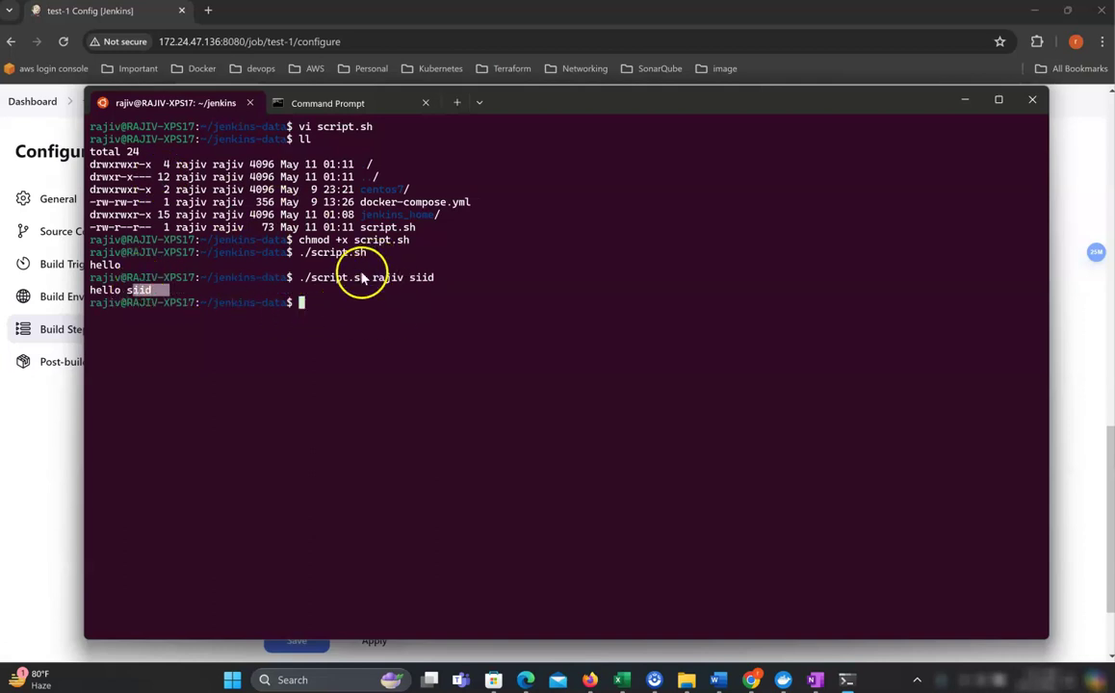
pyautogui.click(178, 300)
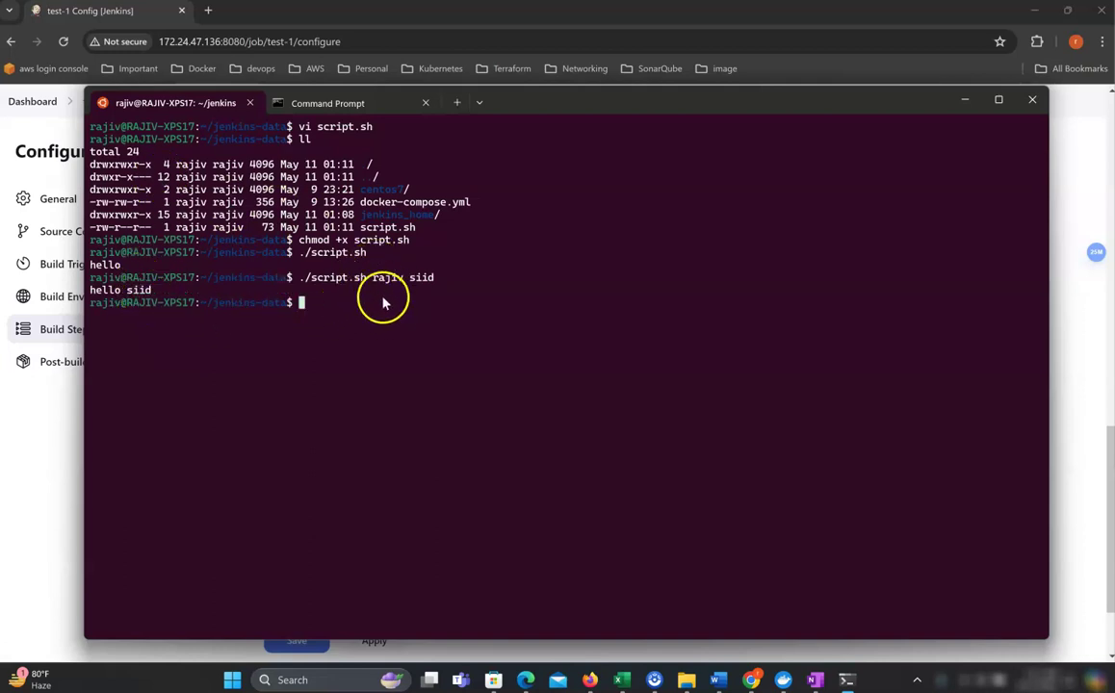
pyautogui.press('Up')
pyautogui.press('Up')
pyautogui.press('Up')
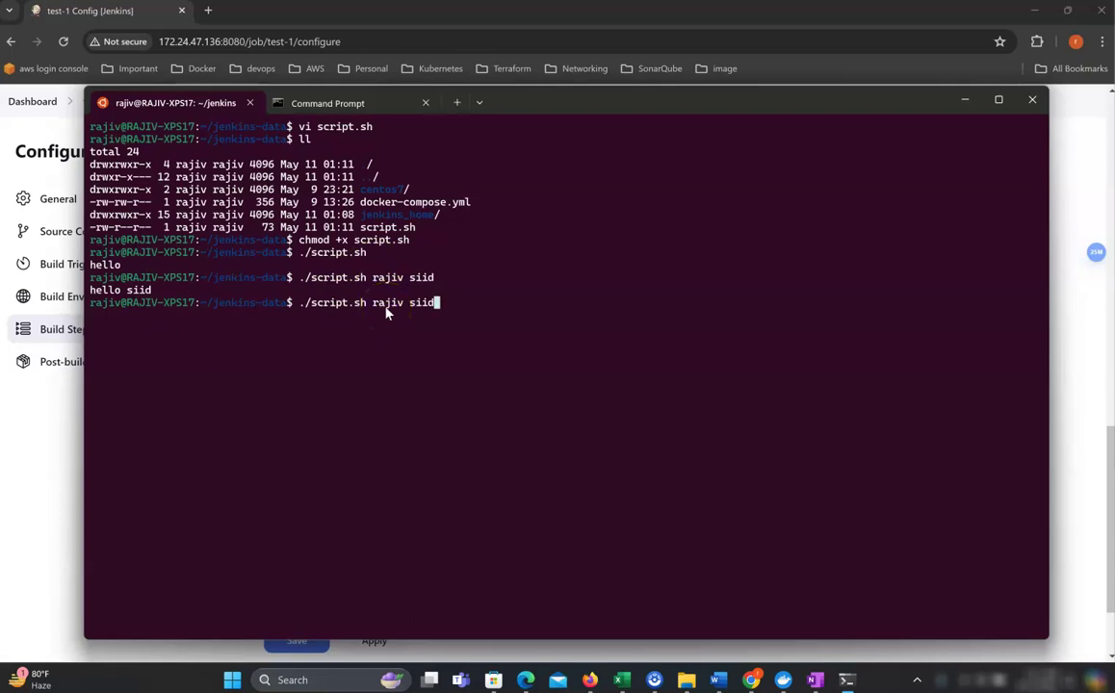
pyautogui.press('Up')
pyautogui.press('Up')
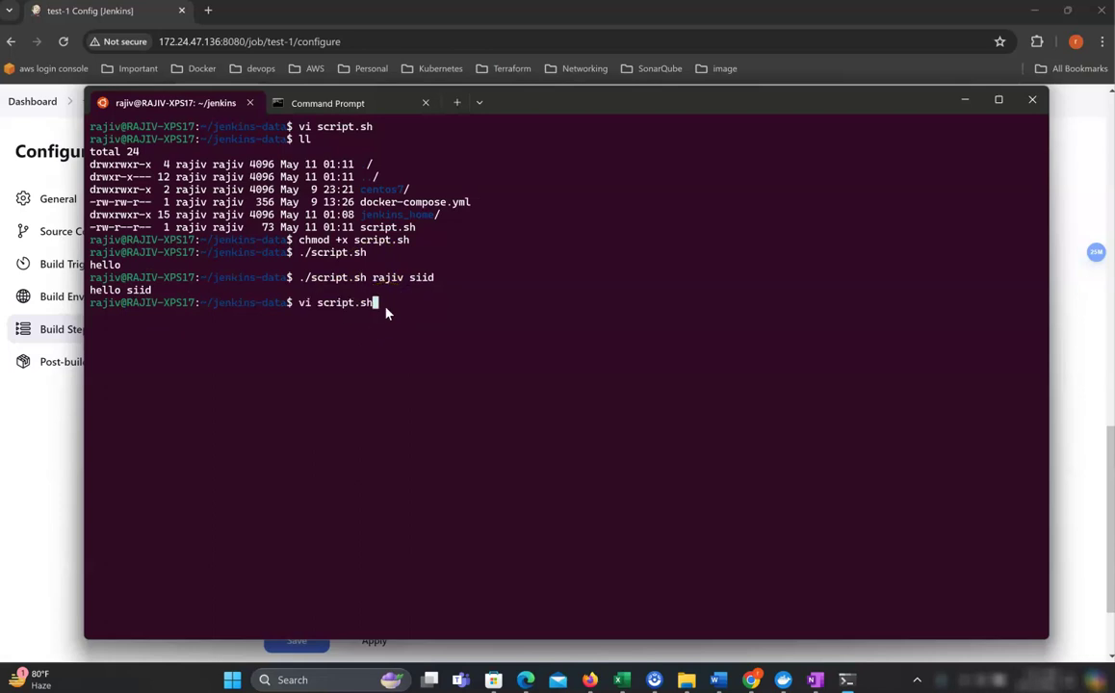
# Step: Correct the misspelled FIRSTNAME variable on line 3 of script.sh and save
pyautogui.press('Return')
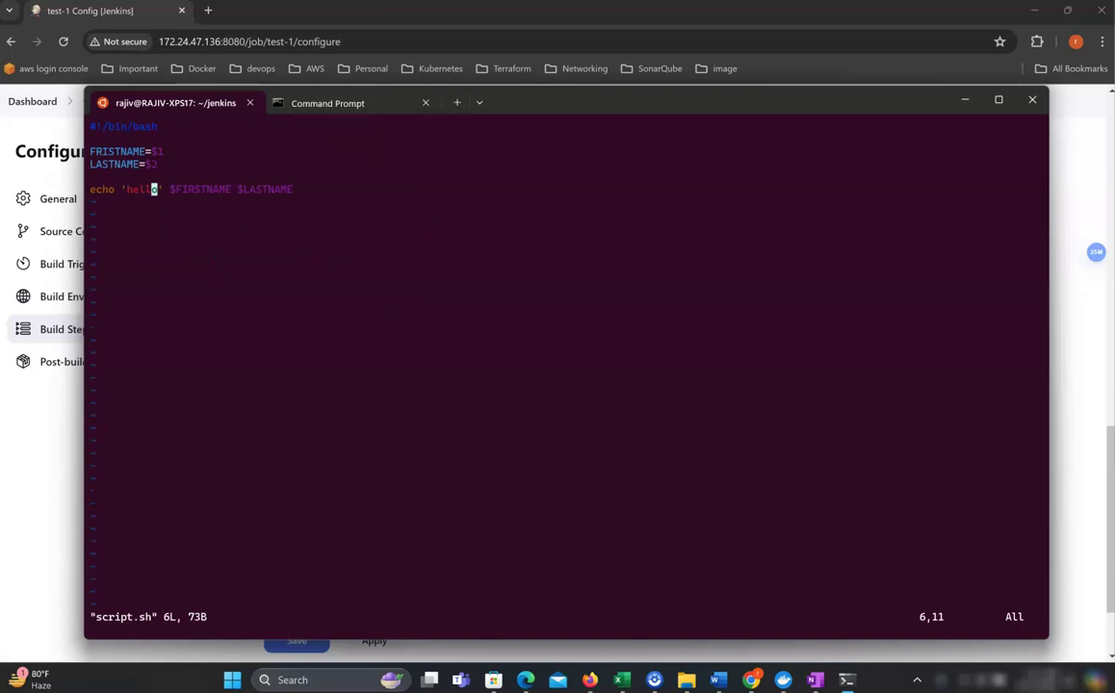
pyautogui.click(161, 189)
pyautogui.press('Right')
pyautogui.press('Right')
pyautogui.press('Right')
pyautogui.press('Right')
pyautogui.press('Up')
pyautogui.press('Up')
pyautogui.press('Up')
pyautogui.press('Up')
pyautogui.press('Down')
pyautogui.press('Left')
pyautogui.press('Left')
pyautogui.press('Left')
pyautogui.press('Left')
pyautogui.press('Left')
pyautogui.press('Left')
pyautogui.press('Left')
pyautogui.press('Left')
pyautogui.press('Left')
pyautogui.press('Left')
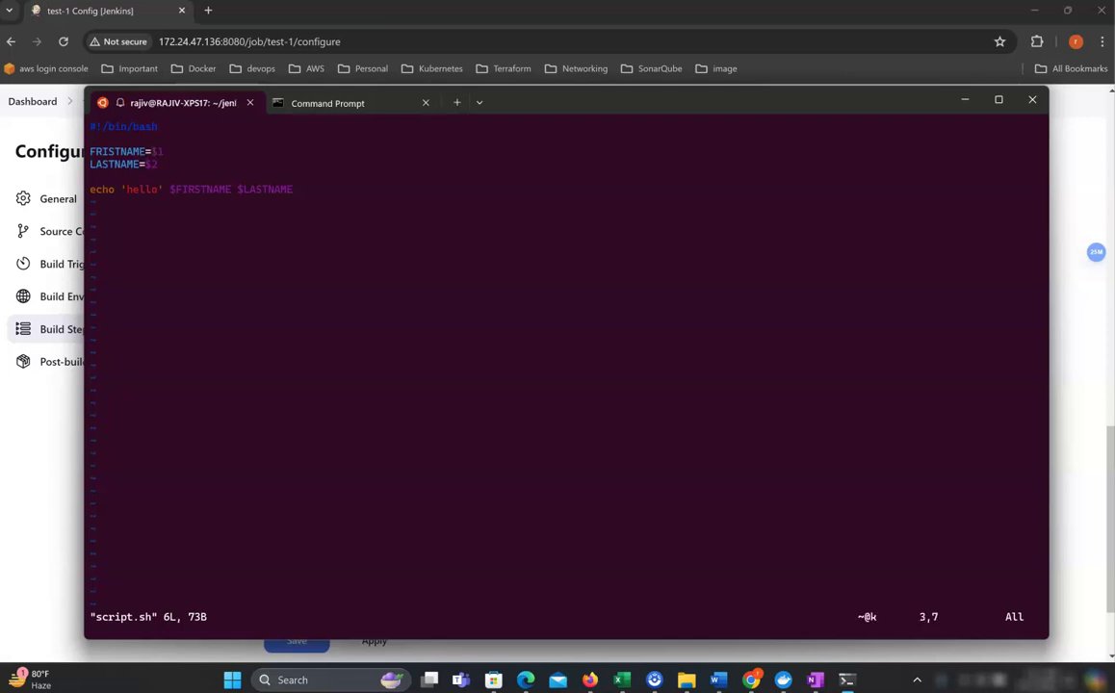
pyautogui.press('Right')
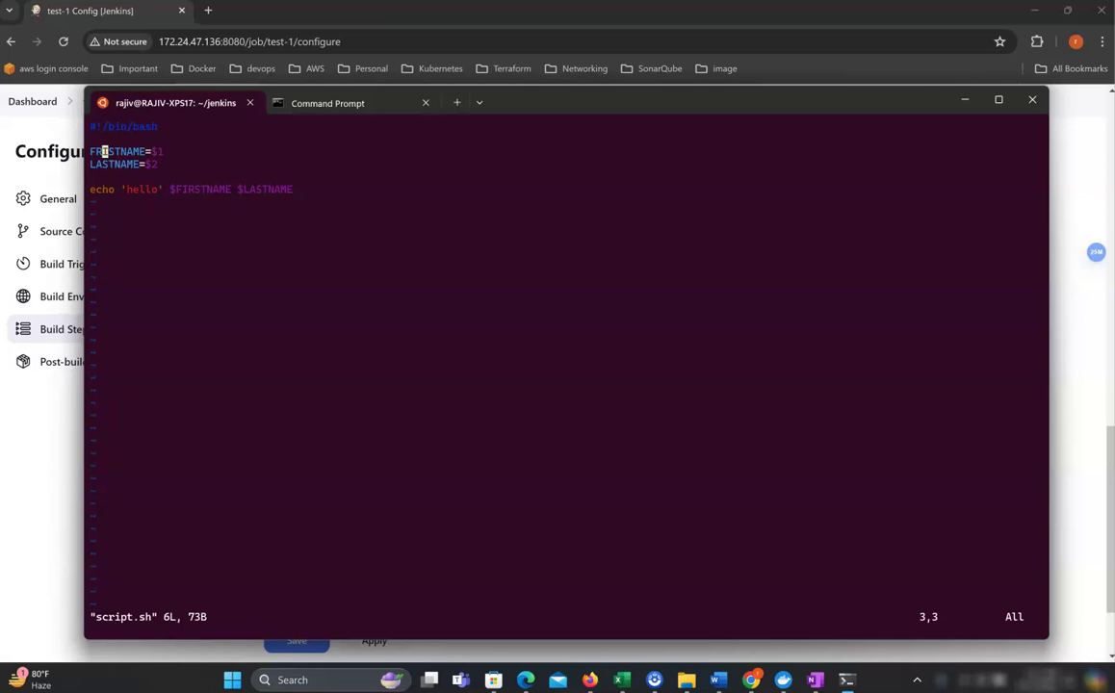
pyautogui.press('i')
pyautogui.press('BackSpace')
pyautogui.press('Right')
pyautogui.write('R')
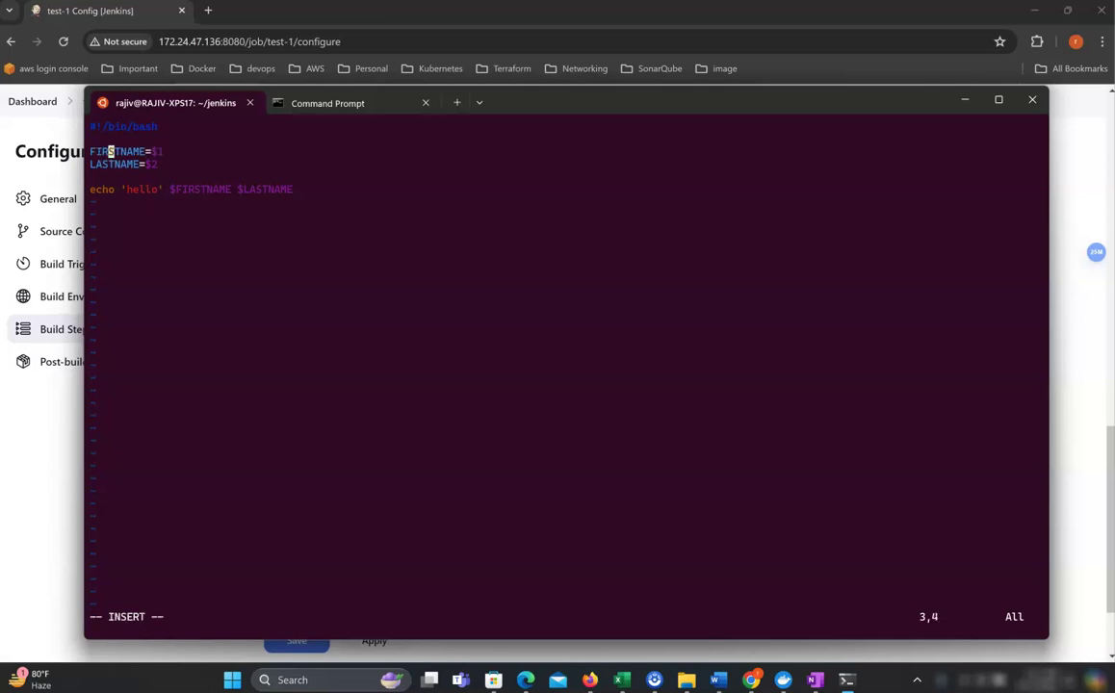
pyautogui.press('Escape')
pyautogui.write(':wq')
pyautogui.press('Return')
# Step: Rerun ./script.sh with both names, now printing hello followed by both names
pyautogui.press('Up')
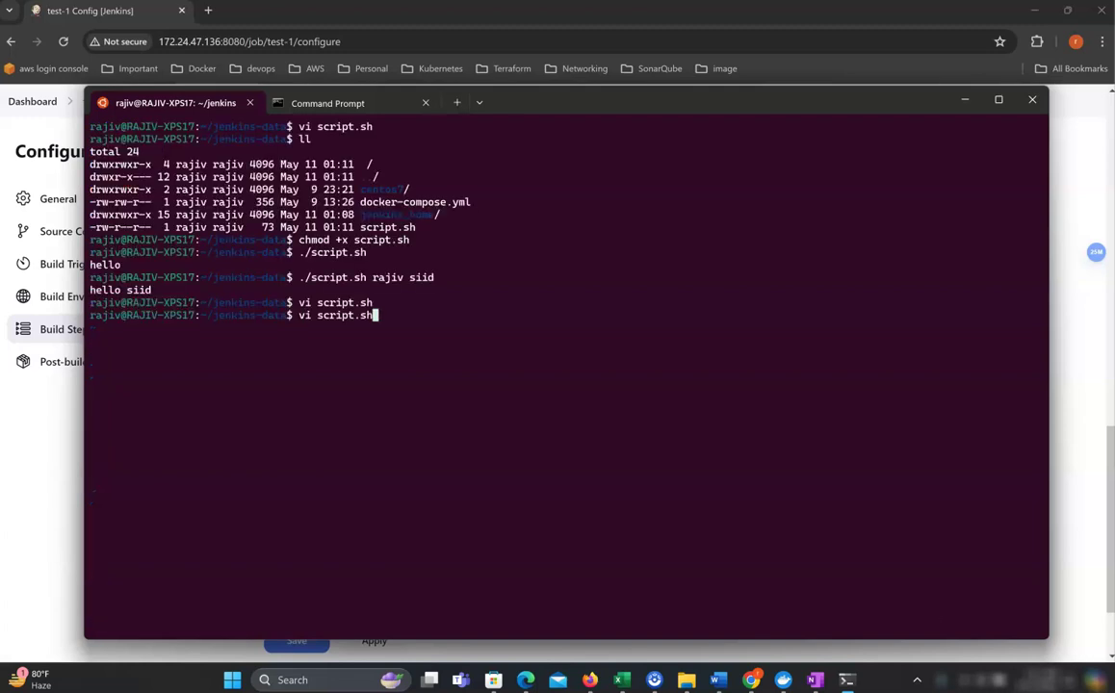
pyautogui.press('Up')
pyautogui.press('Return')
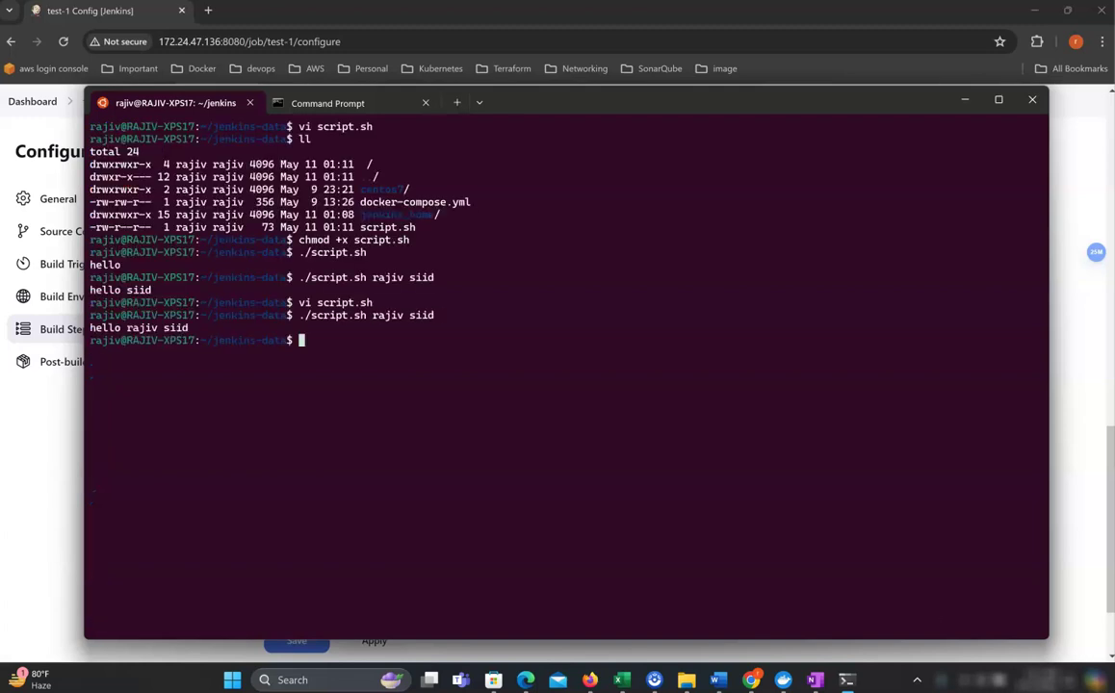
pyautogui.moveTo(91, 330); pyautogui.dragTo(171, 335)
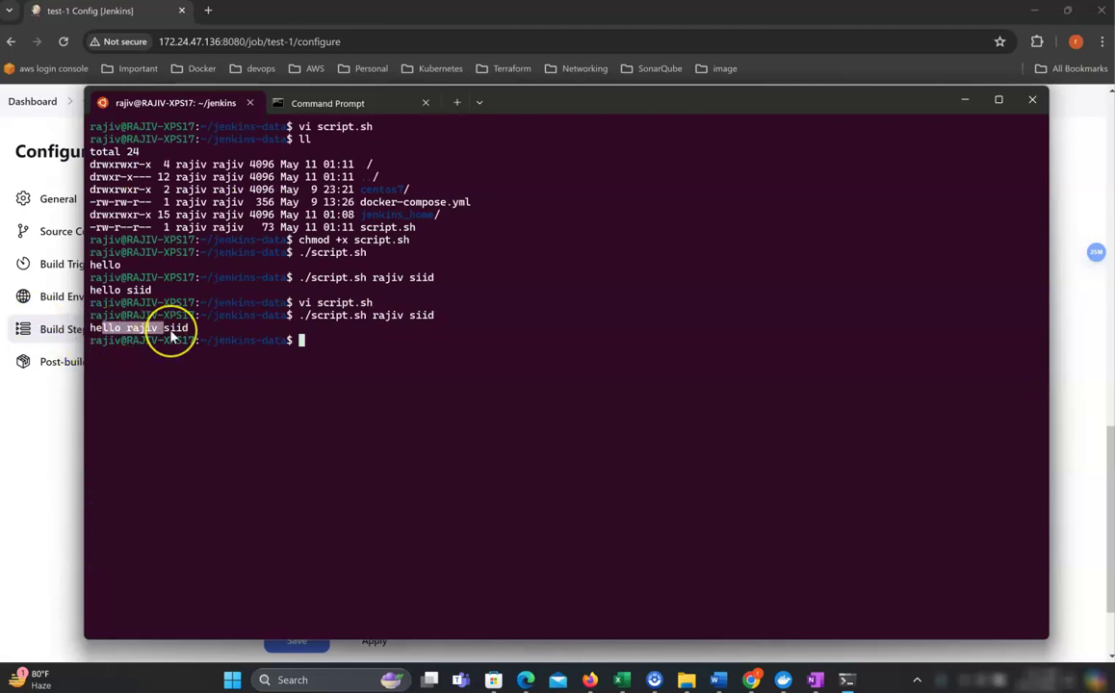
pyautogui.click(309, 394)
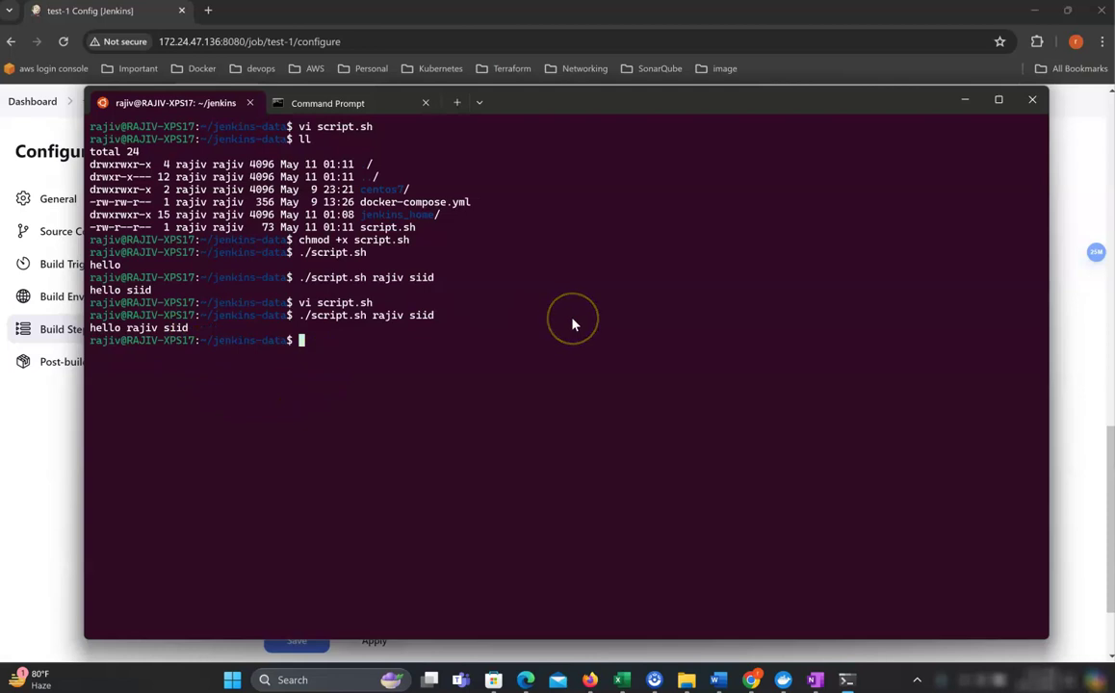
# Step: Comment out the unfinished docker cp command and list running containers with docker ps
pyautogui.write('docker cp ')
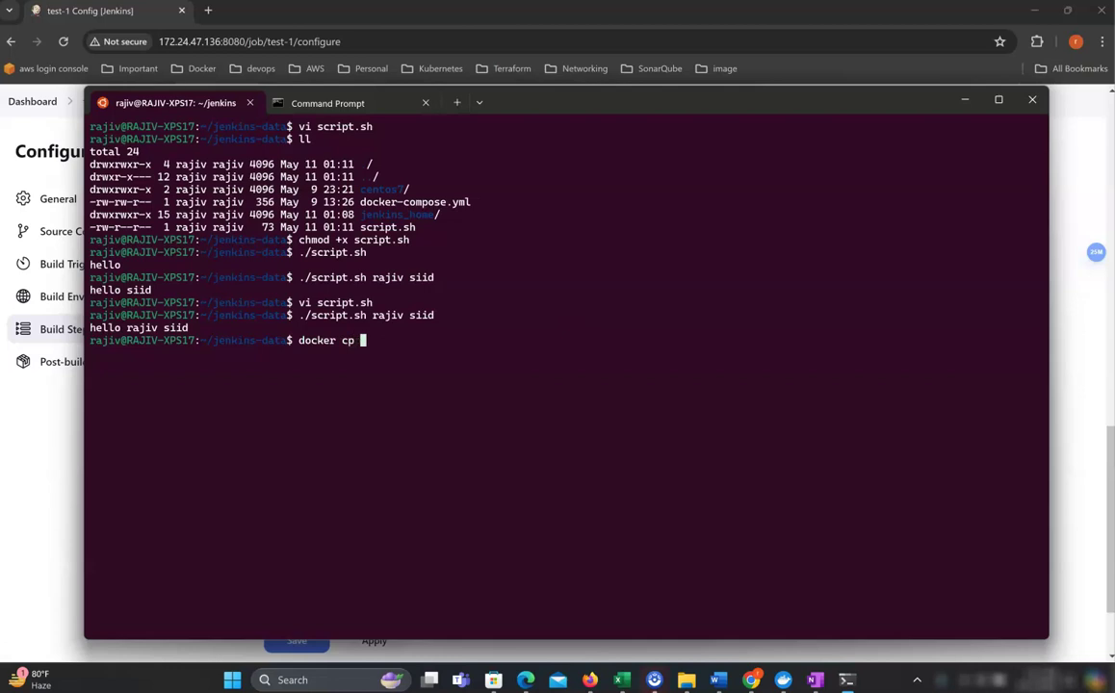
pyautogui.write('script.sh')
pyautogui.hotkey('ctrl', 'Left')
pyautogui.hotkey('ctrl', 'Left')
pyautogui.hotkey('ctrl', 'Left')
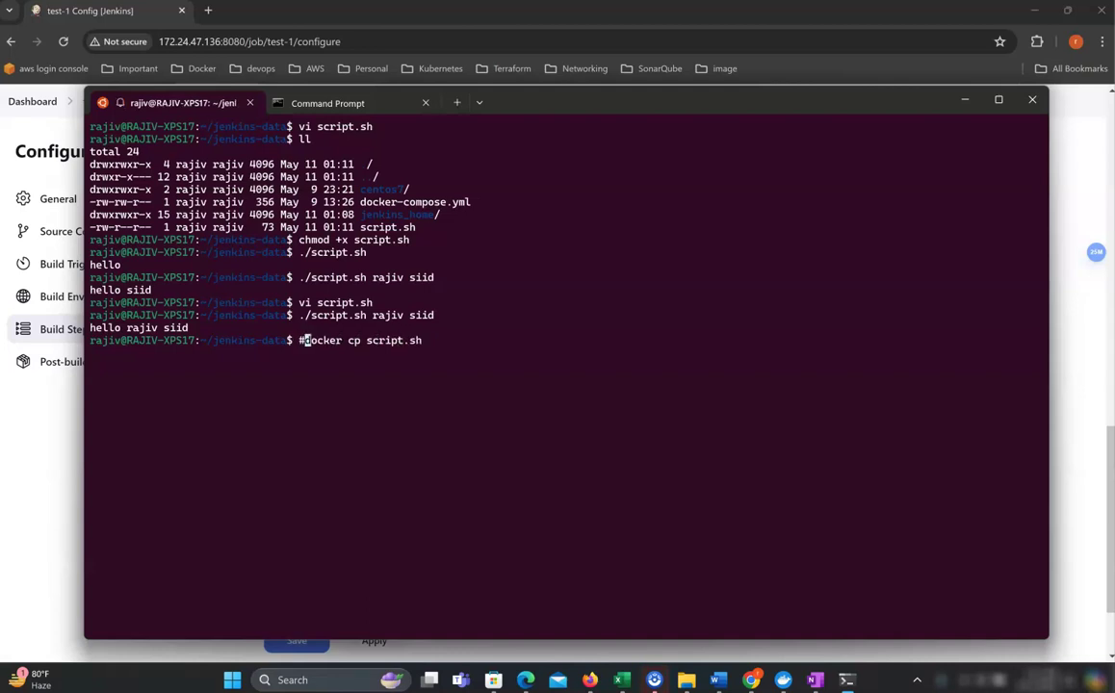
pyautogui.write('#')
pyautogui.press('Return')
pyautogui.write('docker ps')
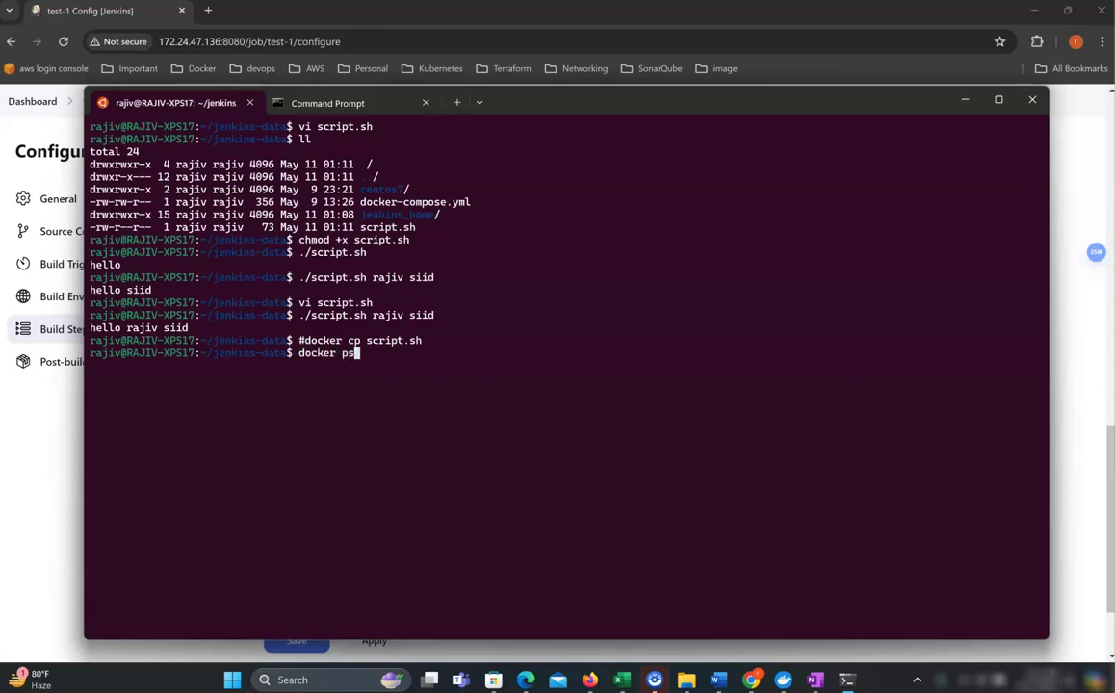
pyautogui.press('Return')
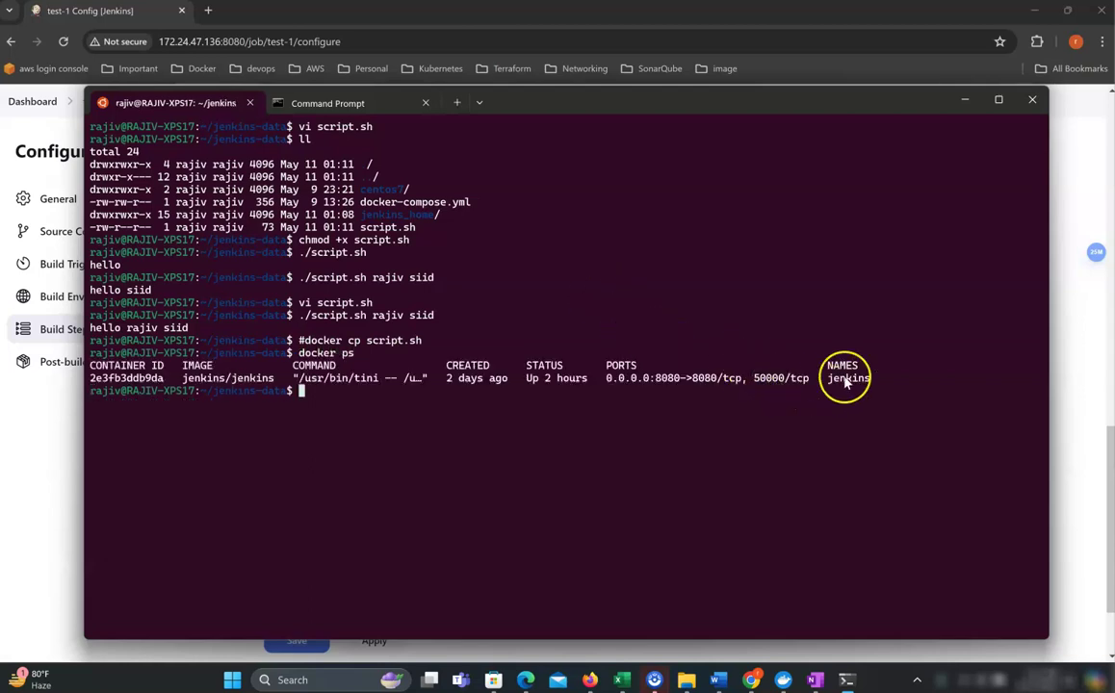
pyautogui.doubleClick(847, 379)
# Step: Copy script.sh into the jenkins container as /tmp/script.sh, reporting 2.05kB copied
pyautogui.press('Up')
pyautogui.press('Up')
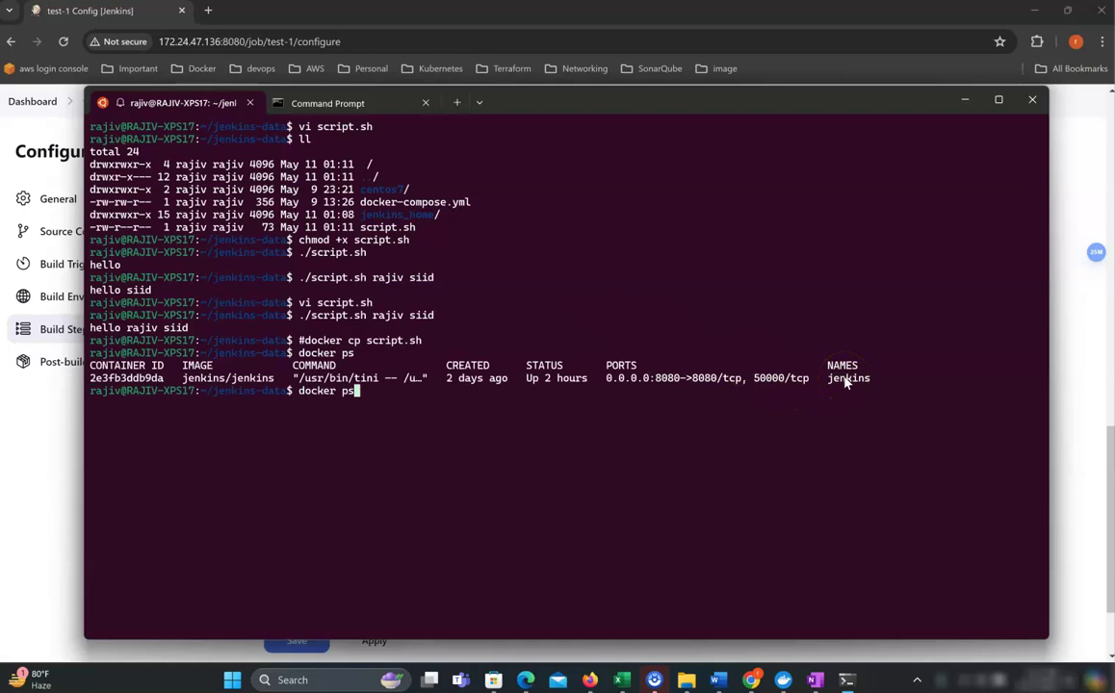
pyautogui.press('Left')
pyautogui.press('Home')
pyautogui.press('Delete')
pyautogui.press('Right')
pyautogui.press('Right')
pyautogui.press('Right')
pyautogui.press('Right')
pyautogui.press('Right')
pyautogui.press('Right')
pyautogui.press('Right')
pyautogui.press('Right')
pyautogui.press('Right')
pyautogui.press('Right')
pyautogui.press('Right')
pyautogui.press('Right')
pyautogui.press('Right')
pyautogui.press('Right')
pyautogui.press('Right')
pyautogui.press('Right')
pyautogui.press('Right')
pyautogui.press('Right')
pyautogui.press('Right')
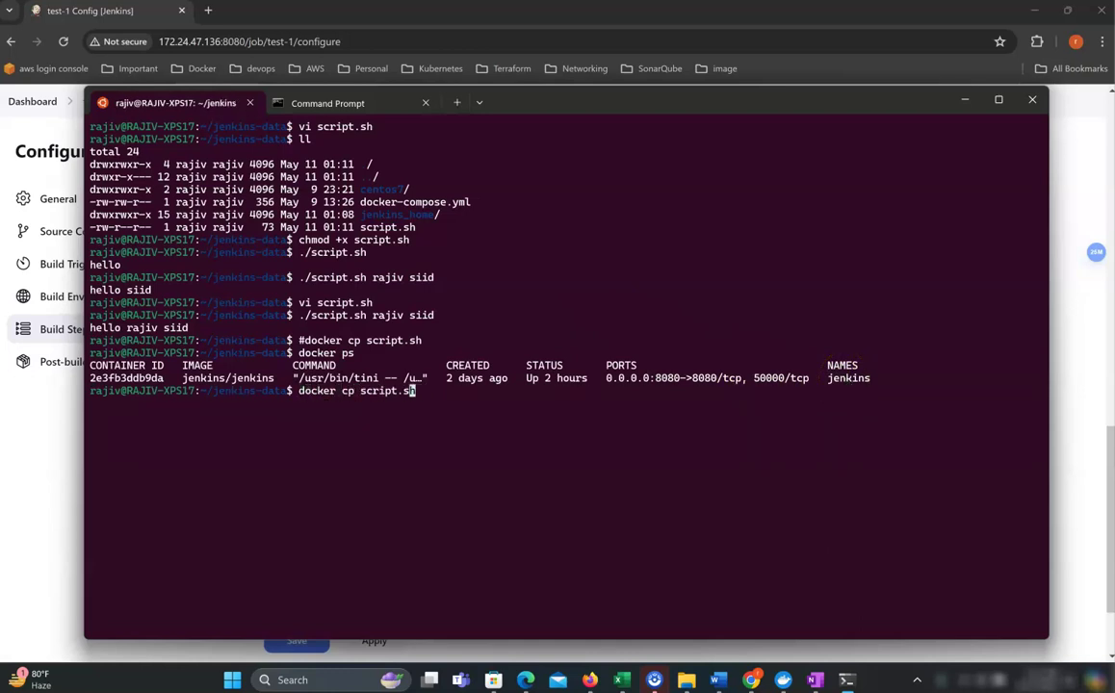
pyautogui.doubleClick(848, 378)
pyautogui.hotkey('ctrl', 'c')
pyautogui.hotkey('ctrl', 'v')
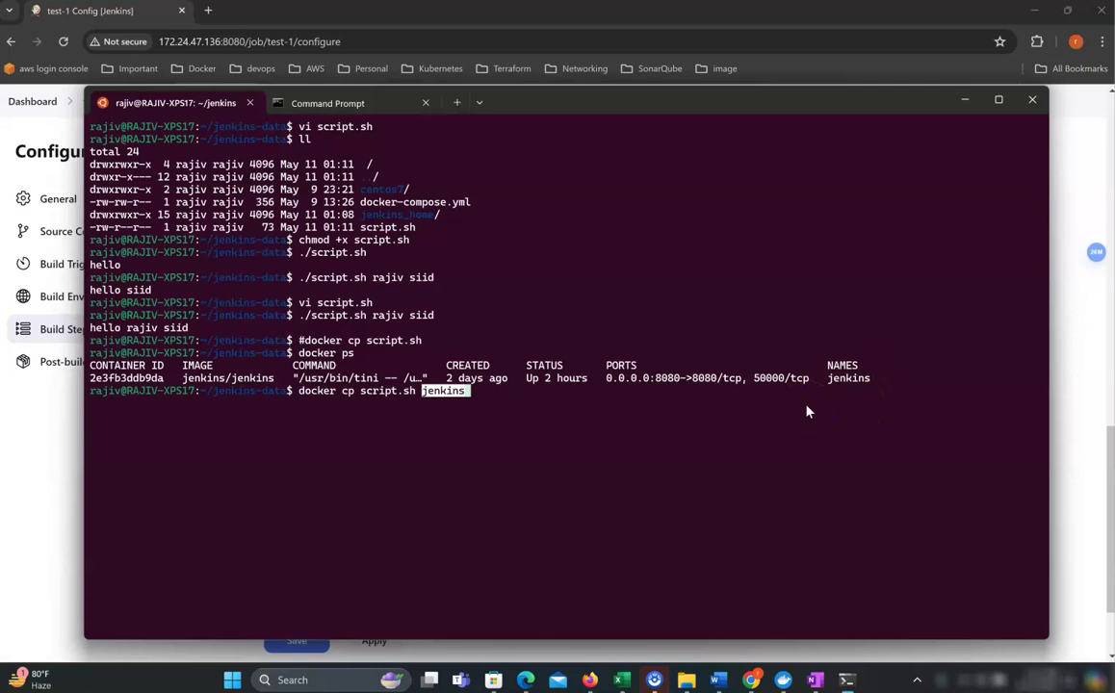
pyautogui.write(':/')
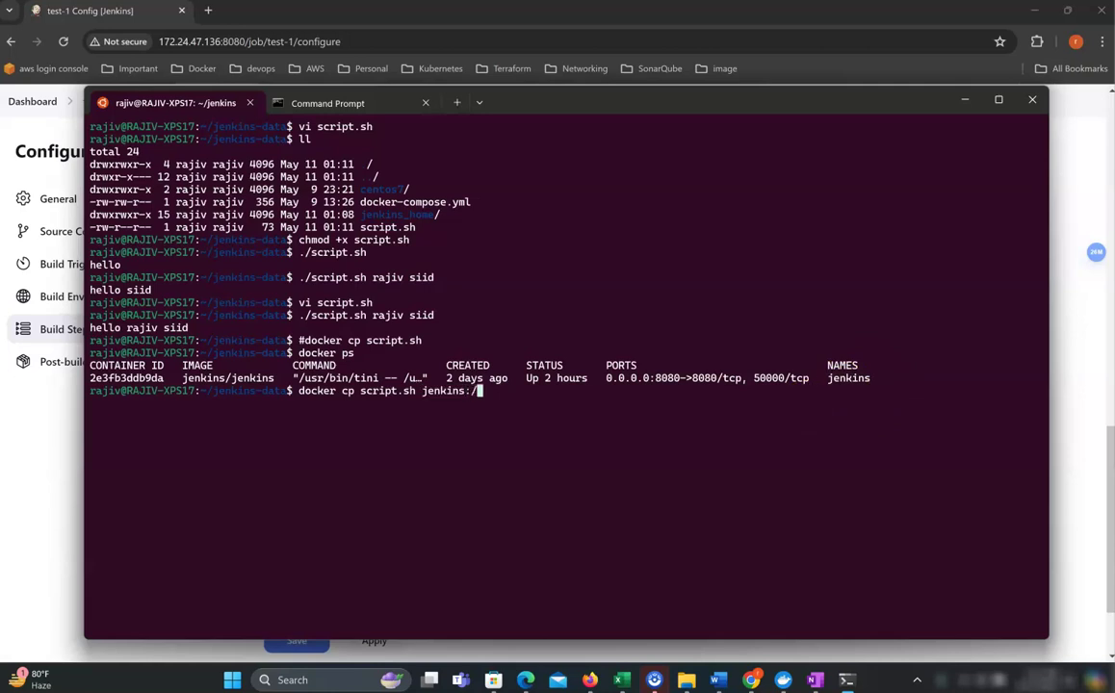
pyautogui.write('tmp/script.sh')
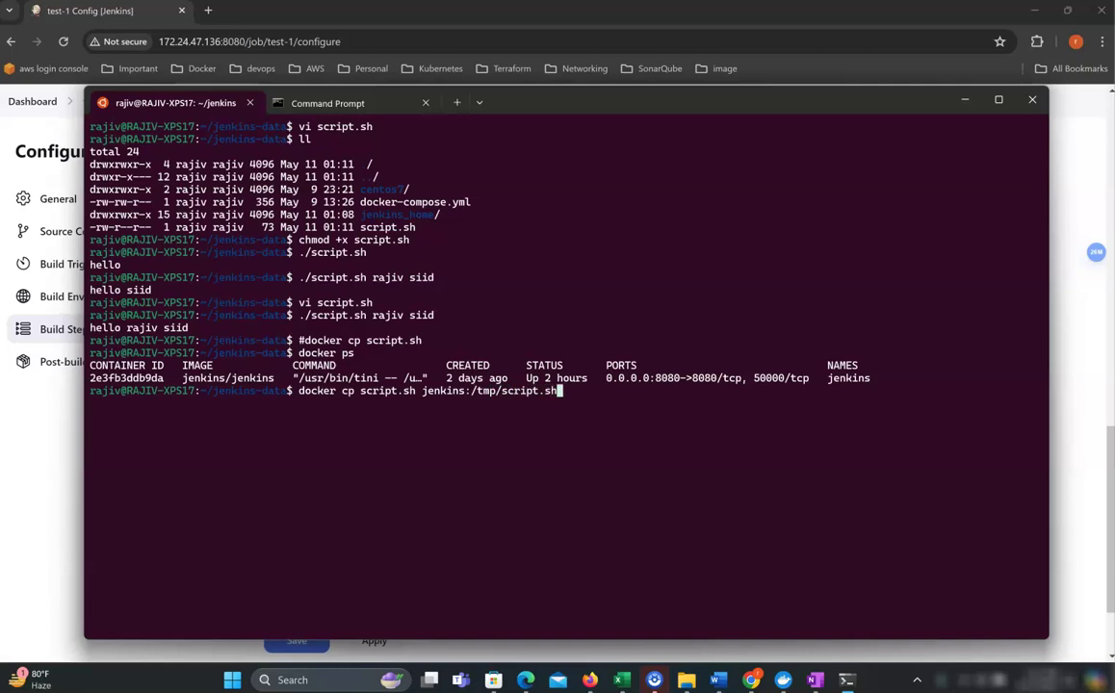
pyautogui.press('Return')
pyautogui.moveTo(92, 404); pyautogui.dragTo(327, 407)
# Step: Open a bash shell in the jenkins container with docker exec -it and list /tmp/
pyautogui.write('d')
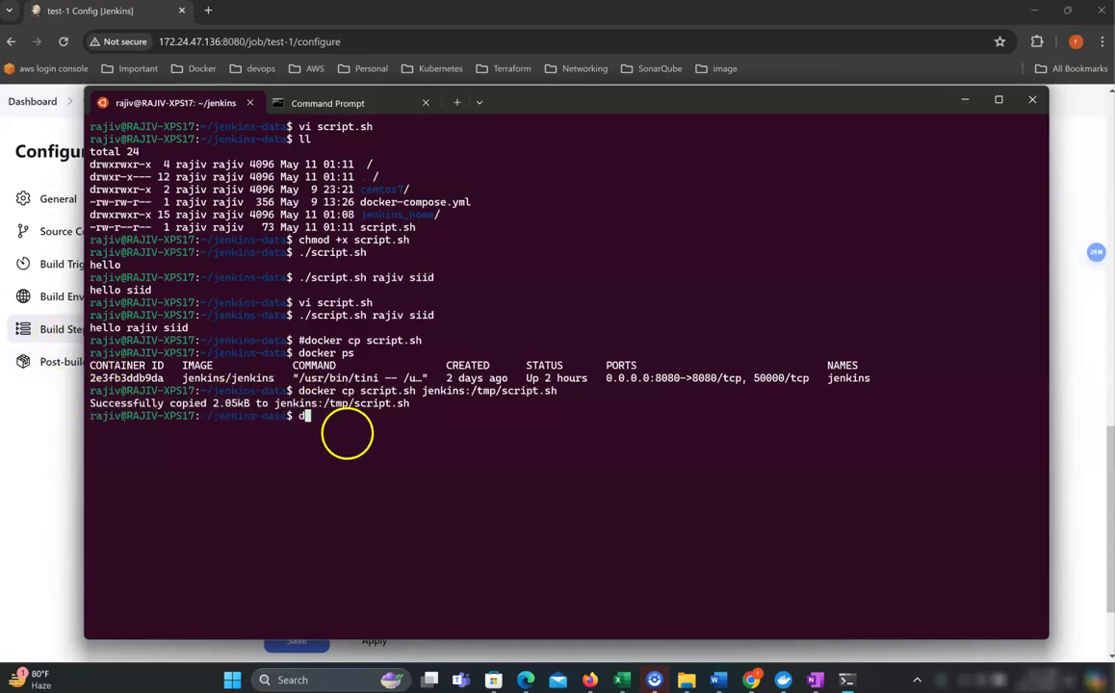
pyautogui.write('ocker ')
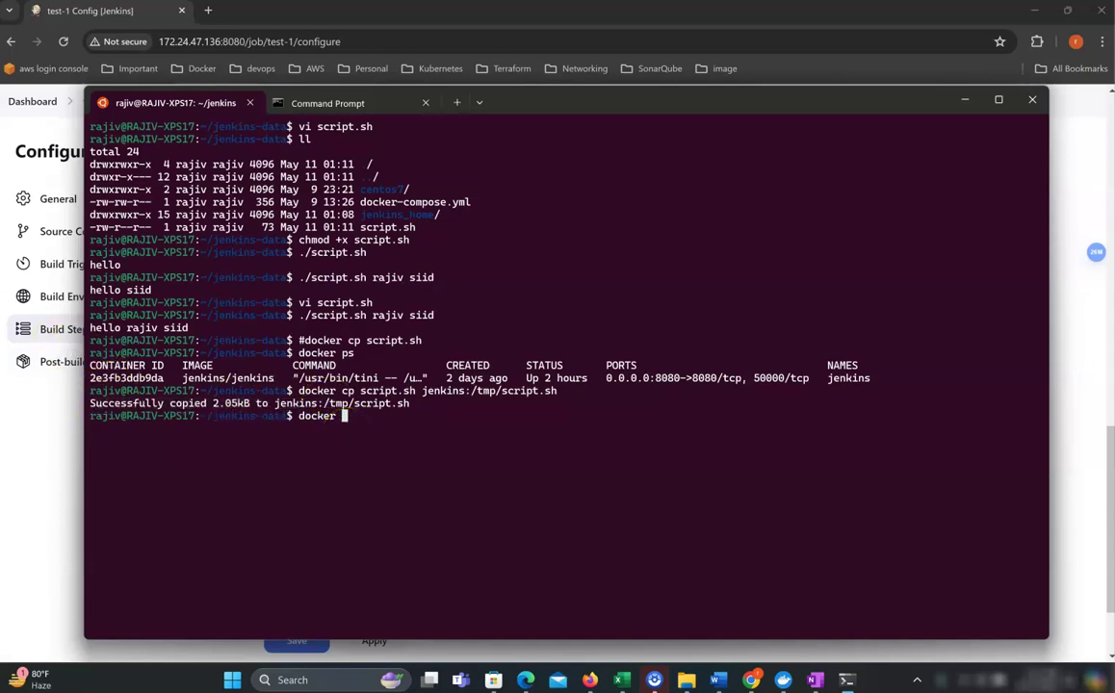
pyautogui.write('exec -it')
pyautogui.doubleClick(843, 377)
pyautogui.rightClick(837, 381)
pyautogui.rightClick(757, 411)
pyautogui.write('bash')
pyautogui.press('Return')
pyautogui.write('ls /yt')
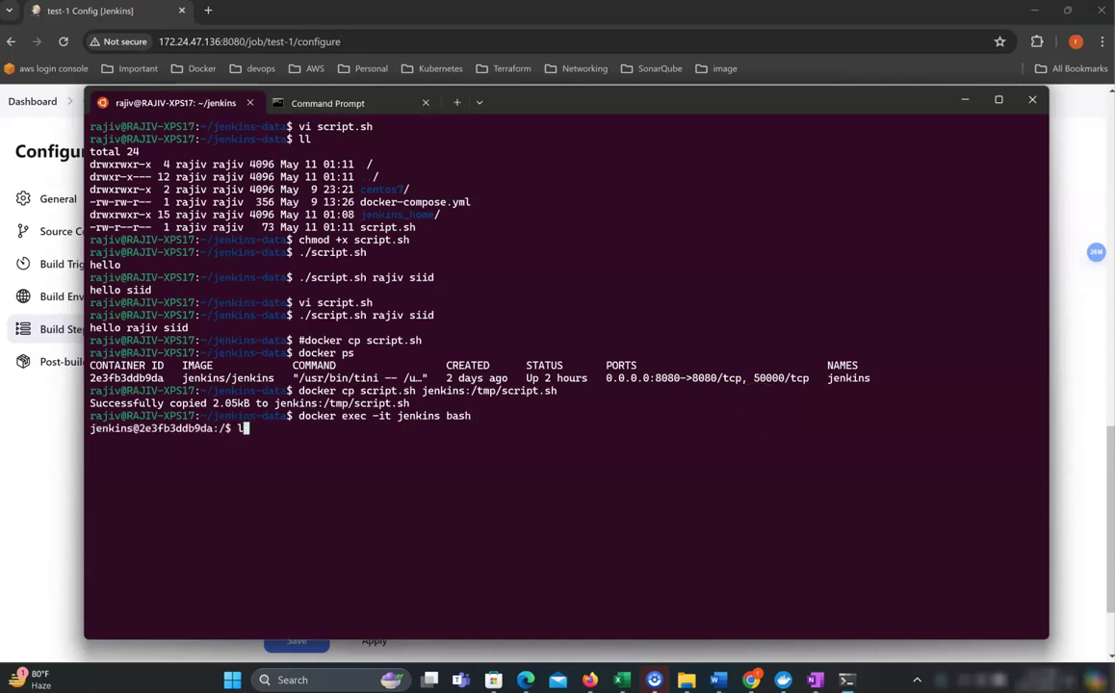
pyautogui.press('BackSpace')
pyautogui.press('BackSpace')
pyautogui.write('tmp/')
pyautogui.press('Return')
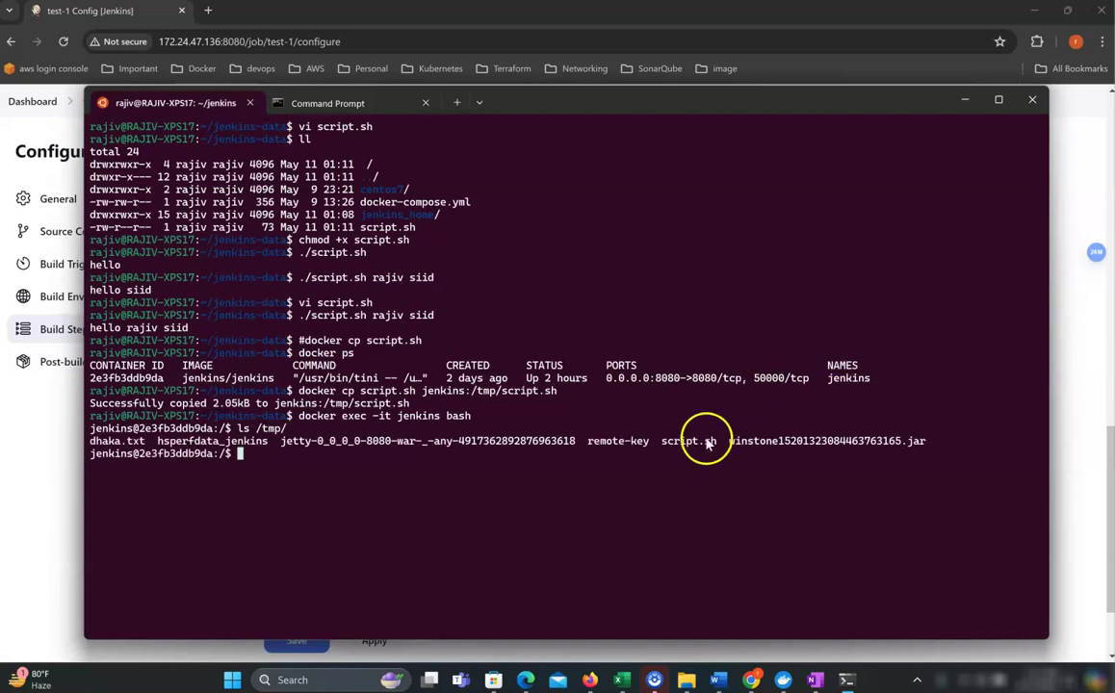
# Step: Make /tmp/script.sh executable with chmod +x and change into the tmp folder
pyautogui.doubleClick(713, 442)
pyautogui.write('.')
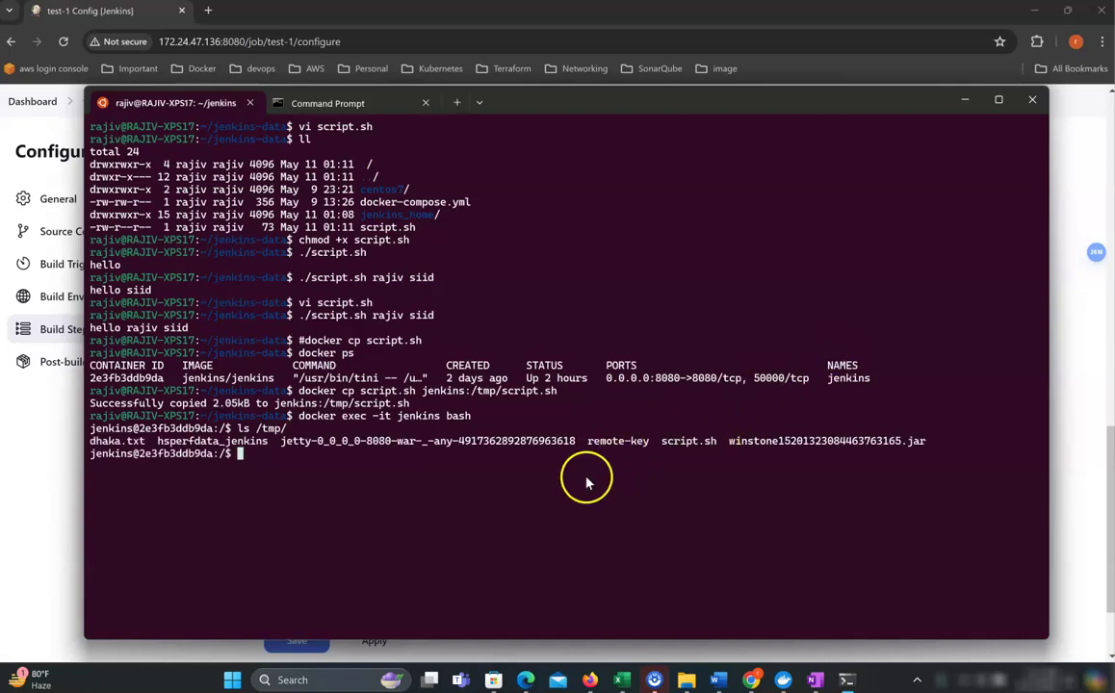
pyautogui.write('/sc')
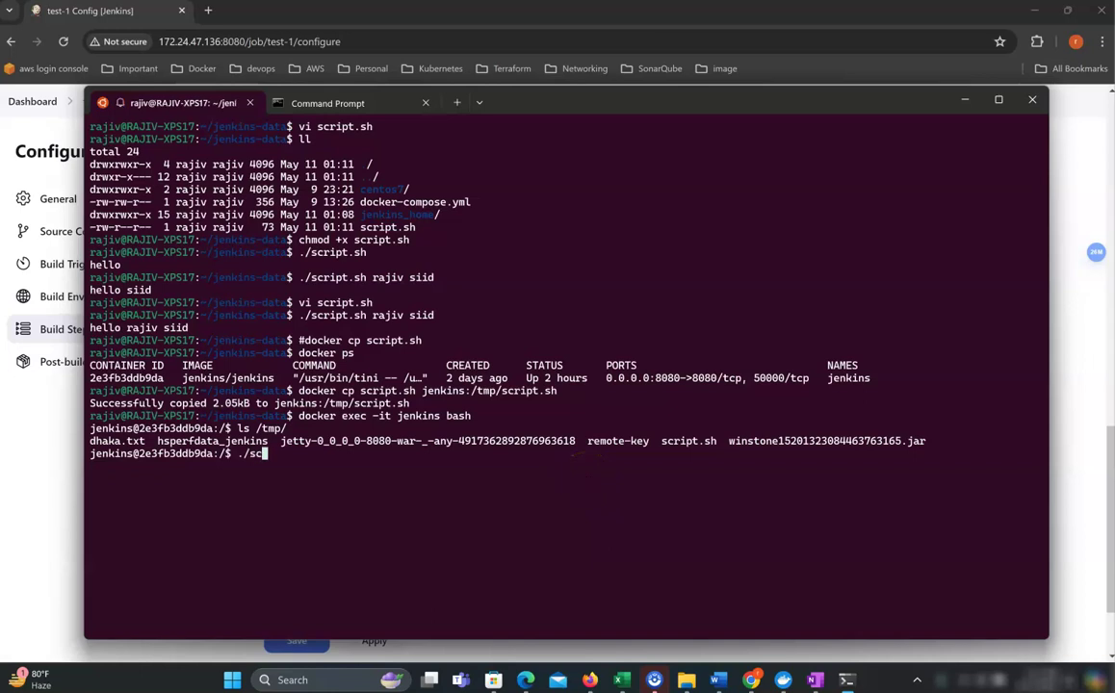
pyautogui.press('BackSpace')
pyautogui.press('BackSpace')
pyautogui.write('chmo')
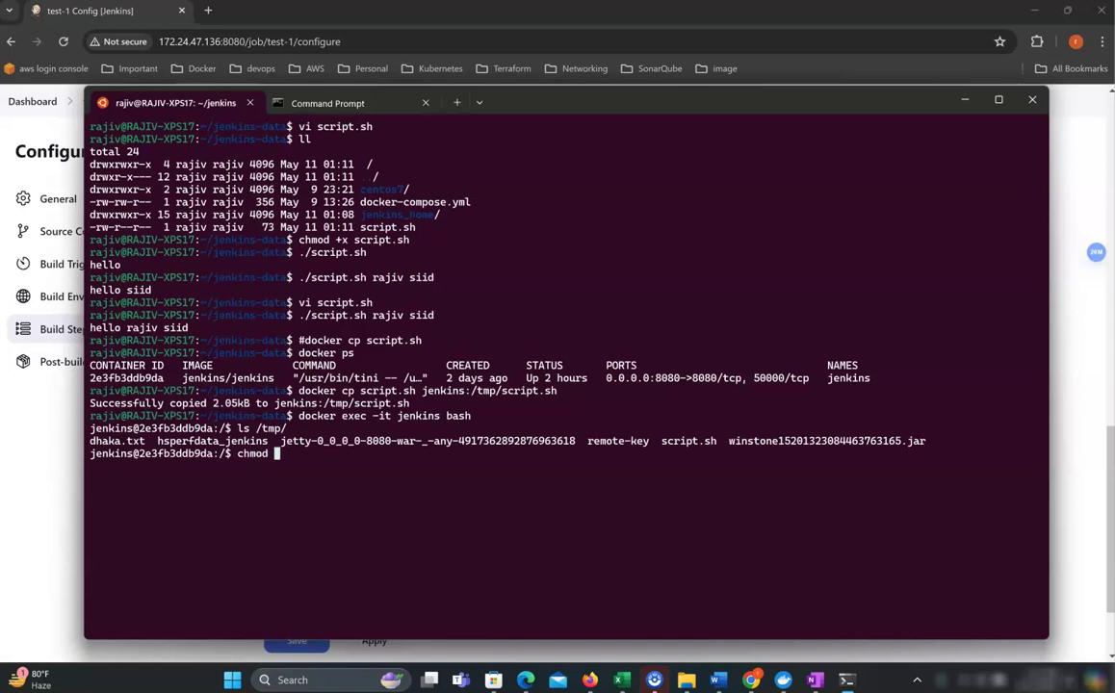
pyautogui.write('d +x /tmp/script.sh')
pyautogui.press('Return')
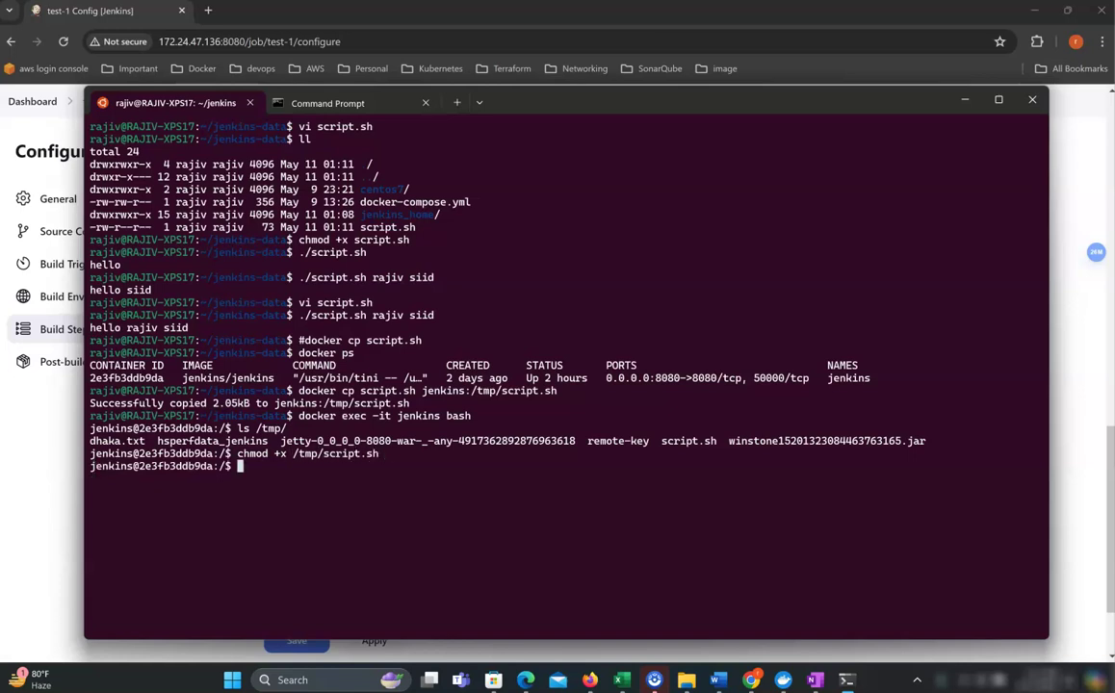
pyautogui.write('./sc')
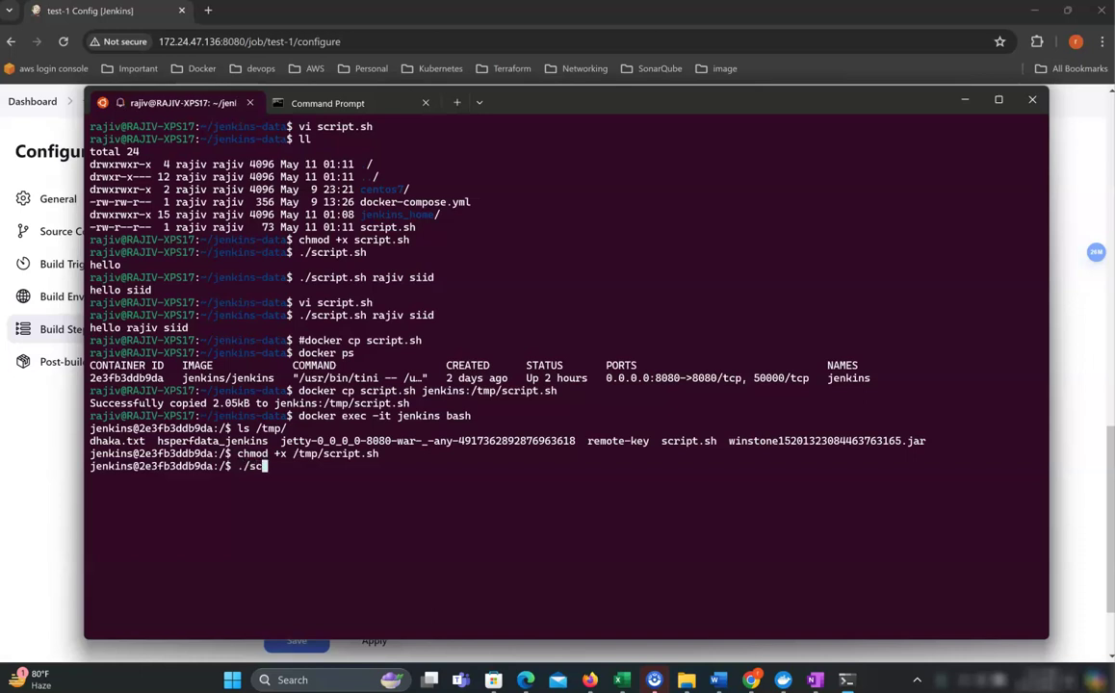
pyautogui.press('BackSpace')
pyautogui.press('BackSpace')
pyautogui.press('BackSpace')
pyautogui.write('tmp/')
pyautogui.press('BackSpace')
pyautogui.press('BackSpace')
pyautogui.press('BackSpace')
pyautogui.press('BackSpace')
pyautogui.press('BackSpace')
pyautogui.write('cd tmp/')
pyautogui.press('Return')
# Step: Run ./script.sh alone and with a first and last name, printing a personalised hello
pyautogui.write('./script.sh')
pyautogui.press('Return')
pyautogui.press('Up')
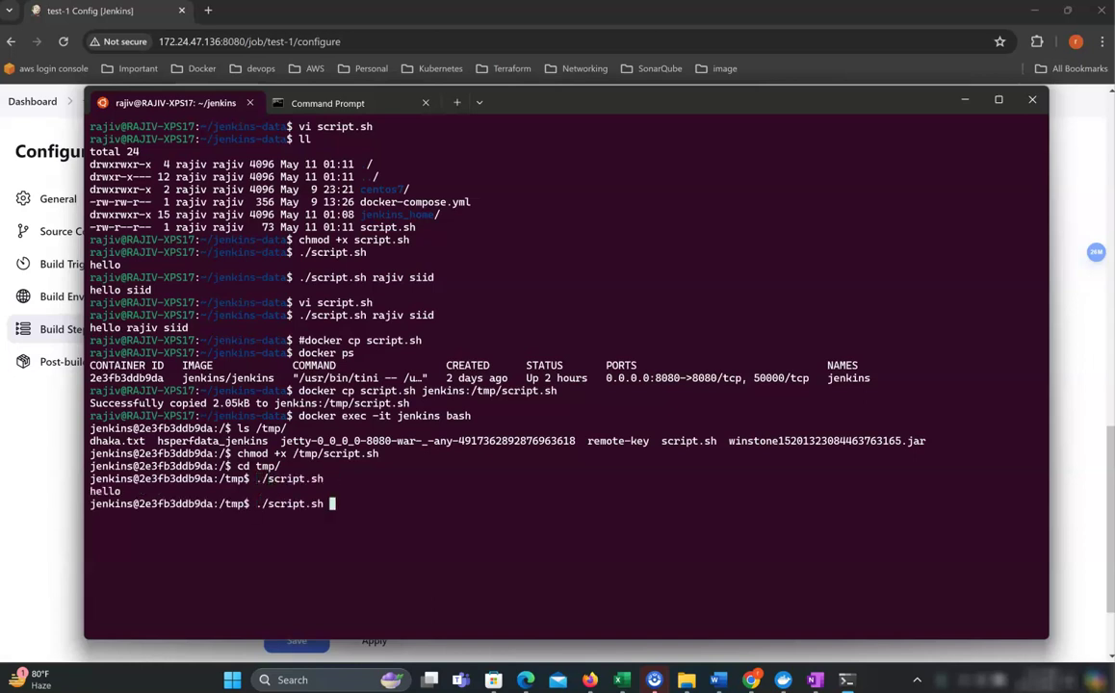
pyautogui.press('Return')
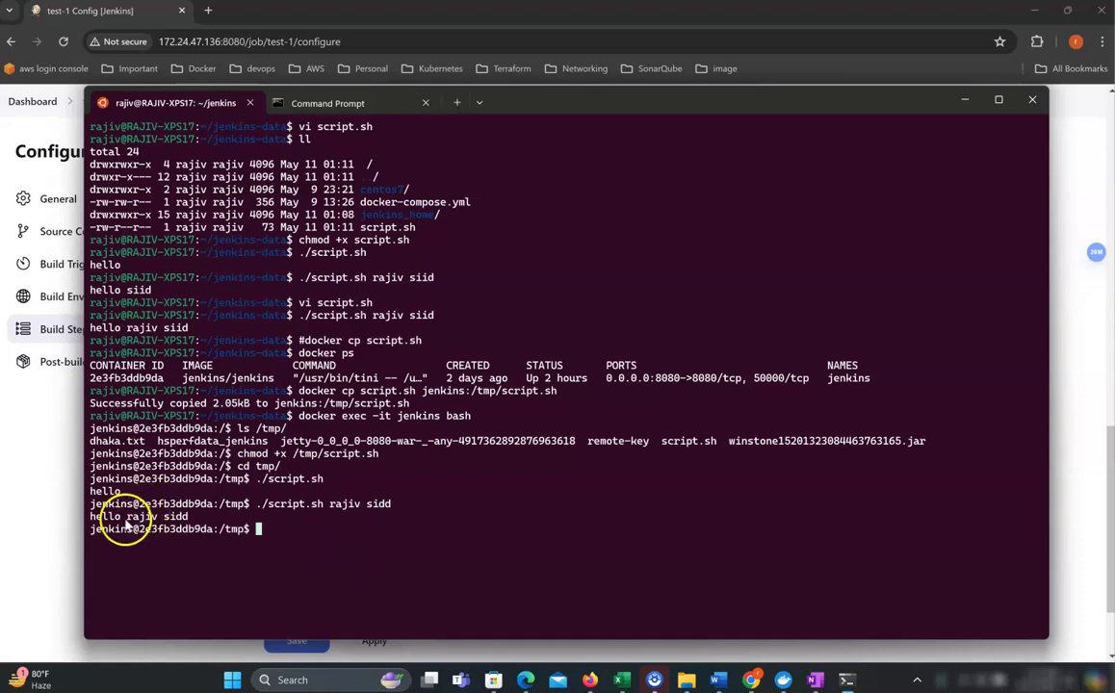
pyautogui.moveTo(97, 517); pyautogui.dragTo(189, 516)
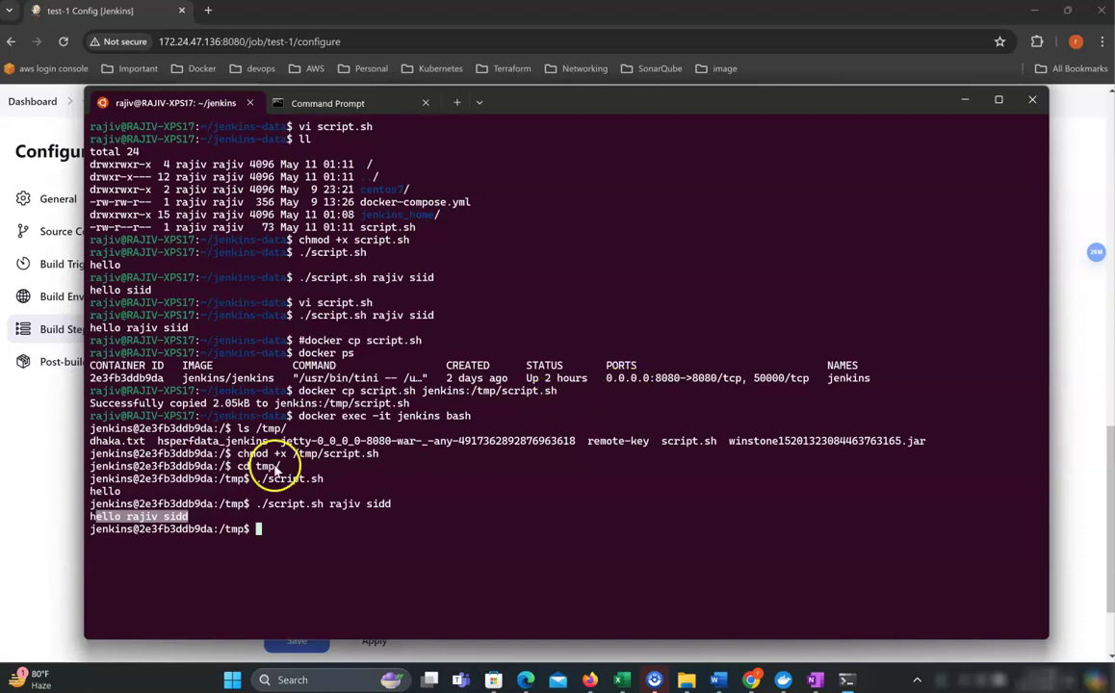
pyautogui.click(75, 473)
pyautogui.moveTo(555, 351); pyautogui.dragTo(279, 337)
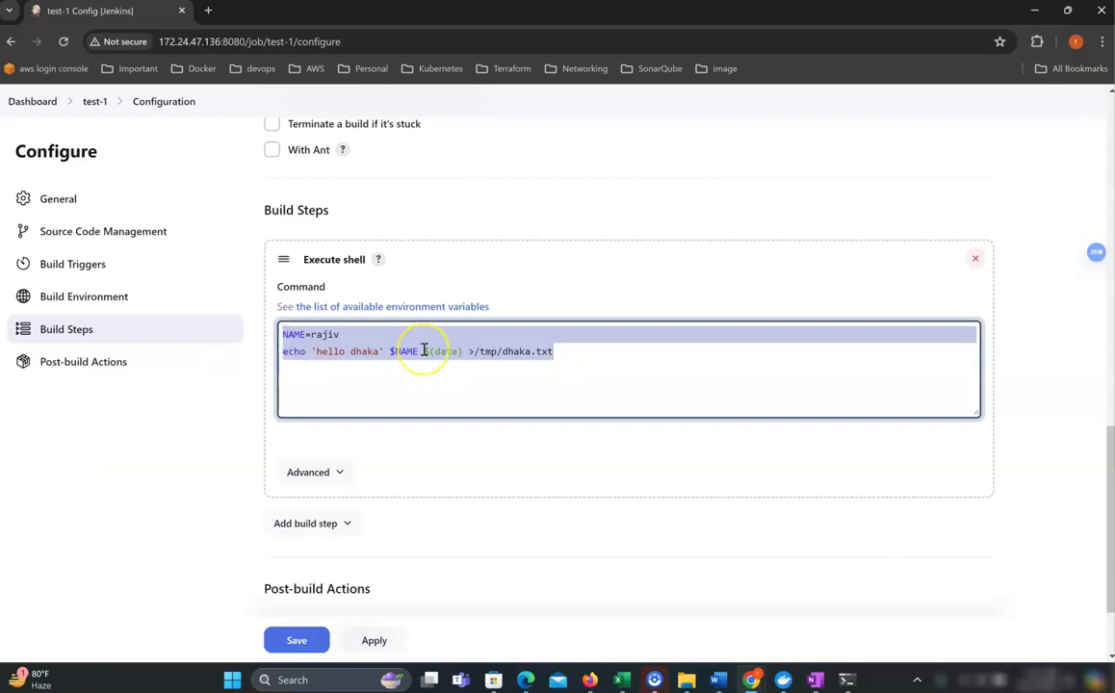
# Step: Copy the './script.sh' command line with its two name arguments from the terminal
pyautogui.hotkey('alt', 'Tab')
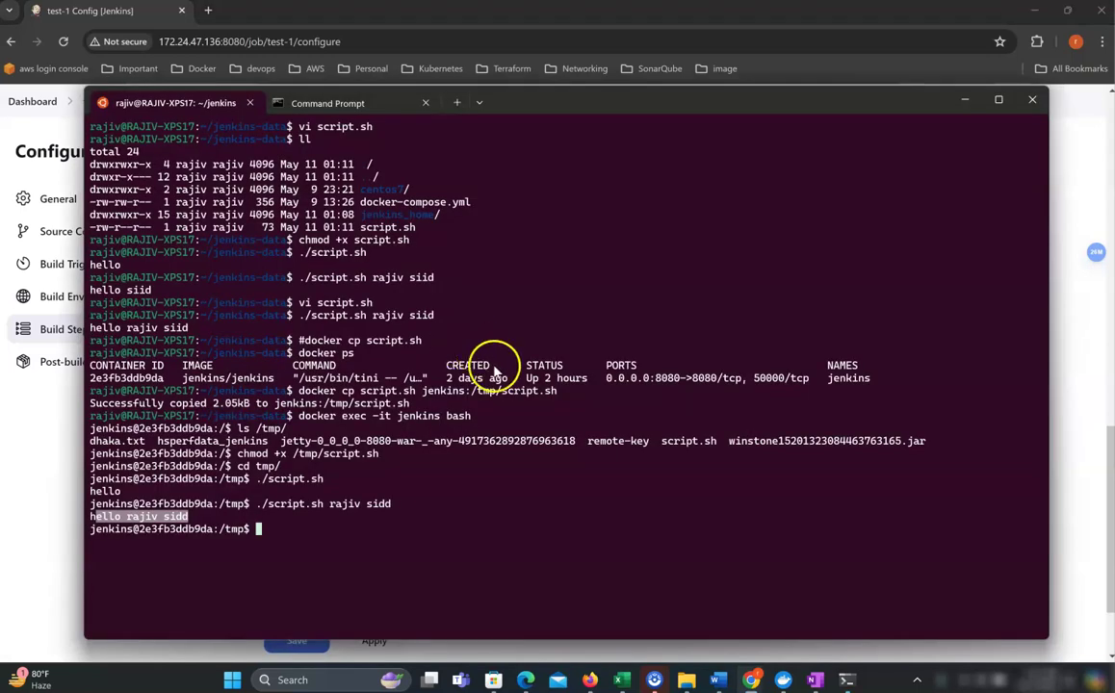
pyautogui.moveTo(268, 505); pyautogui.dragTo(388, 499)
pyautogui.hotkey('ctrl', 'c')
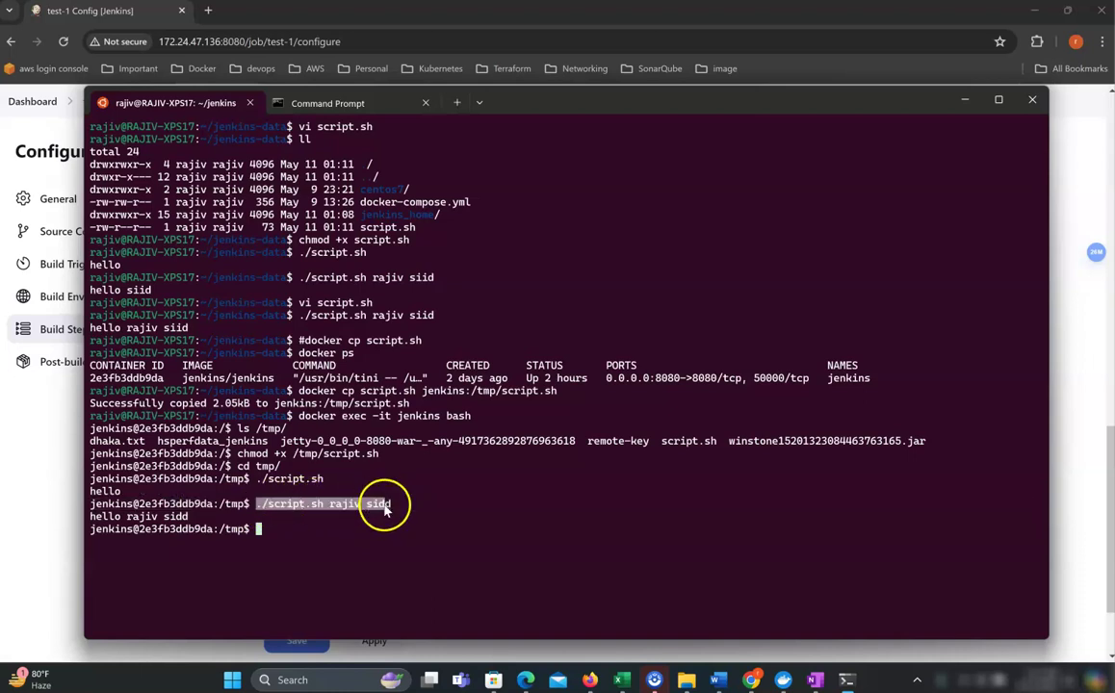
pyautogui.click(389, 509)
# Step: Replace the Execute shell command with the pasted /tmp/script.sh command and save the job
pyautogui.hotkey('alt', 'Tab')
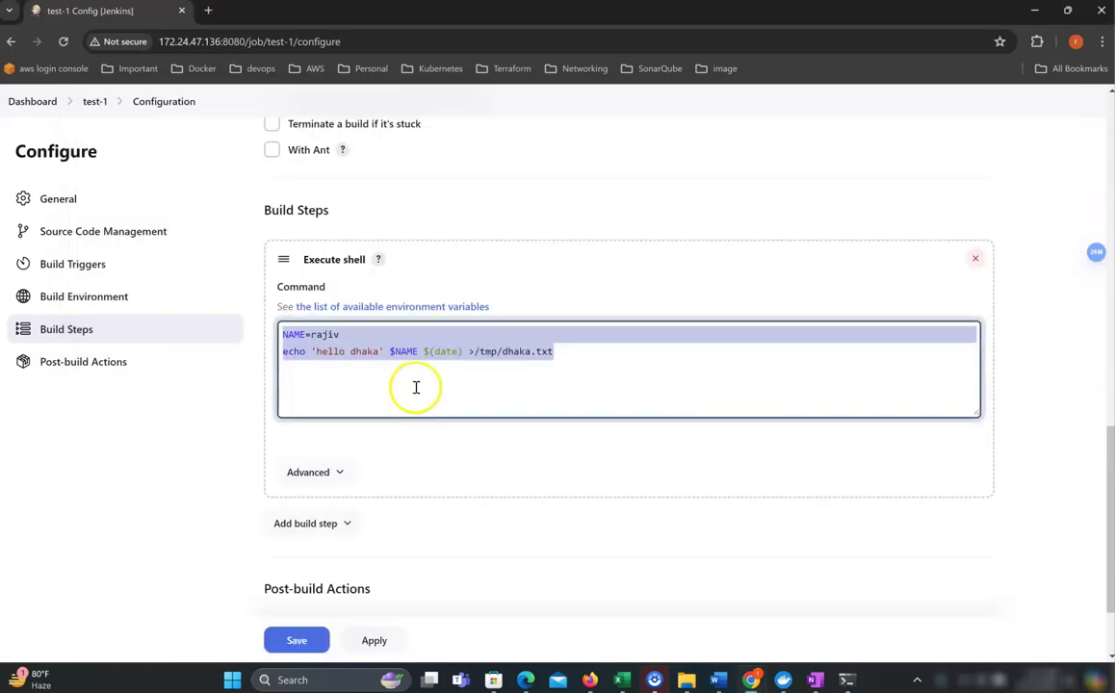
pyautogui.press('BackSpace')
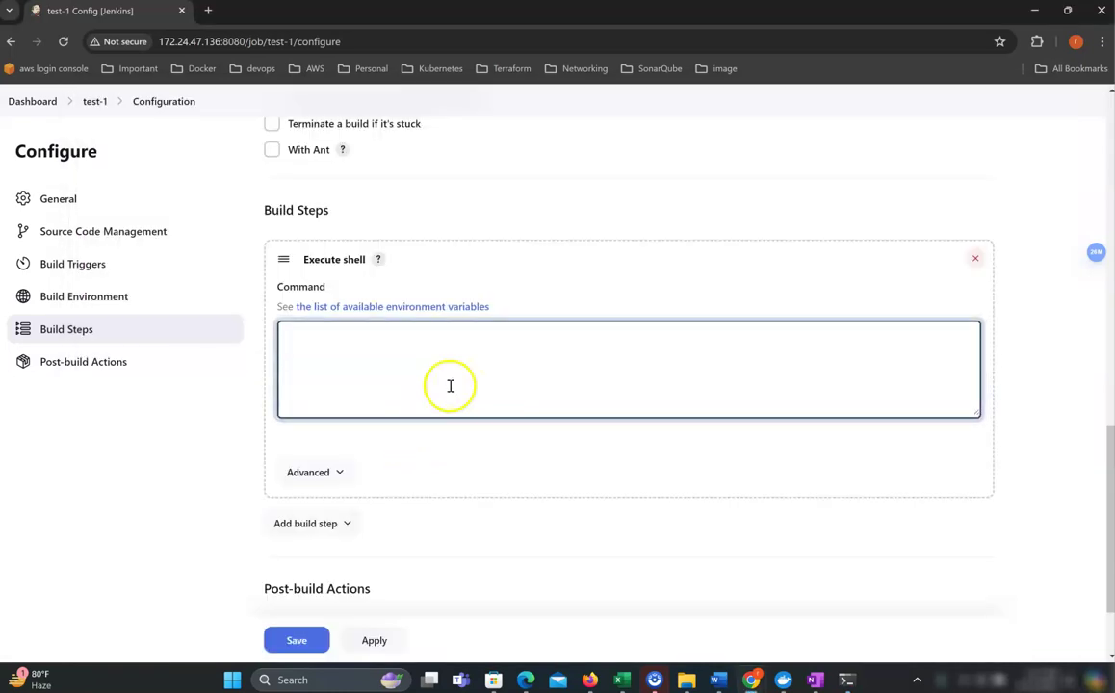
pyautogui.rightClick(440, 379)
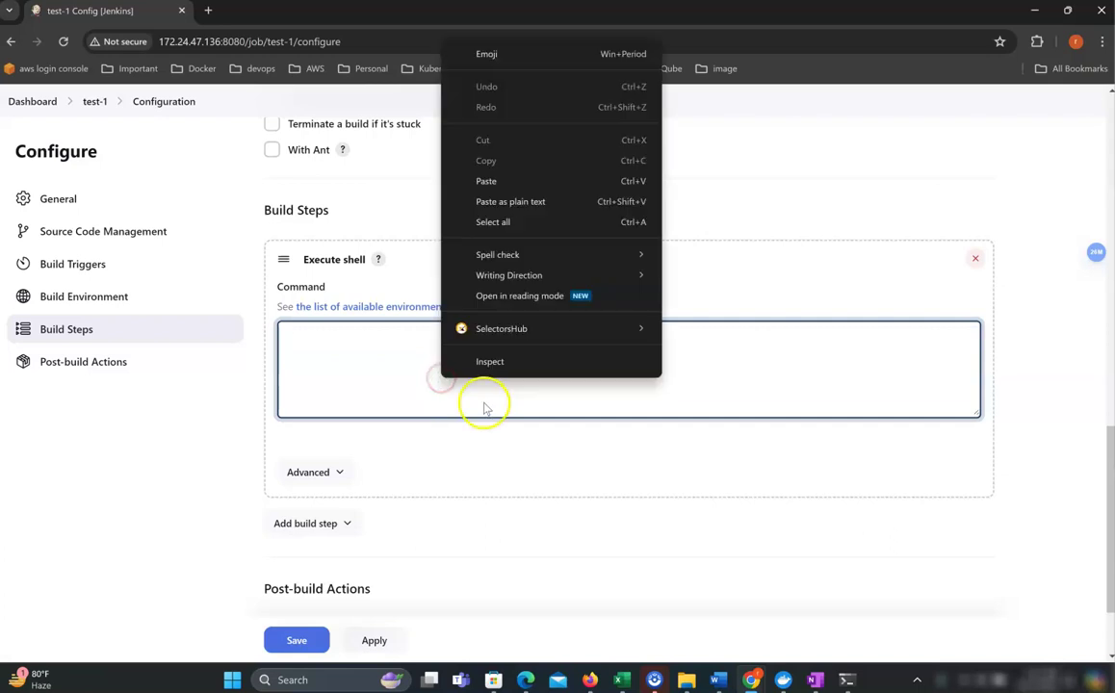
pyautogui.click(491, 183)
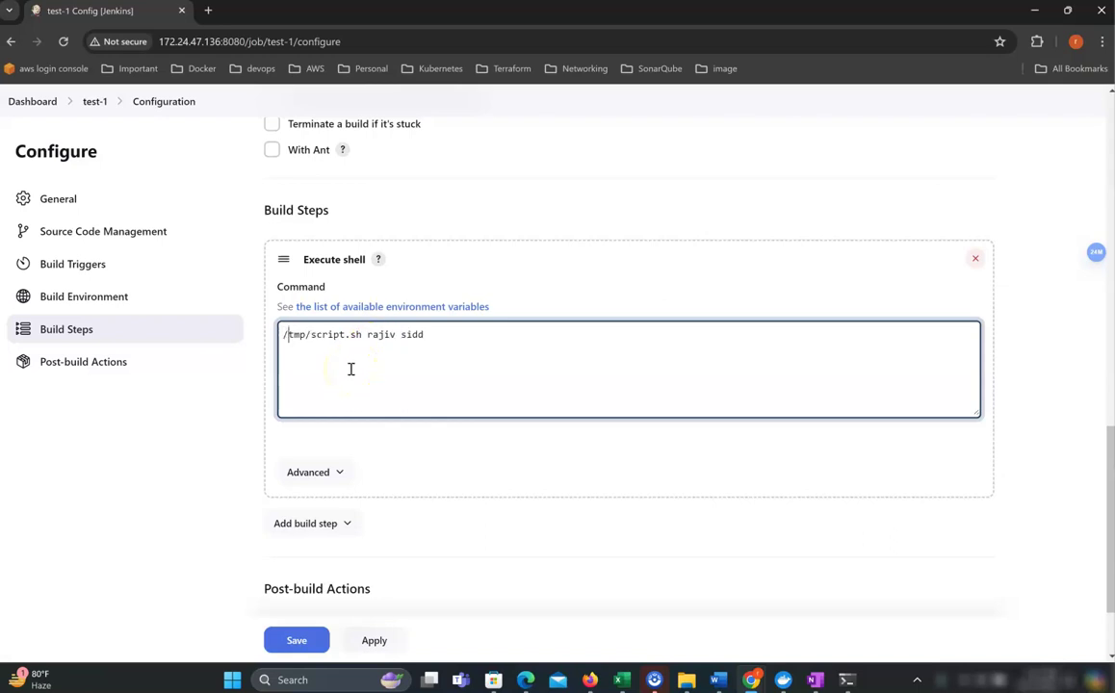
pyautogui.scroll(-2, 375, 366)
pyautogui.click(297, 574)
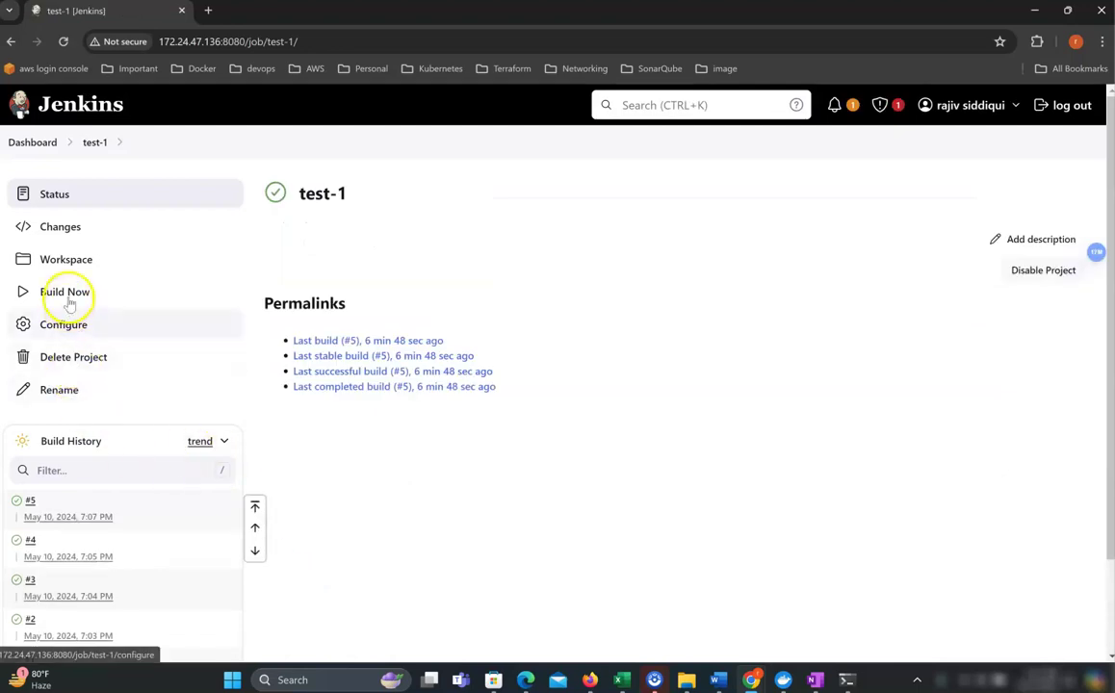
# Step: Build test-1 as #6 and confirm its console shows hello with both names and Finished: SUCCESS
pyautogui.click(67, 297)
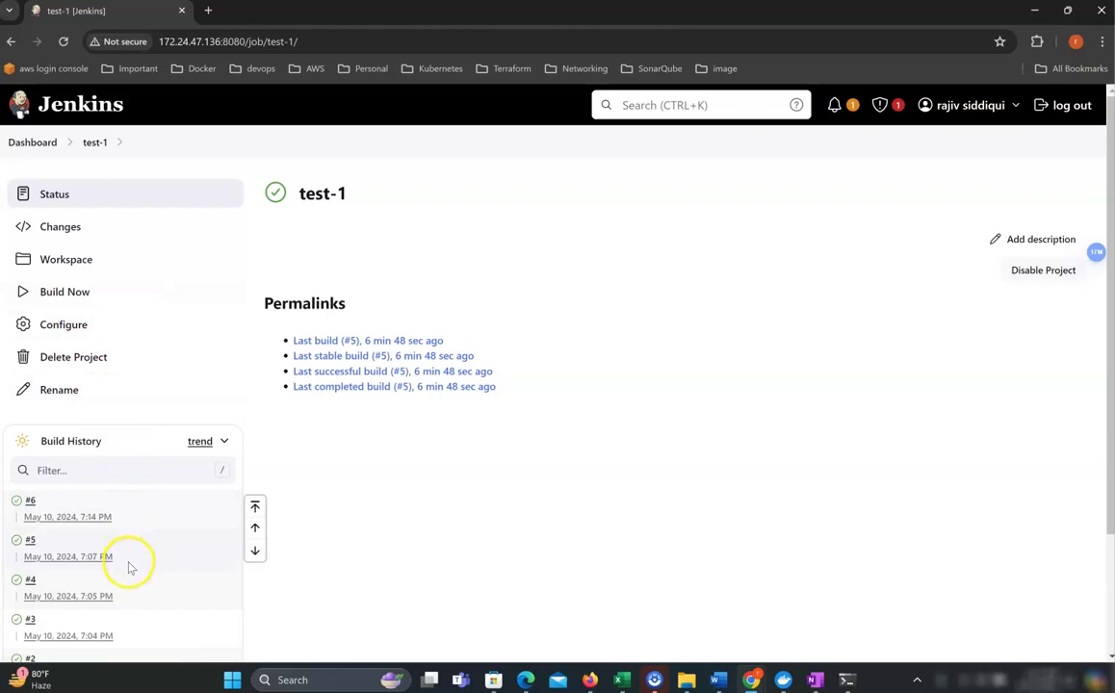
pyautogui.click(17, 500)
pyautogui.doubleClick(358, 340)
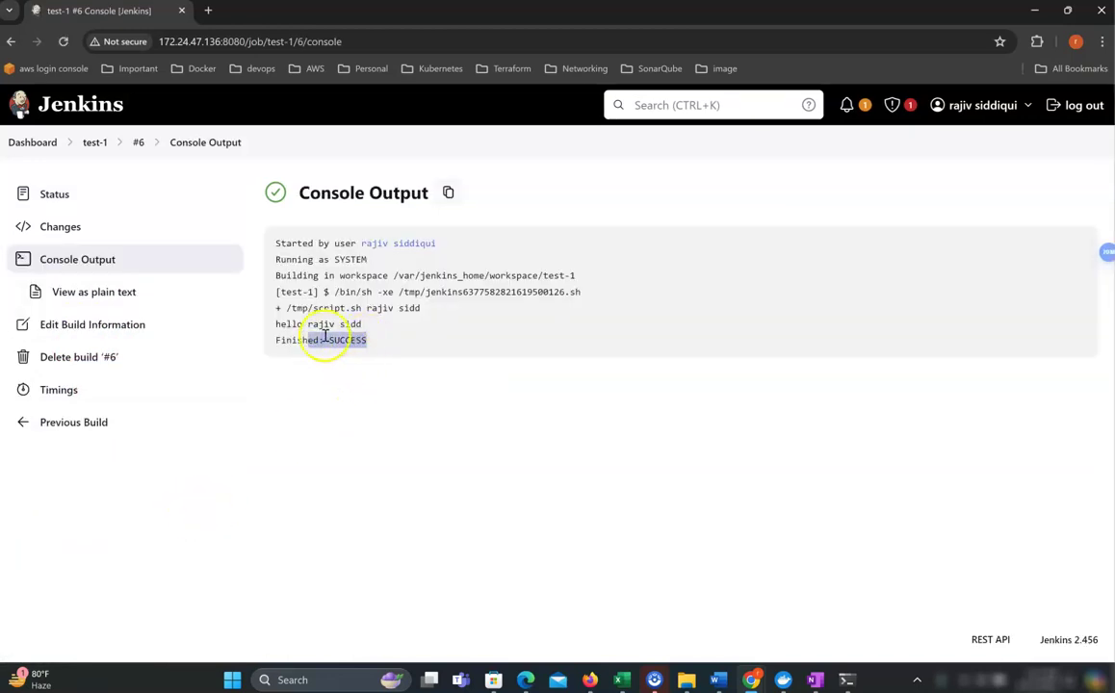
pyautogui.moveTo(296, 328); pyautogui.dragTo(362, 327)
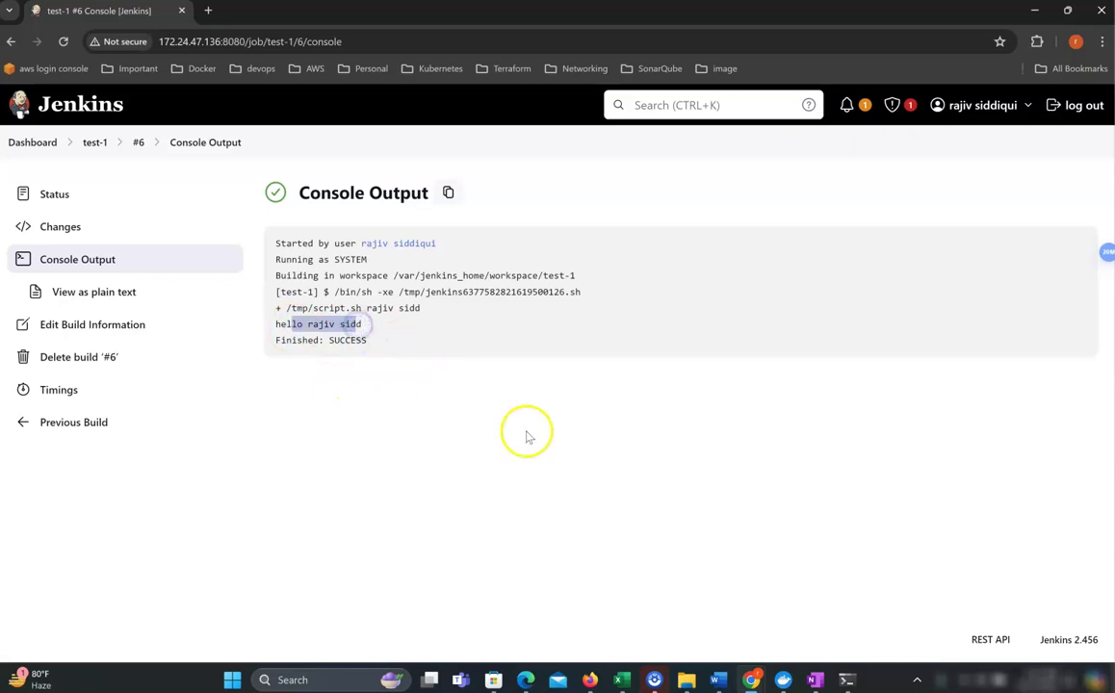
pyautogui.click(369, 341)
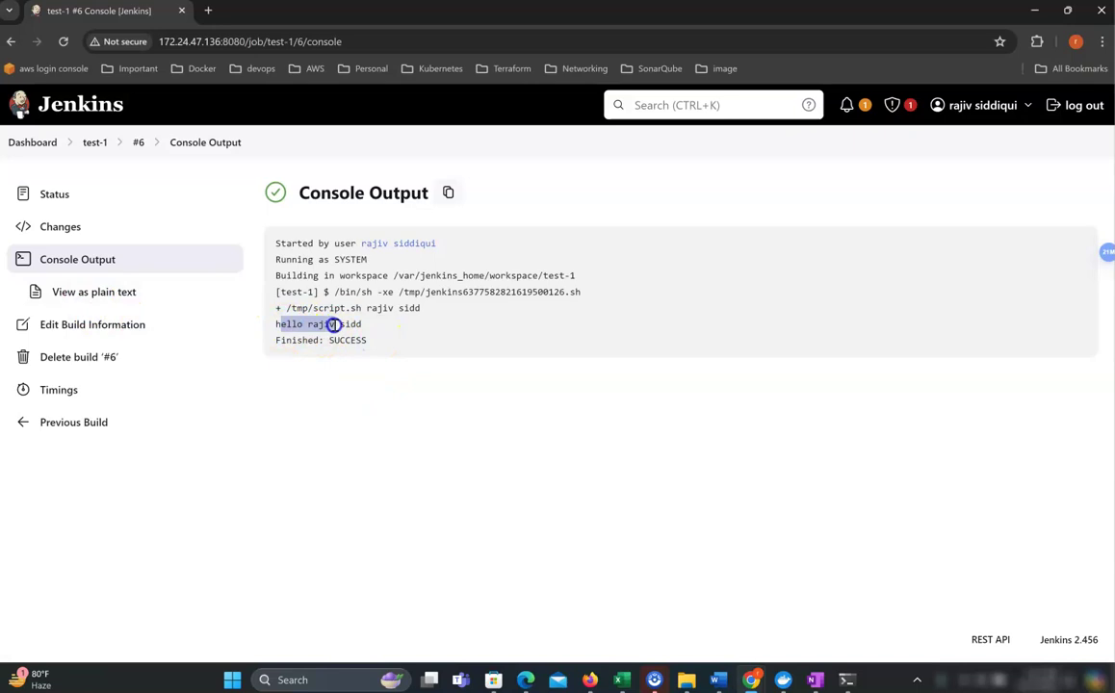
pyautogui.moveTo(295, 308); pyautogui.dragTo(422, 310)
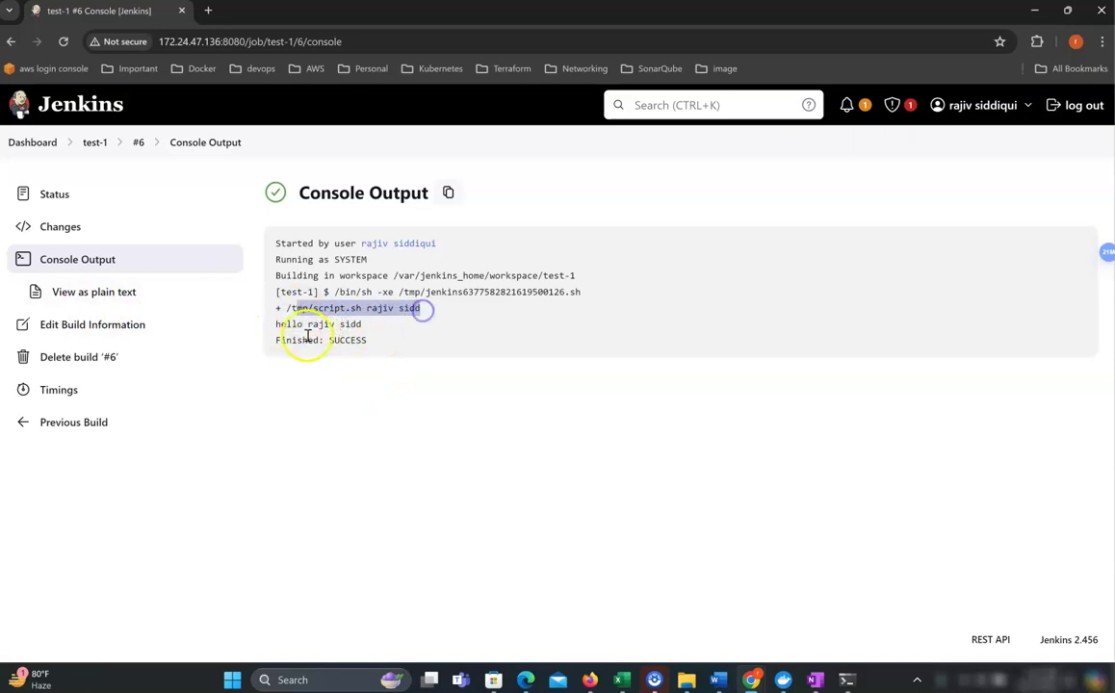
pyautogui.moveTo(276, 324); pyautogui.dragTo(331, 339)
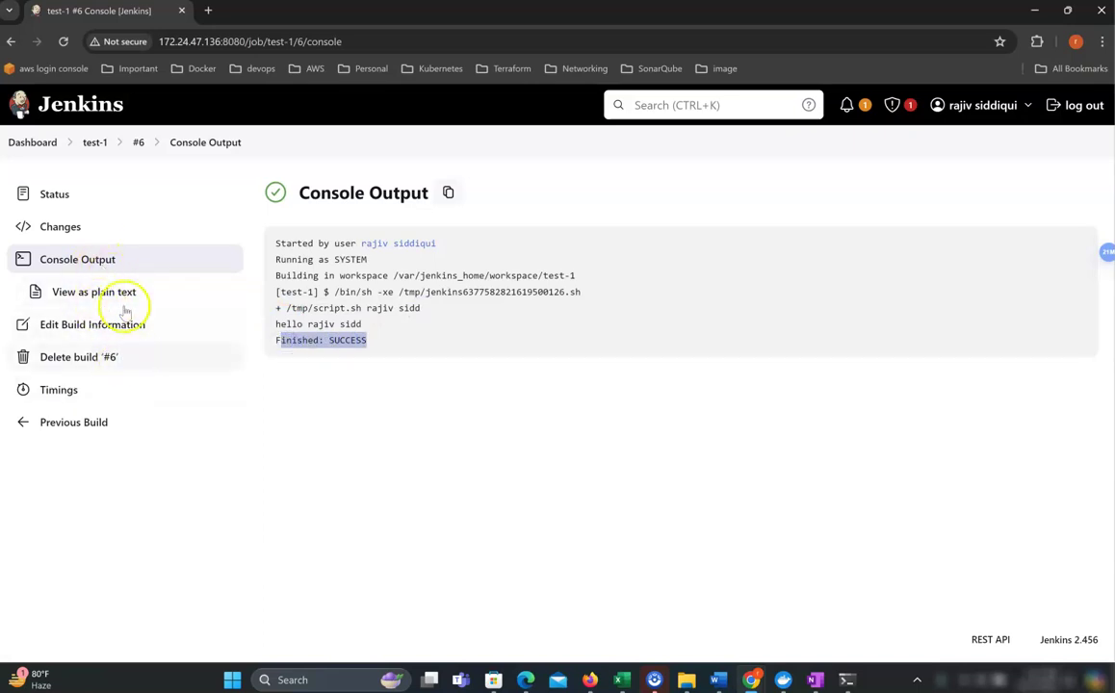
pyautogui.click(94, 144)
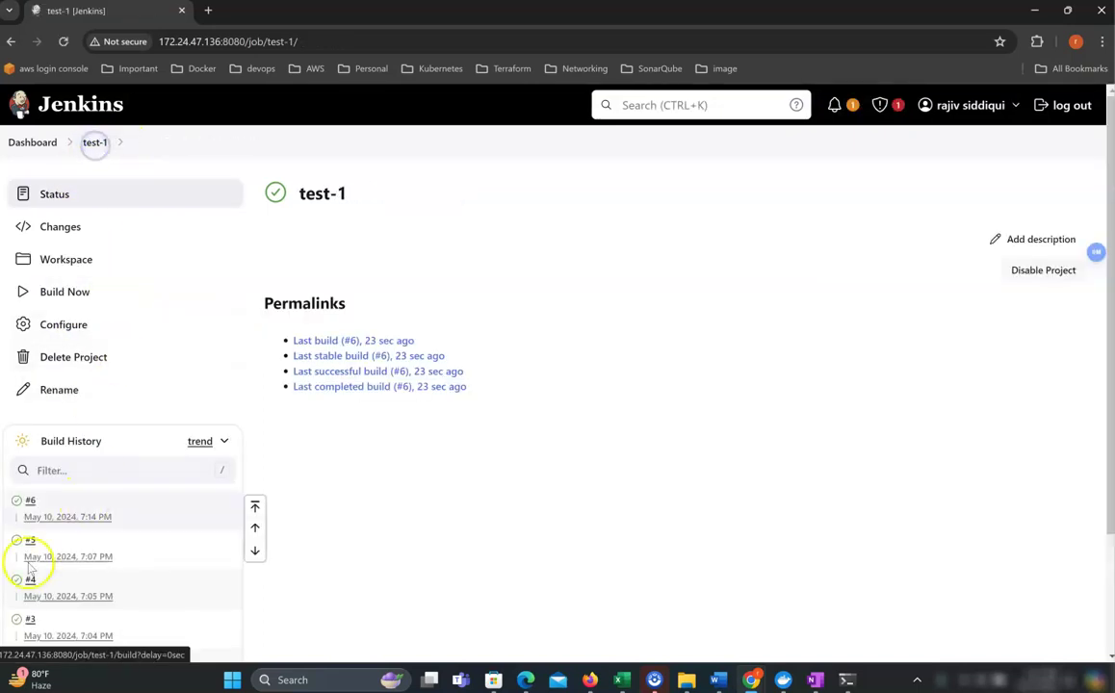
# Step: Change the two name arguments in test-1's shell command to new values and save
pyautogui.click(66, 328)
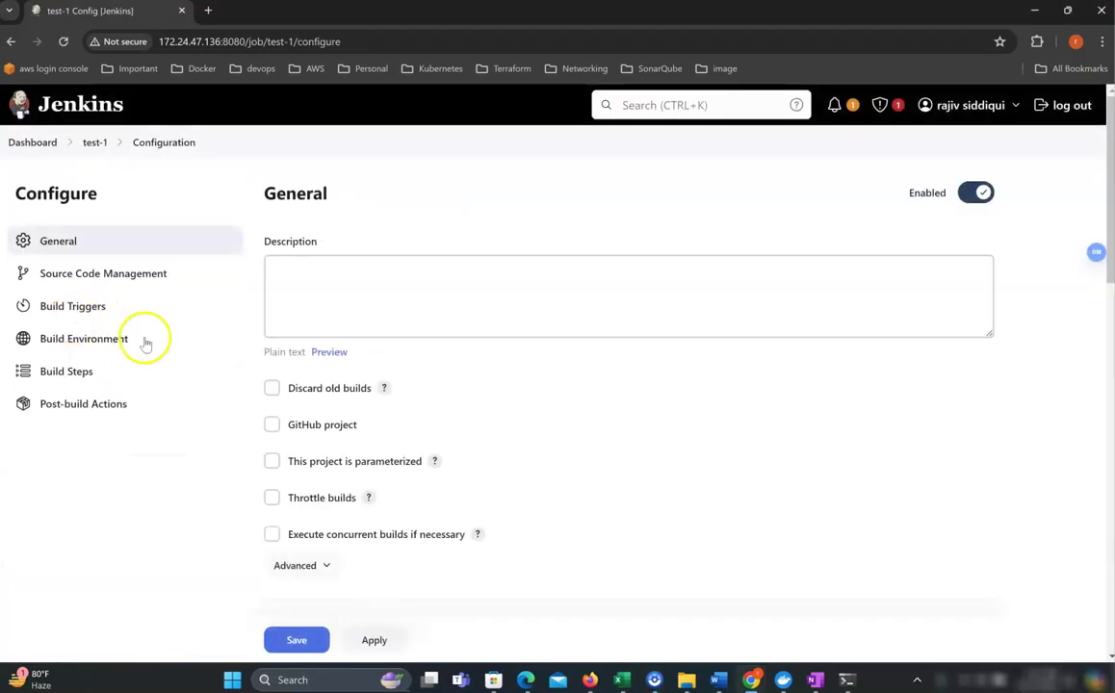
pyautogui.scroll(-10, 366, 354)
pyautogui.scroll(-1, 369, 355)
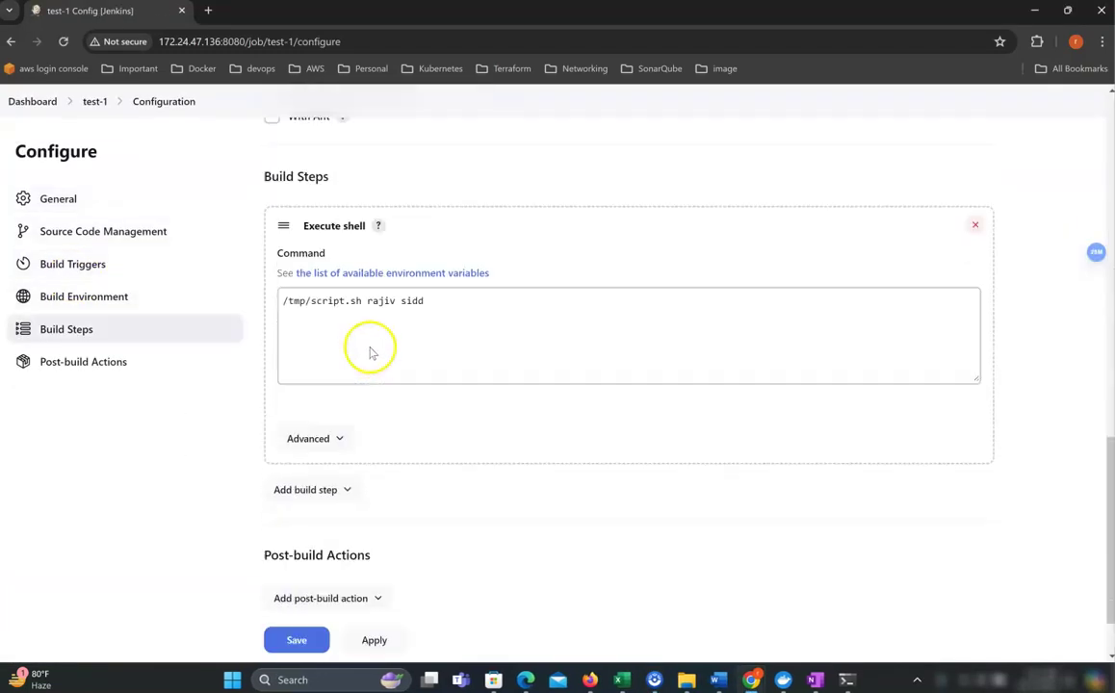
pyautogui.scroll(1, 369, 354)
pyautogui.doubleClick(381, 365)
pyautogui.keyDown('shift'); pyautogui.click(430, 368); pyautogui.keyUp('shift')
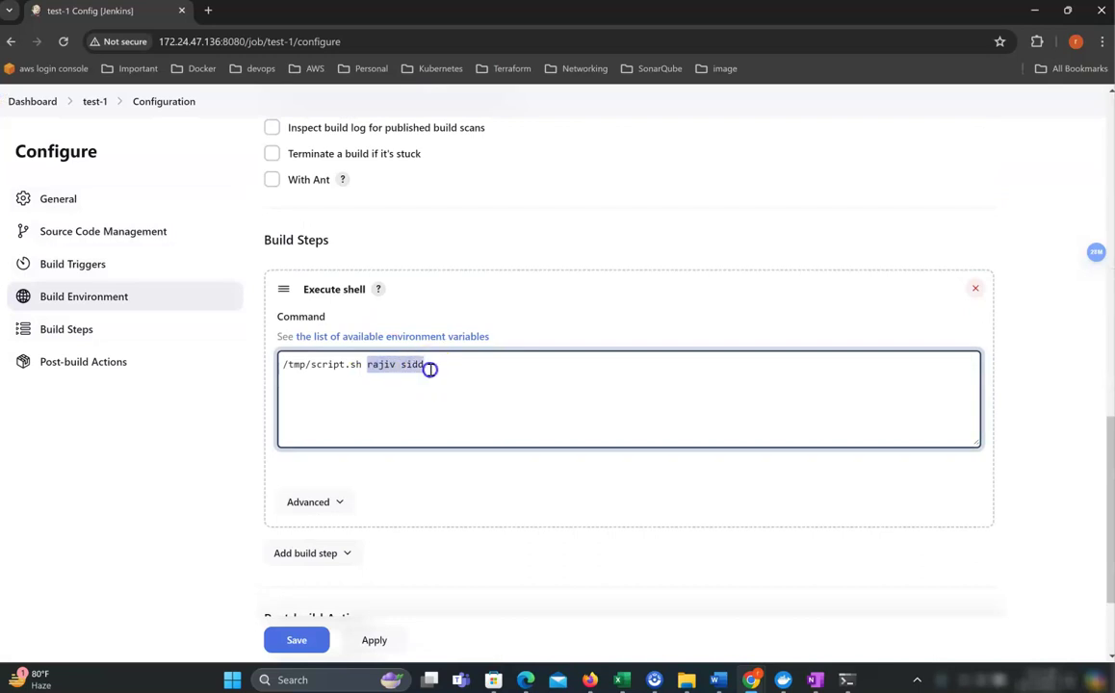
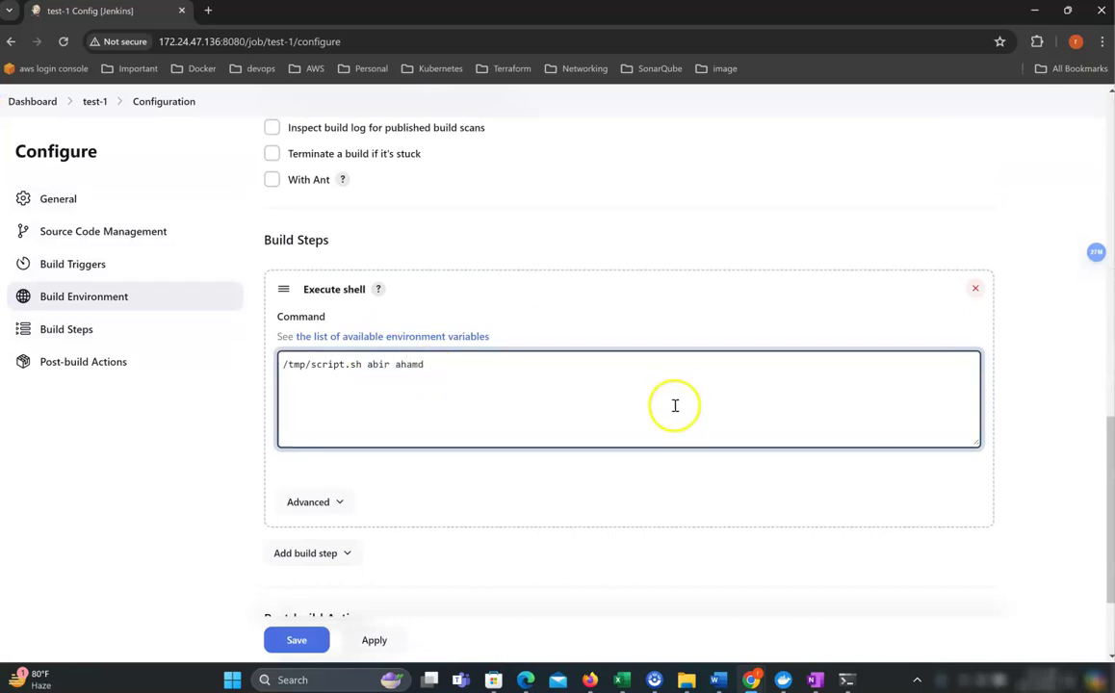
pyautogui.scroll(-3, 675, 406)
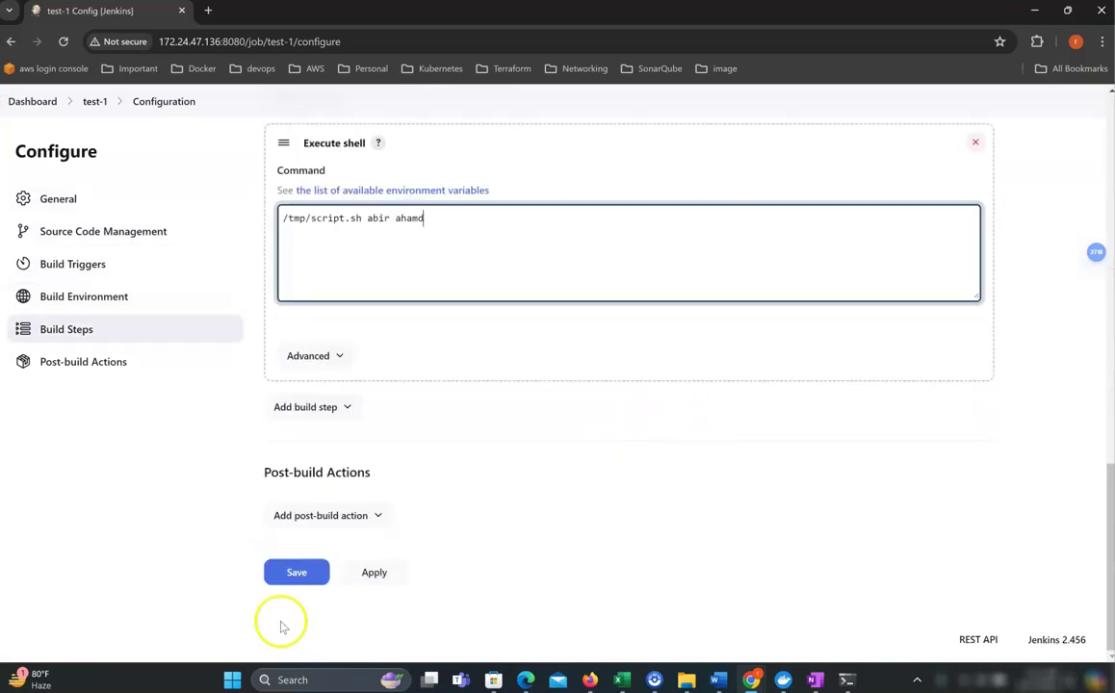
pyautogui.click(299, 574)
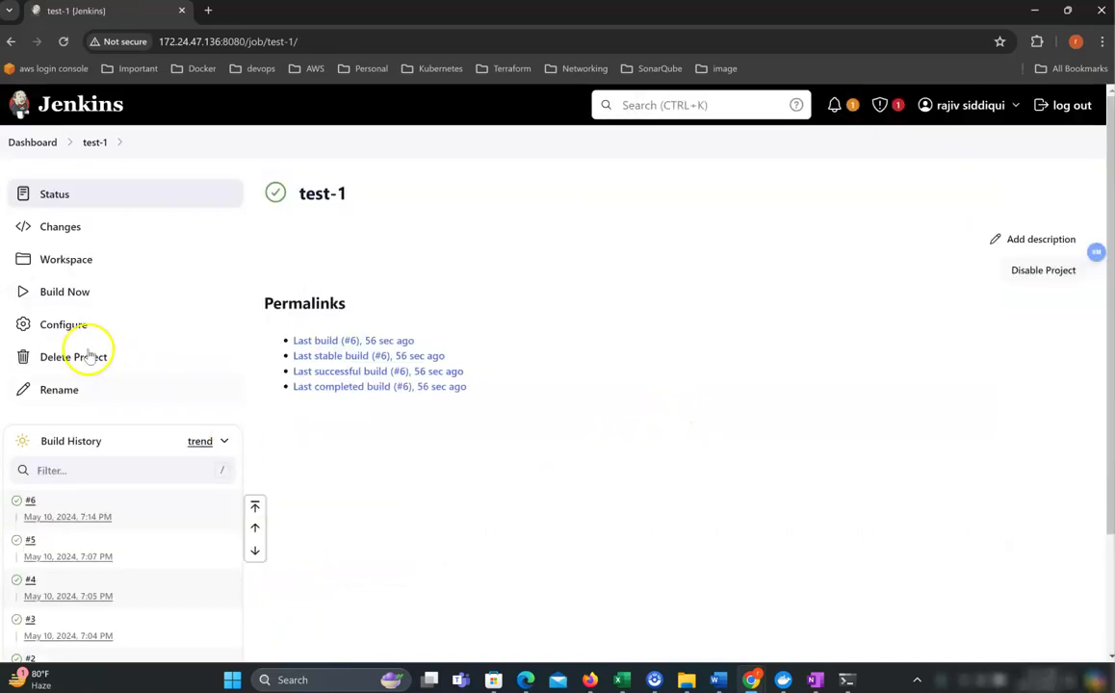
# Step: Build test-1 as #7 and check its console output prints hello with the new names
pyautogui.click(45, 295)
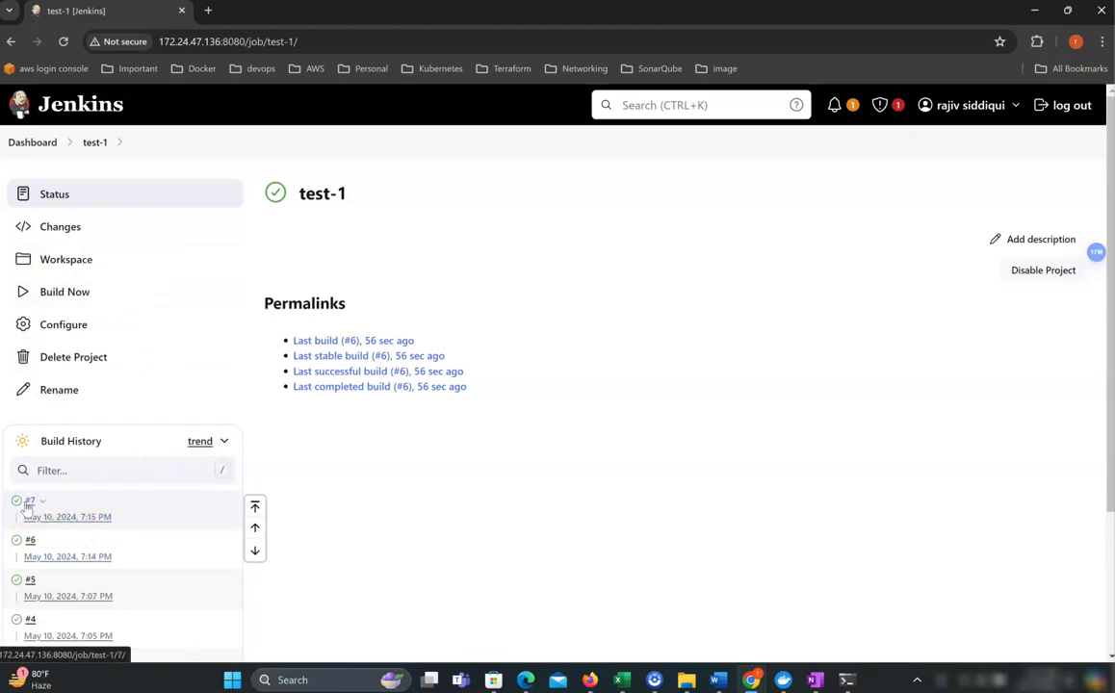
pyautogui.click(15, 501)
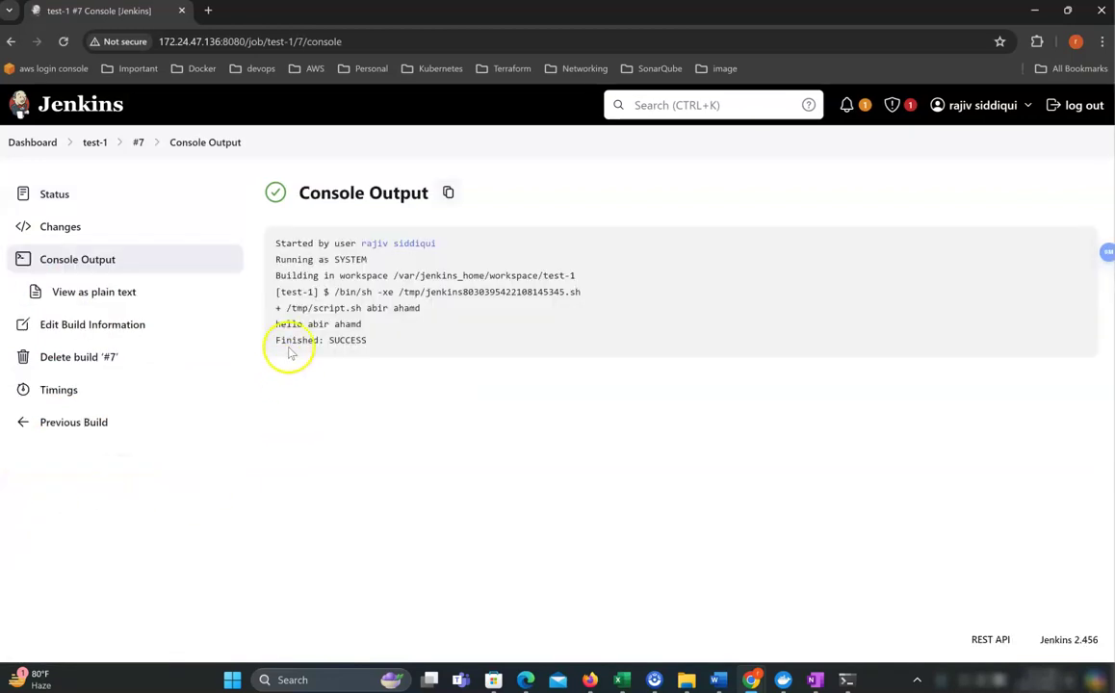
pyautogui.moveTo(275, 325); pyautogui.dragTo(366, 329)
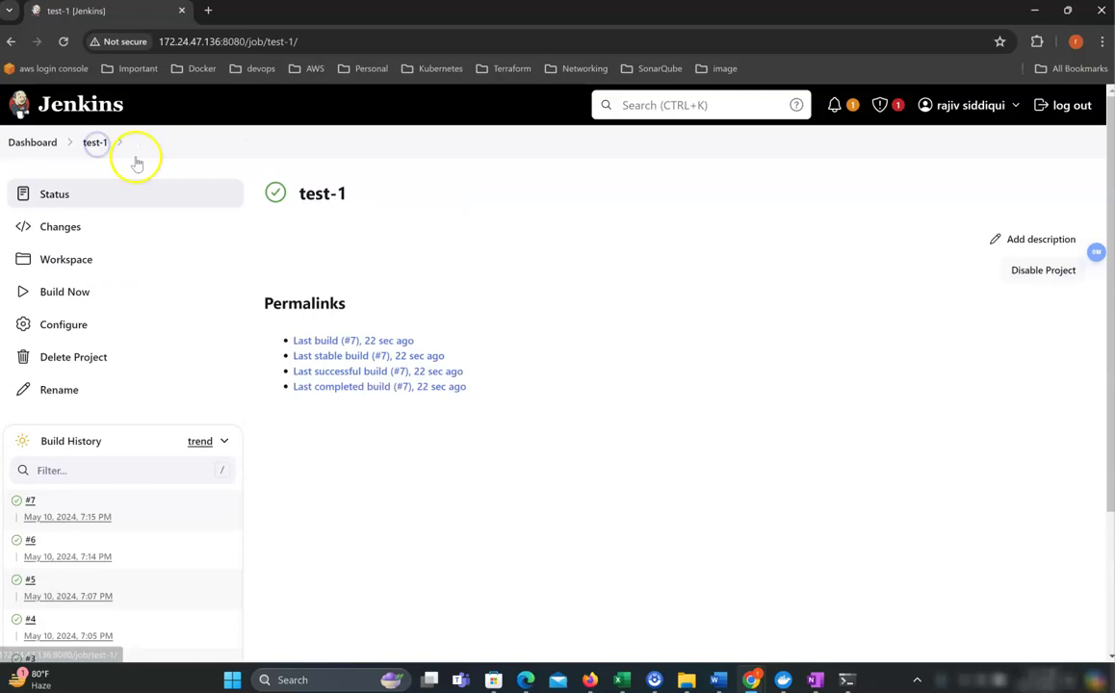
pyautogui.scroll(-2, 164, 376)
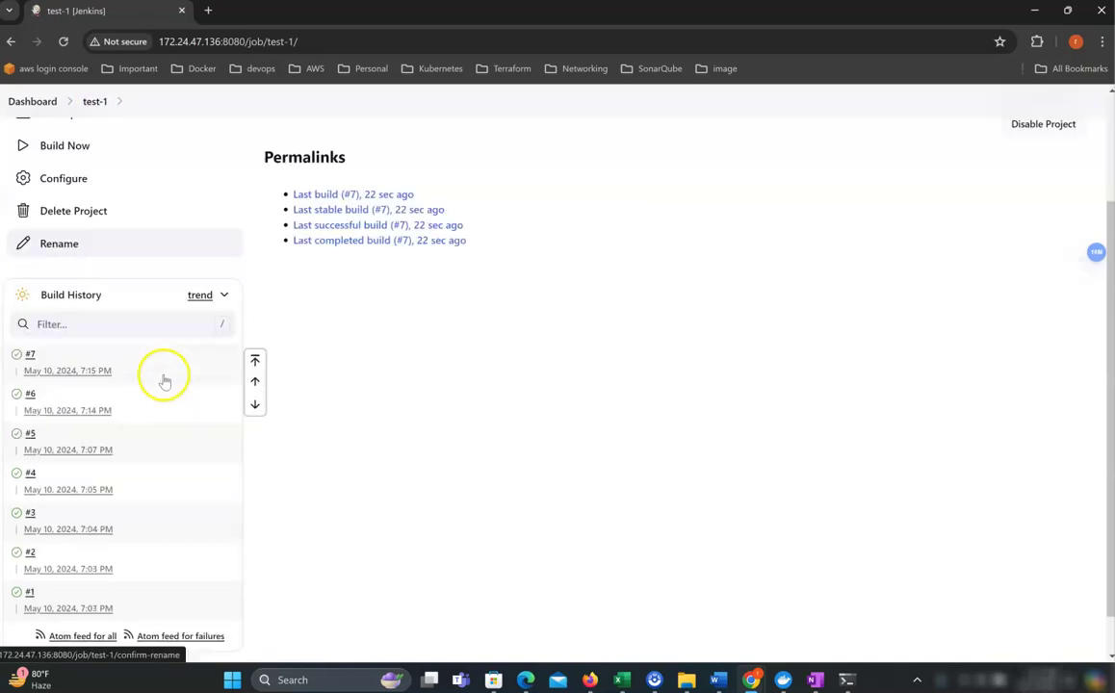
# Step: Make test-1 parameterized and add a FIRSTNAME string parameter with a default name
pyautogui.click(77, 187)
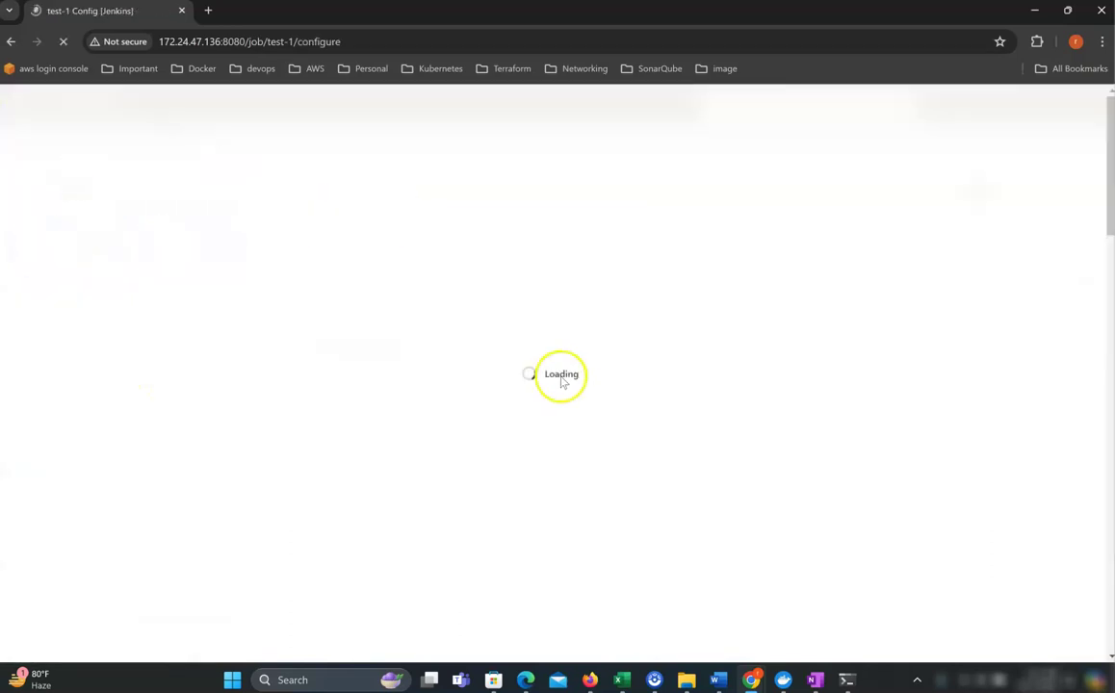
pyautogui.scroll(-2, 513, 474)
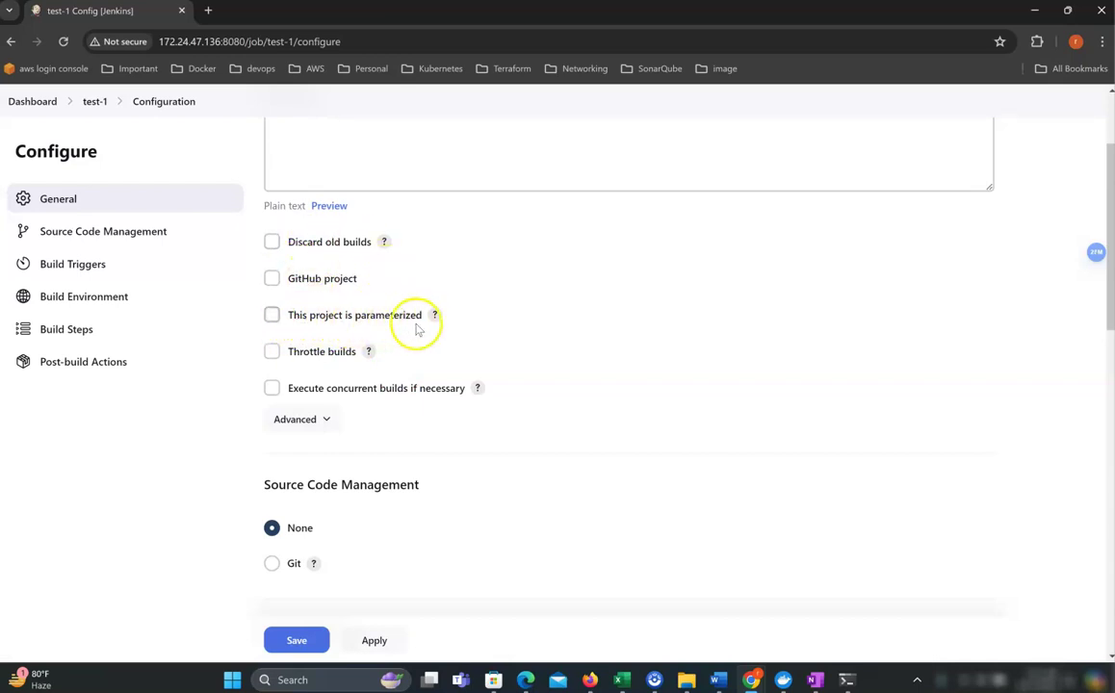
pyautogui.click(273, 315)
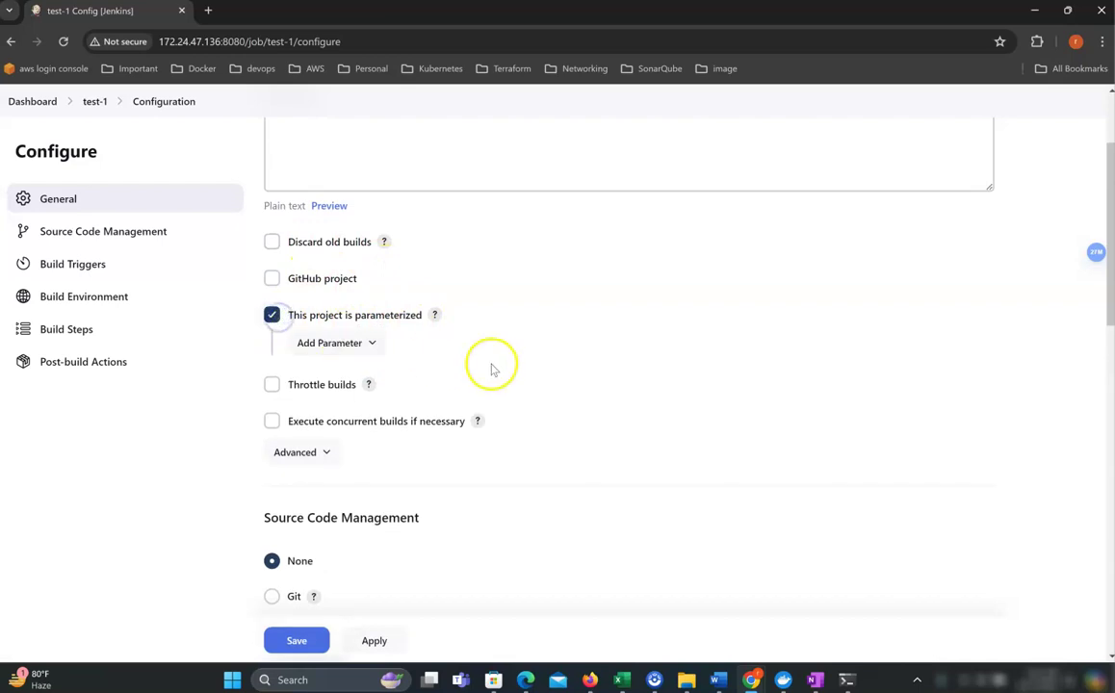
pyautogui.click(376, 345)
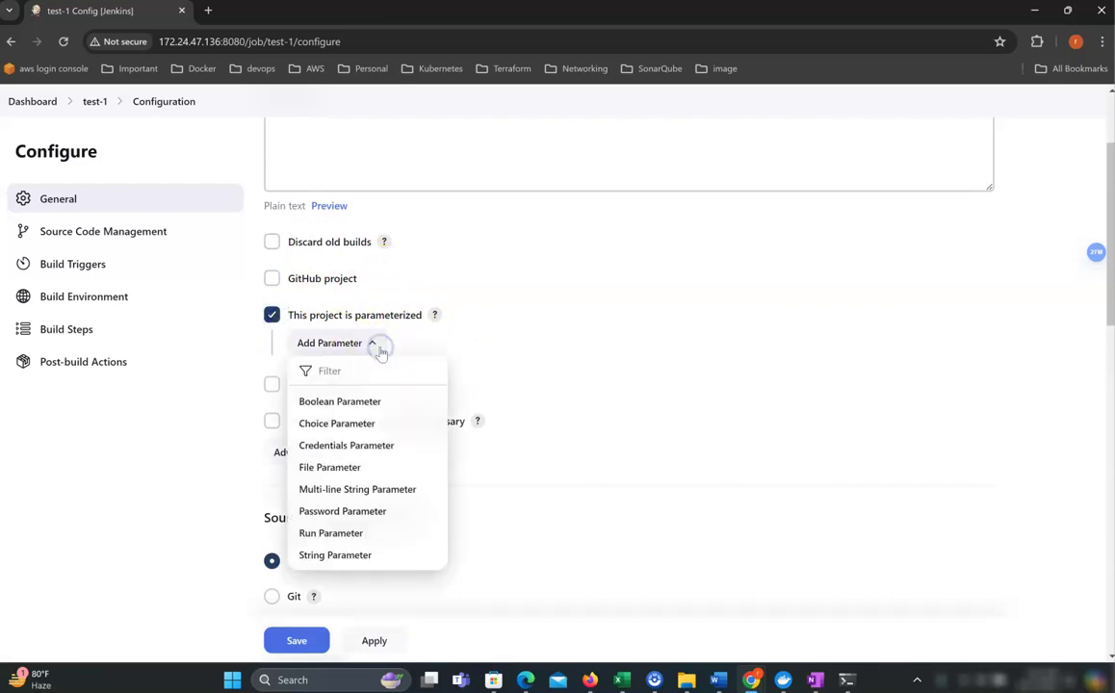
pyautogui.click(337, 555)
pyautogui.click(366, 408)
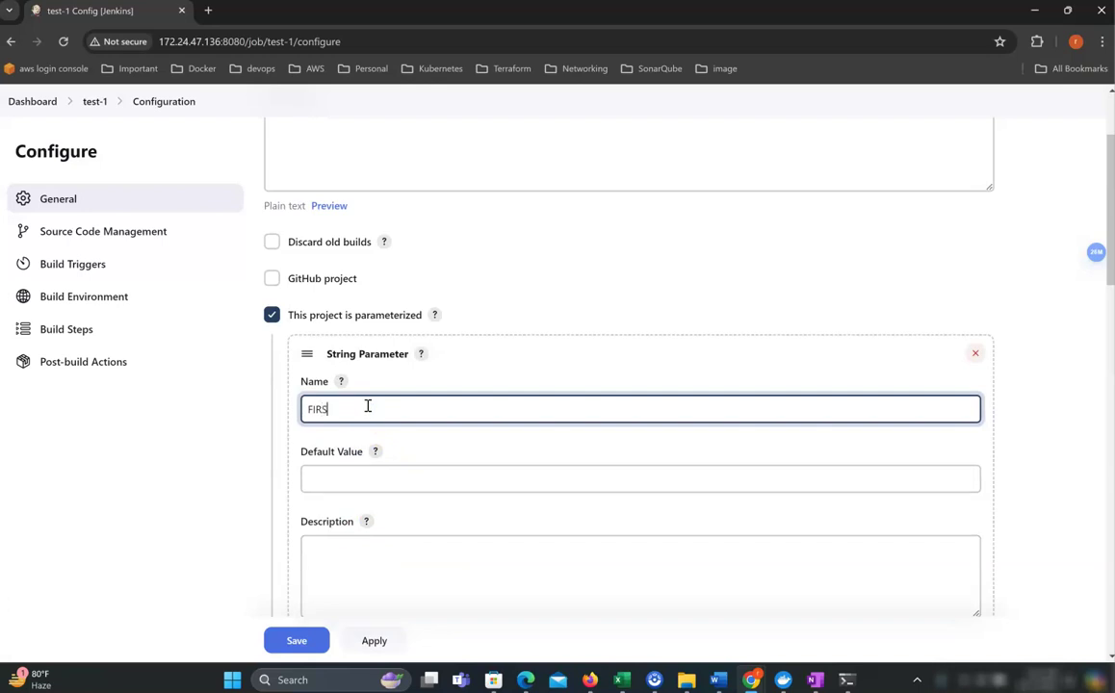
pyautogui.write('FIRSTNAME')
pyautogui.click(387, 474)
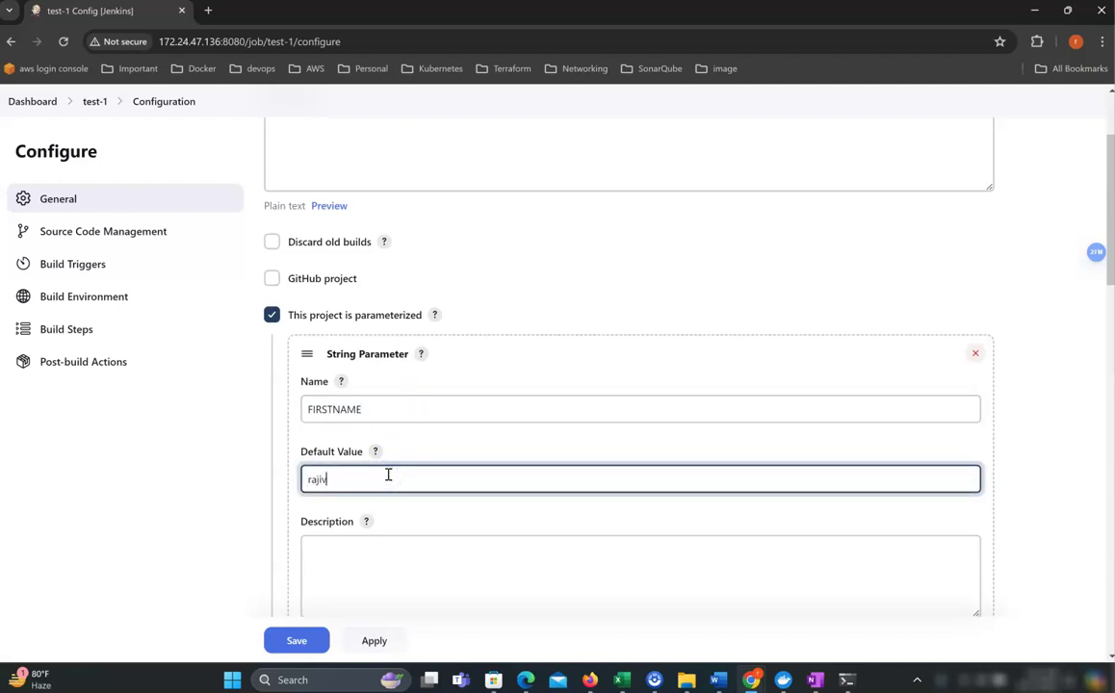
pyautogui.scroll(-2, 433, 454)
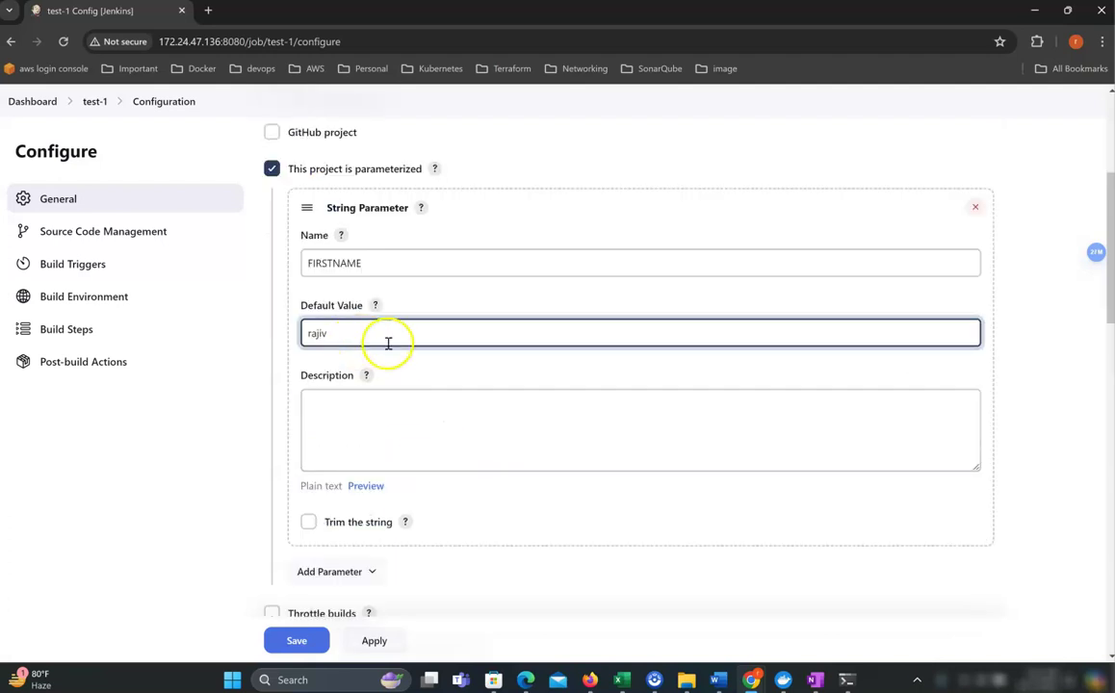
pyautogui.scroll(-2, 453, 375)
# Step: Add a second string parameter, LASTNAME, with its default name value
pyautogui.click(371, 425)
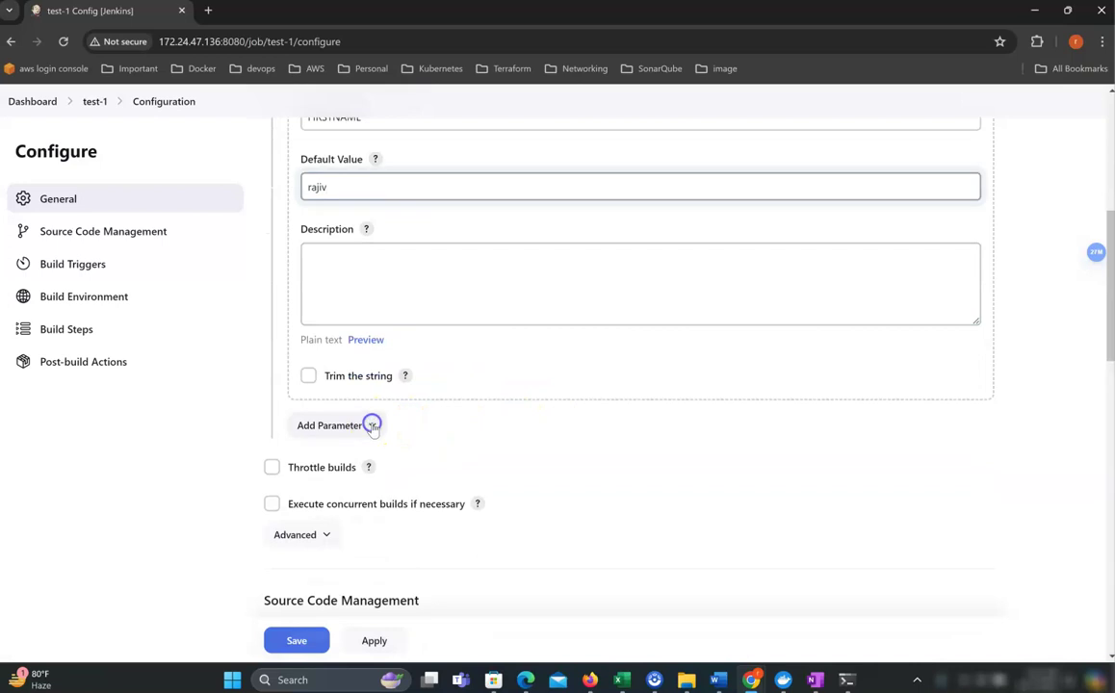
pyautogui.click(332, 637)
pyautogui.click(386, 489)
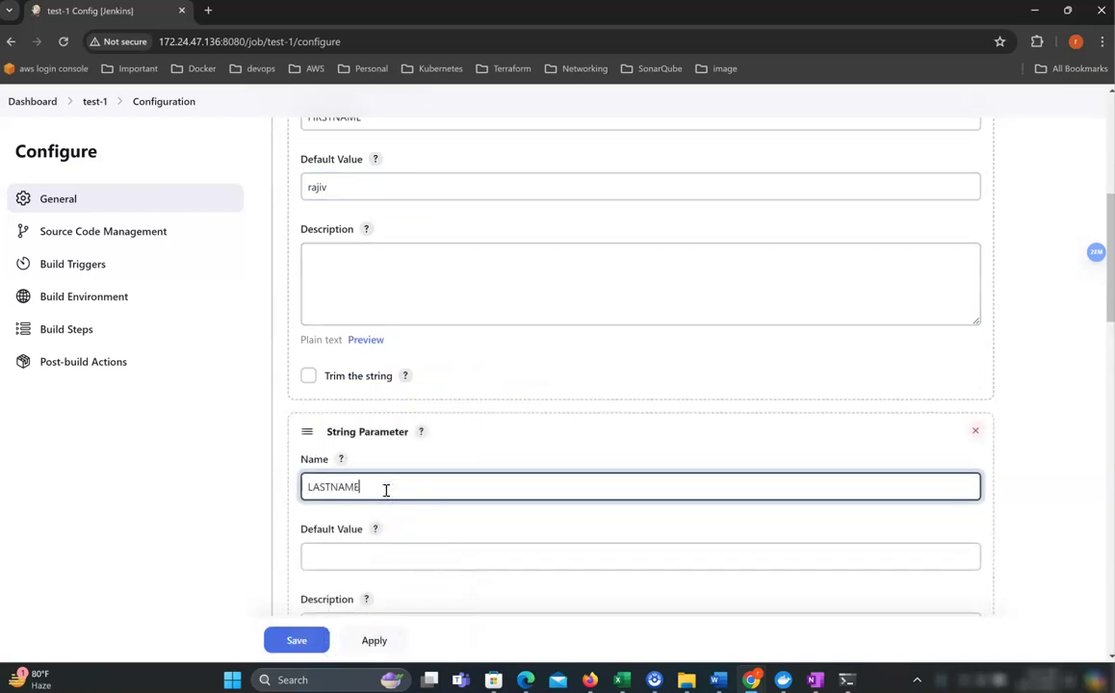
pyautogui.click(340, 549)
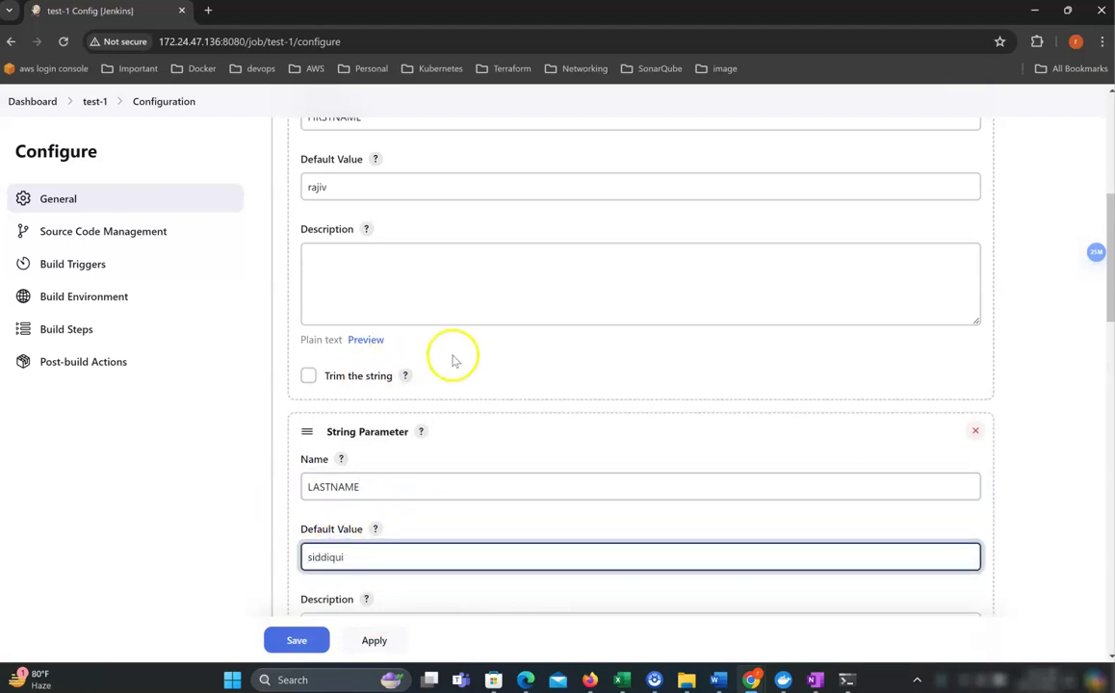
pyautogui.scroll(-2, 493, 348)
pyautogui.scroll(-3, 495, 346)
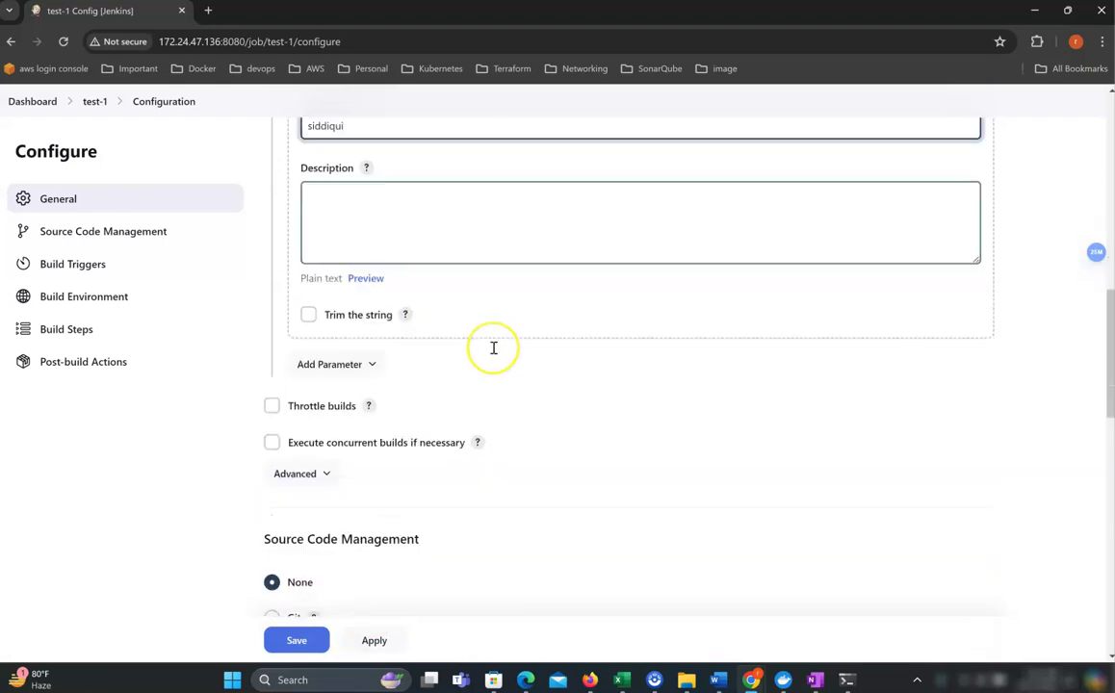
pyautogui.scroll(-2, 492, 347)
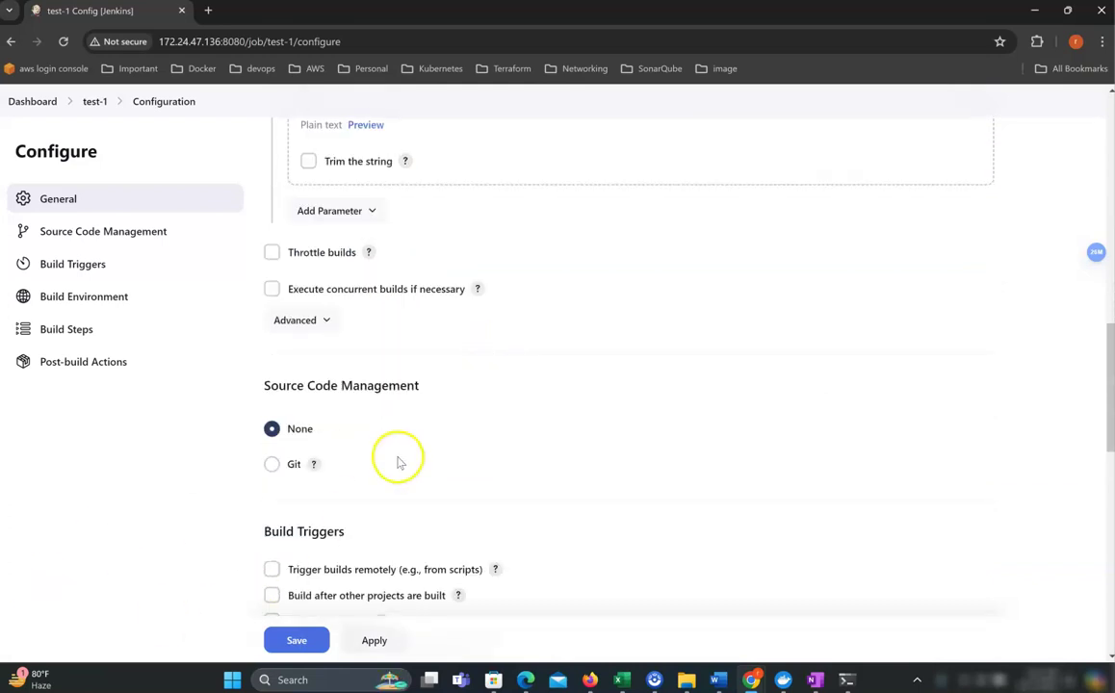
pyautogui.scroll(4, 404, 424)
pyautogui.scroll(-15, 408, 414)
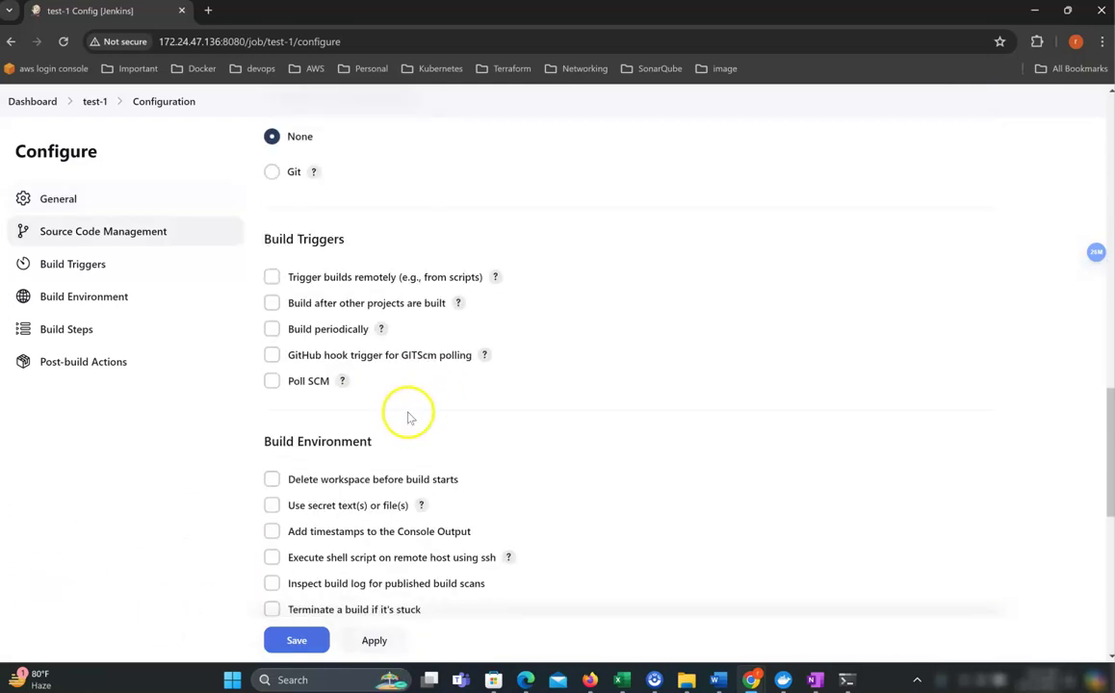
# Step: Replace test-1's Execute shell command with echo $FIRSTNAME $LASTNAME and save the job
pyautogui.click(443, 291)
pyautogui.click(132, 537)
pyautogui.click(431, 247)
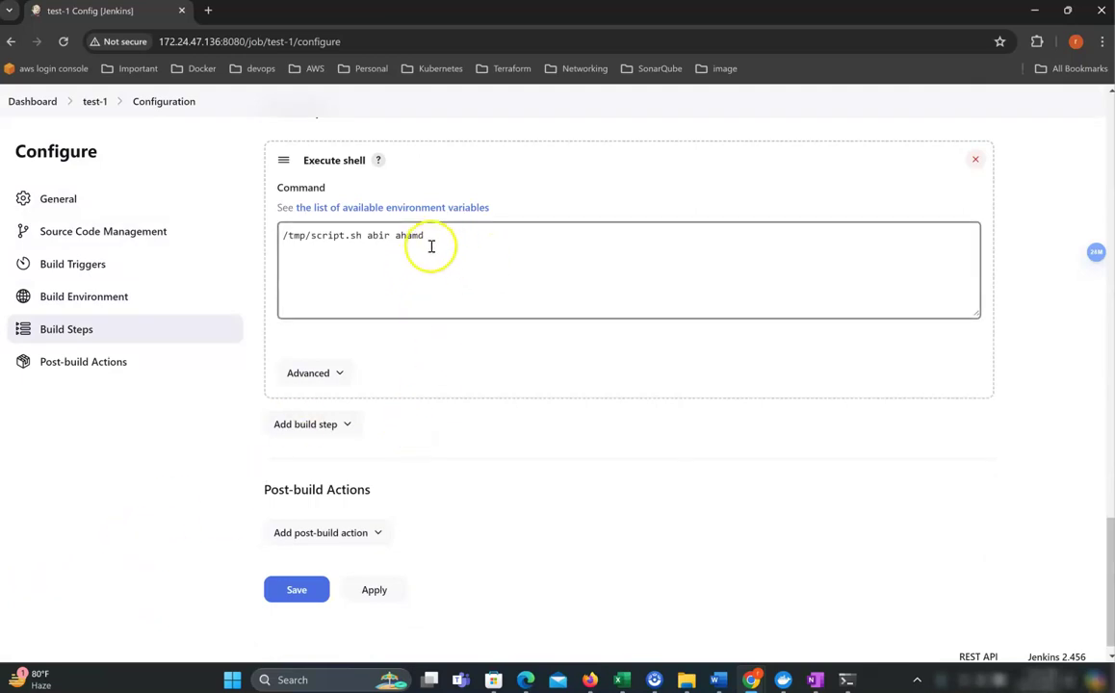
pyautogui.moveTo(431, 246); pyautogui.dragTo(213, 243)
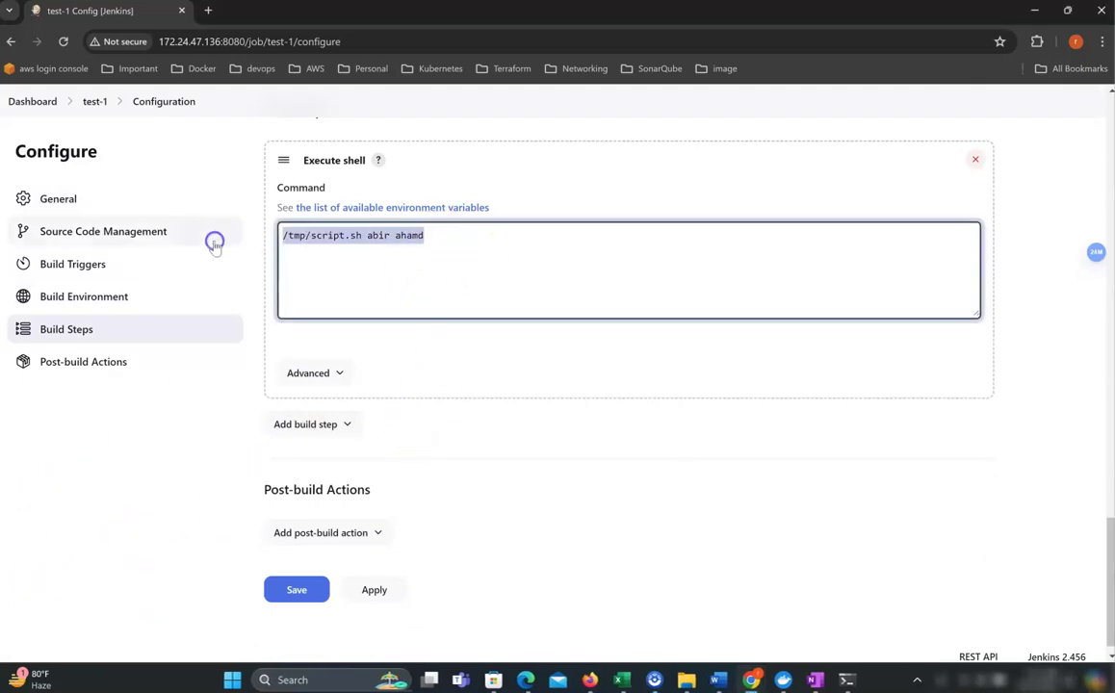
pyautogui.write('echo $FIRSTNAME $LASTNAME')
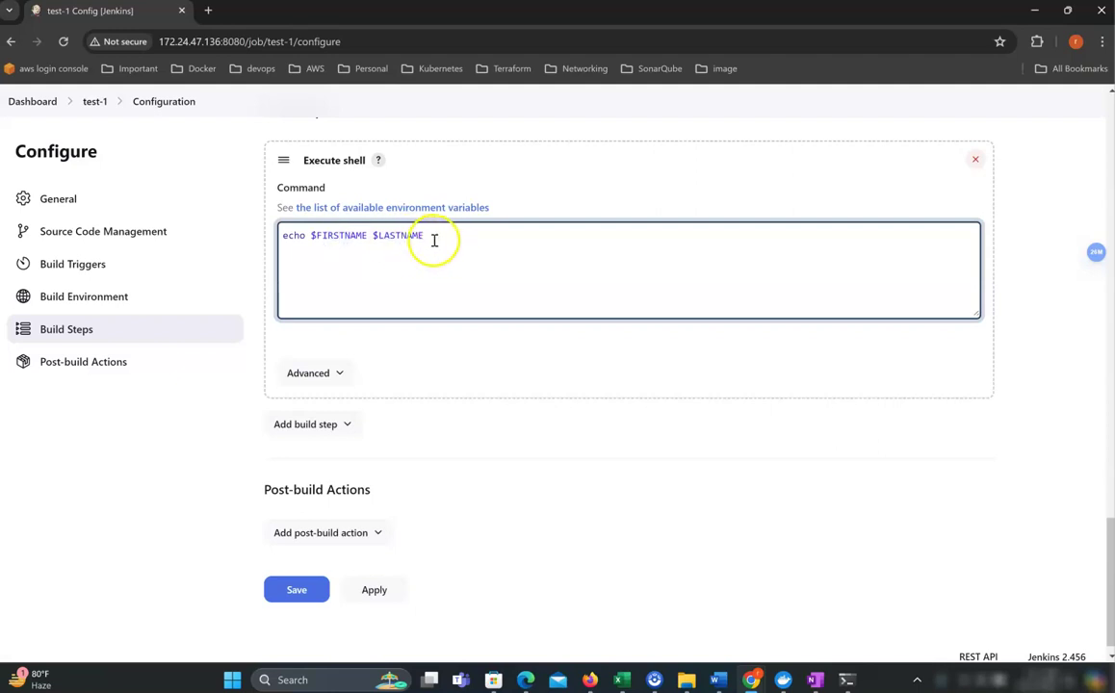
pyautogui.click(295, 590)
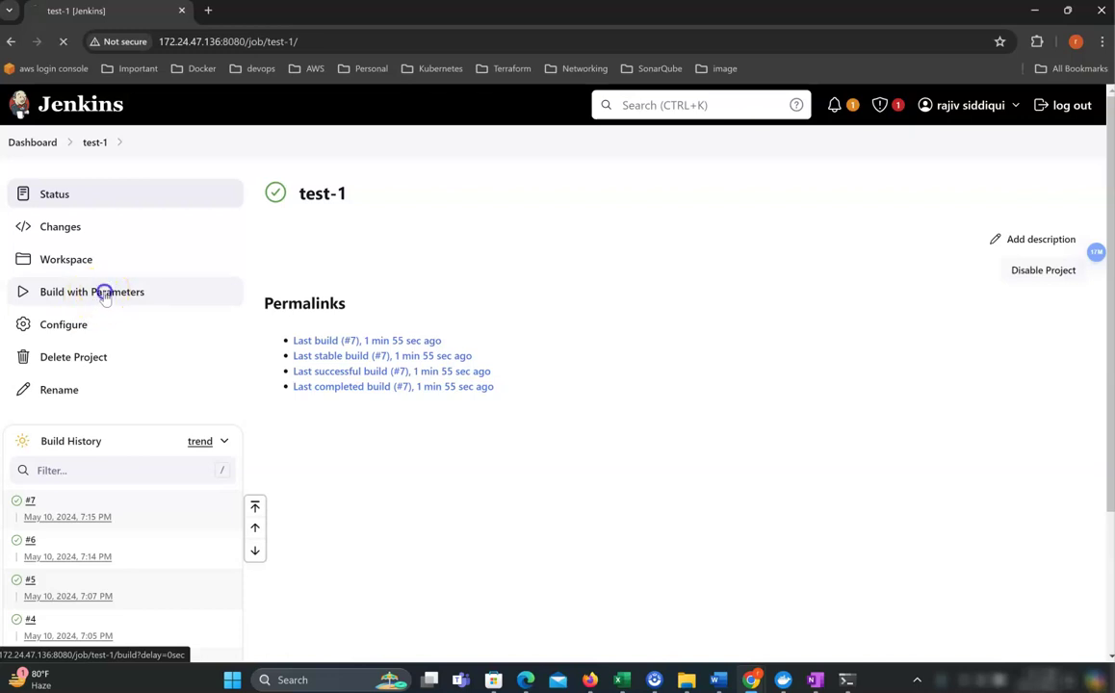
# Step: Run test-1 as build #8, keeping the default FIRSTNAME and LASTNAME values
pyautogui.click(279, 292)
pyautogui.moveTo(295, 293); pyautogui.dragTo(257, 294)
pyautogui.moveTo(318, 363); pyautogui.dragTo(269, 363)
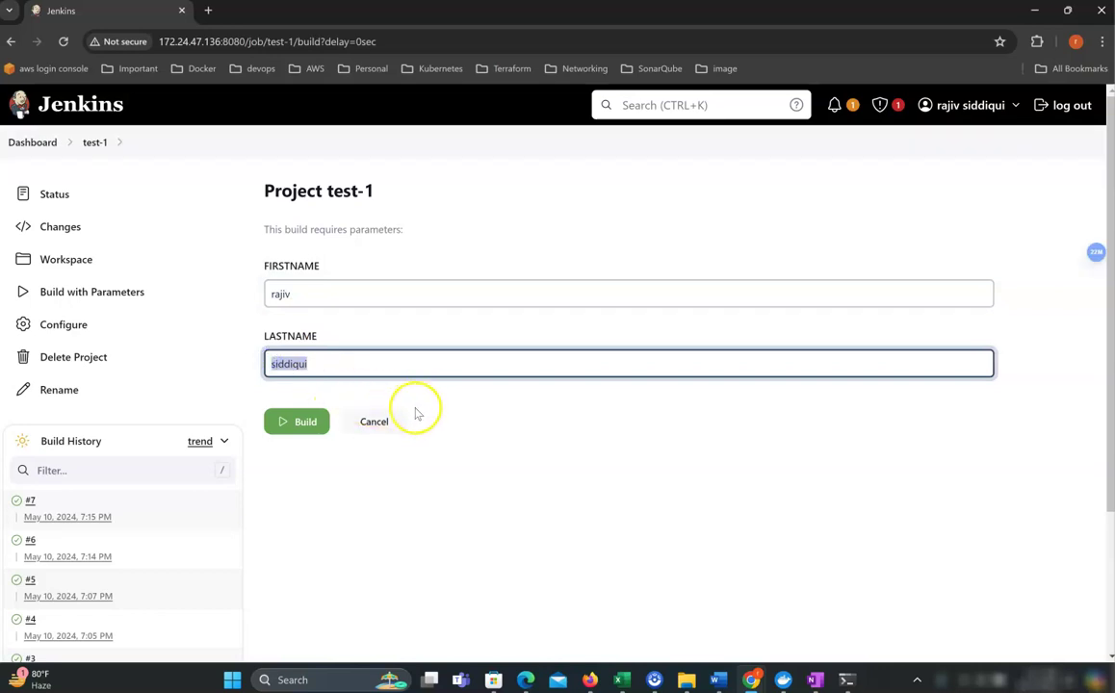
pyautogui.click(294, 423)
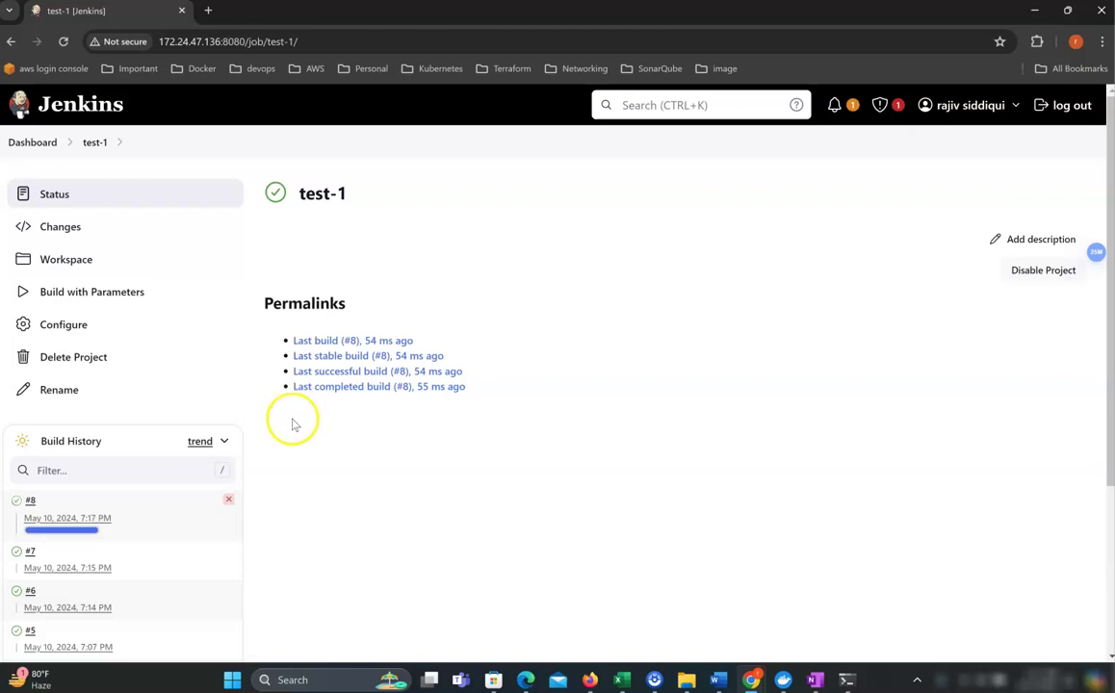
# Step: Check build #8's console output for the echoed first name, then return to test-1
pyautogui.click(25, 502)
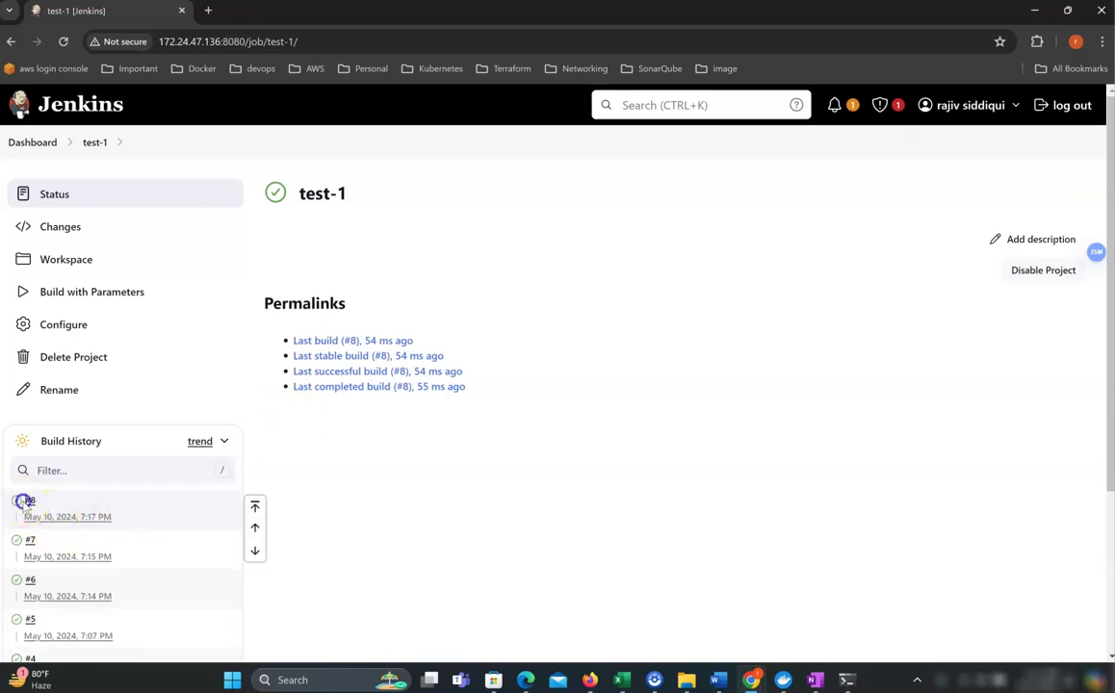
pyautogui.doubleClick(299, 324)
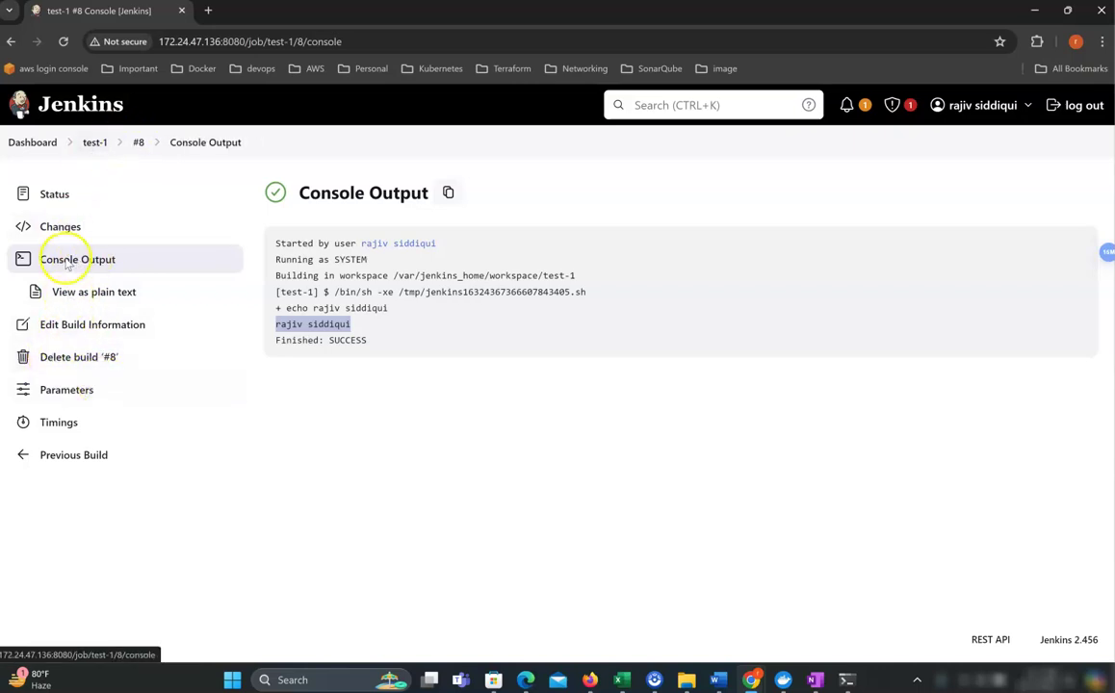
pyautogui.click(100, 143)
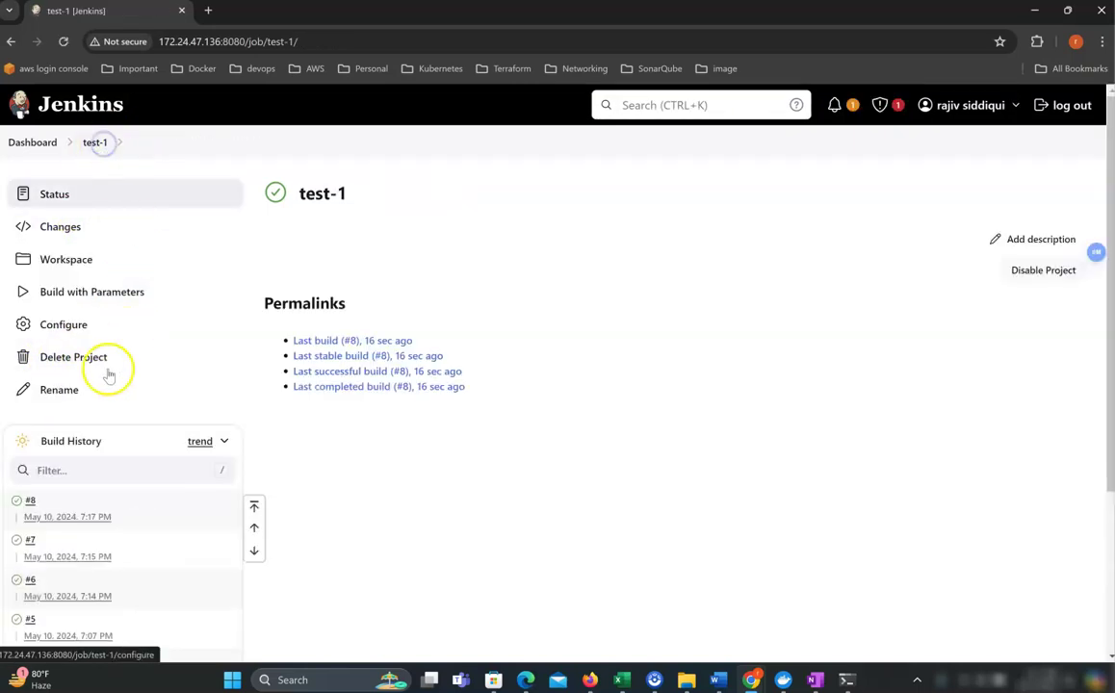
# Step: Run build #9 with a new LASTNAME value entered in the parameter form
pyautogui.click(96, 297)
pyautogui.moveTo(292, 294); pyautogui.dragTo(213, 291)
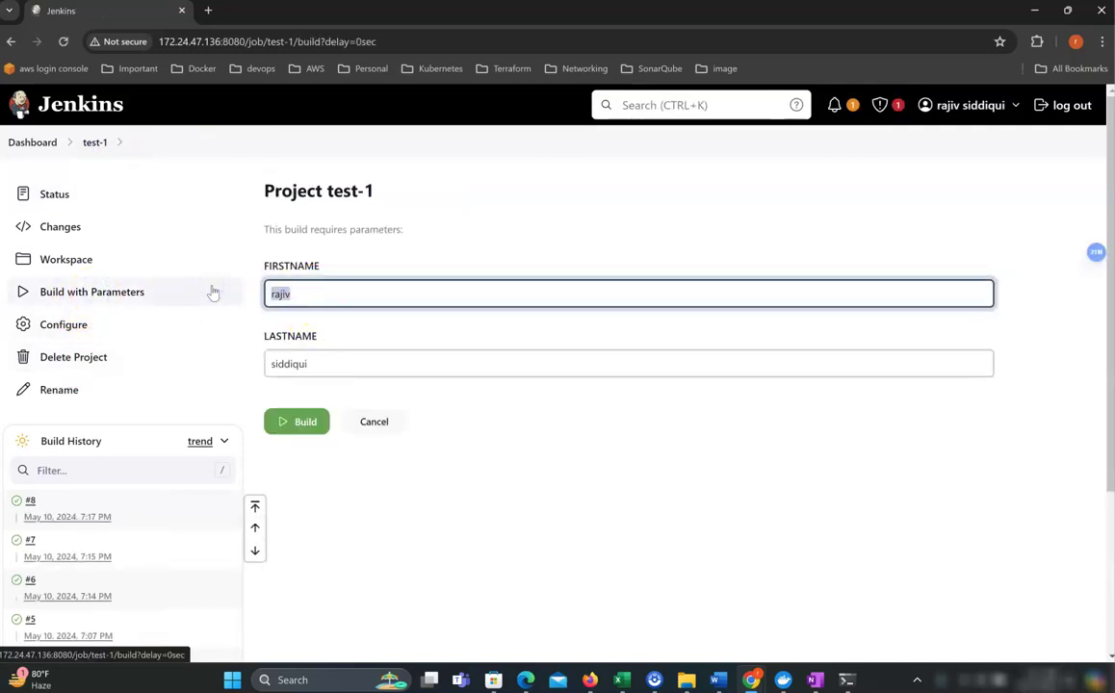
pyautogui.press('Tab')
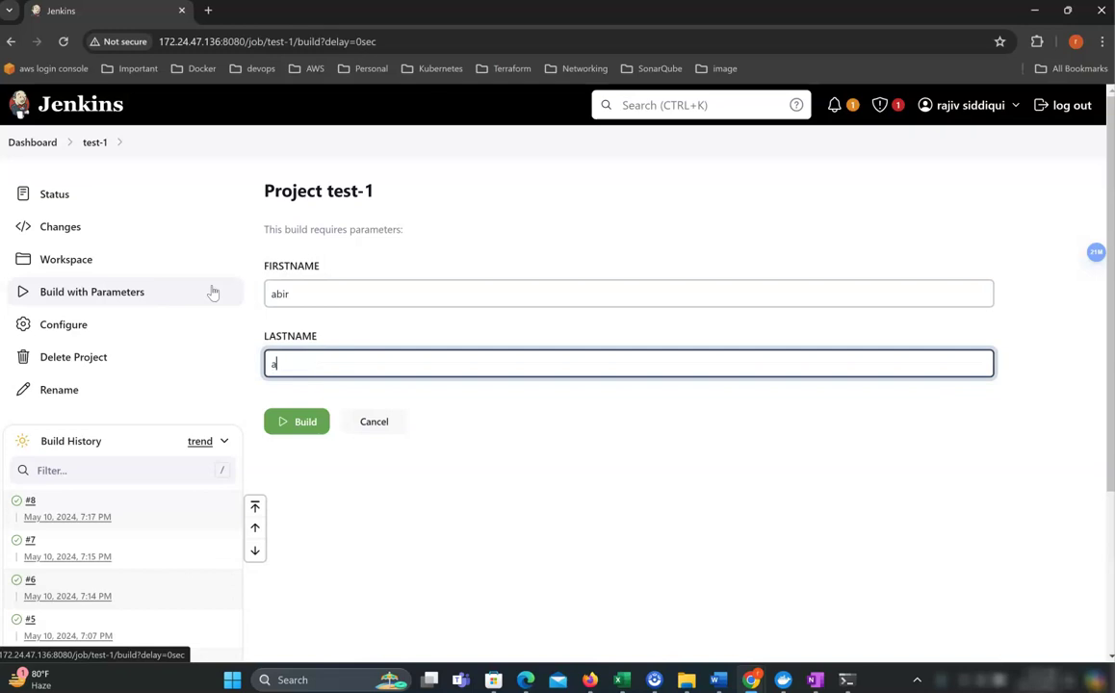
pyautogui.write('ahamd')
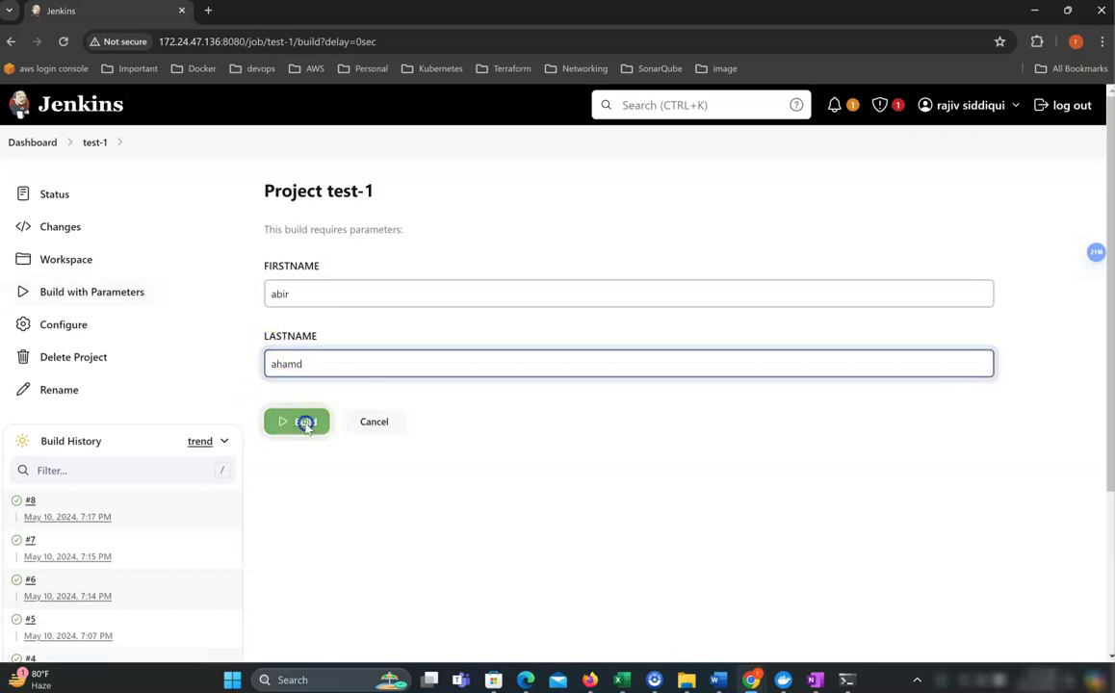
pyautogui.click(303, 422)
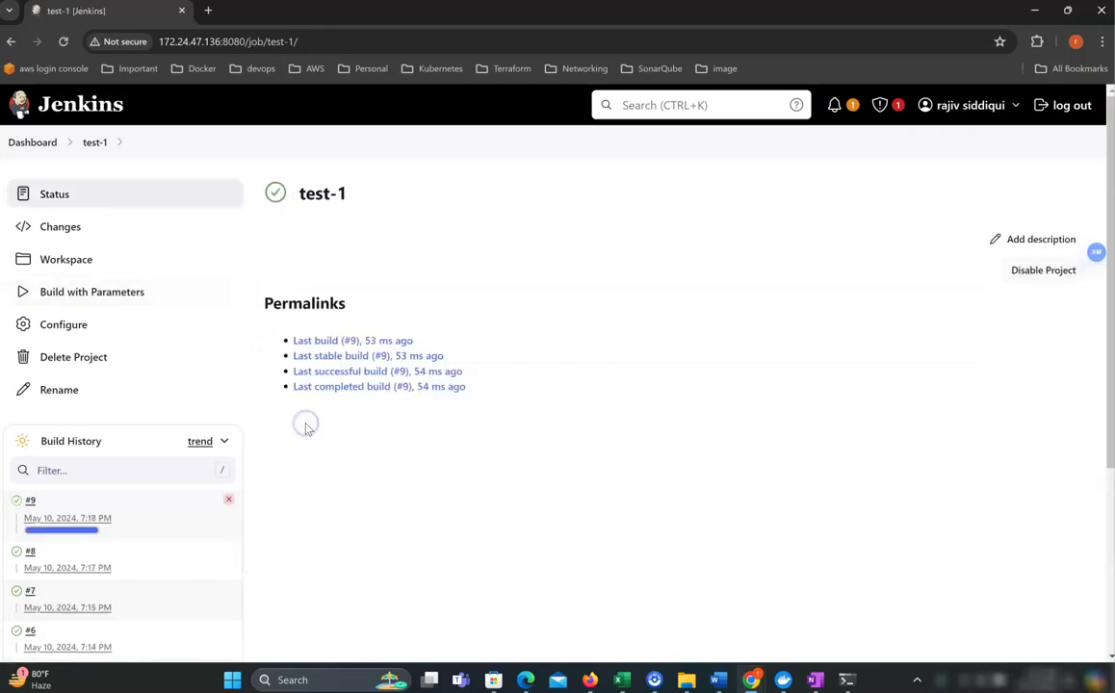
# Step: Check build #9's console output, then reopen the parameter form and select the FIRSTNAME default
pyautogui.click(21, 501)
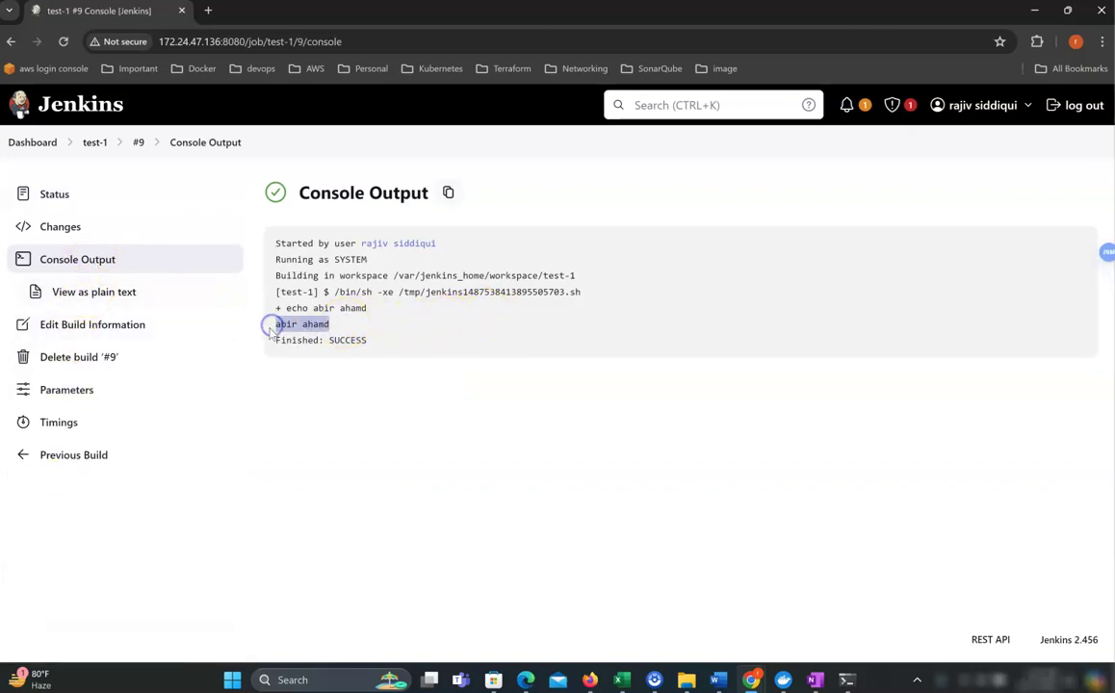
pyautogui.click(94, 141)
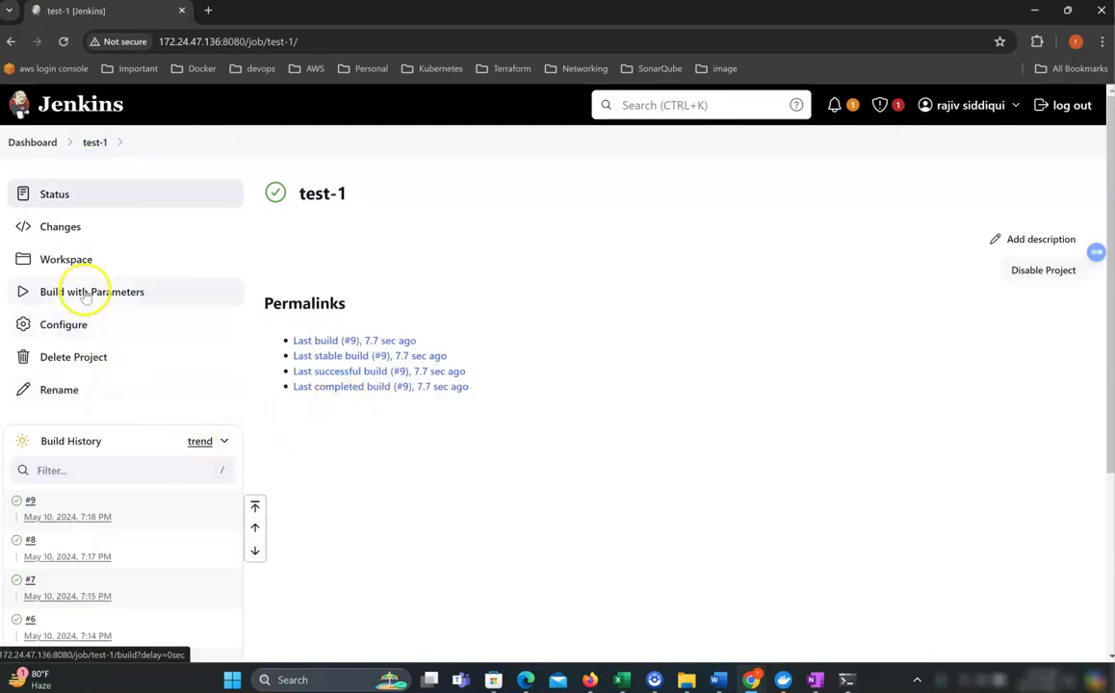
pyautogui.click(96, 296)
pyautogui.moveTo(288, 294); pyautogui.dragTo(269, 293)
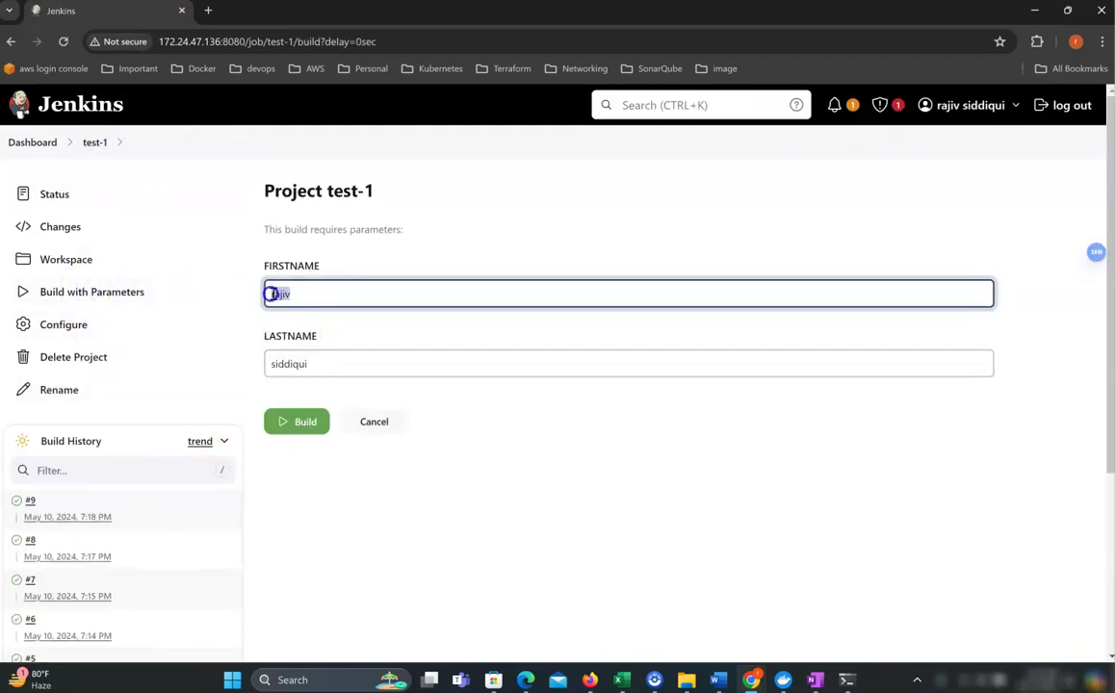
pyautogui.moveTo(312, 295); pyautogui.dragTo(319, 295)
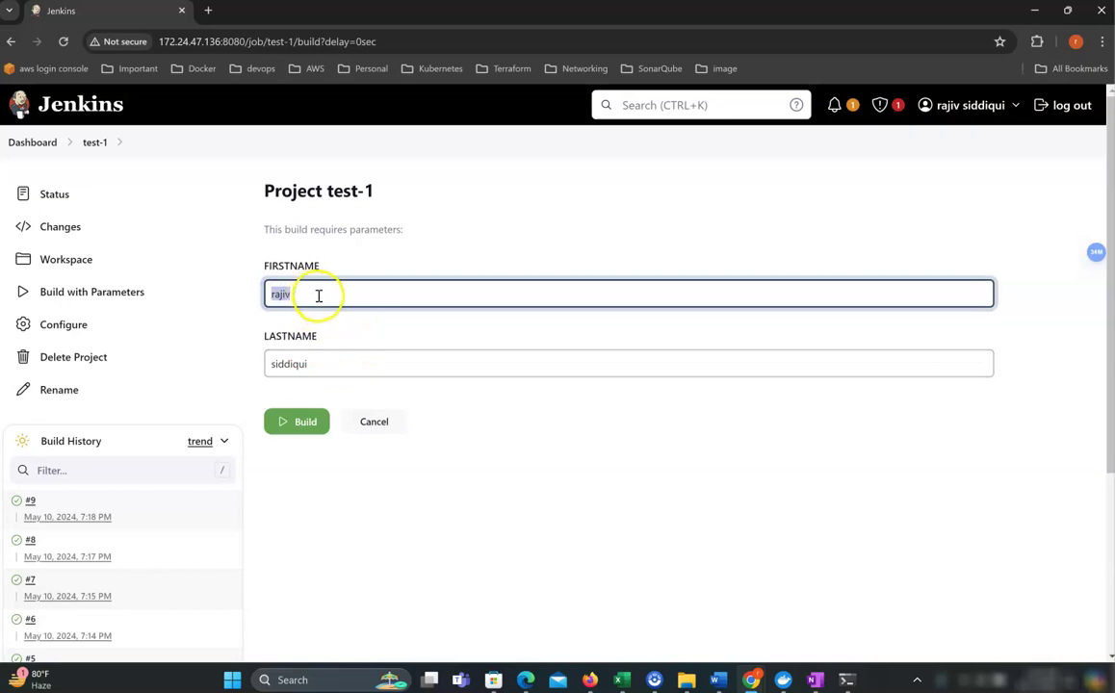
pyautogui.click(279, 295)
pyautogui.moveTo(243, 298); pyautogui.dragTo(333, 298)
# Step: Add a CITY choice parameter with choices dhaka, khulna and chitagong to test-1, and save
pyautogui.click(72, 325)
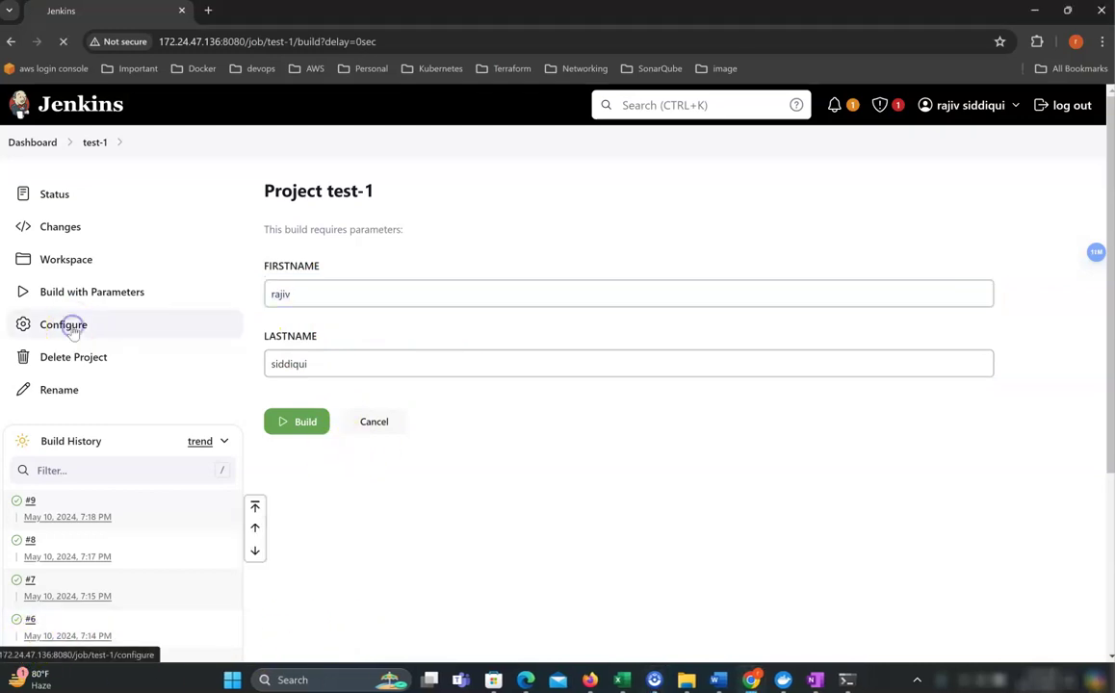
pyautogui.scroll(-5, 428, 361)
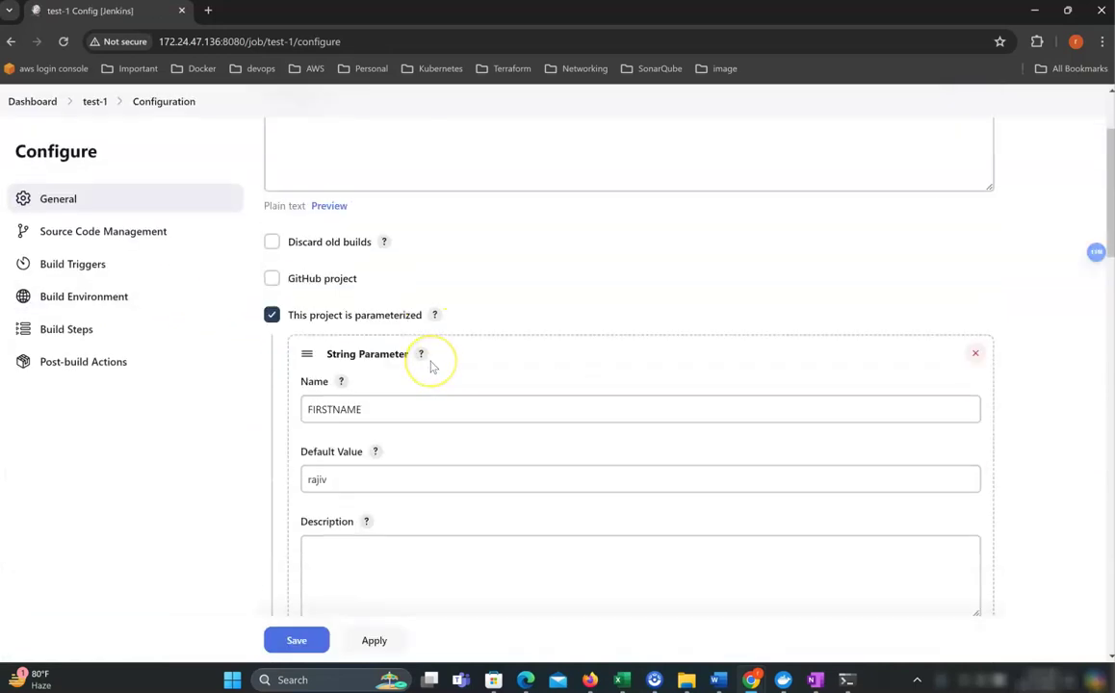
pyautogui.scroll(-2, 404, 327)
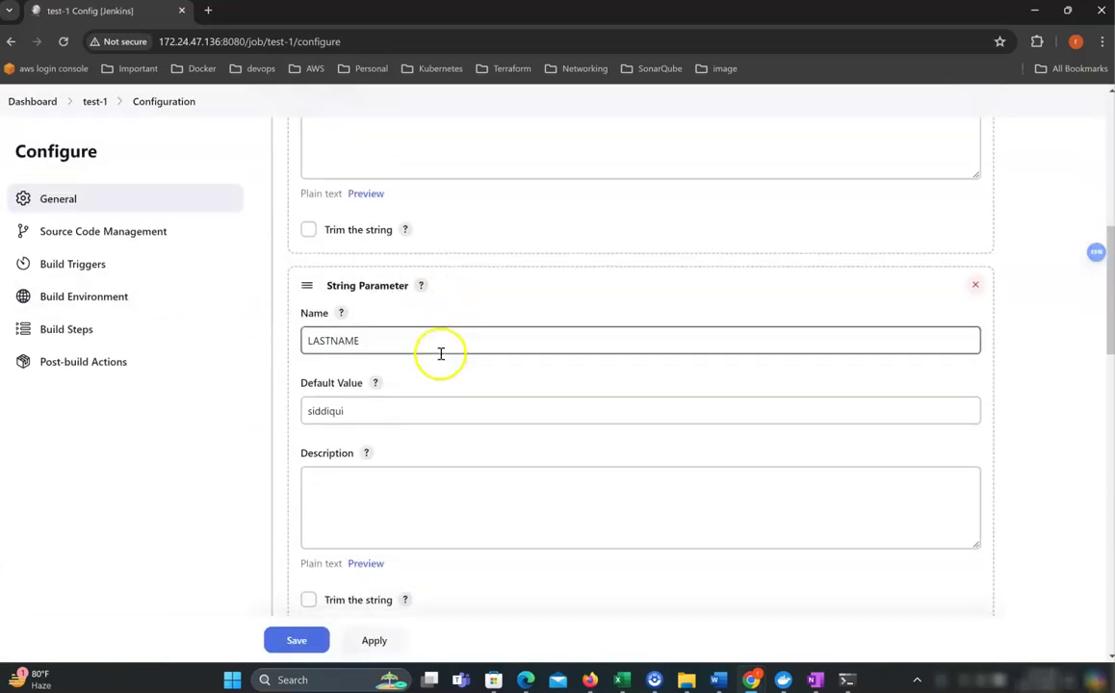
pyautogui.scroll(-3, 440, 354)
pyautogui.click(368, 357)
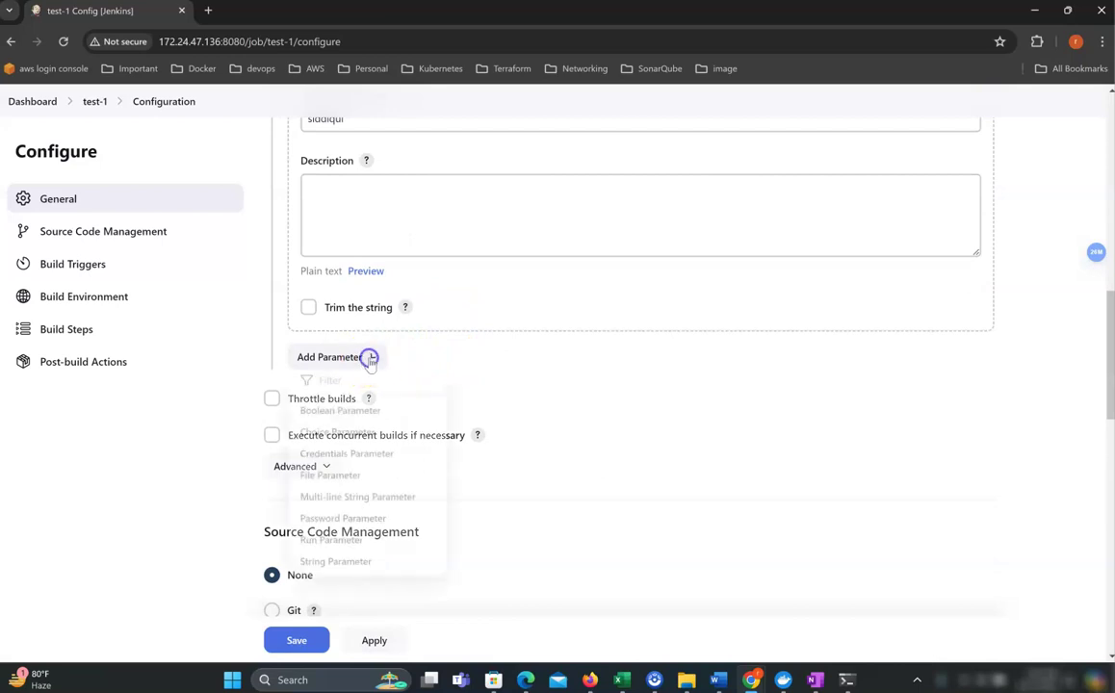
pyautogui.click(375, 439)
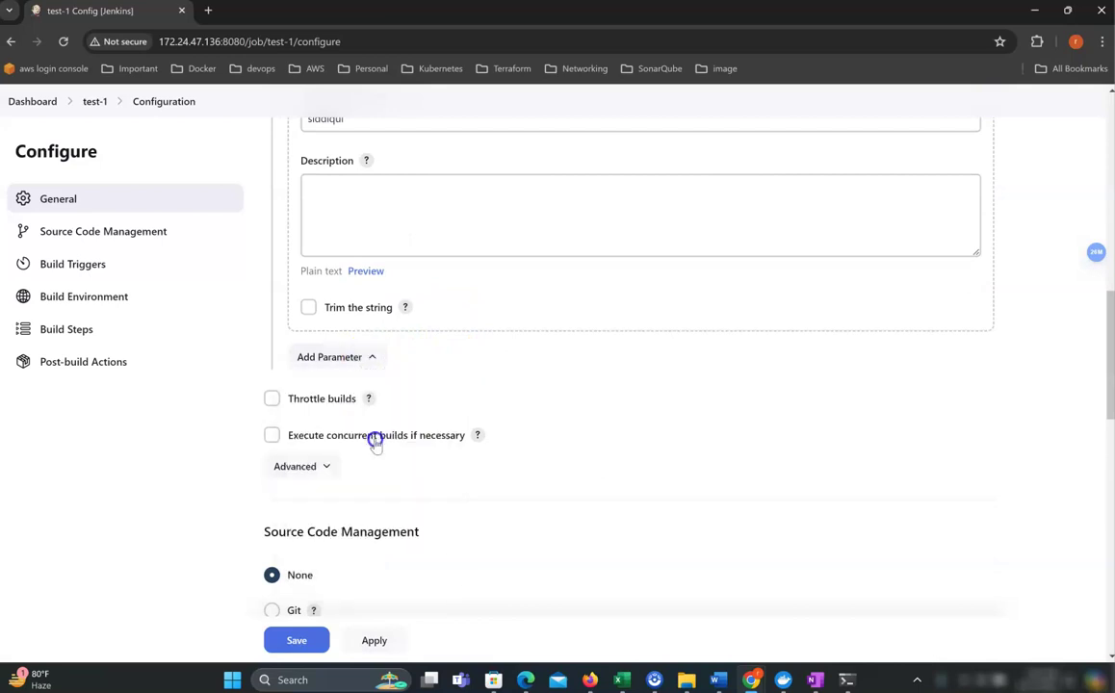
pyautogui.click(423, 416)
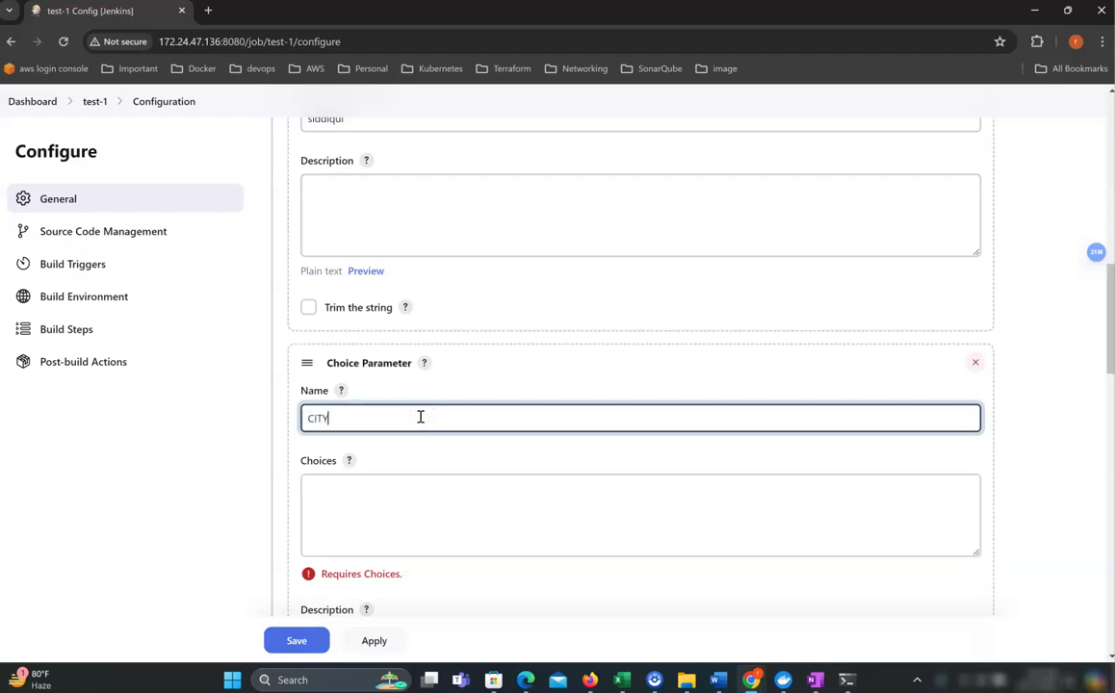
pyautogui.click(344, 510)
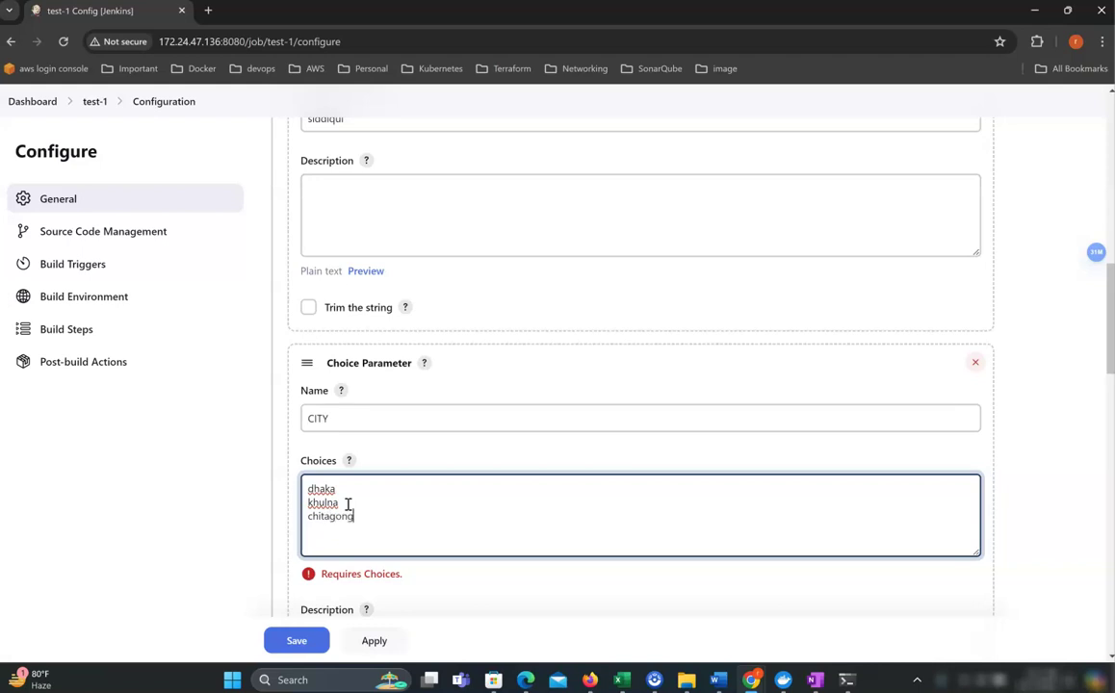
pyautogui.scroll(-2, 410, 527)
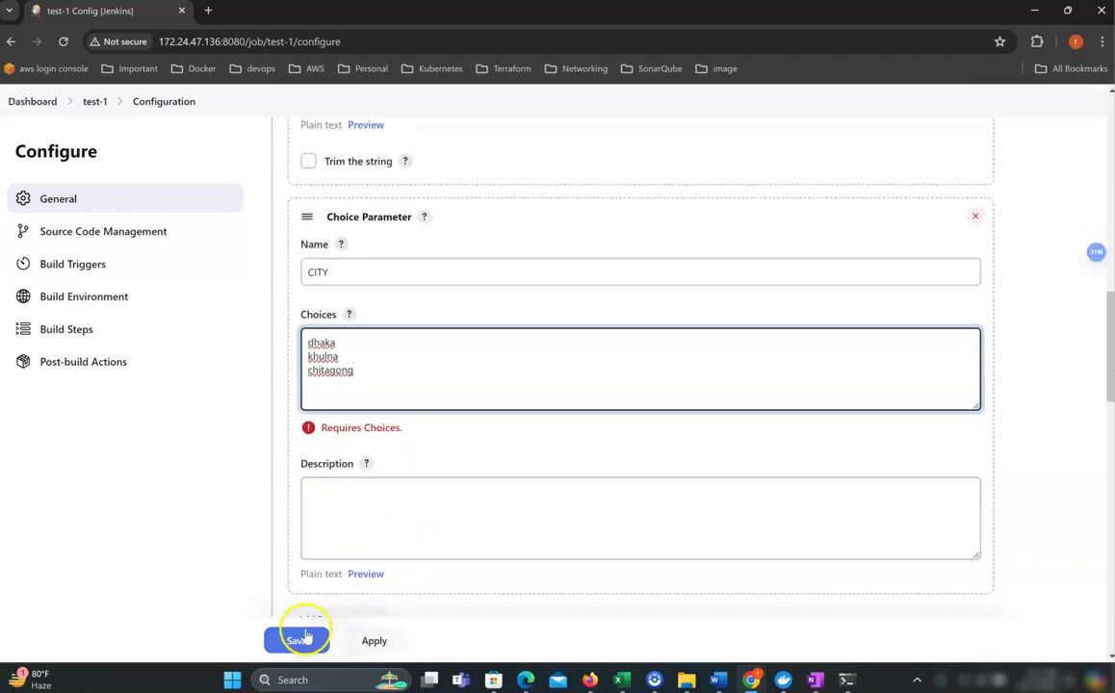
pyautogui.click(297, 640)
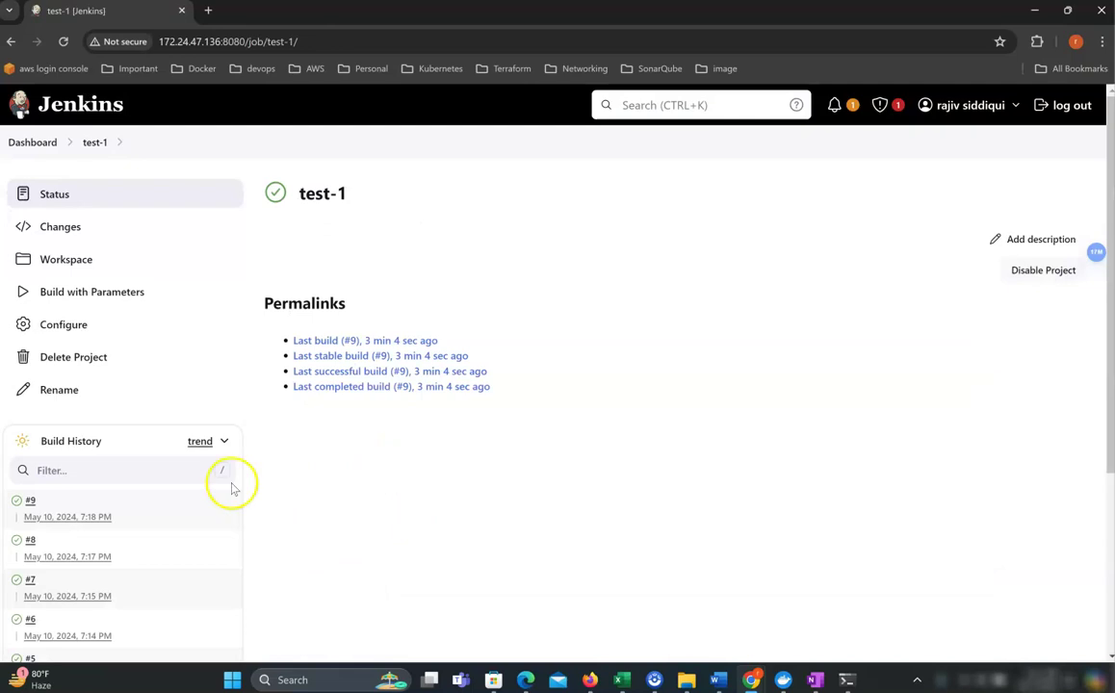
# Step: Confirm the run form's CITY dropdown lists the choices, leave dhaka selected, and reopen test-1's configuration
pyautogui.click(89, 292)
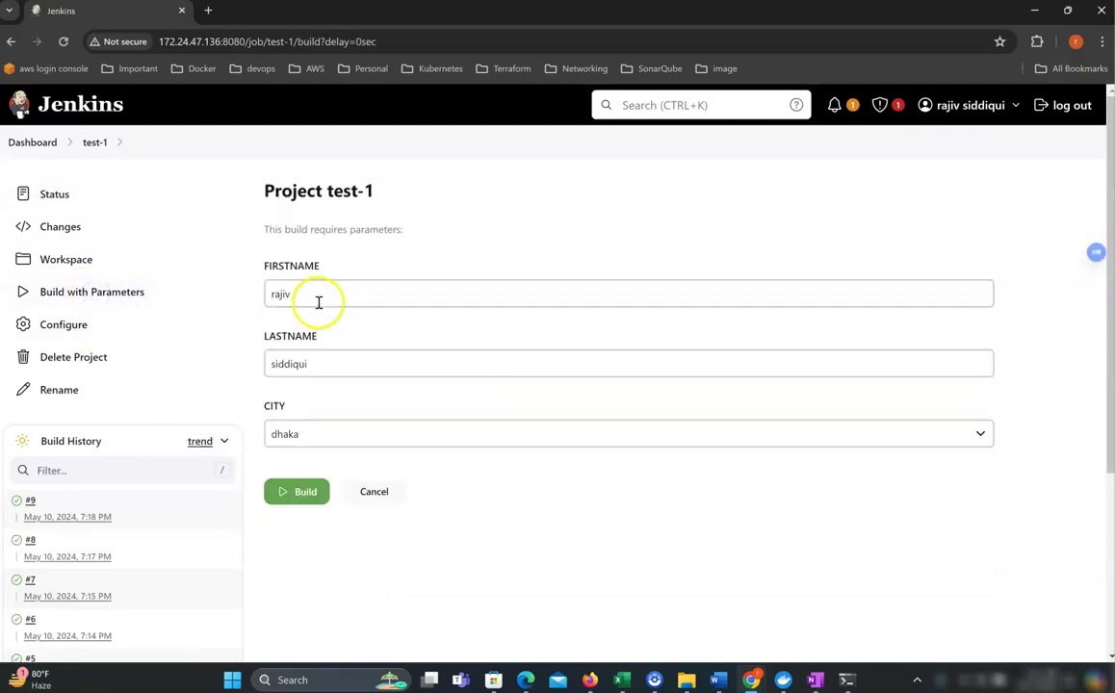
pyautogui.click(328, 434)
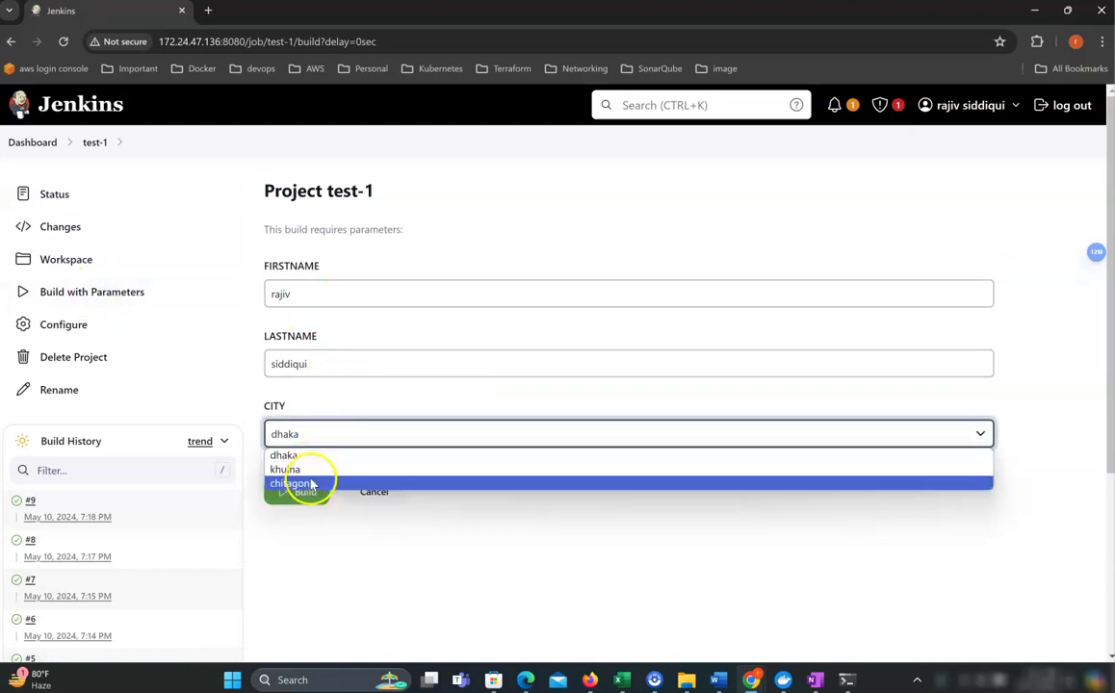
pyautogui.click(364, 387)
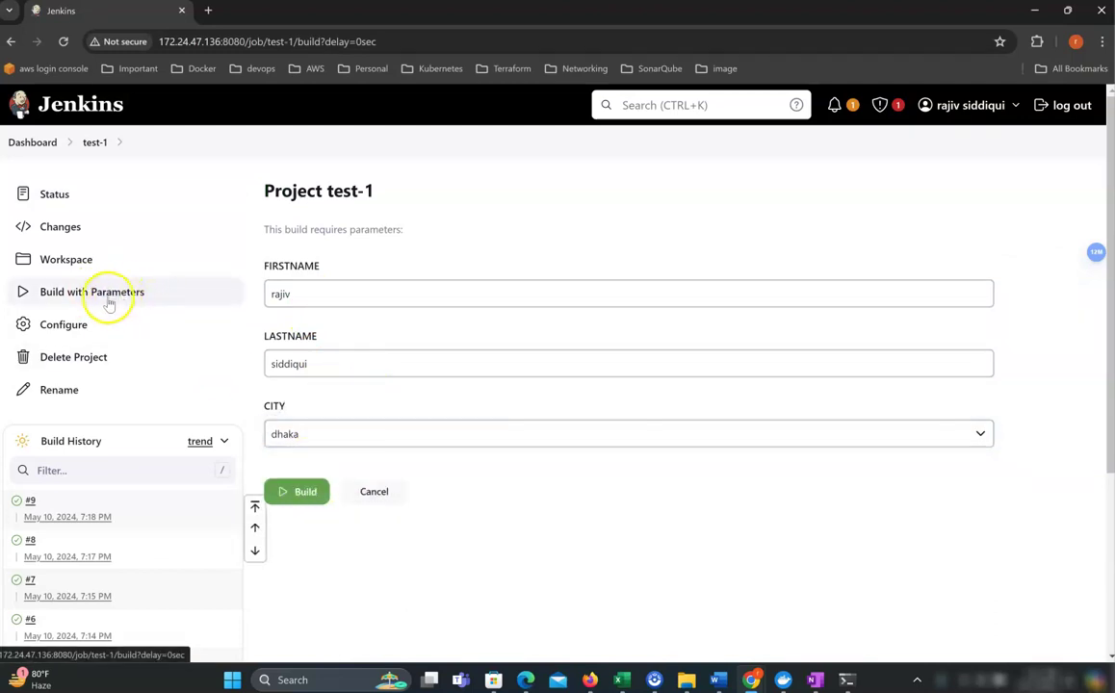
pyautogui.click(92, 324)
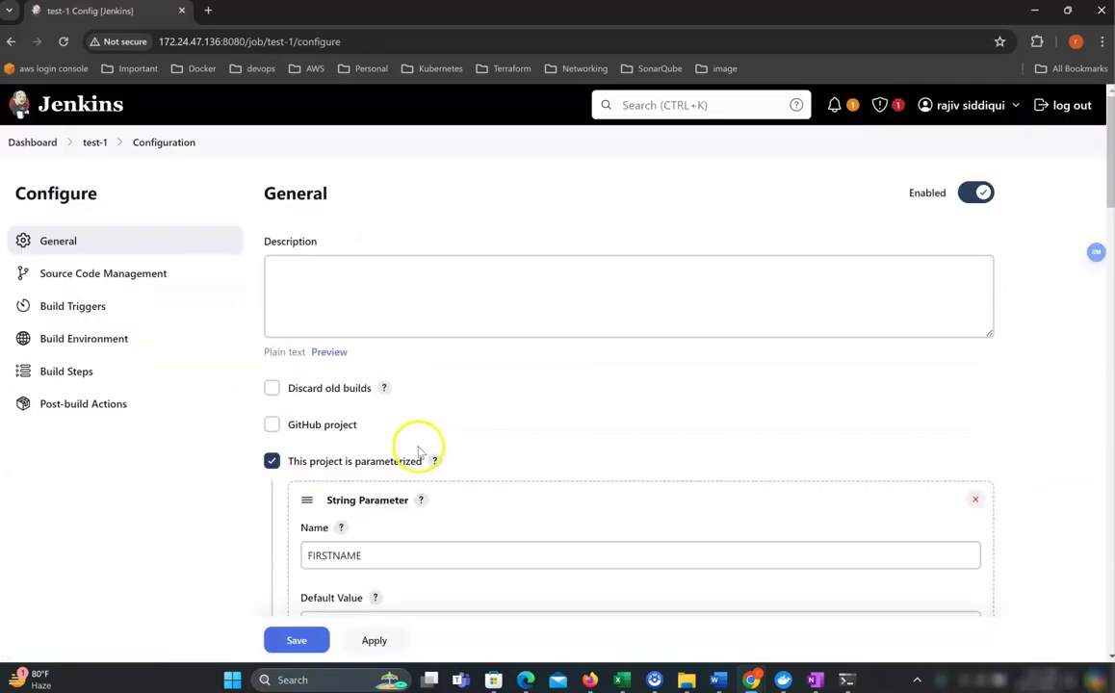
# Step: Append $CITY so the shell step runs echo $FIRSTNAME $LASTNAME $CITY, and save
pyautogui.scroll(-15, 414, 454)
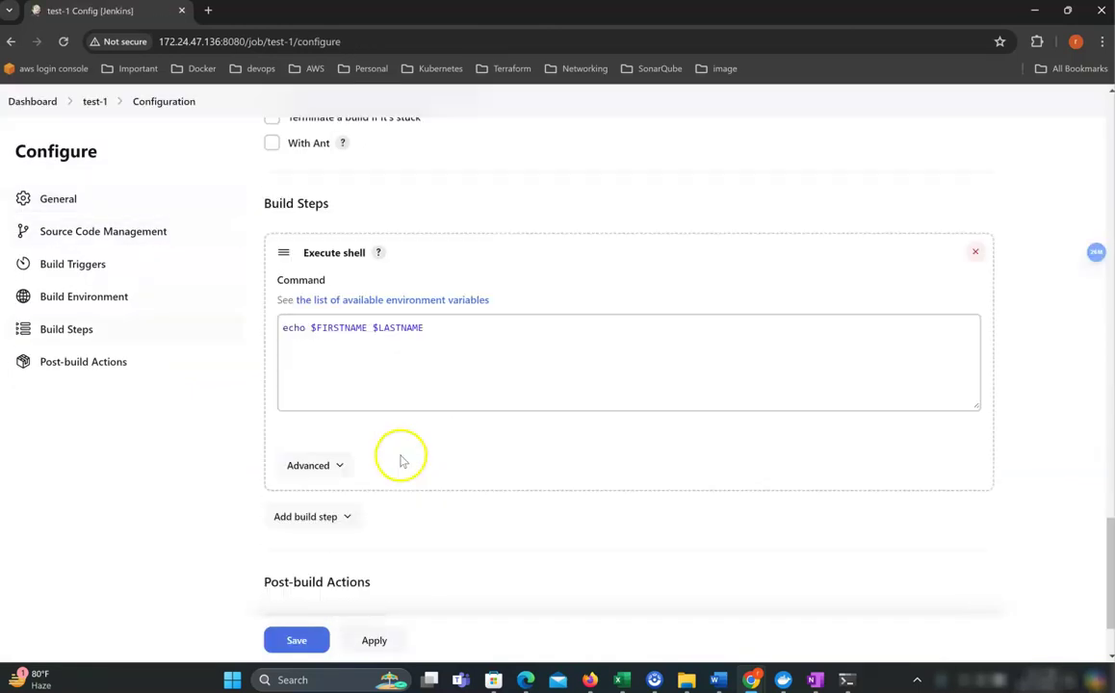
pyautogui.scroll(-1, 402, 460)
pyautogui.click(473, 241)
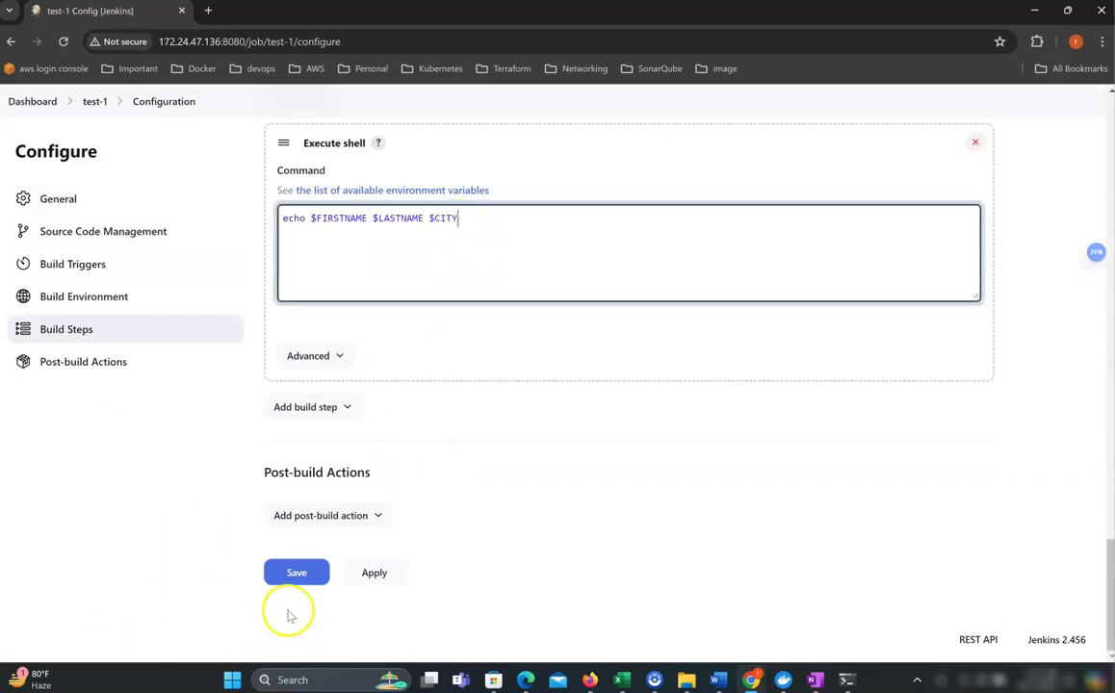
pyautogui.click(298, 572)
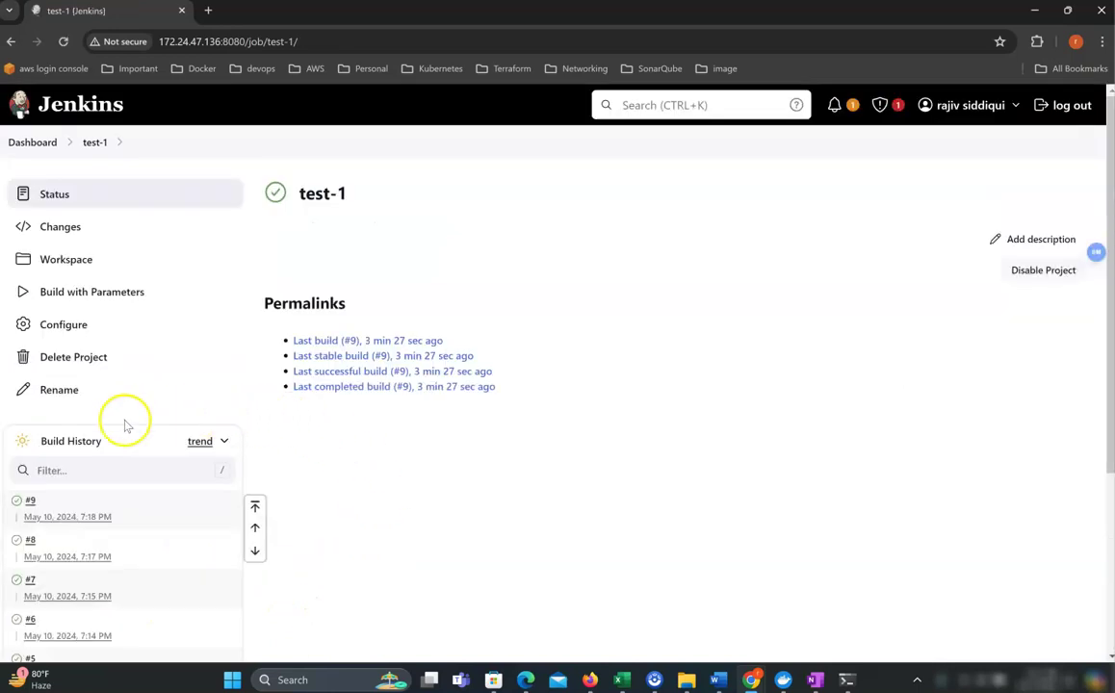
# Step: Run build #10 with CITY khulna and confirm its console output echoes khulna
pyautogui.click(89, 293)
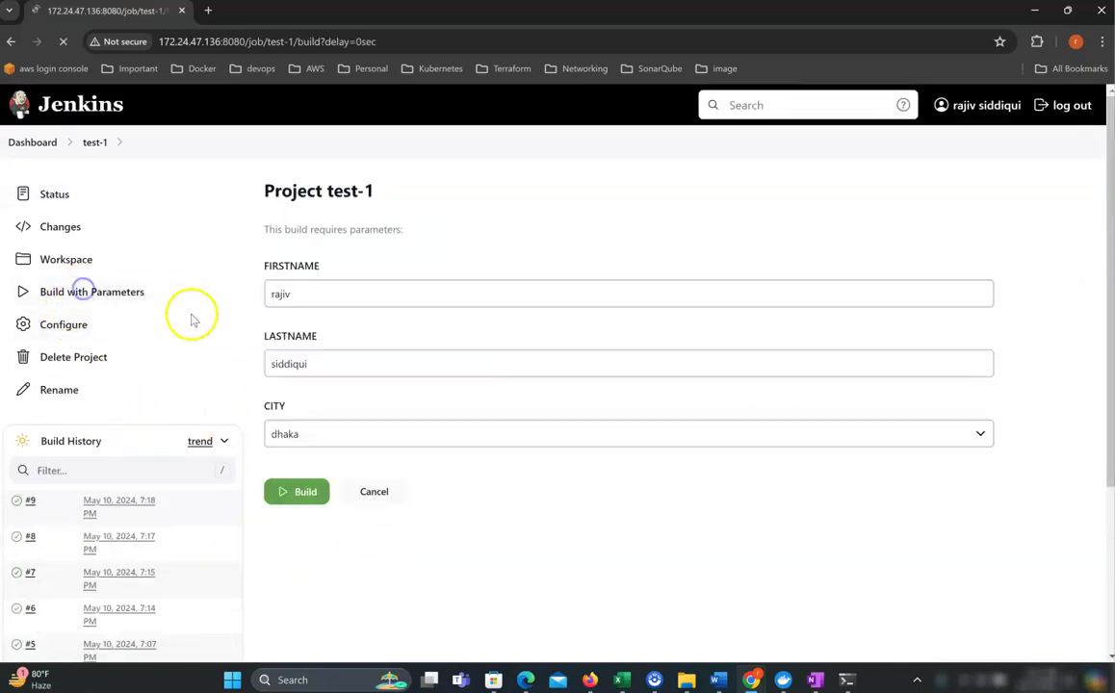
pyautogui.click(323, 435)
pyautogui.click(317, 466)
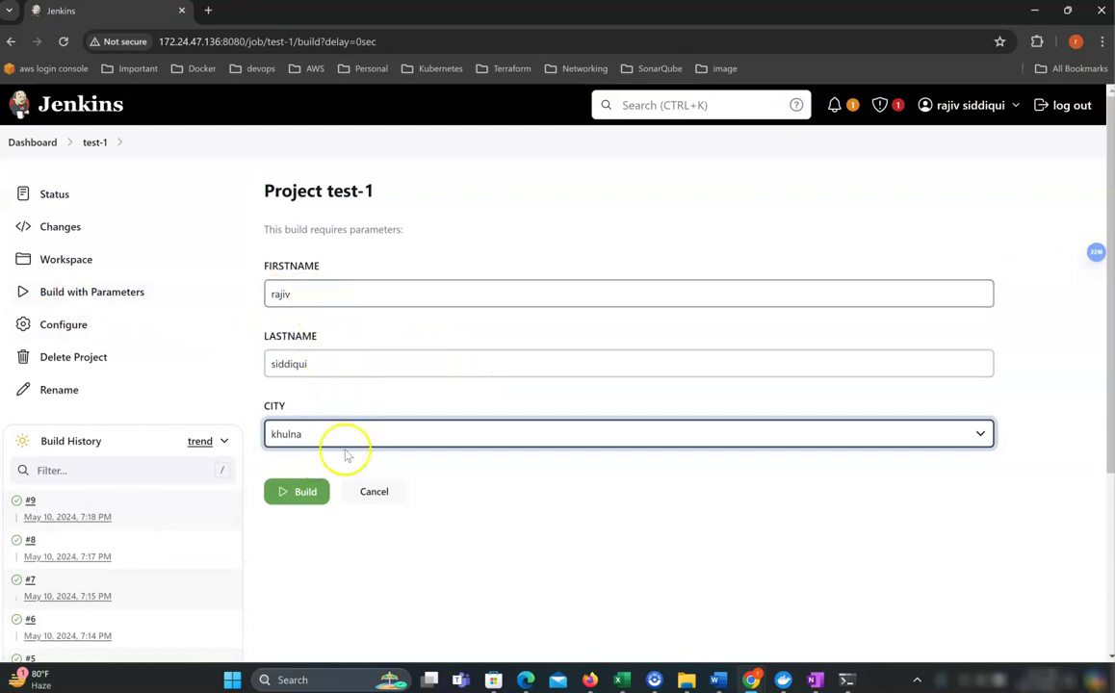
pyautogui.click(306, 491)
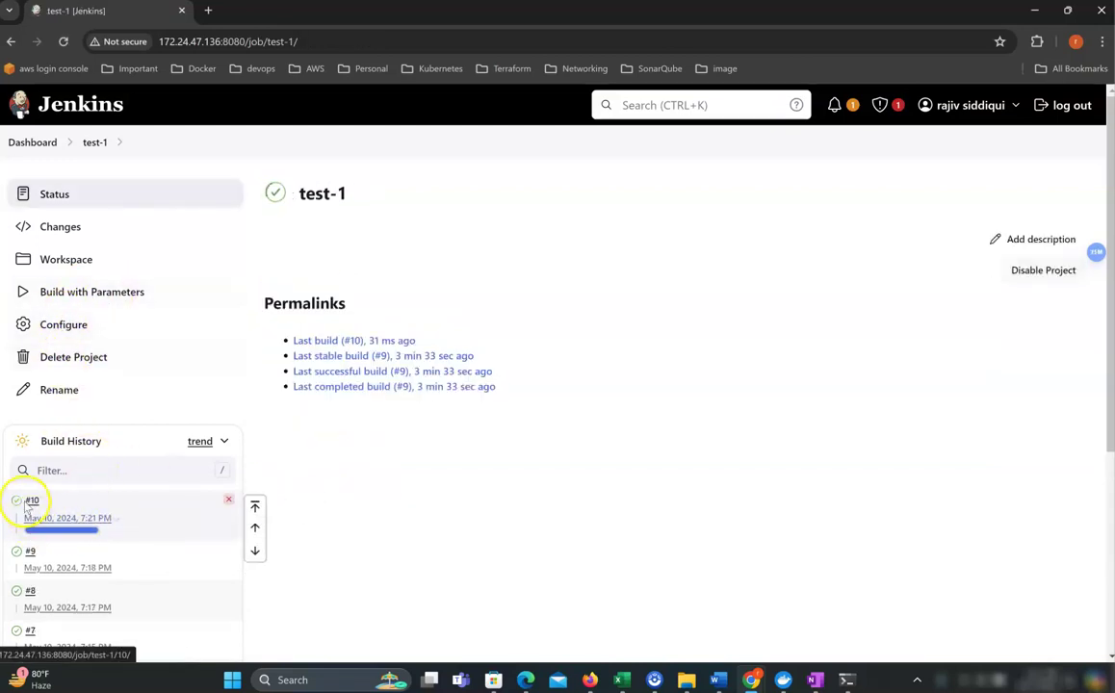
pyautogui.click(19, 500)
pyautogui.moveTo(280, 324); pyautogui.dragTo(362, 325)
pyautogui.doubleClick(372, 324)
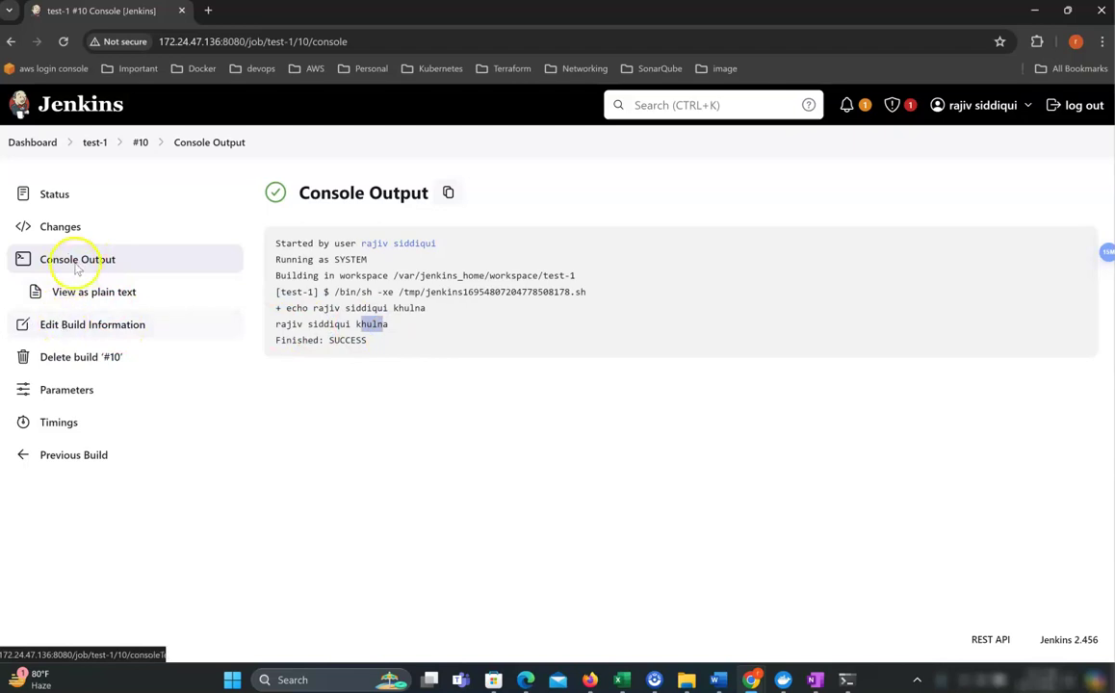
pyautogui.click(95, 142)
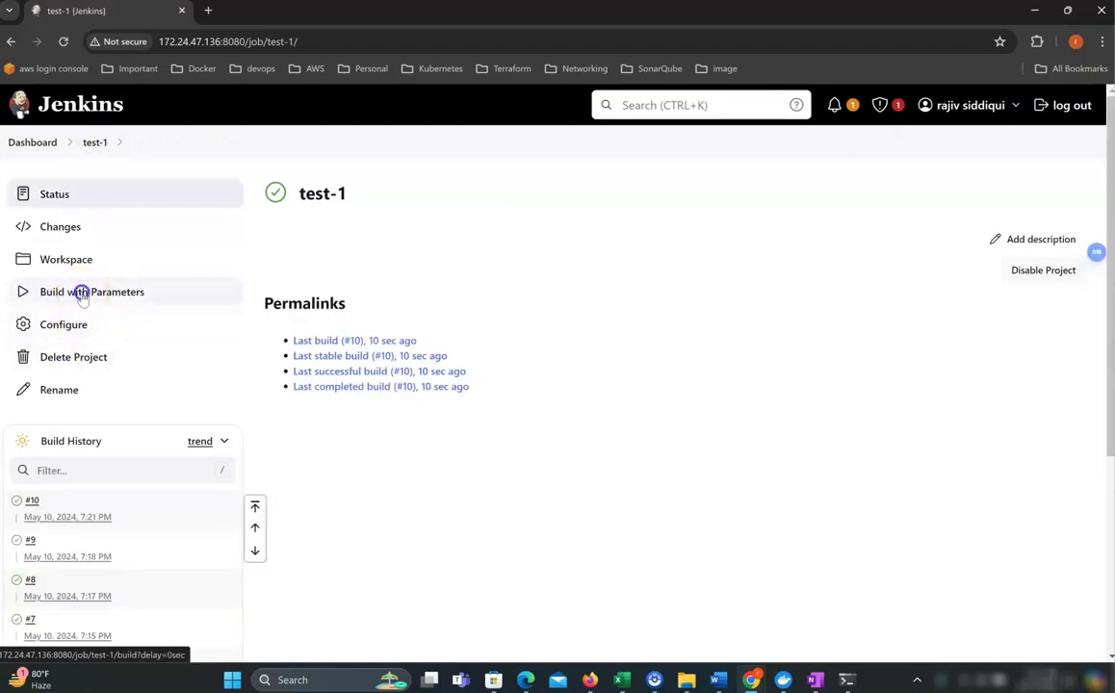
# Step: Run build #11 with the default CITY dhaka and review its console output
pyautogui.click(82, 292)
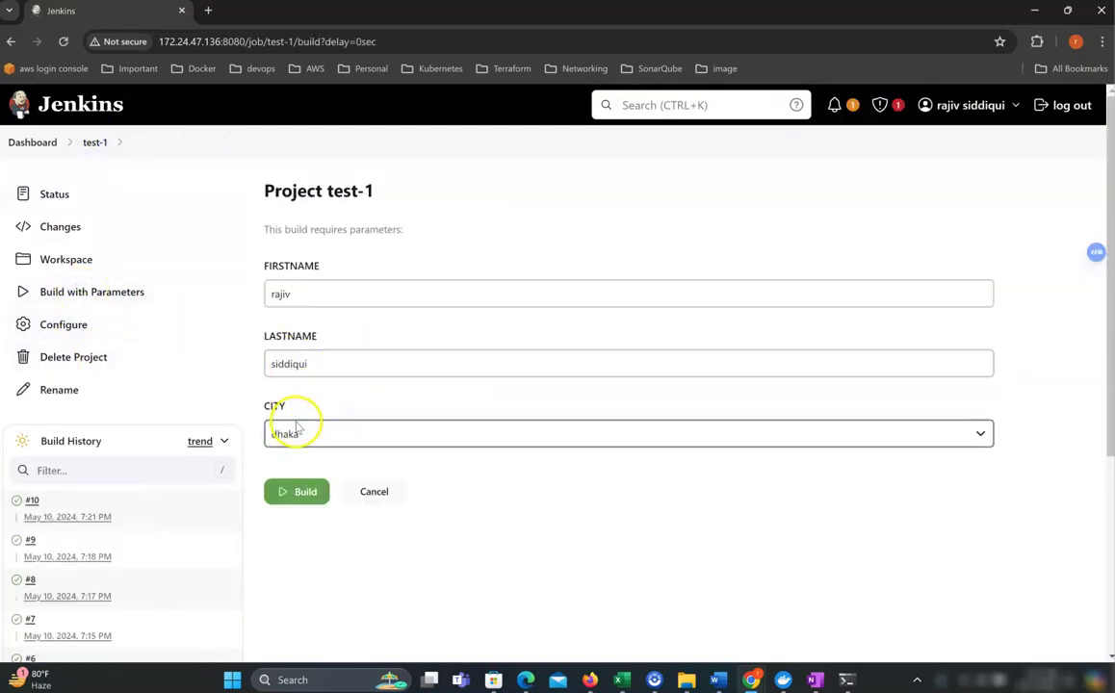
pyautogui.click(295, 491)
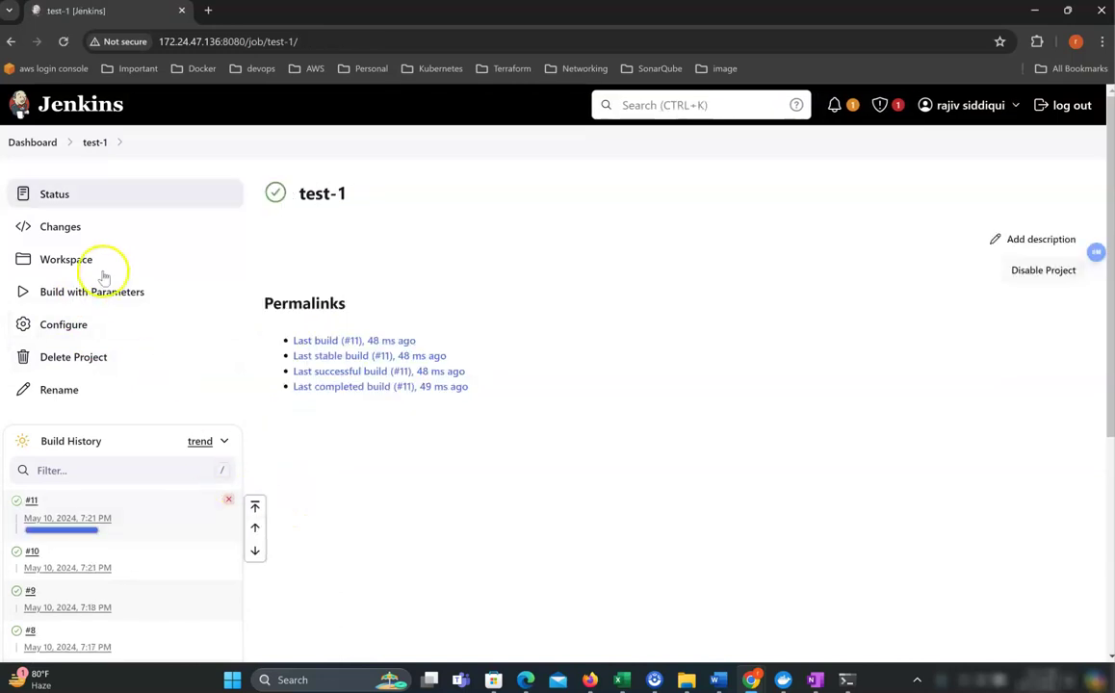
pyautogui.click(28, 501)
pyautogui.moveTo(277, 326); pyautogui.dragTo(363, 325)
pyautogui.click(382, 325)
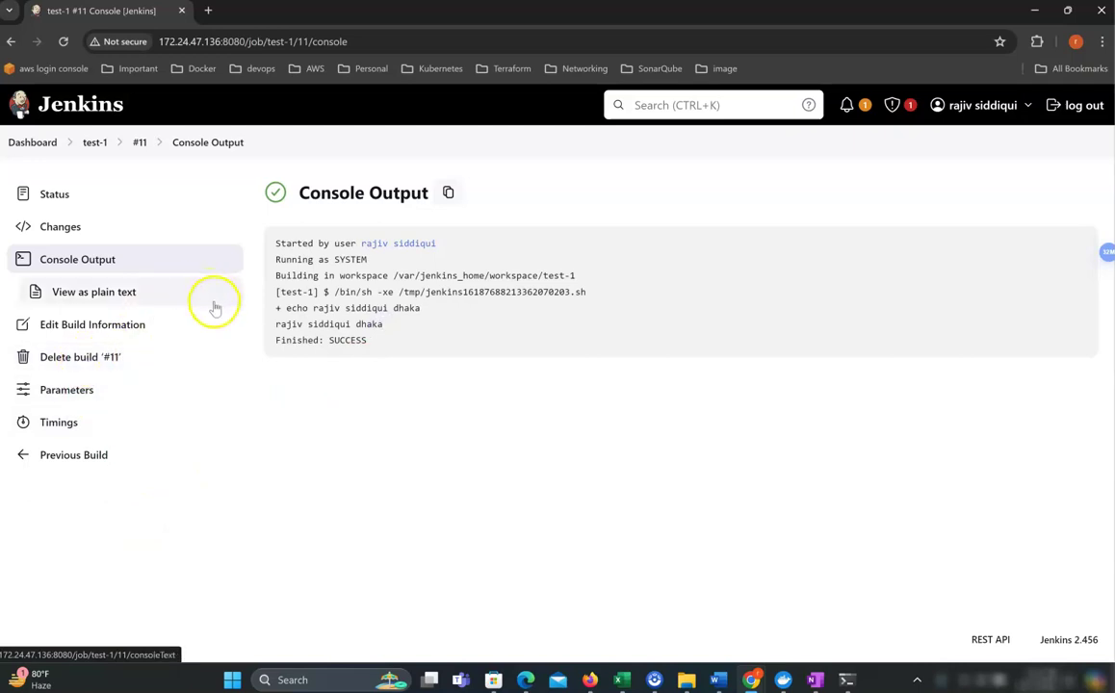
# Step: Add a SHOW boolean parameter to test-1 that is true by default
pyautogui.click(101, 144)
pyautogui.click(67, 324)
pyautogui.scroll(-6, 448, 465)
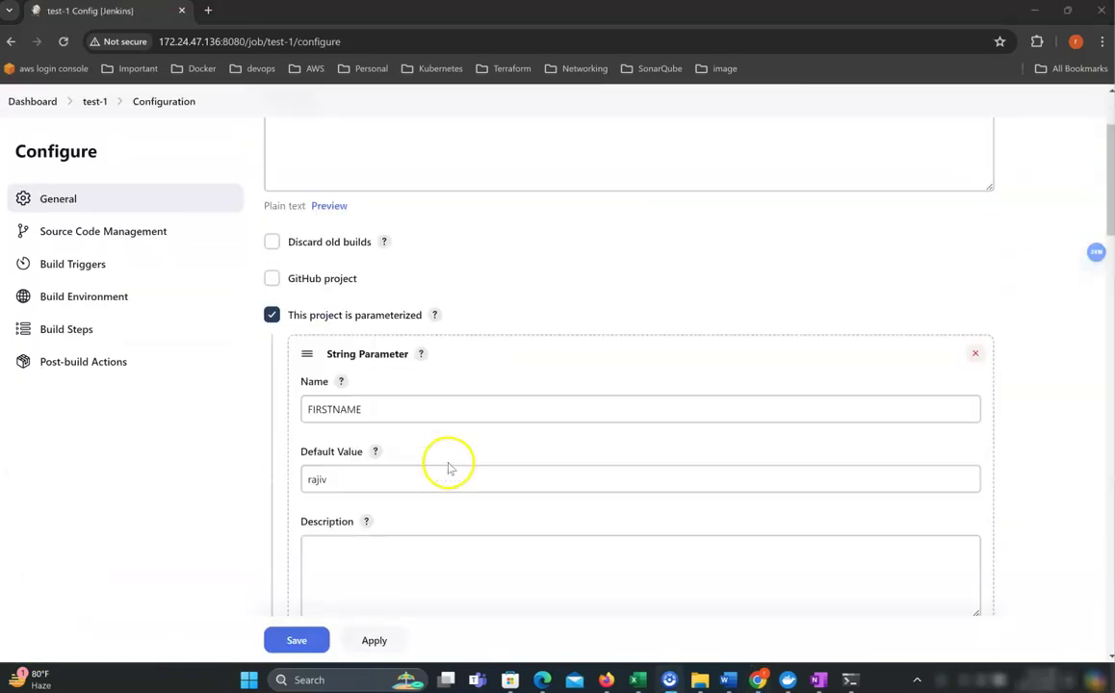
pyautogui.scroll(-6, 448, 465)
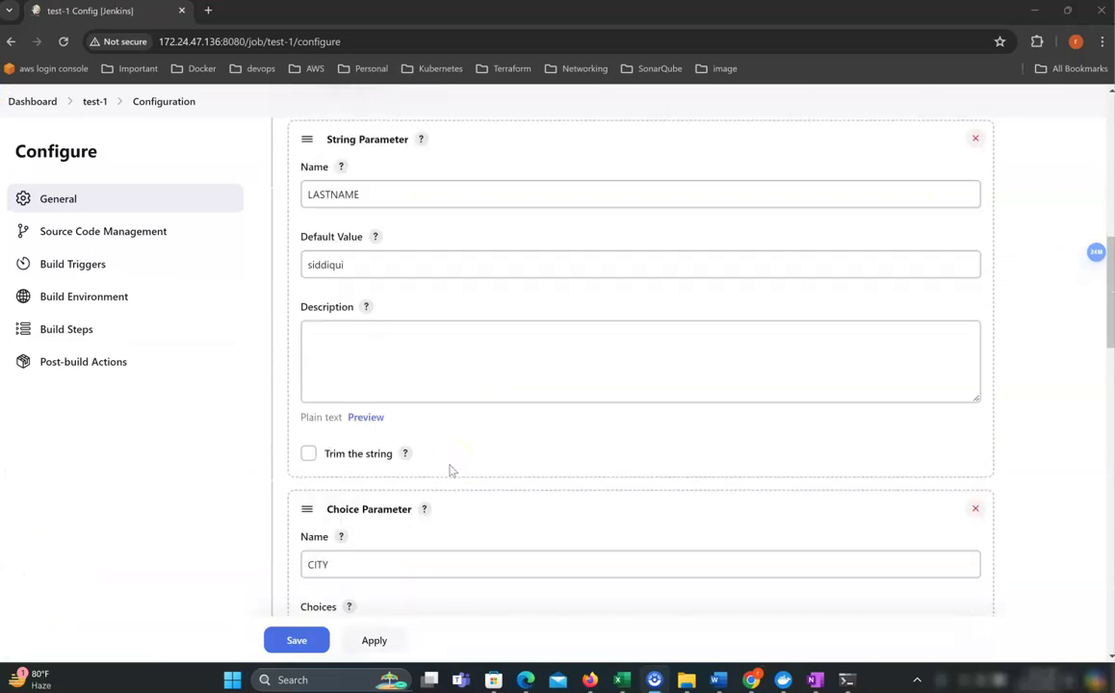
pyautogui.scroll(-2, 449, 468)
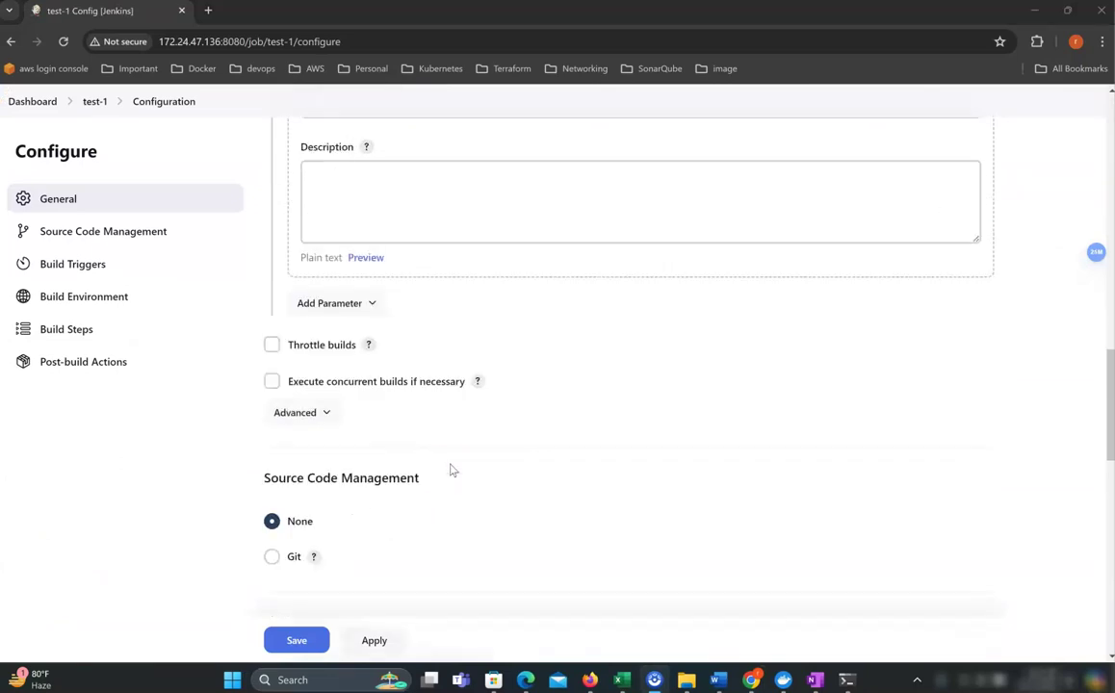
pyautogui.click(372, 305)
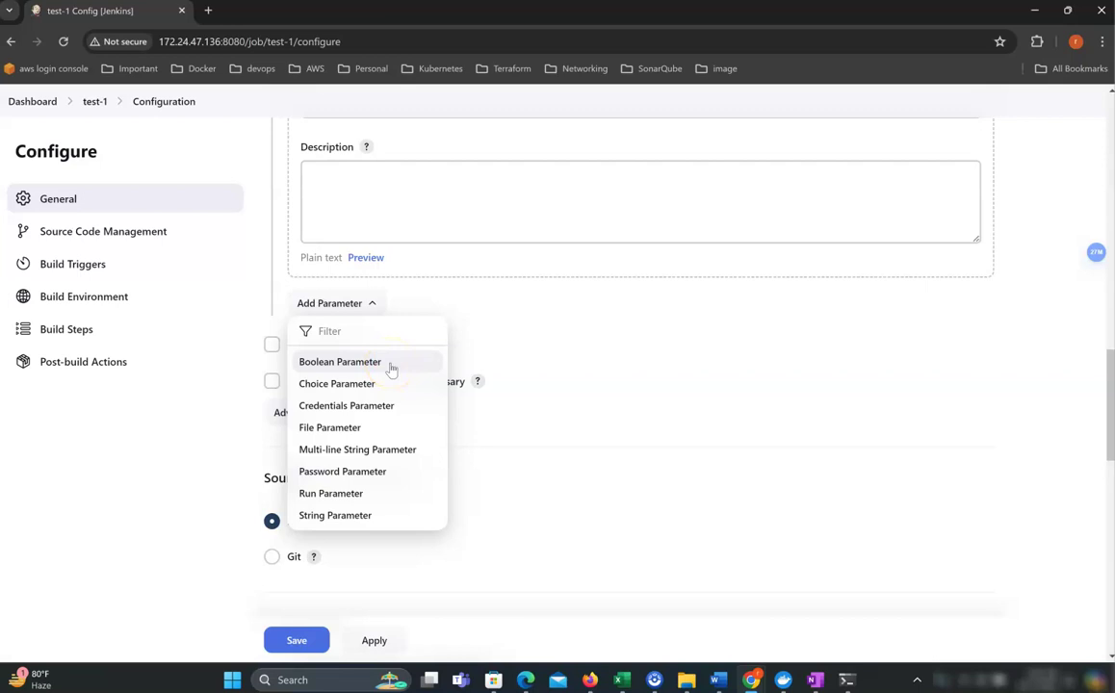
pyautogui.click(391, 363)
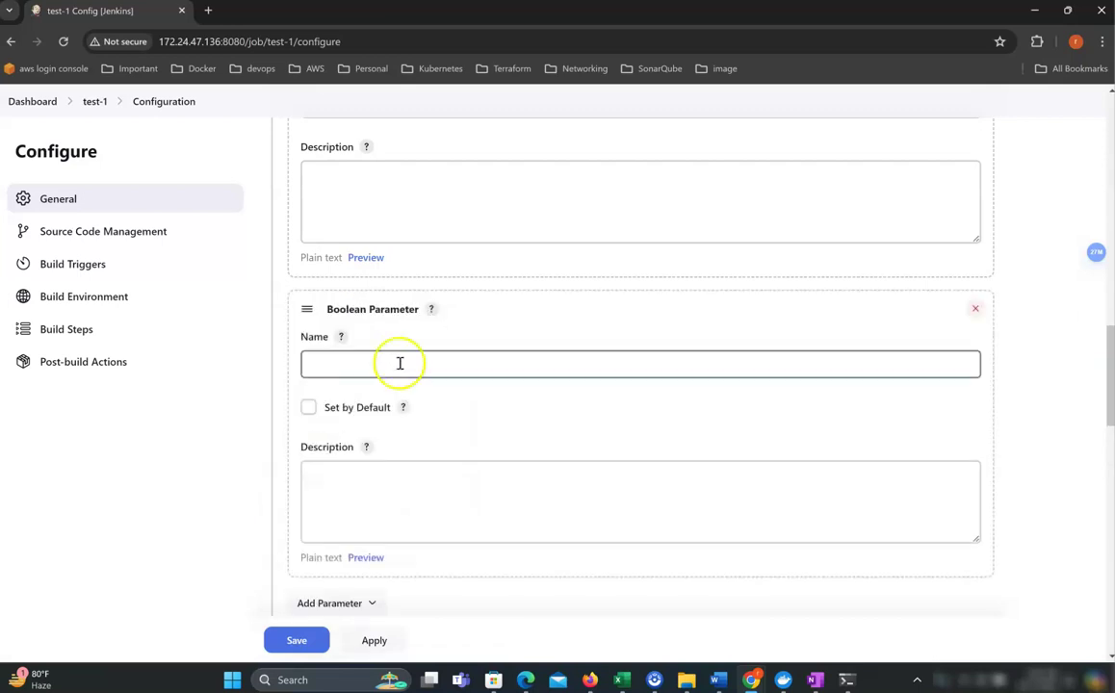
pyautogui.click(440, 365)
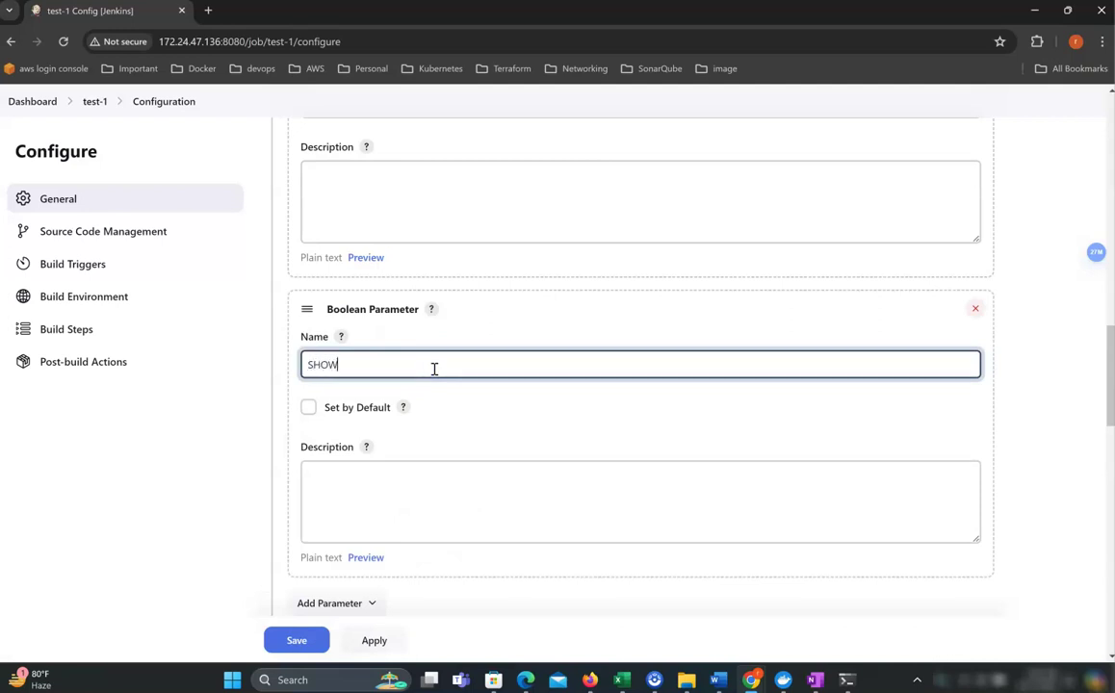
pyautogui.click(308, 408)
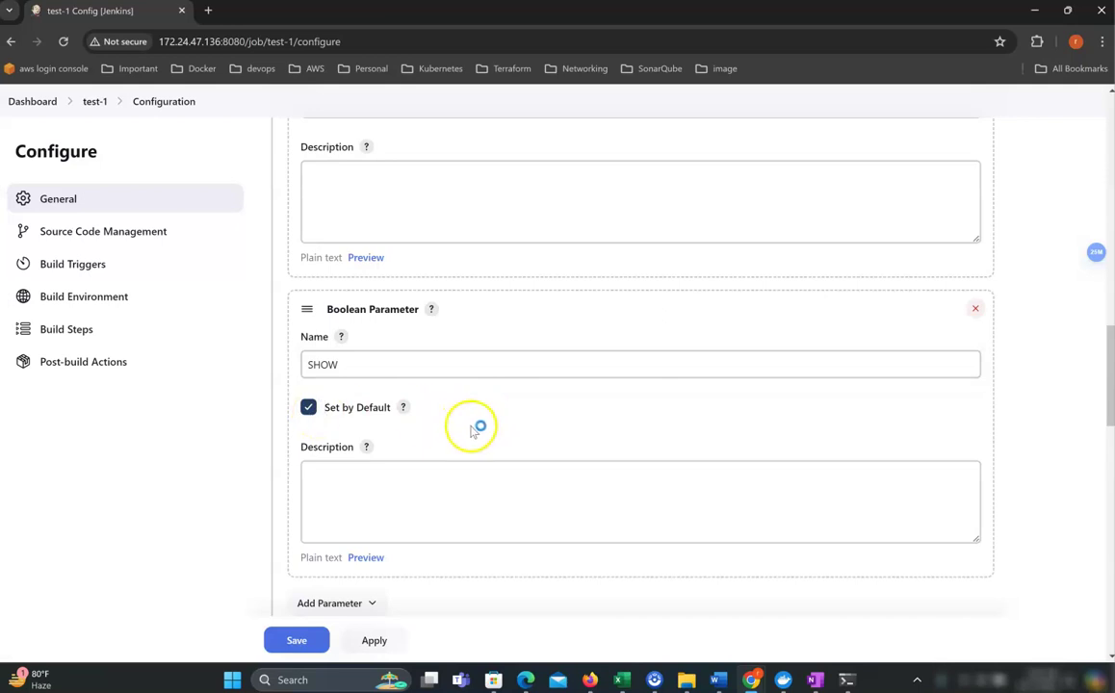
# Step: Delete the CITY choice parameter and change $CITY to $SHOW in the shell command
pyautogui.scroll(3, 472, 428)
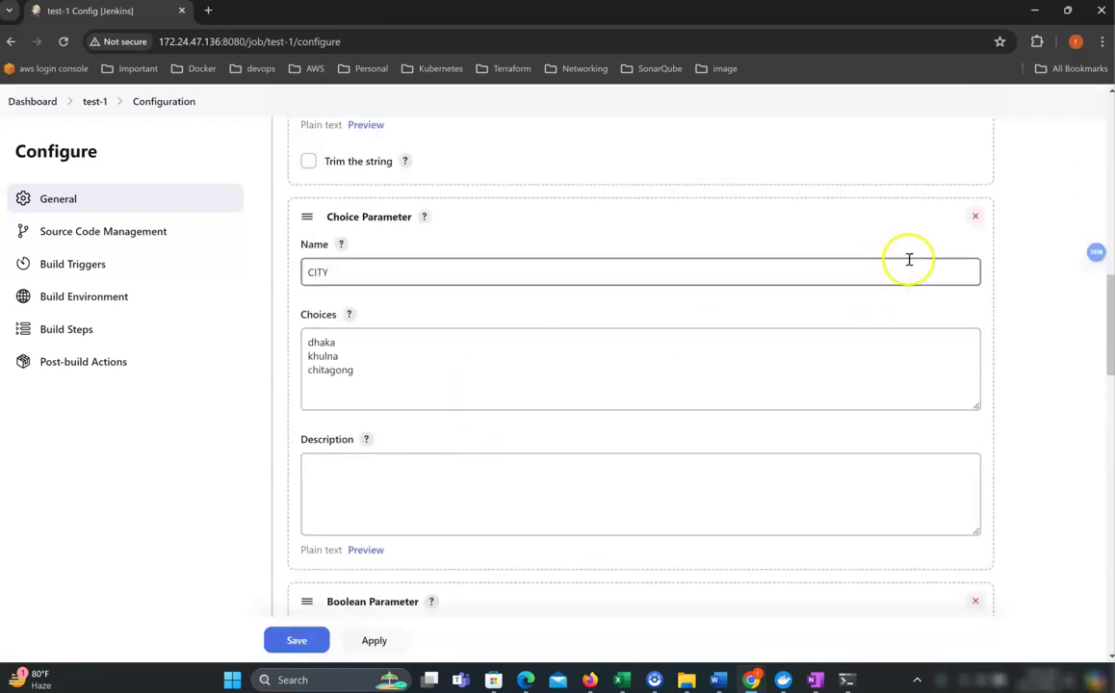
pyautogui.click(975, 218)
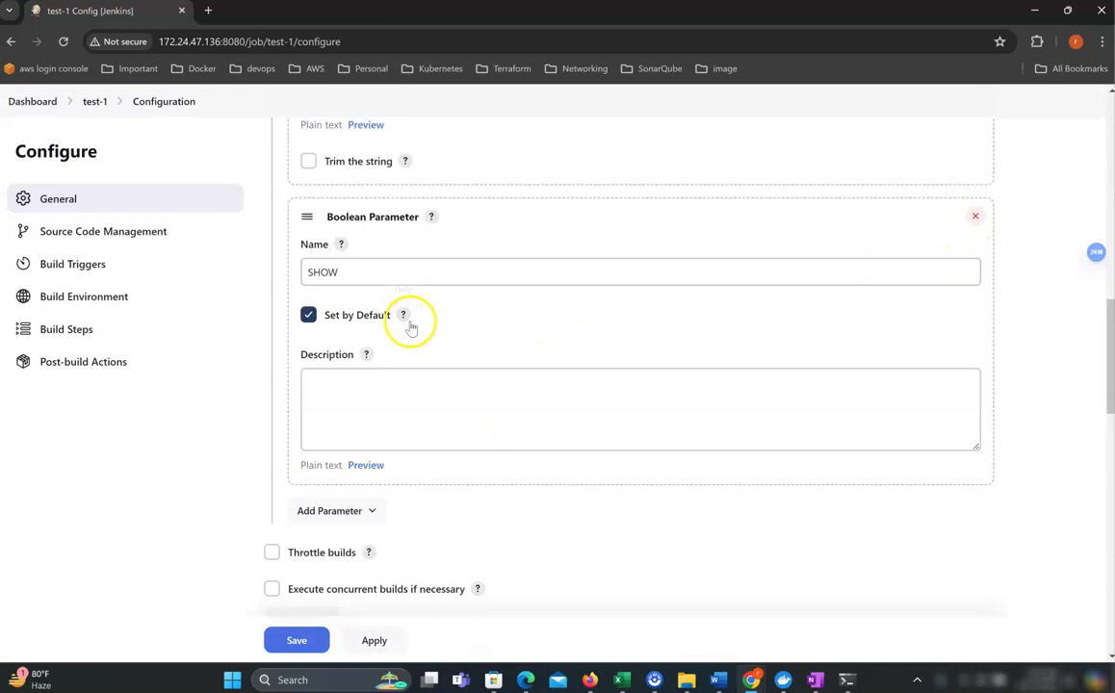
pyautogui.scroll(3, 430, 336)
pyautogui.scroll(3, 424, 342)
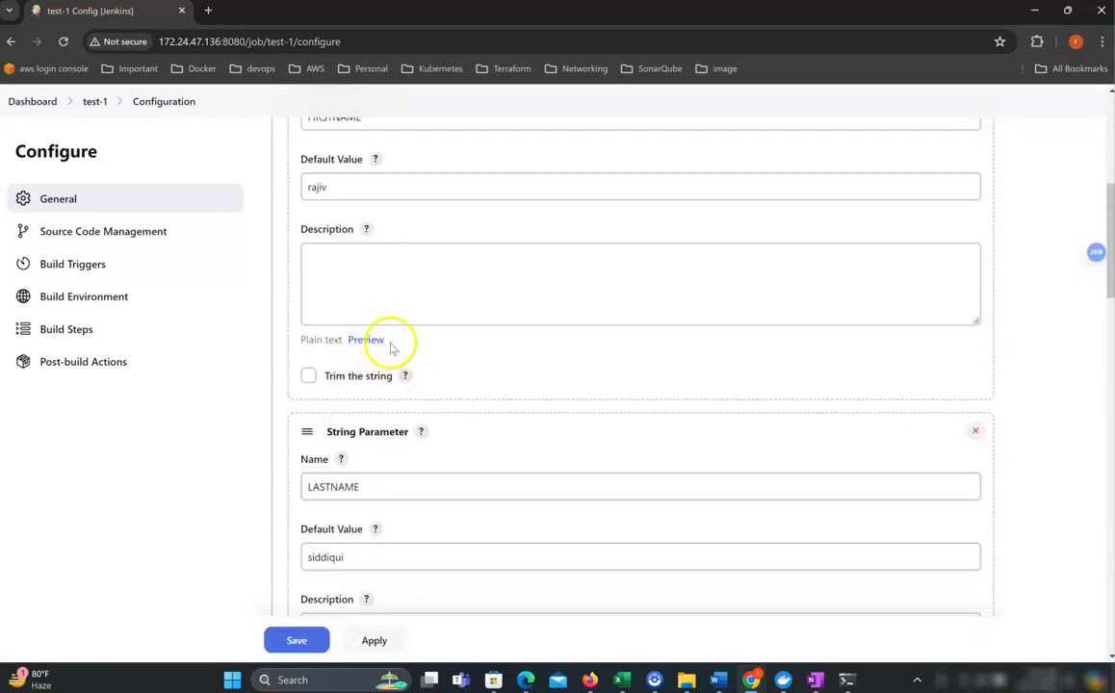
pyautogui.scroll(-3, 385, 344)
pyautogui.scroll(-15, 382, 322)
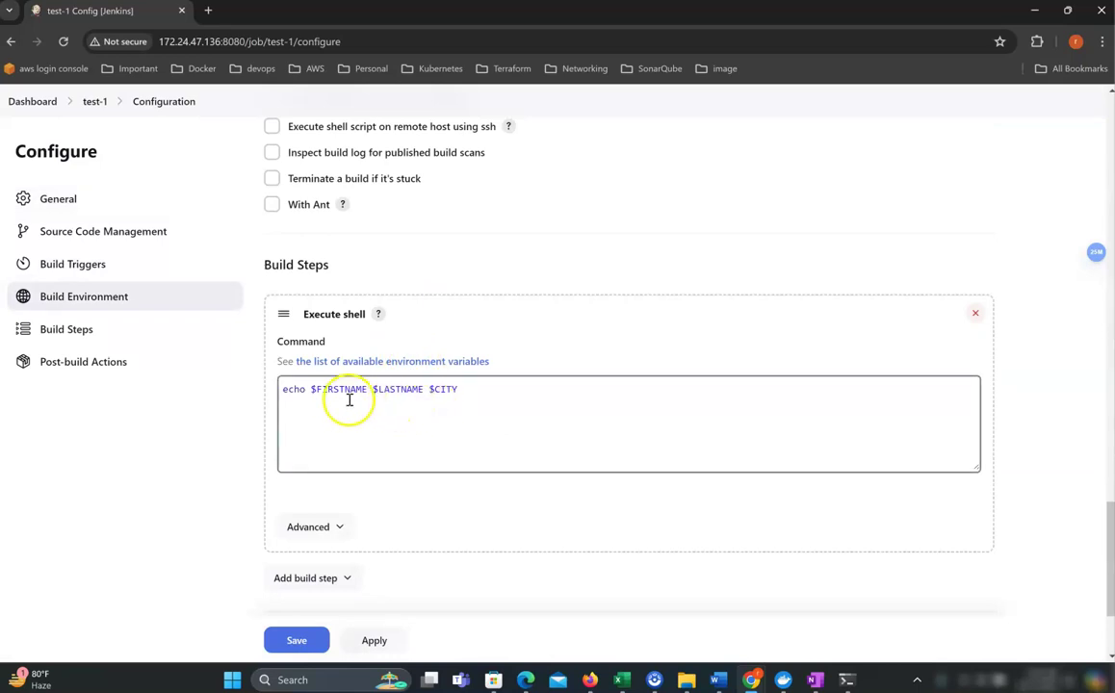
pyautogui.click(464, 390)
pyautogui.press('BackSpace')
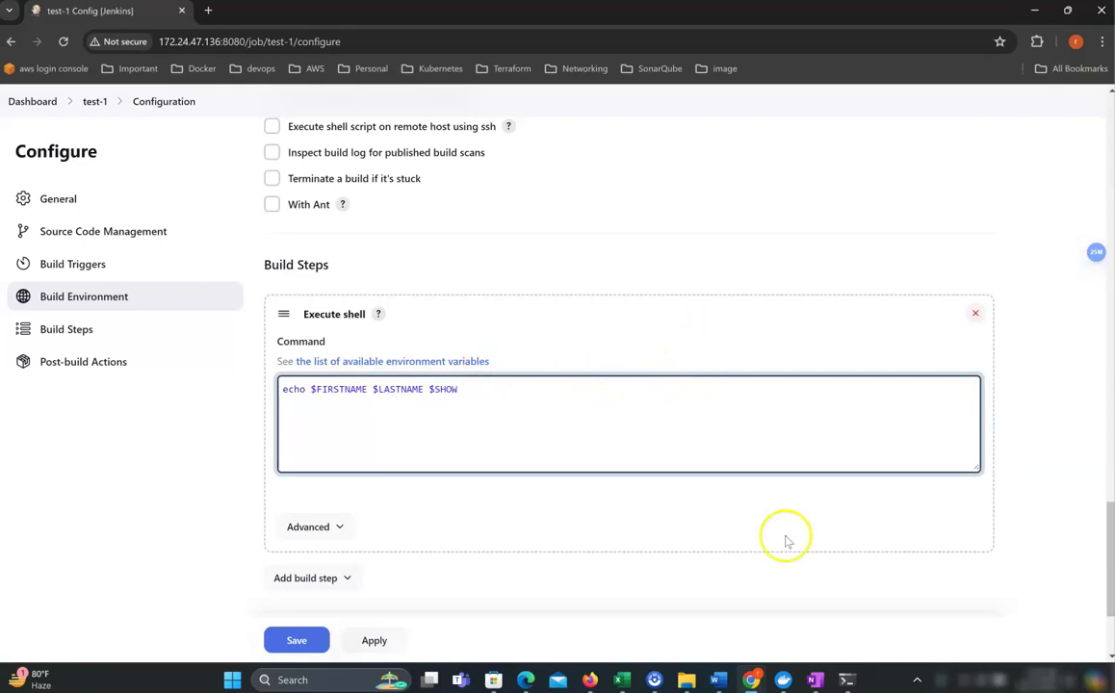
pyautogui.click(847, 680)
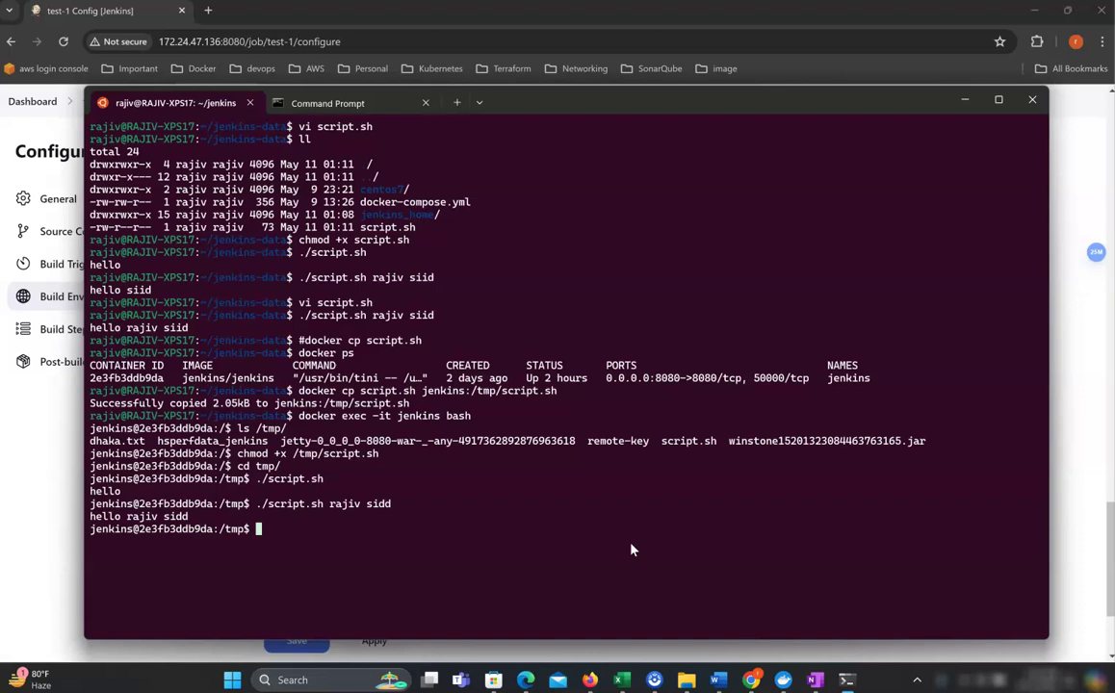
# Step: Exit the jenkins container shell, list the jenkins-data files, and open script.sh in vi
pyautogui.write('exit')
pyautogui.press('Return')
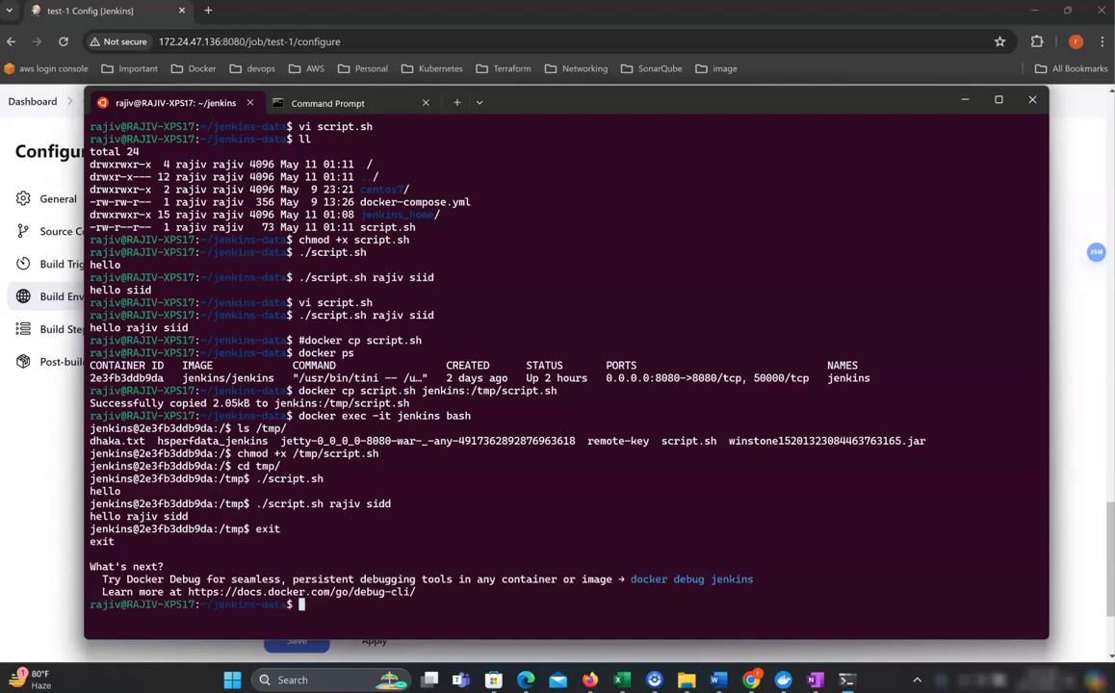
pyautogui.write('ls')
pyautogui.press('Return')
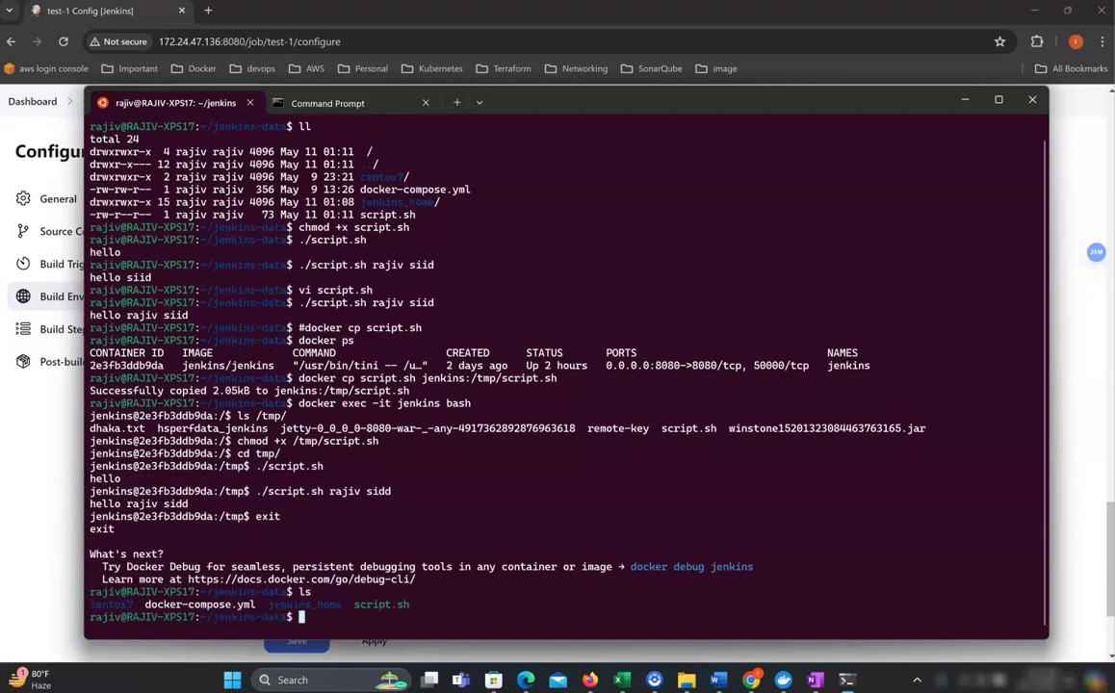
pyautogui.write('vi script.sh')
pyautogui.press('Return')
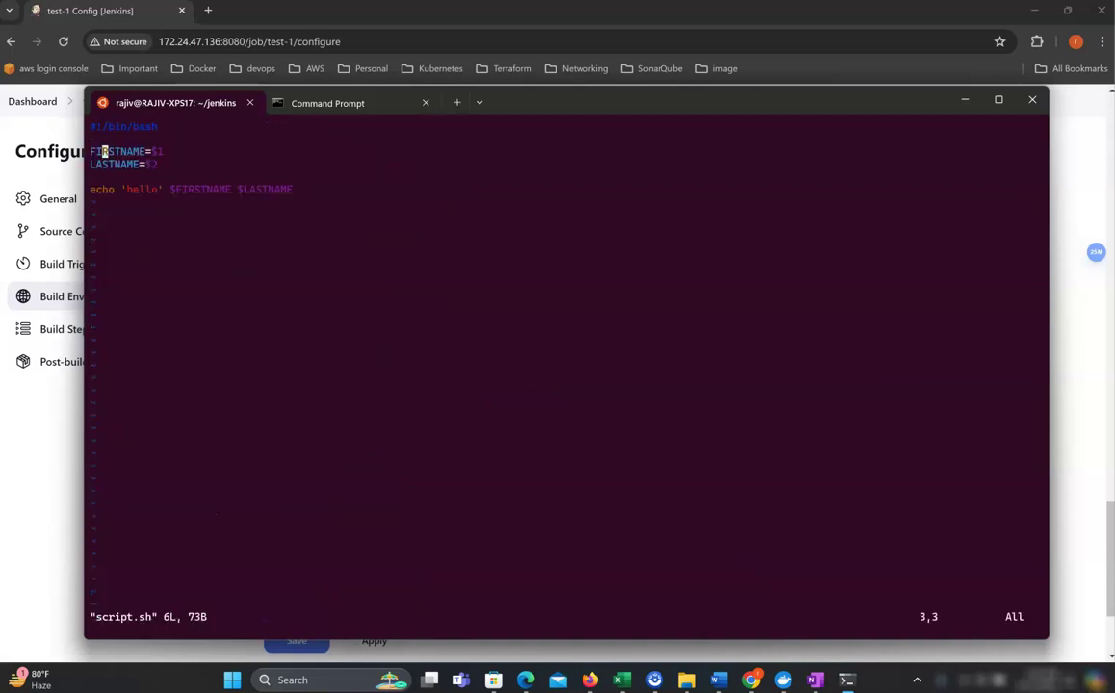
# Step: Add SHOW=$3 and an if $SHOW = 'true' block echoing hello, else 'please selct show', closed with fi
pyautogui.press('i')
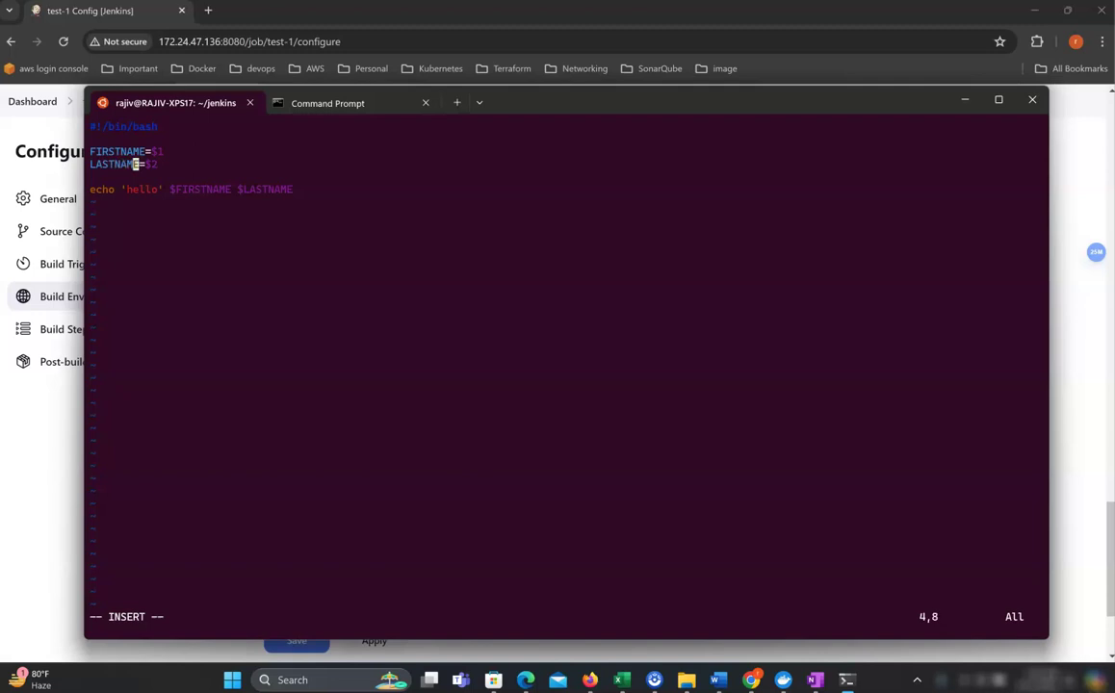
pyautogui.press('Right')
pyautogui.press('Return')
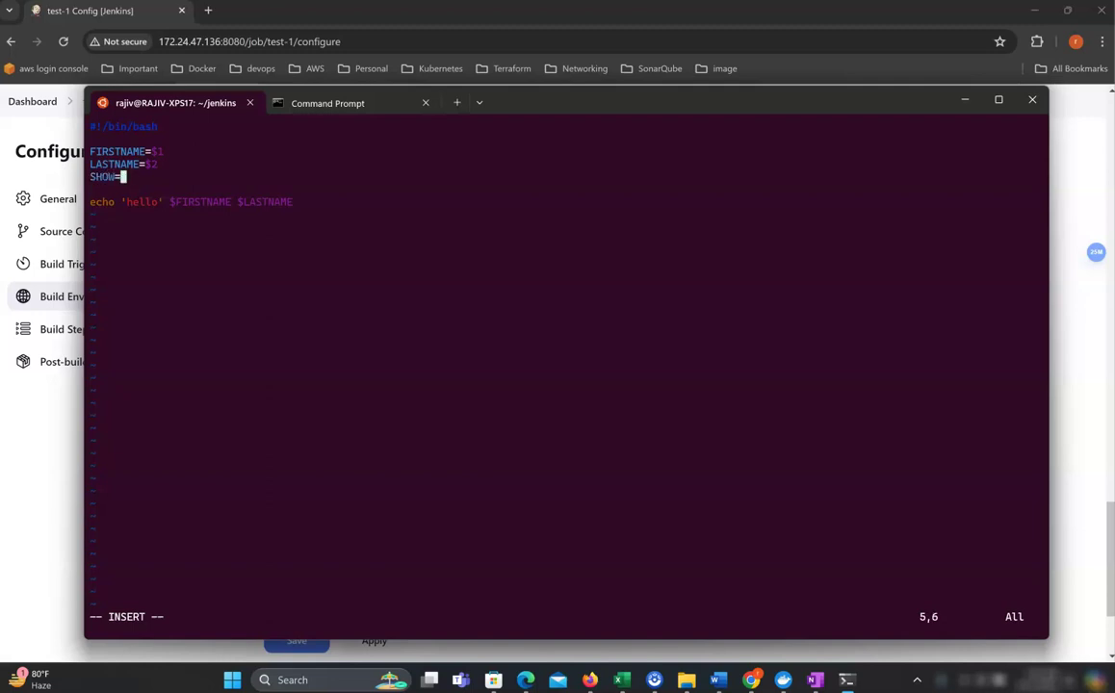
pyautogui.write('SHOW=$3')
pyautogui.press('Return')
pyautogui.press('Return')
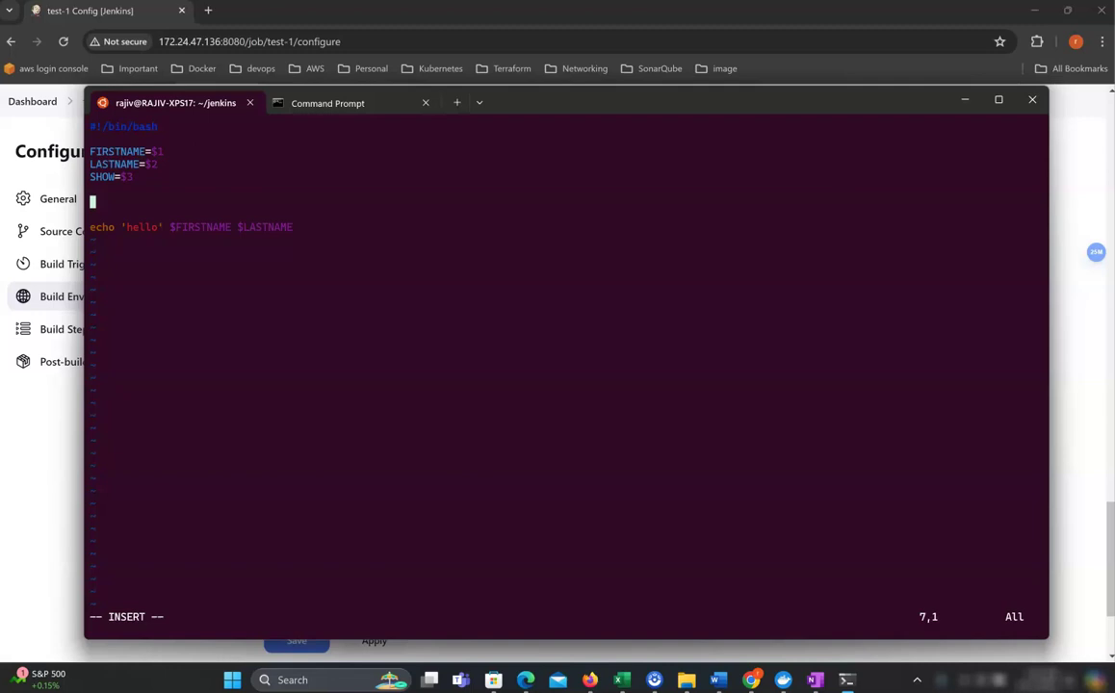
pyautogui.write('if []')
pyautogui.write("$SHOW = ''")
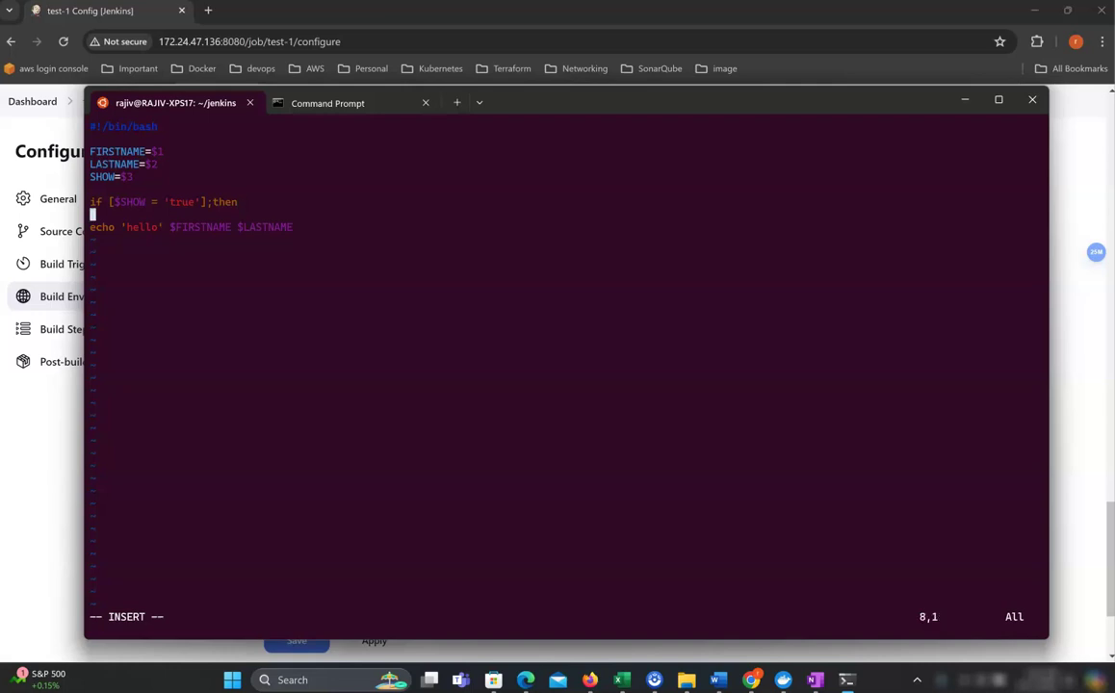
pyautogui.press('Delete')
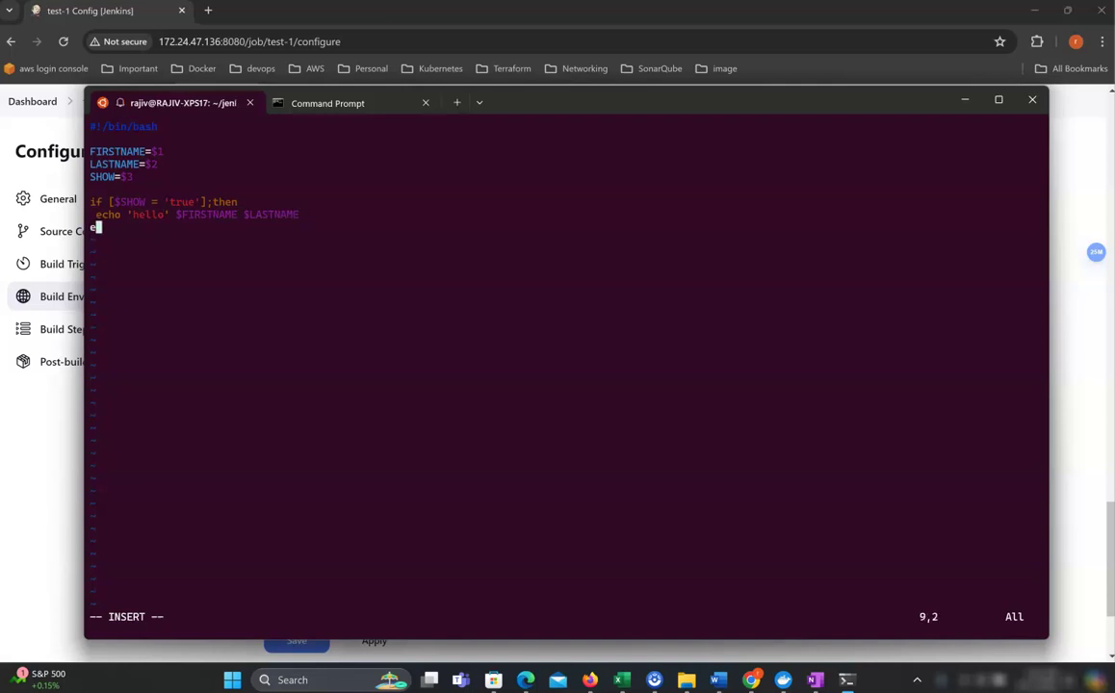
pyautogui.press('Return')
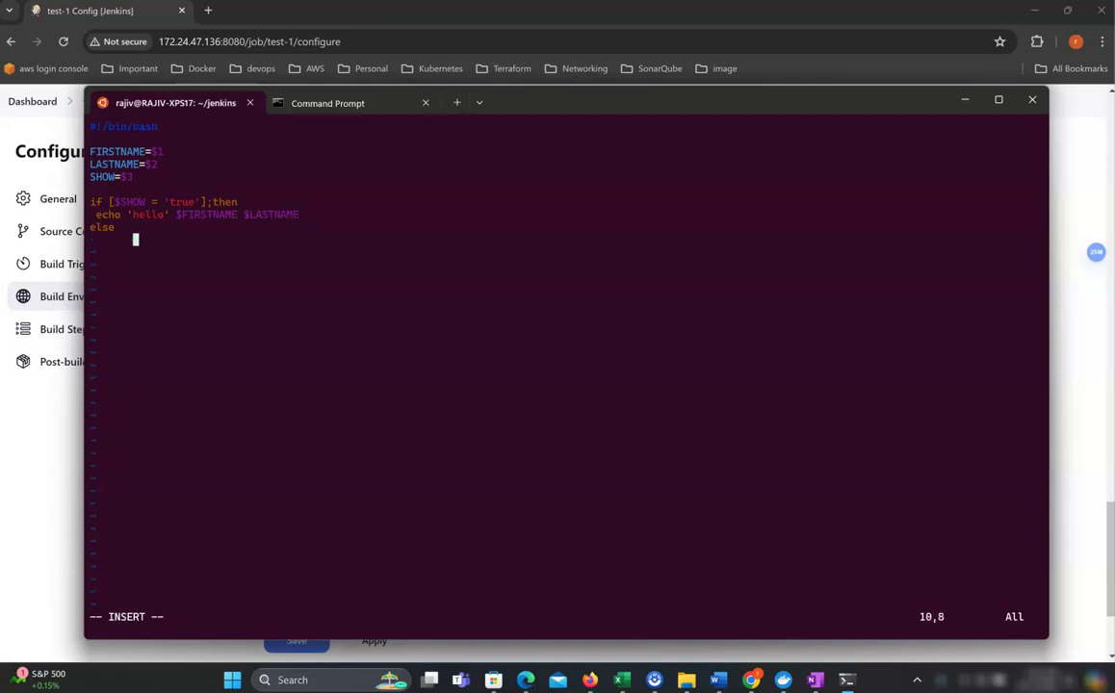
pyautogui.press('BackSpace')
pyautogui.press('BackSpace')
pyautogui.write("echo 'please selct show'")
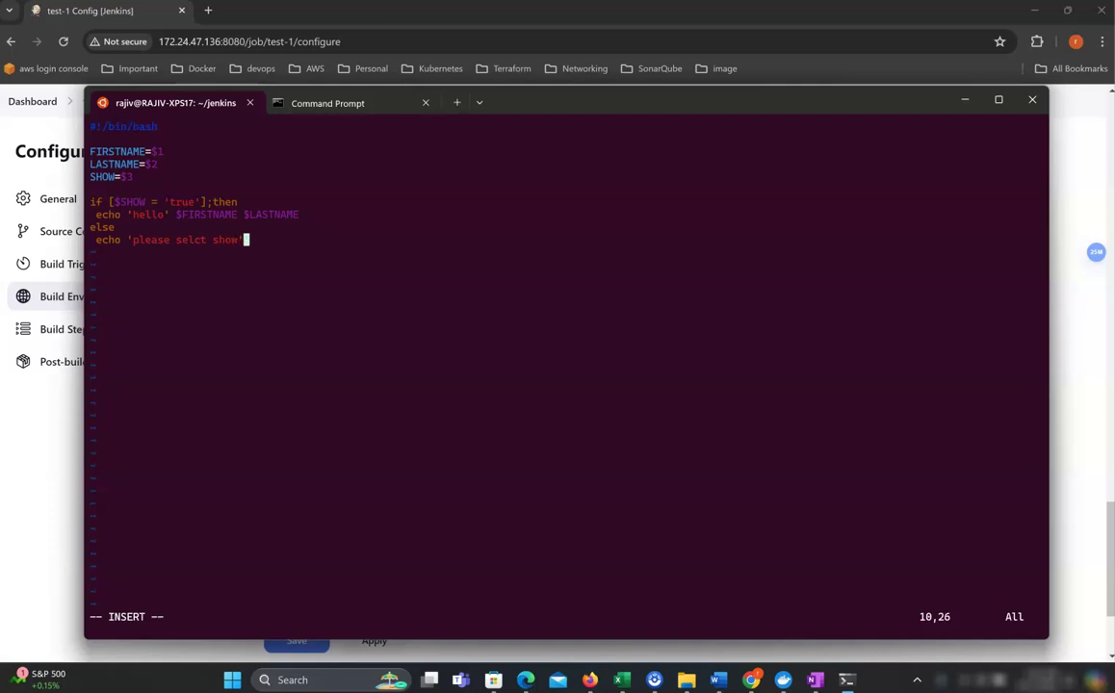
pyautogui.press('Return')
pyautogui.write('fi')
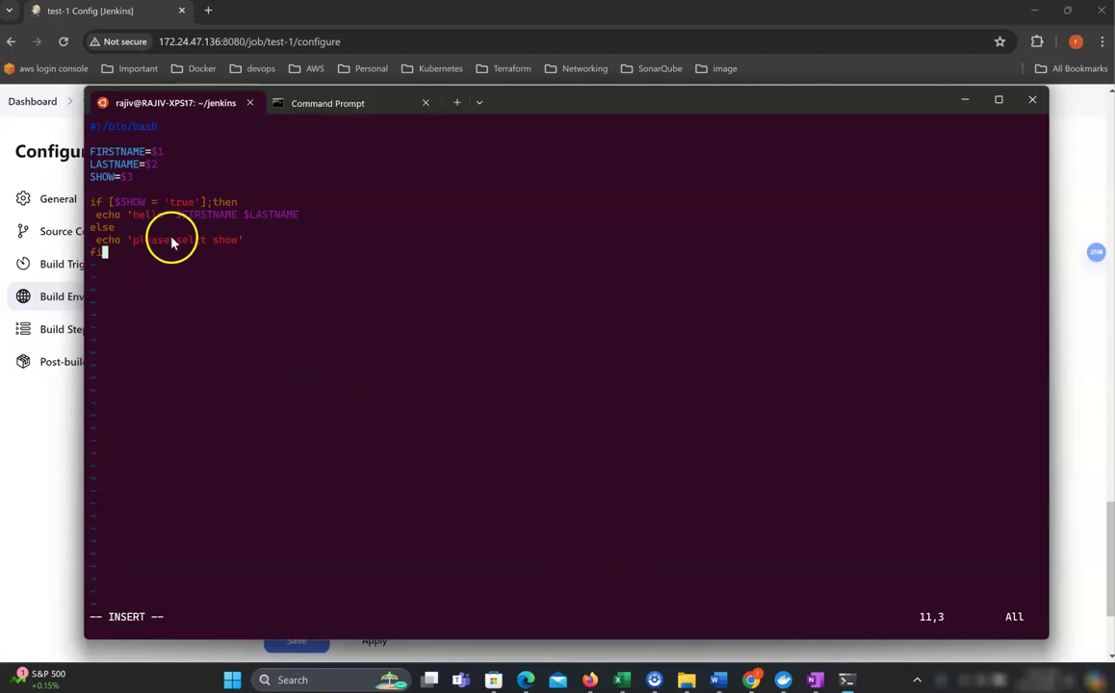
# Step: Review the new if/else block, then save and quit script.sh with :wq
pyautogui.moveTo(109, 202); pyautogui.dragTo(206, 205)
pyautogui.moveTo(319, 219); pyautogui.dragTo(101, 223)
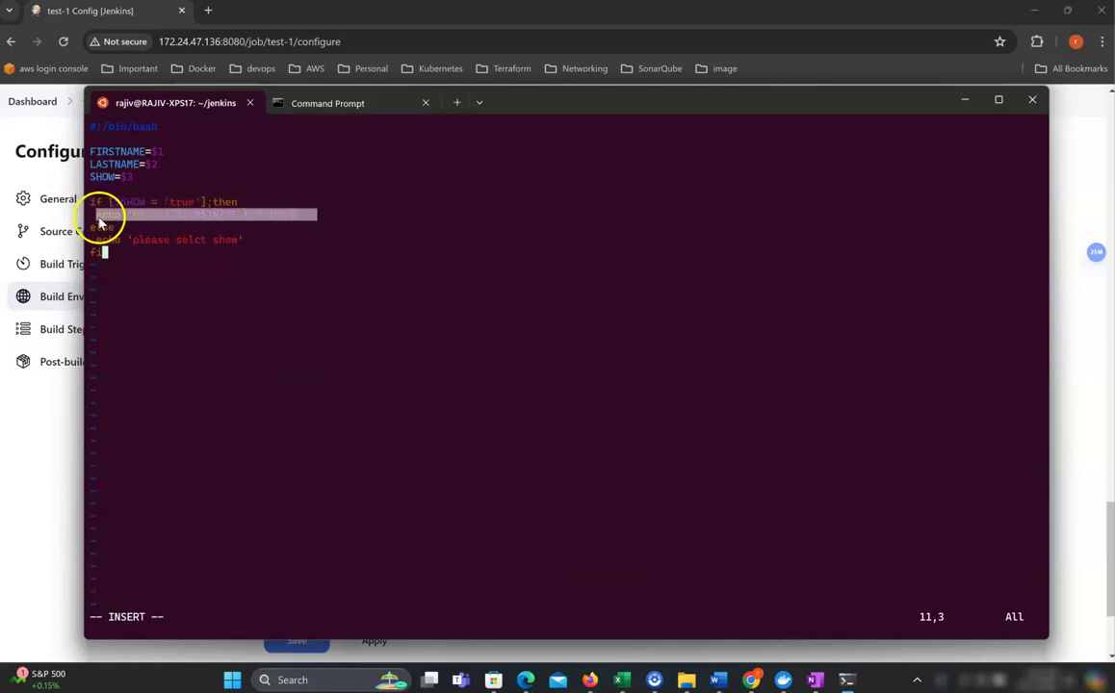
pyautogui.moveTo(250, 242); pyautogui.dragTo(144, 252)
pyautogui.click(159, 258)
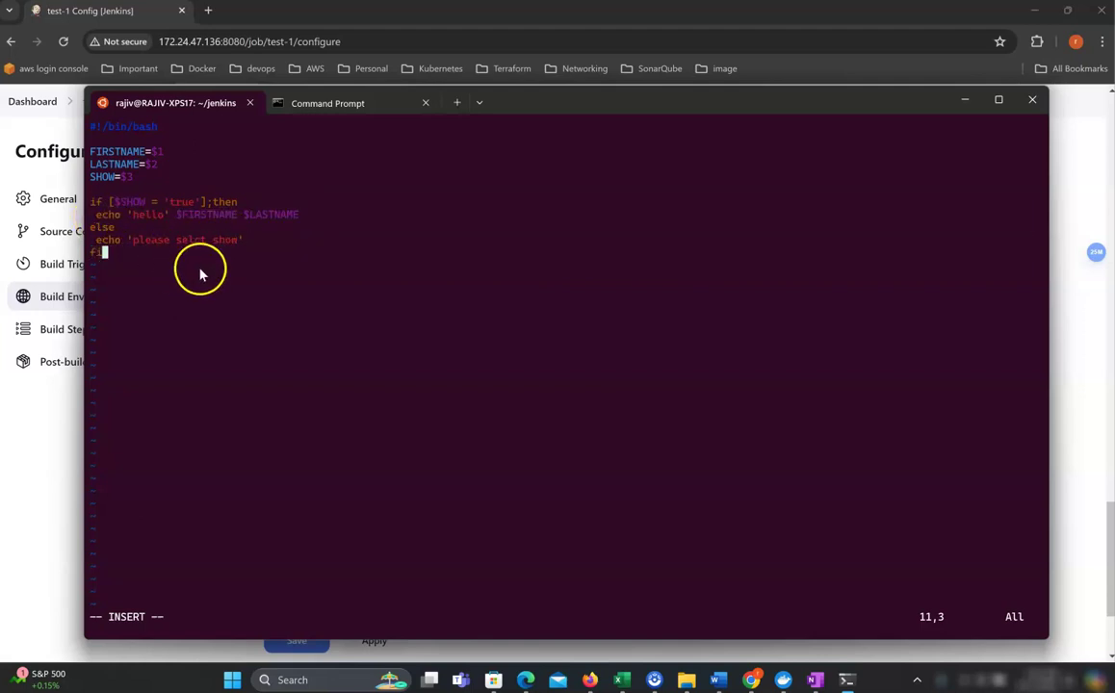
pyautogui.press('Escape')
pyautogui.write(':wq')
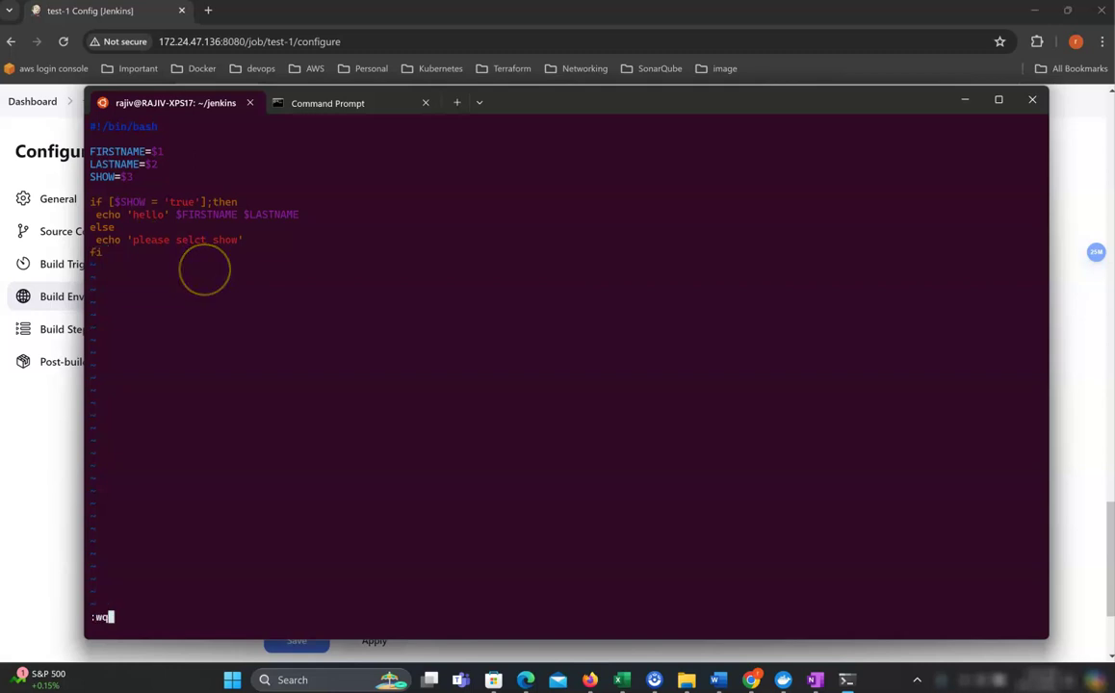
pyautogui.press('Return')
pyautogui.write('./script.sh ')
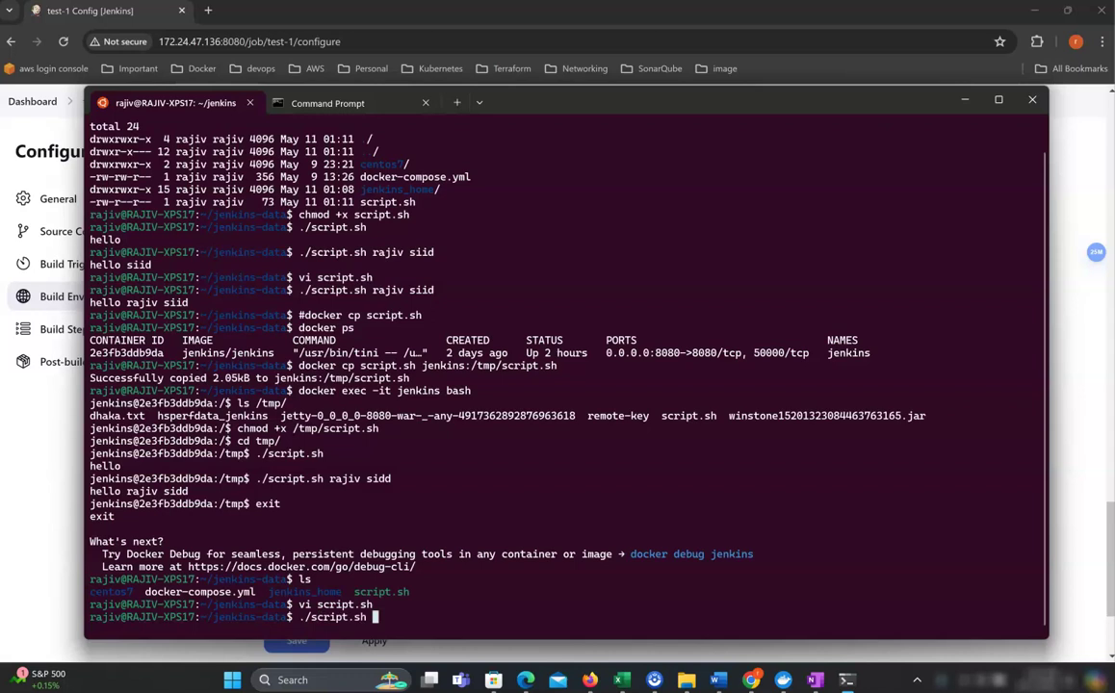
# Step: Run script.sh with only two name arguments, then reopen it in vi
pyautogui.press('Return')
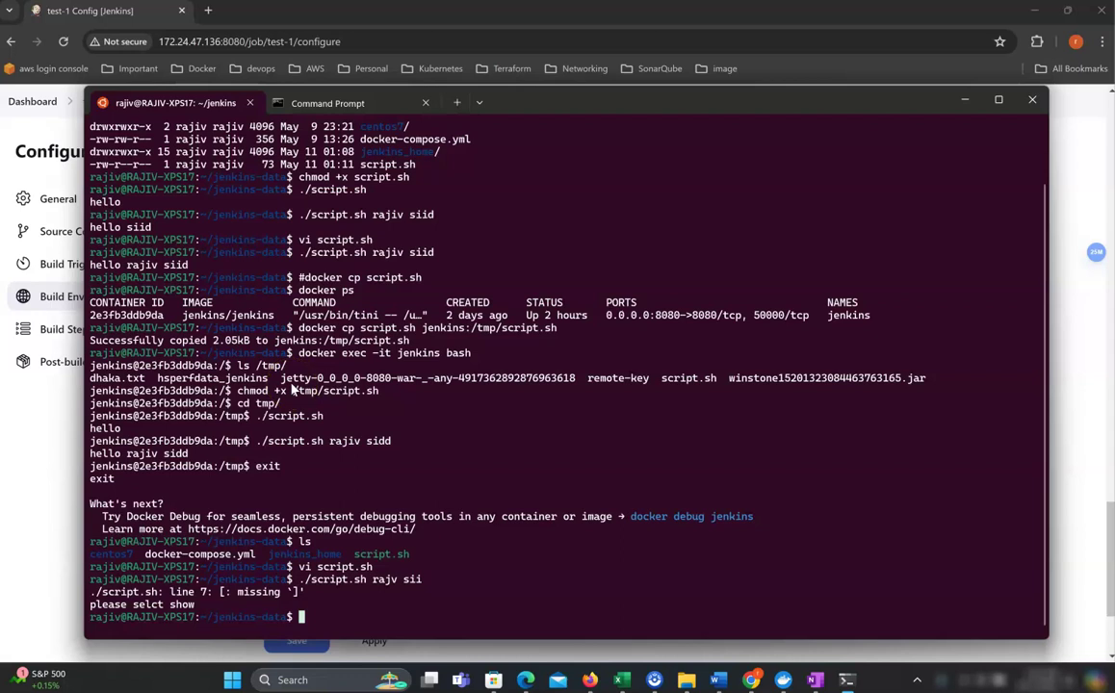
pyautogui.write('vi script.sh')
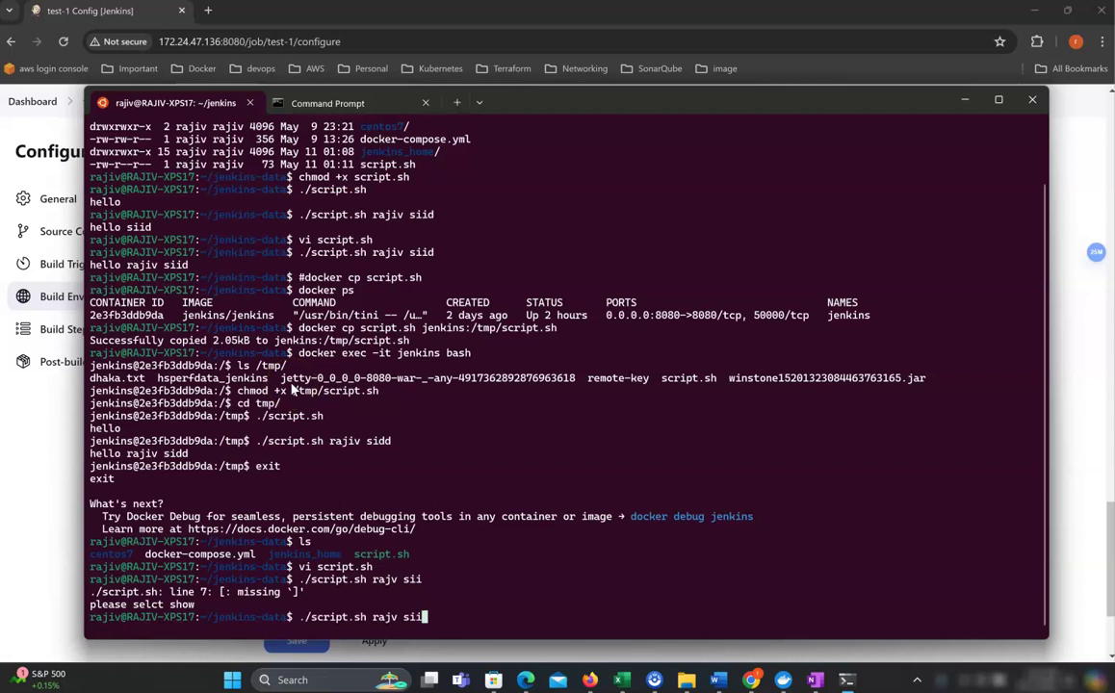
pyautogui.press('Return')
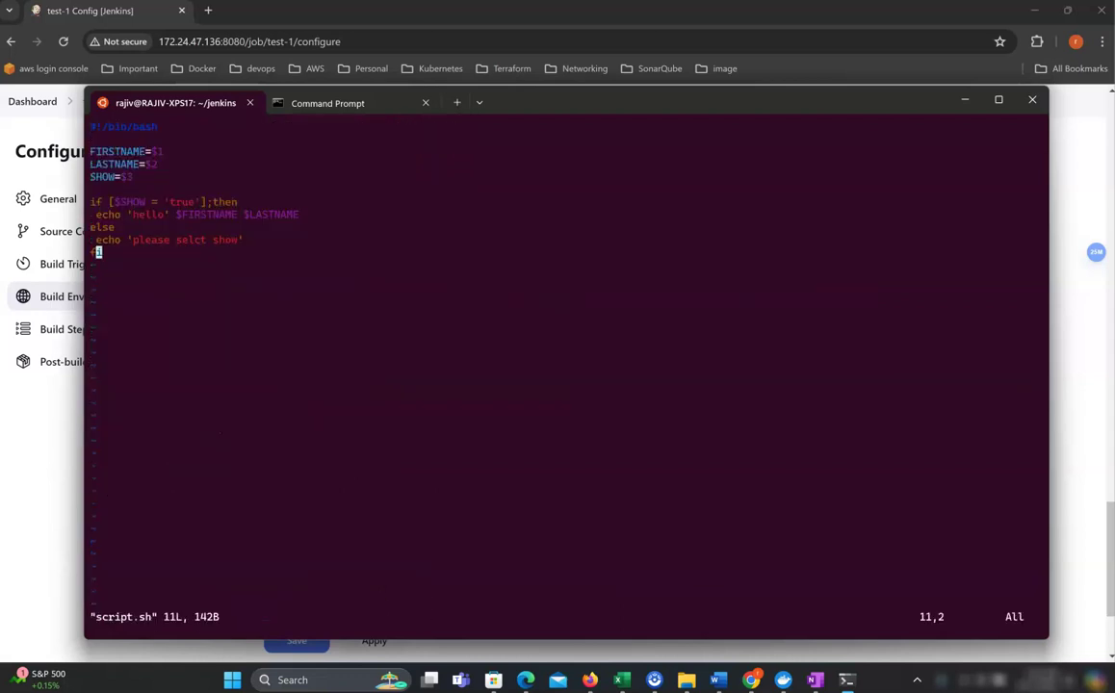
# Step: Move the cursor along line 7's if condition to the quote before 'true'
pyautogui.press('Up')
pyautogui.press('Up')
pyautogui.press('Up')
pyautogui.press('Up')
pyautogui.press('Right')
pyautogui.press('Right')
pyautogui.press('Right')
pyautogui.press('Right')
pyautogui.press('Right')
pyautogui.press('Right')
pyautogui.press('Right')
pyautogui.press('Right')
pyautogui.press('Right')
pyautogui.press('Right')
pyautogui.press('Right')
pyautogui.press('Right')
pyautogui.press('Right')
pyautogui.press('Right')
pyautogui.press('Right')
pyautogui.press('Right')
pyautogui.press('Right')
pyautogui.press('Down')
pyautogui.press('Down')
pyautogui.press('Up')
pyautogui.press('Up')
pyautogui.press('Right')
pyautogui.press('Right')
pyautogui.press('Left')
pyautogui.press('Left')
pyautogui.press('Left')
pyautogui.press('Left')
pyautogui.press('Left')
pyautogui.press('Left')
pyautogui.press('Down')
pyautogui.press('Left')
pyautogui.press('Up')
pyautogui.press('Left')
pyautogui.press('Left')
# Step: Remove the spaces around '=' so line 7 reads if [$SHOW='true'], then save with :wq
pyautogui.press('a')
pyautogui.press('BackSpace')
pyautogui.press('BackSpace')
pyautogui.press('BackSpace')
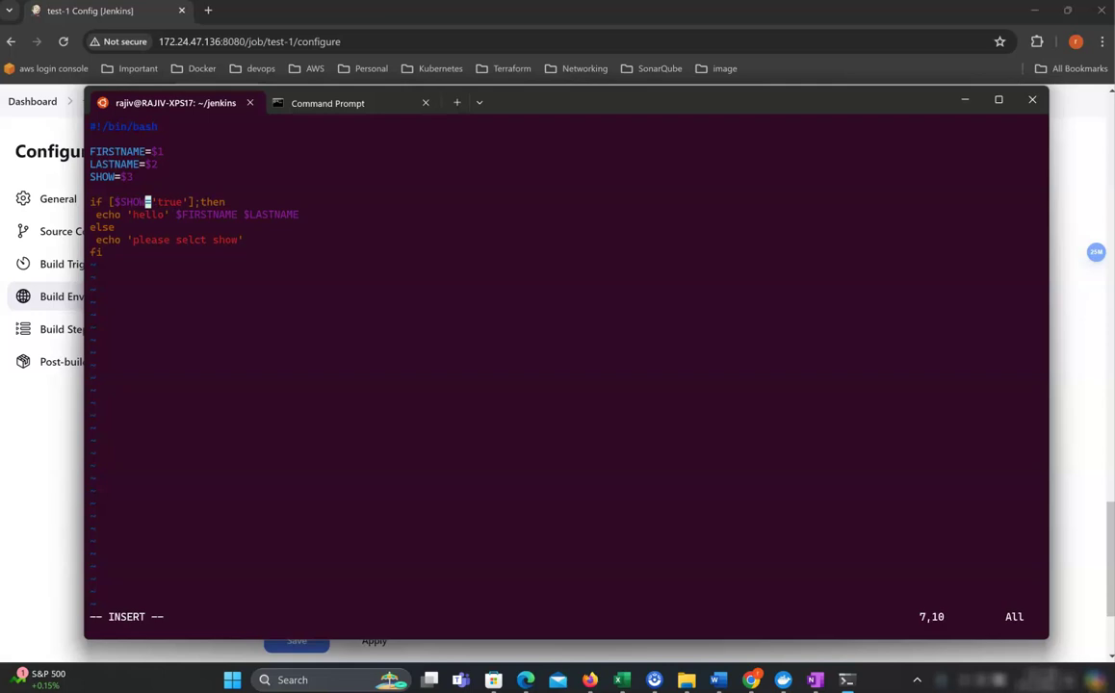
pyautogui.press('Escape')
pyautogui.write(':')
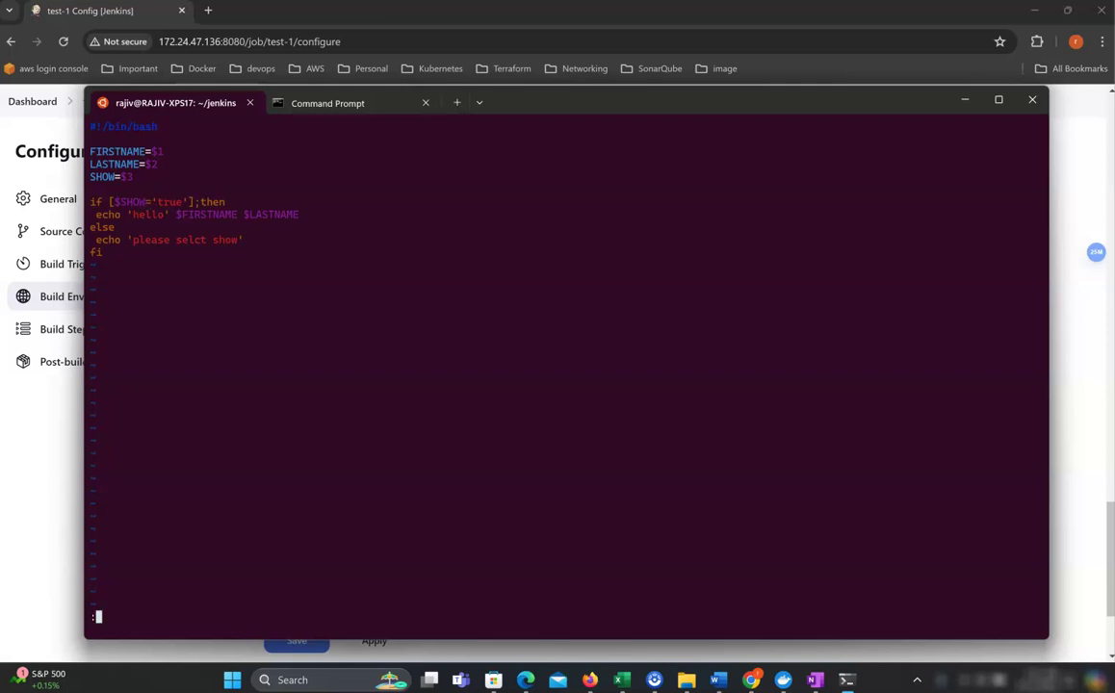
pyautogui.write('wq')
pyautogui.press('Return')
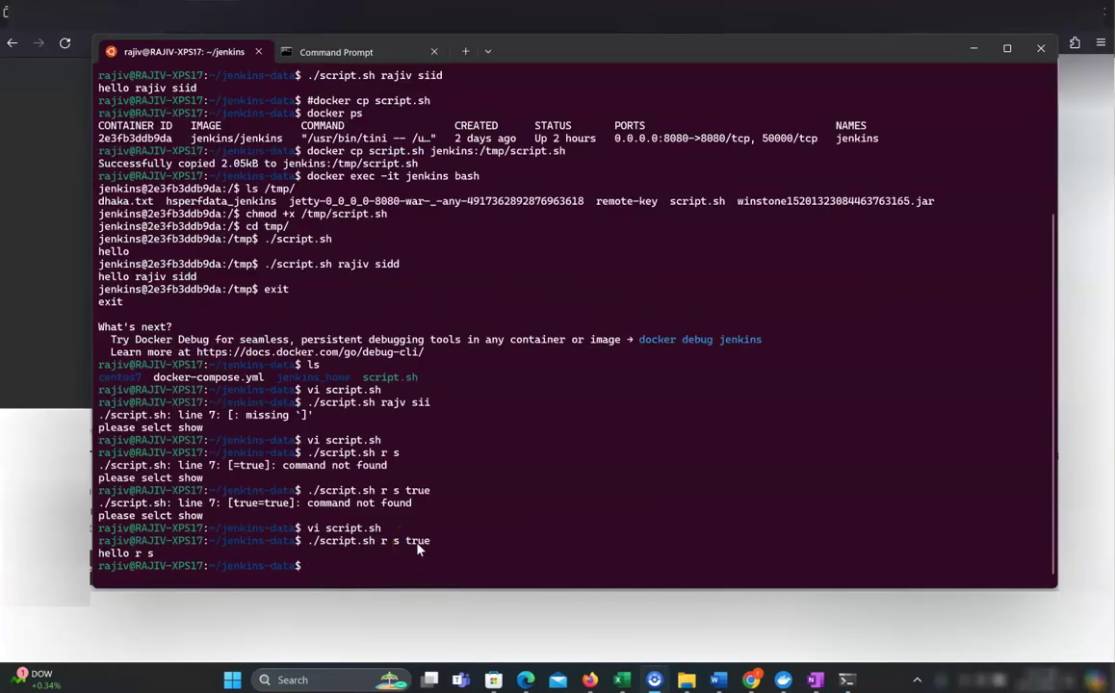
# Step: Rerun script.sh with a first name, last name and false; it prints 'please selct show'
pyautogui.click(495, 534)
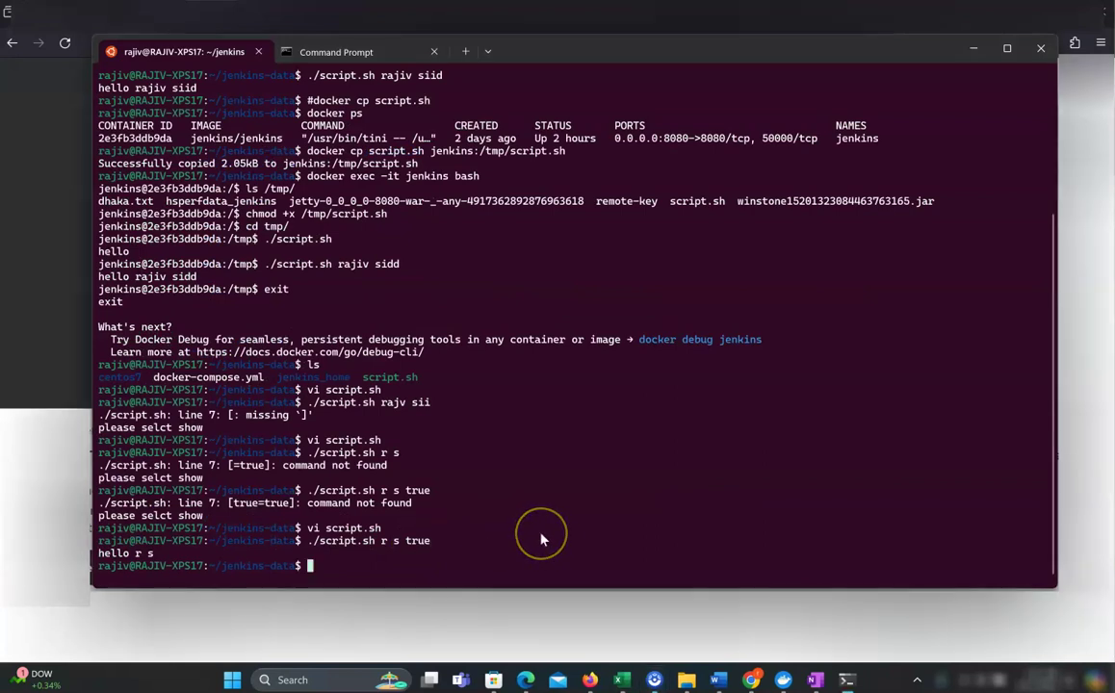
pyautogui.press('Up')
pyautogui.press('BackSpace')
pyautogui.press('BackSpace')
pyautogui.press('BackSpace')
pyautogui.press('BackSpace')
pyautogui.press('BackSpace')
pyautogui.press('BackSpace')
pyautogui.press('BackSpace')
pyautogui.press('BackSpace')
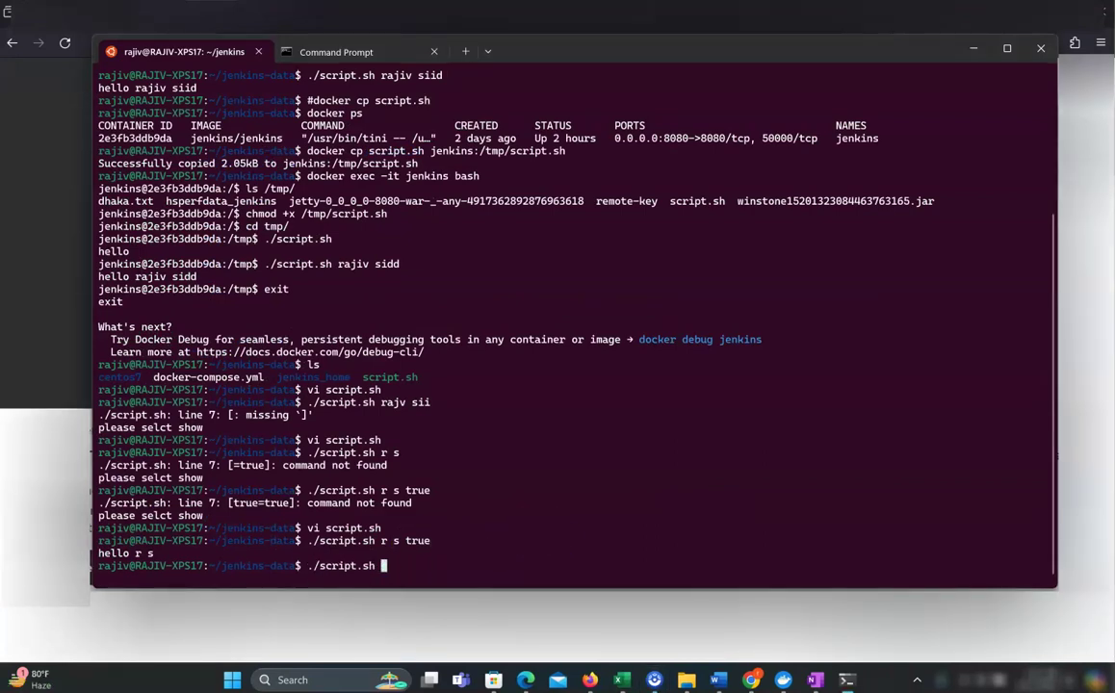
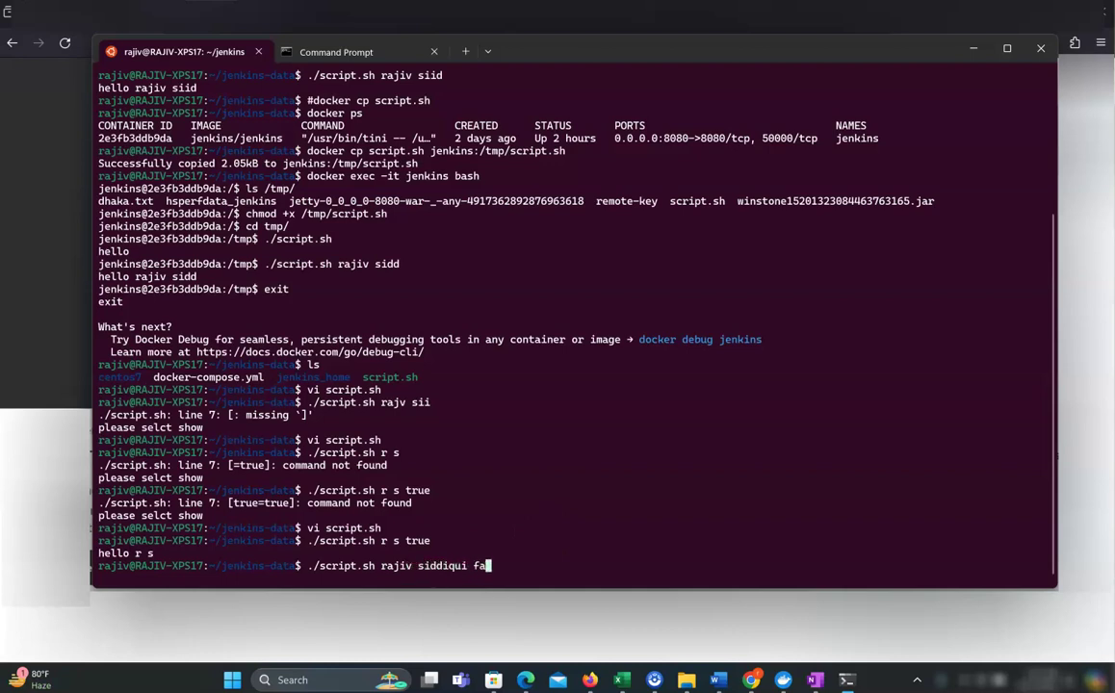
pyautogui.write('lse')
pyautogui.press('Return')
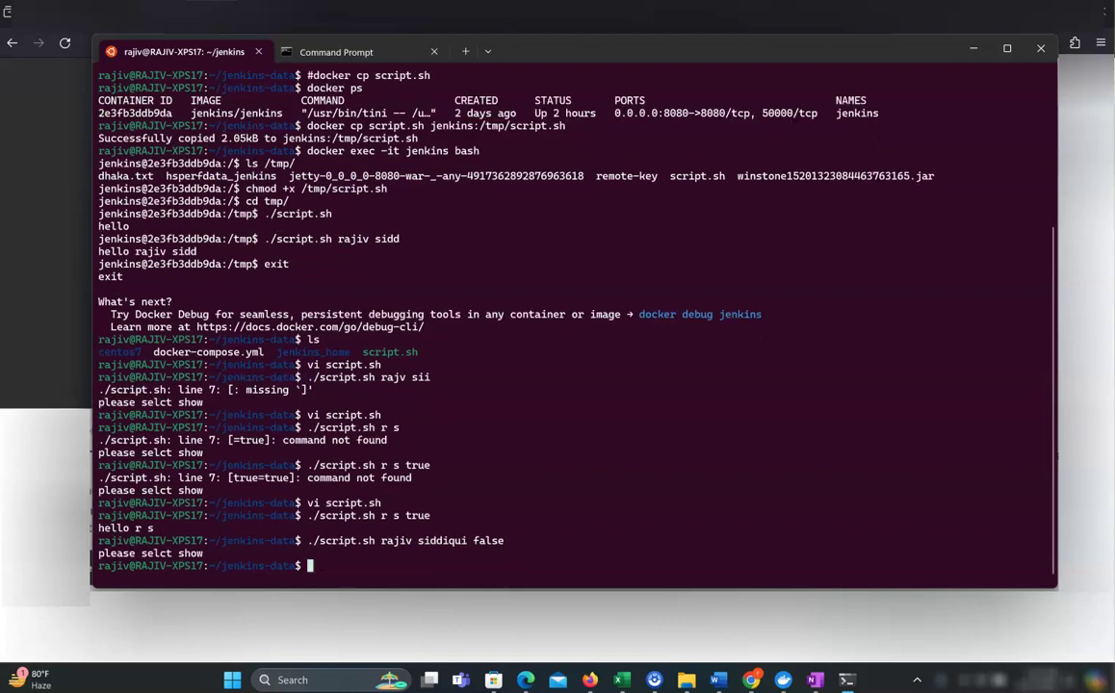
pyautogui.moveTo(100, 553); pyautogui.dragTo(171, 553)
pyautogui.click(366, 544)
# Step: Run script.sh with the two names and no show flag, then with true
pyautogui.press('Up')
pyautogui.press('BackSpace')
pyautogui.press('BackSpace')
pyautogui.press('BackSpace')
pyautogui.press('BackSpace')
pyautogui.press('BackSpace')
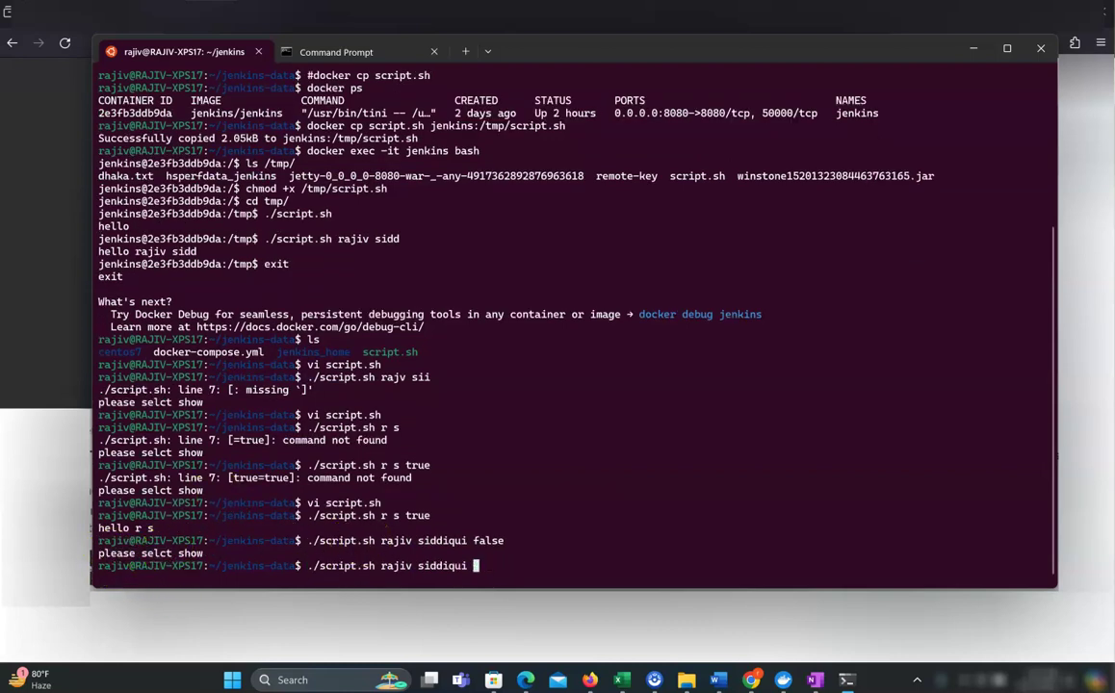
pyautogui.press('Return')
pyautogui.press('Up')
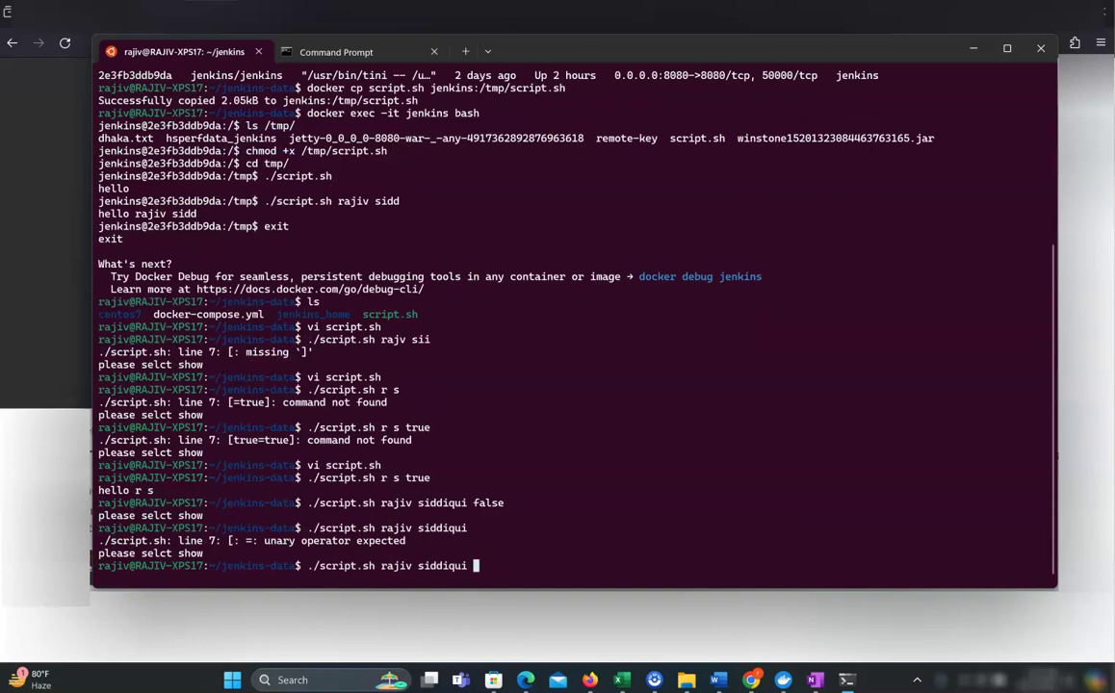
pyautogui.write('true')
pyautogui.press('Return')
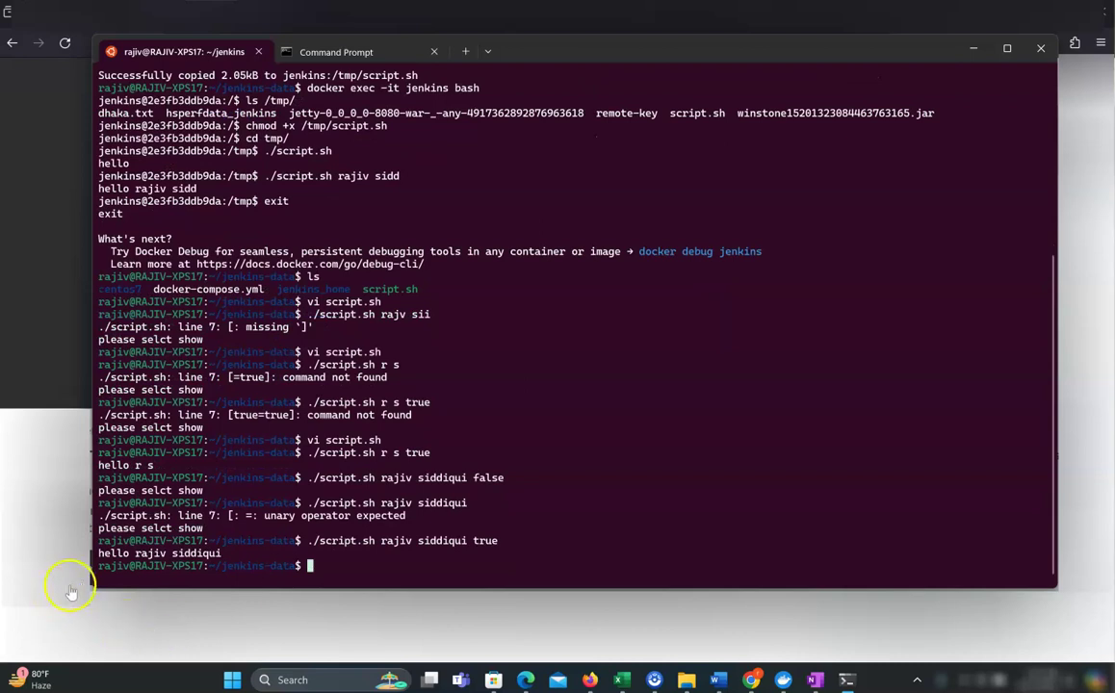
# Step: Check the hello greeting with both names, then clear the terminal
pyautogui.moveTo(99, 553); pyautogui.dragTo(221, 554)
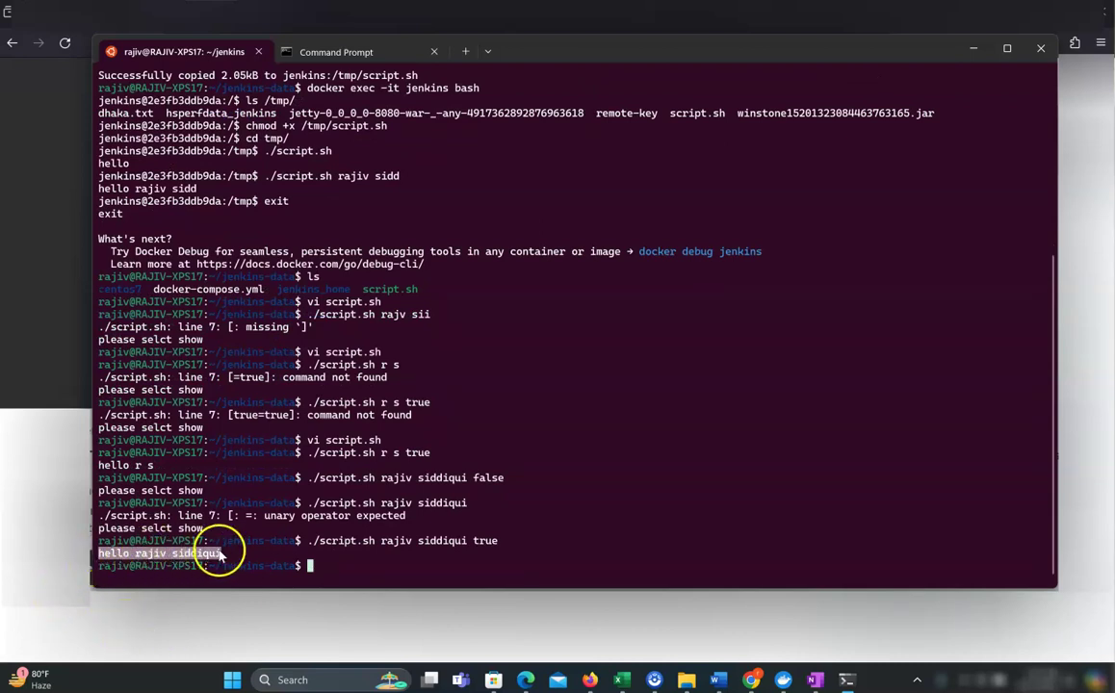
pyautogui.click(513, 525)
pyautogui.write('clear')
pyautogui.press('Return')
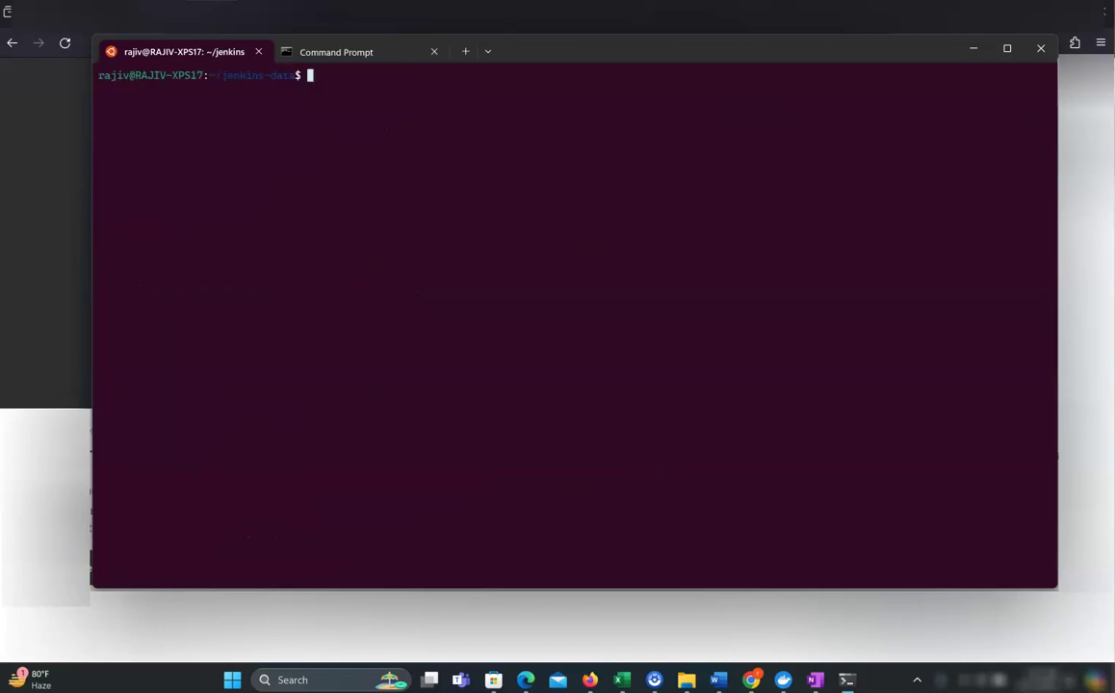
# Step: Save 'docker cp script.sh' as a commented line and list running containers with docker ps
pyautogui.write('cd')
pyautogui.press('BackSpace')
pyautogui.press('BackSpace')
pyautogui.write('docker cp script.sh')
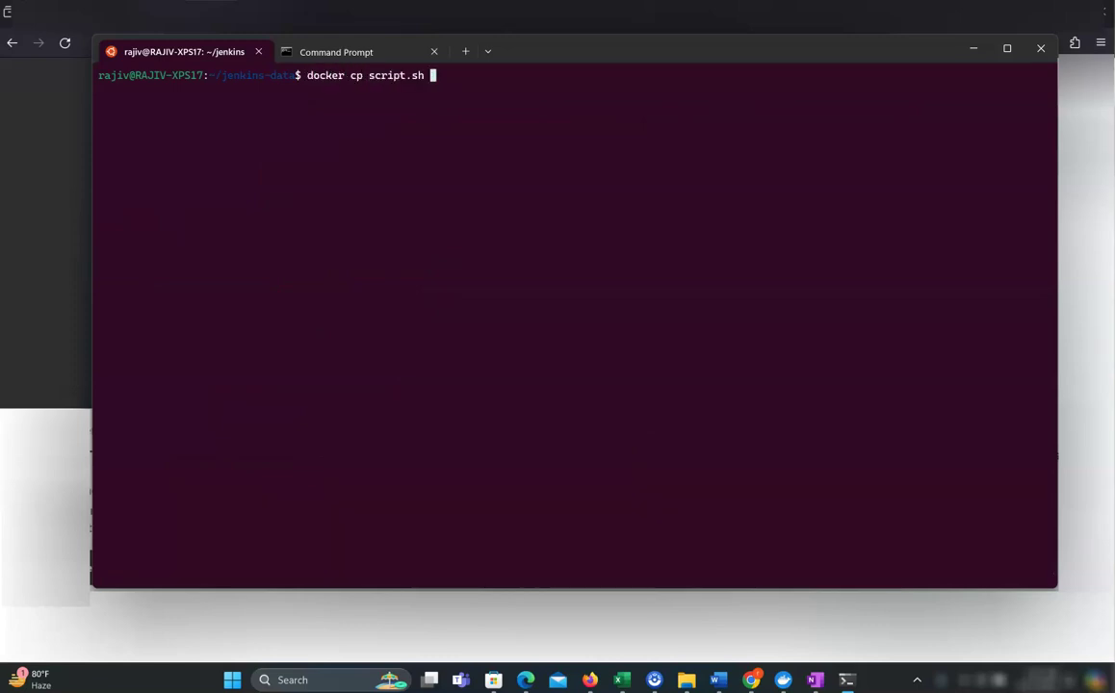
pyautogui.press('Left')
pyautogui.press('Left')
pyautogui.press('Left')
pyautogui.press('Left')
pyautogui.press('Left')
pyautogui.press('Left')
pyautogui.press('Left')
pyautogui.press('Left')
pyautogui.press('Left')
pyautogui.press('Left')
pyautogui.press('Left')
pyautogui.press('Left')
pyautogui.press('Left')
pyautogui.press('Left')
pyautogui.press('Left')
pyautogui.press('Left')
pyautogui.press('Left')
pyautogui.press('Left')
pyautogui.press('Left')
pyautogui.press('Left')
pyautogui.write('#')
pyautogui.press('Return')
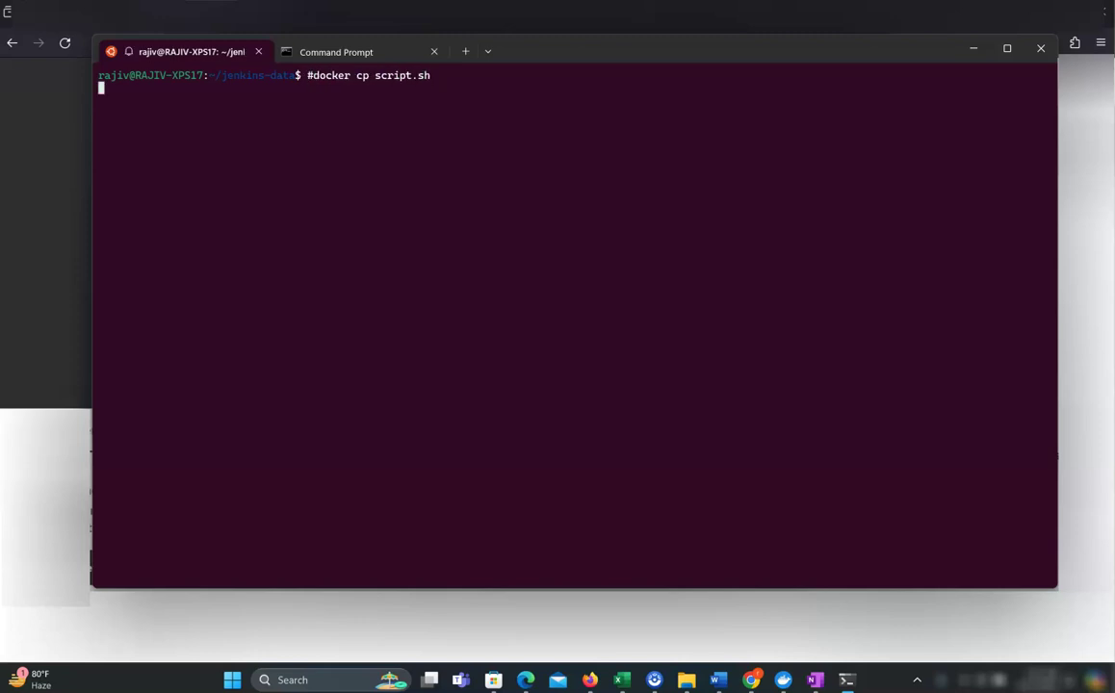
pyautogui.write('docker ps')
pyautogui.press('Return')
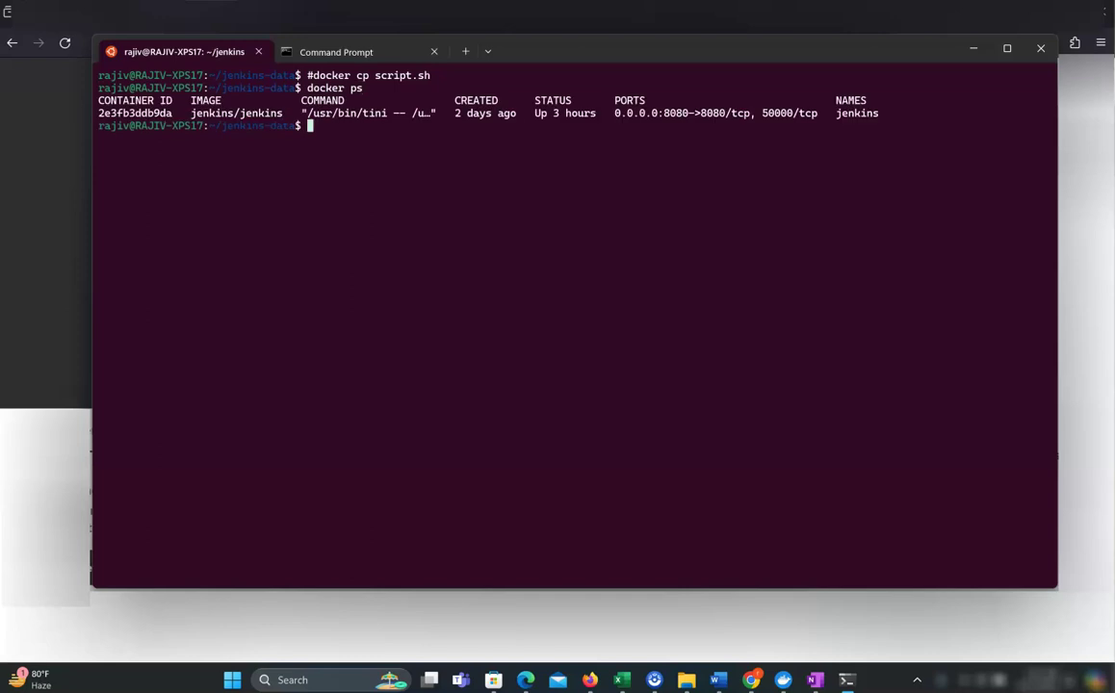
# Step: Copy script.sh into the container with docker cp script.sh jenkins:/tmp/script.sh
pyautogui.press('Up')
pyautogui.press('Up')
pyautogui.press('Left')
pyautogui.press('Left')
pyautogui.press('Left')
pyautogui.press('Left')
pyautogui.press('Left')
pyautogui.press('Left')
pyautogui.press('Left')
pyautogui.press('Left')
pyautogui.press('Left')
pyautogui.press('Left')
pyautogui.press('Left')
pyautogui.press('Left')
pyautogui.press('Left')
pyautogui.press('Left')
pyautogui.press('Left')
pyautogui.press('Left')
pyautogui.press('Left')
pyautogui.press('Left')
pyautogui.press('Left')
pyautogui.press('Left')
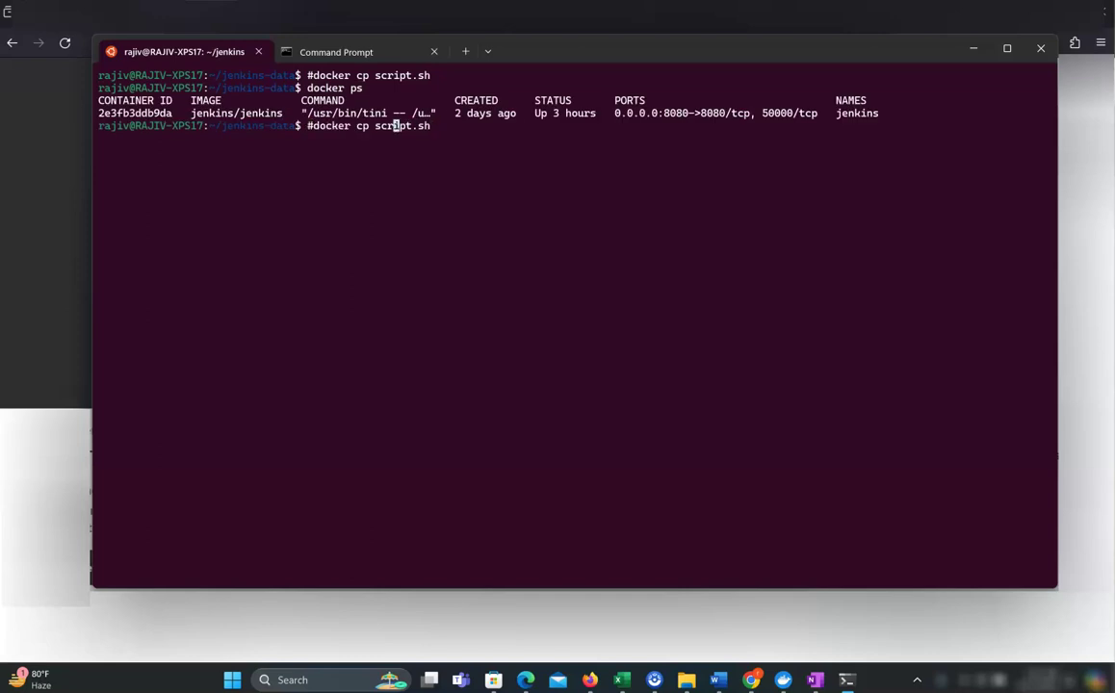
pyautogui.press('Delete')
pyautogui.press('Right')
pyautogui.press('Right')
pyautogui.press('Right')
pyautogui.press('Right')
pyautogui.press('Right')
pyautogui.press('Right')
pyautogui.press('Right')
pyautogui.press('Right')
pyautogui.press('Right')
pyautogui.press('Right')
pyautogui.press('Right')
pyautogui.press('Right')
pyautogui.press('Right')
pyautogui.press('Right')
pyautogui.press('Right')
pyautogui.press('Right')
pyautogui.press('Right')
pyautogui.press('Right')
pyautogui.press('Right')
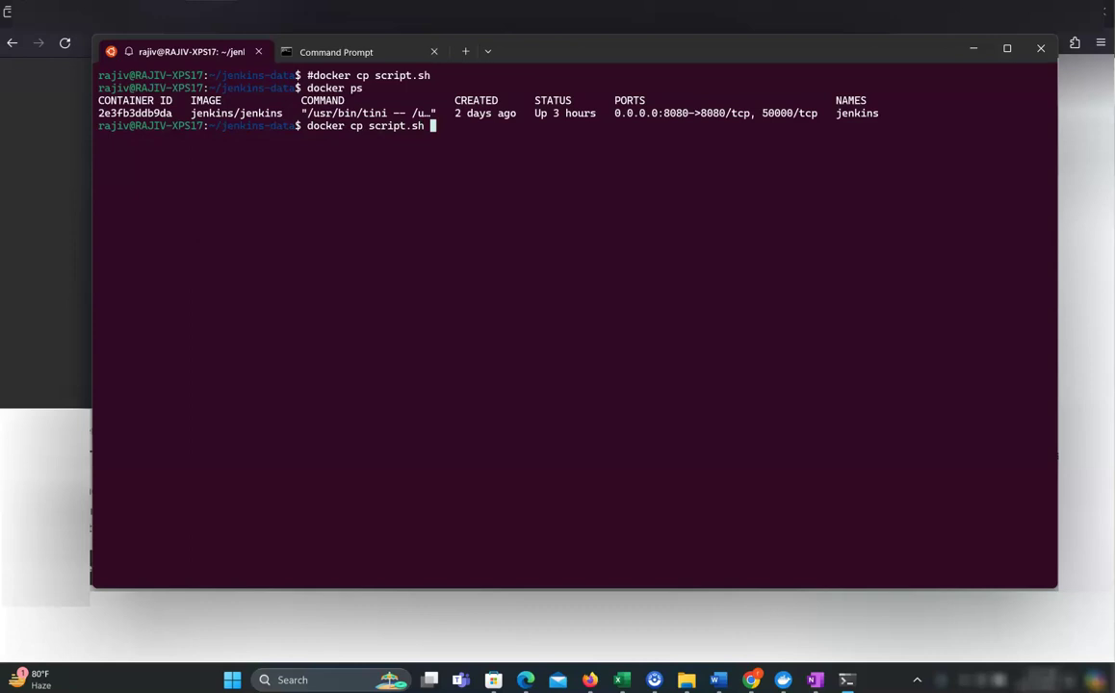
pyautogui.doubleClick(853, 114)
pyautogui.hotkey('ctrl', 'c')
pyautogui.hotkey('ctrl', 'v')
pyautogui.write(':/')
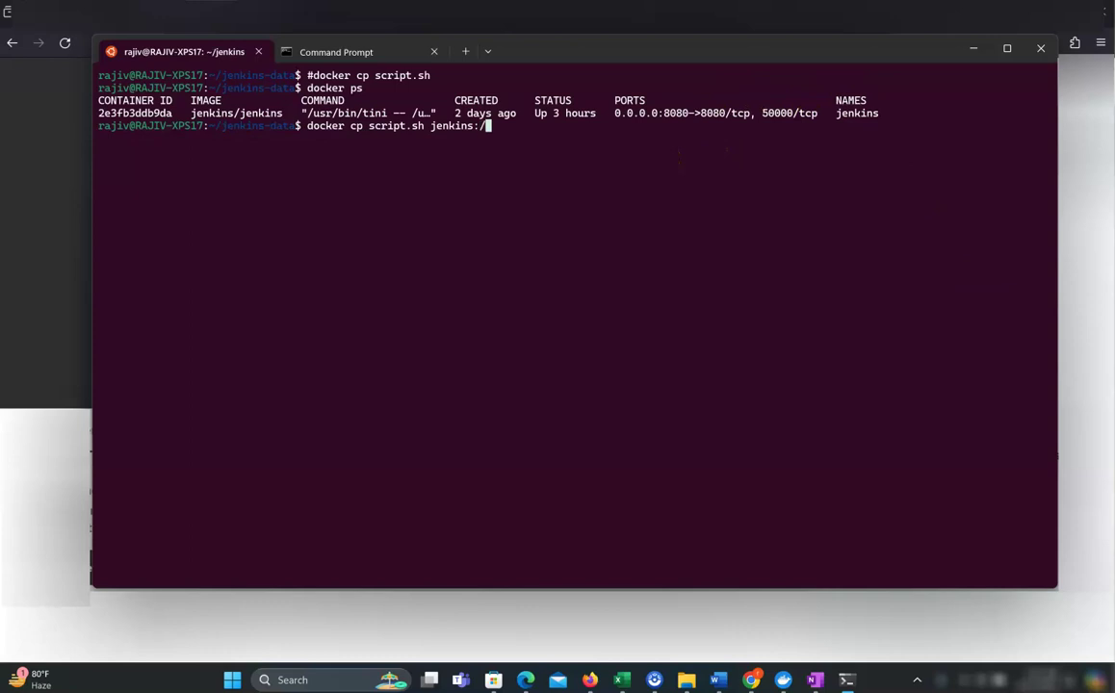
pyautogui.write('tmp/script.sh')
pyautogui.press('Return')
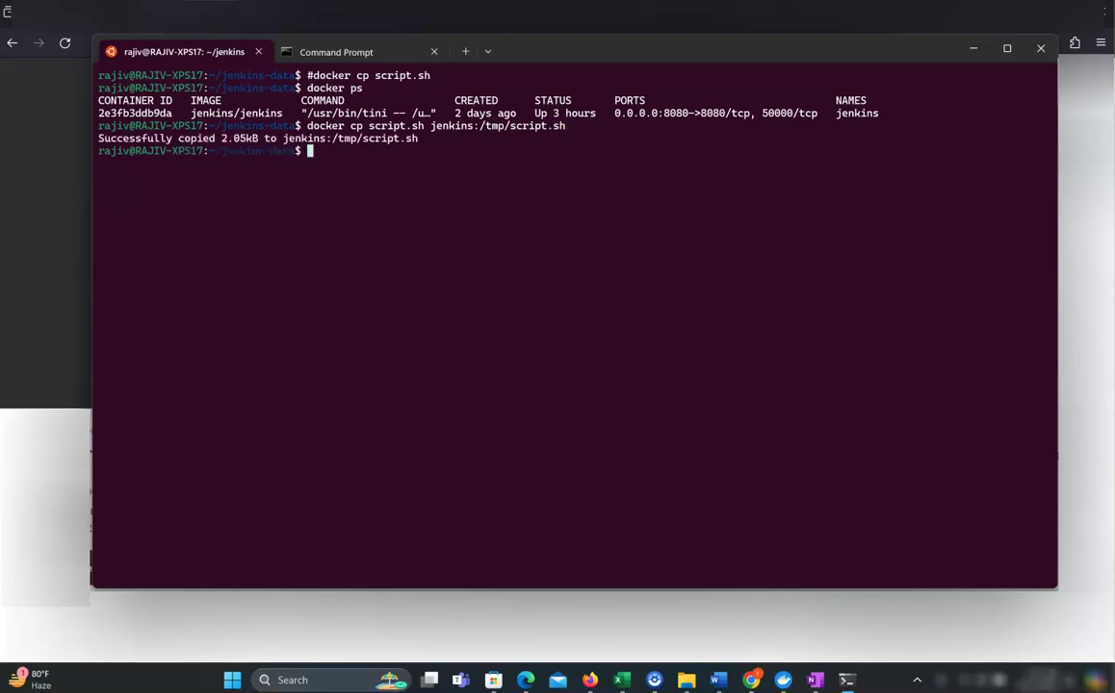
# Step: Open a bash shell in the container with docker exec -it jenkins bash
pyautogui.write('docker exec -it')
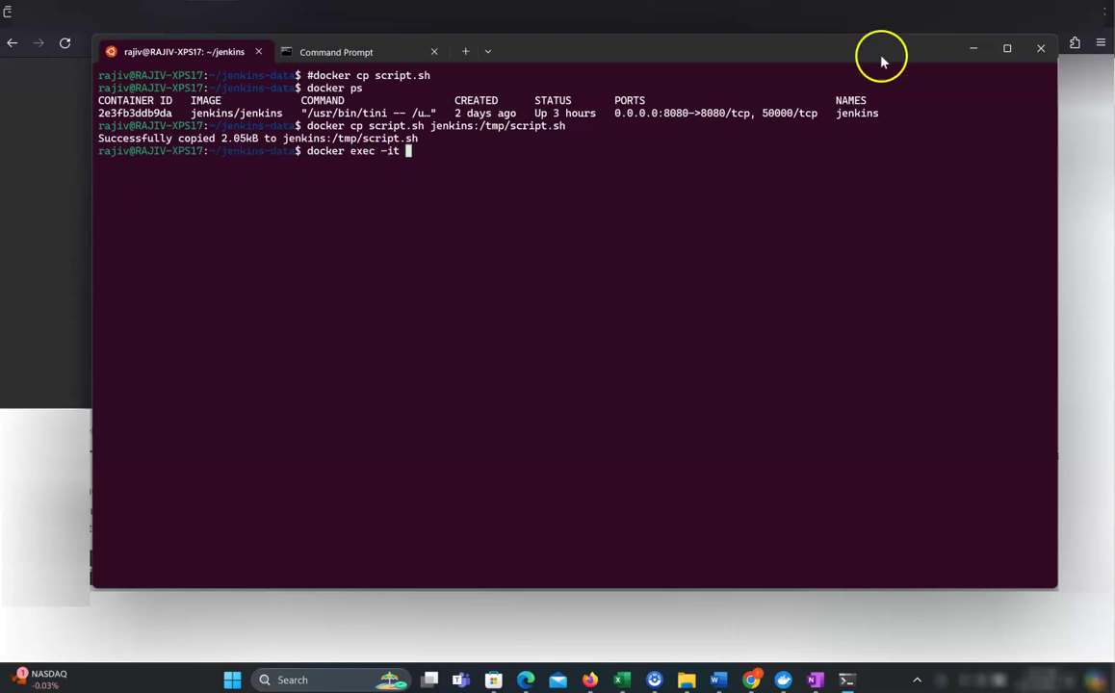
pyautogui.doubleClick(856, 113)
pyautogui.rightClick(701, 163)
pyautogui.rightClick(701, 165)
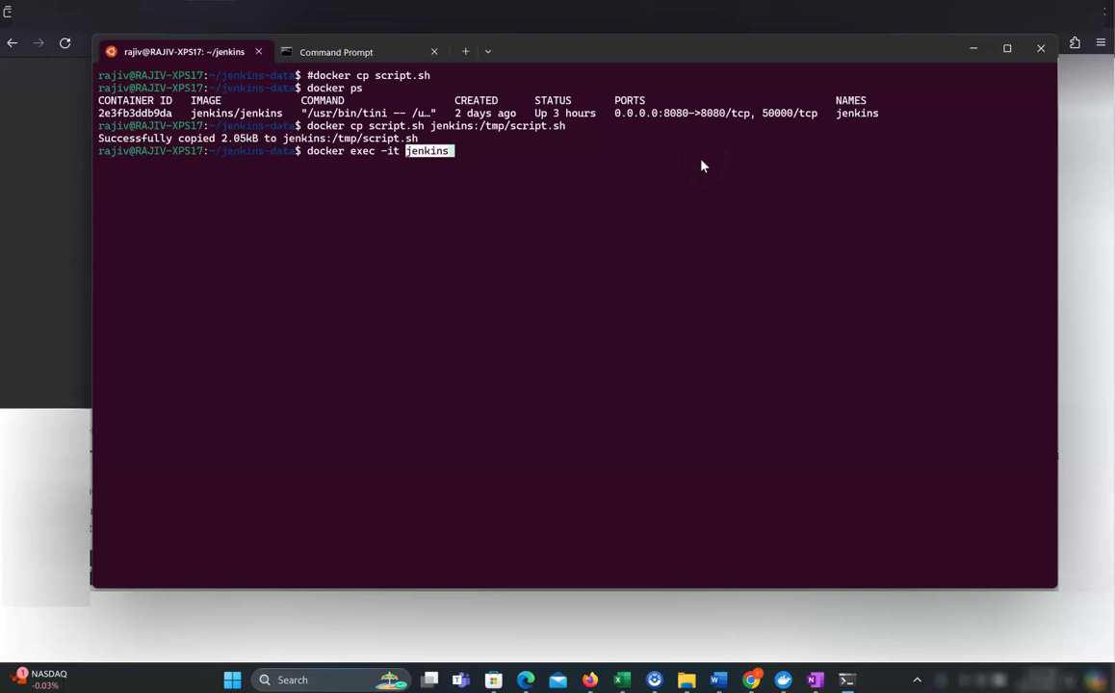
pyautogui.write('bash')
pyautogui.press('Return')
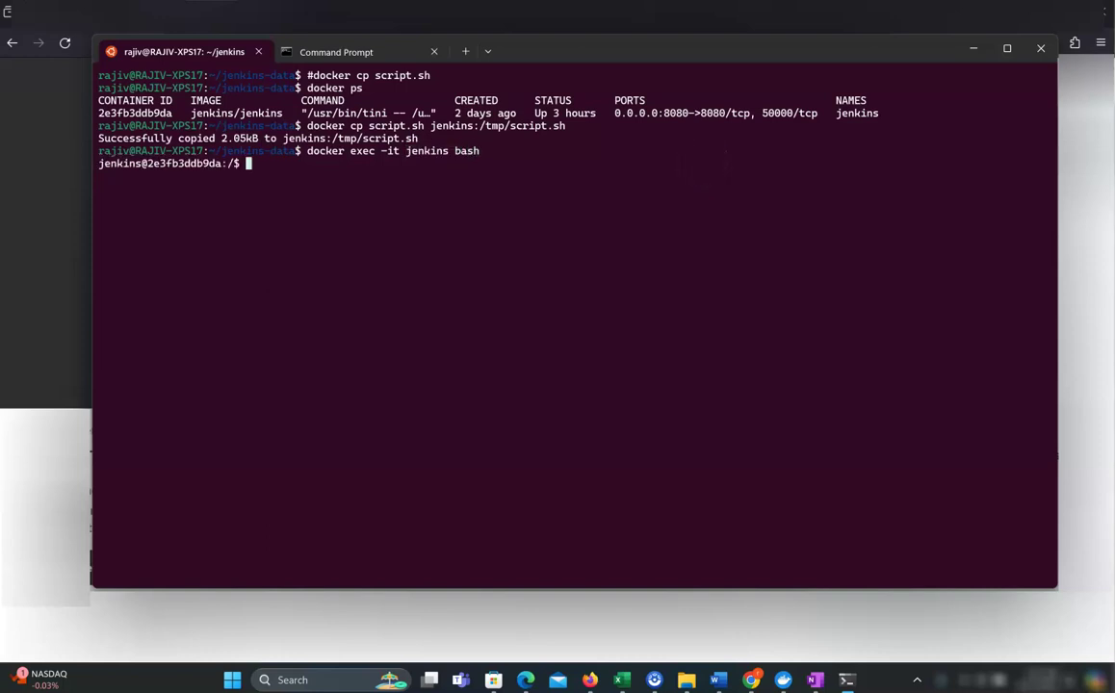
# Step: Go to /tmp in the container and display script.sh's if-else block with cat
pyautogui.write('cd /tmp/')
pyautogui.press('Return')
pyautogui.write('cat script.sh')
pyautogui.press('Return')
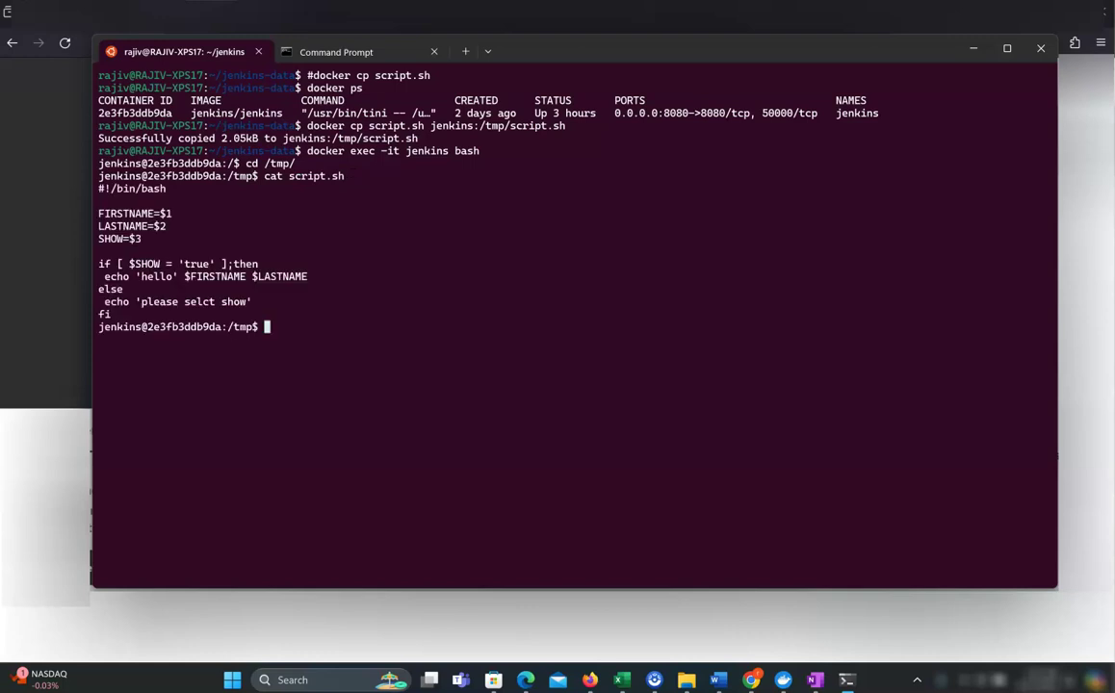
pyautogui.moveTo(99, 264); pyautogui.dragTo(361, 335)
pyautogui.click(372, 337)
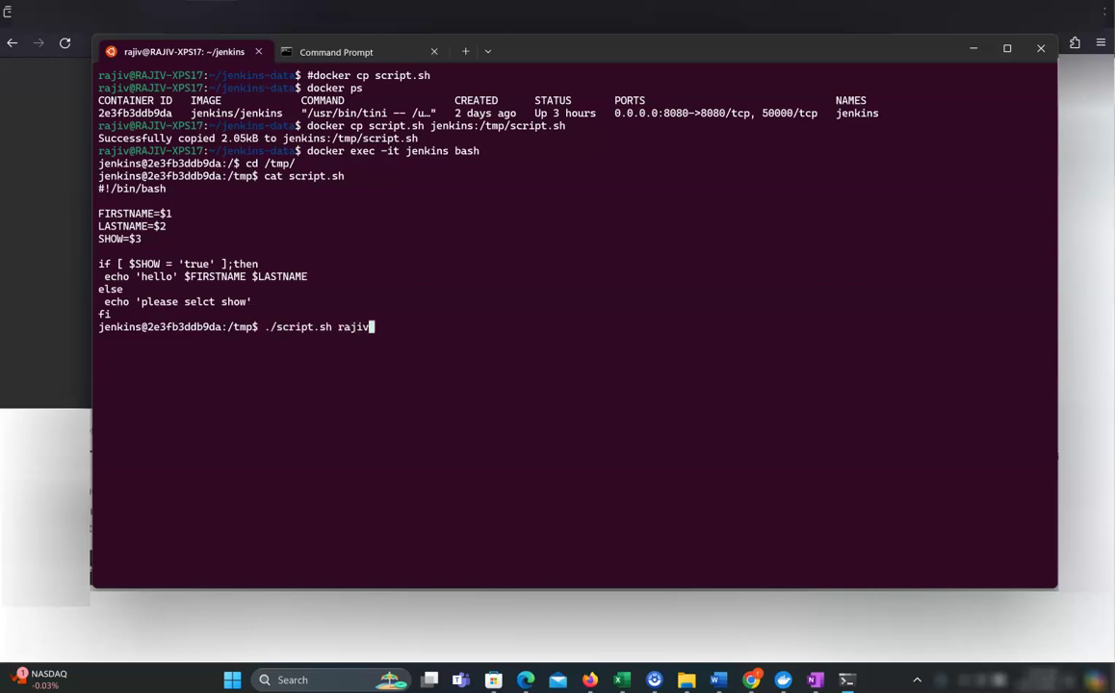
# Step: Run ./script.sh with both names and true, then with fasle, which prints 'please selct show'
pyautogui.press('Return')
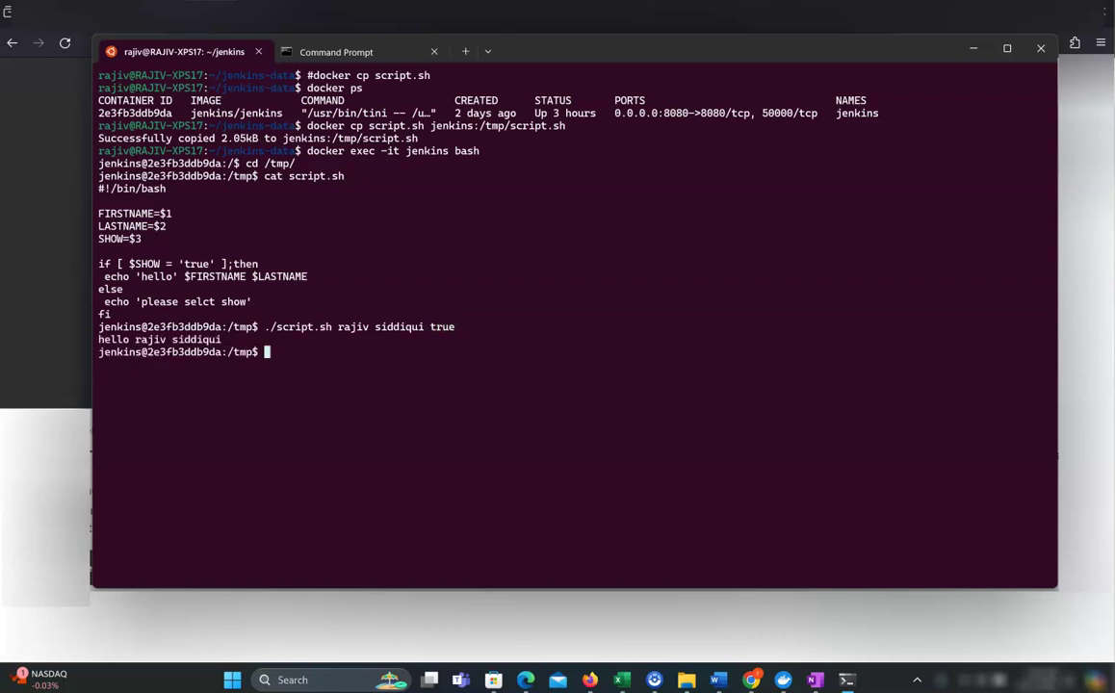
pyautogui.press('Up')
pyautogui.press('BackSpace')
pyautogui.press('BackSpace')
pyautogui.press('BackSpace')
pyautogui.press('BackSpace')
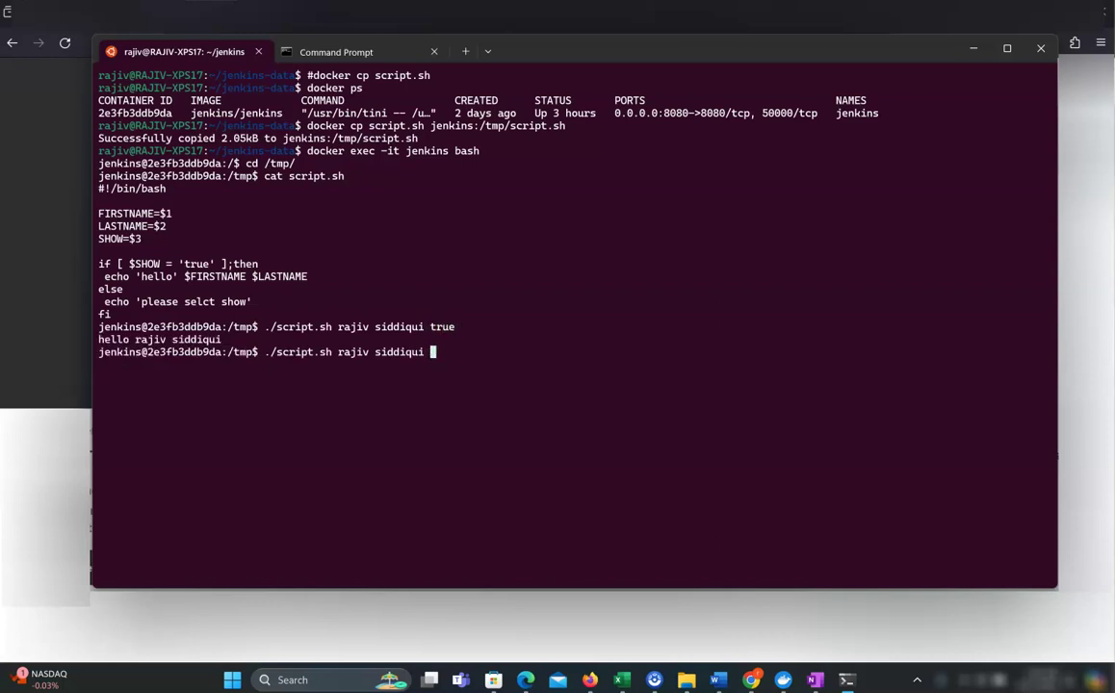
pyautogui.write('fasle')
pyautogui.press('Return')
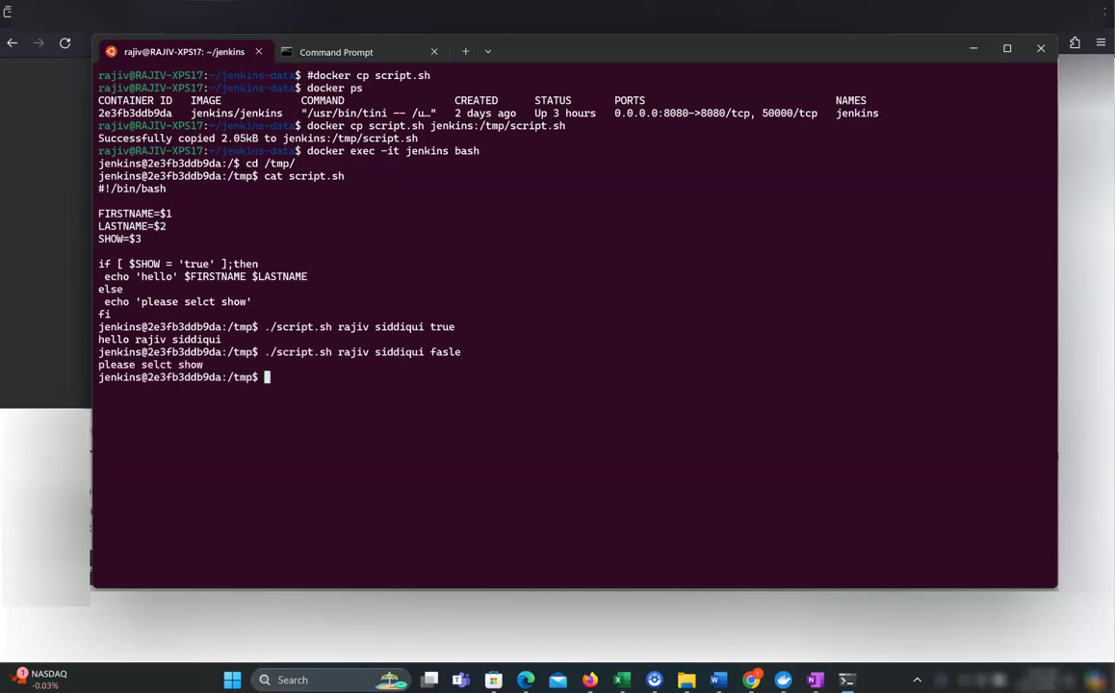
pyautogui.moveTo(111, 365); pyautogui.dragTo(203, 365)
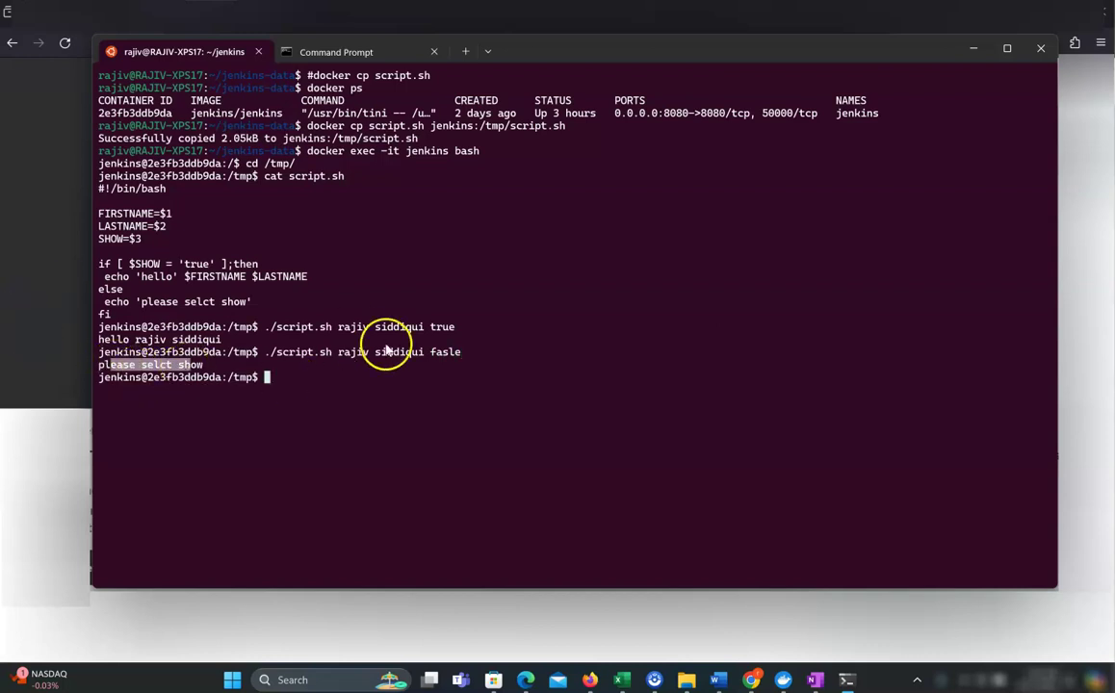
pyautogui.click(371, 382)
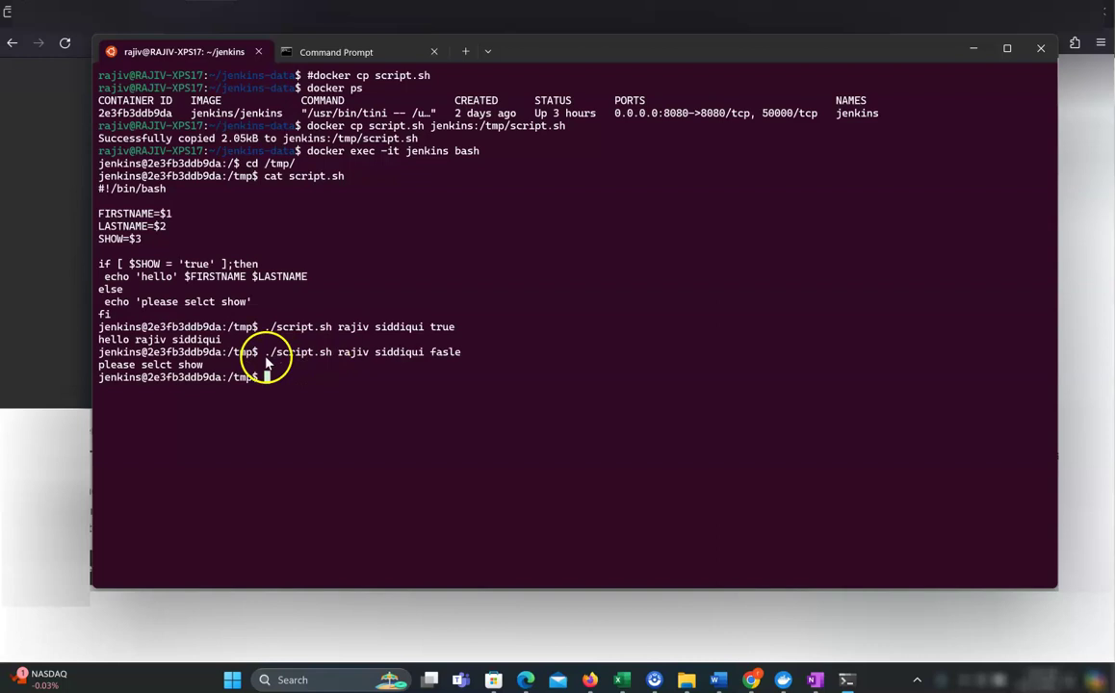
# Step: Compare the true and fasle command lines against their outputs
pyautogui.moveTo(266, 355); pyautogui.dragTo(458, 355)
pyautogui.moveTo(261, 330); pyautogui.dragTo(456, 319)
pyautogui.click(416, 333)
pyautogui.moveTo(269, 330); pyautogui.dragTo(459, 331)
pyautogui.click(458, 331)
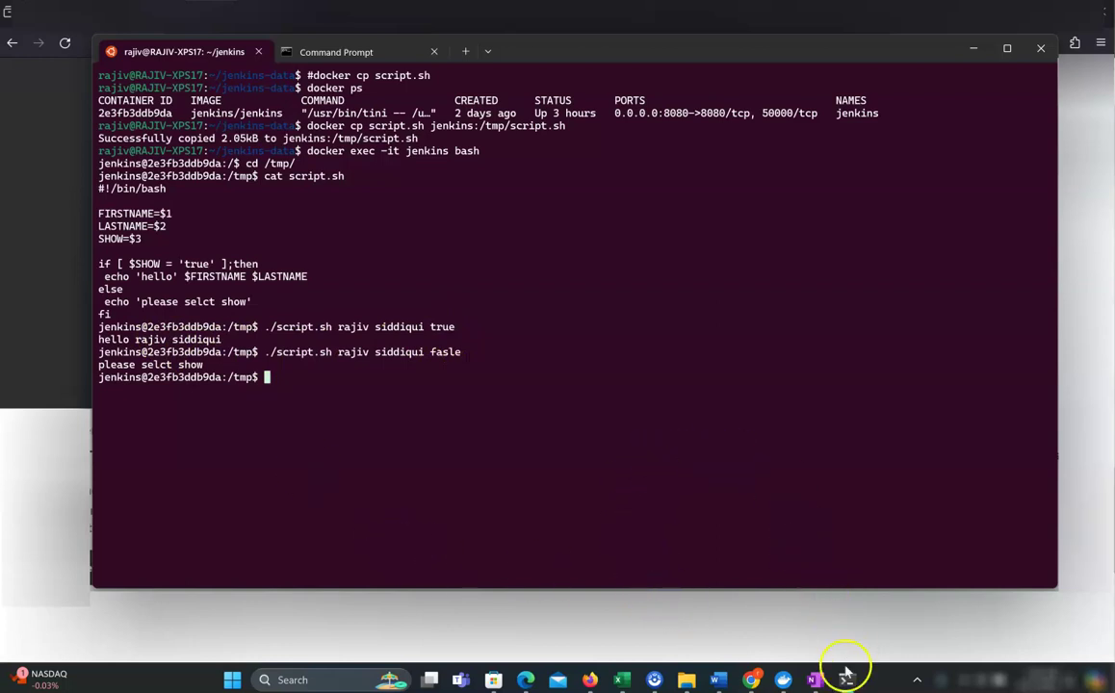
# Step: Replace the Execute shell command with the script call, path /tmp/script.sh, without hard-coded arguments
pyautogui.moveTo(753, 680)
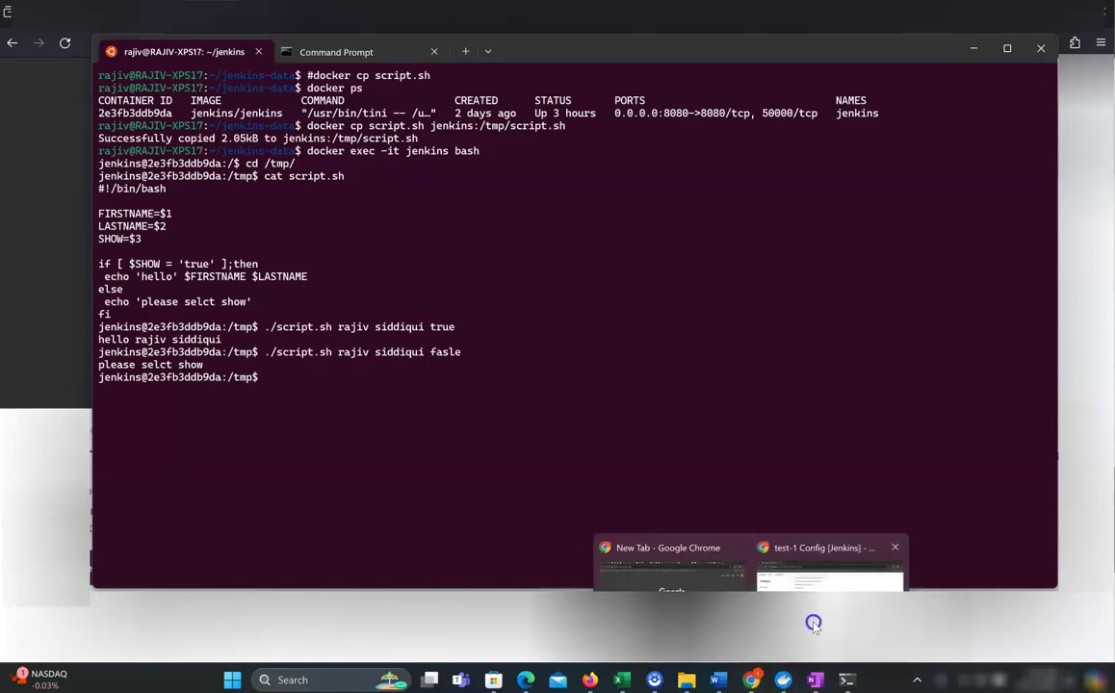
pyautogui.click(813, 616)
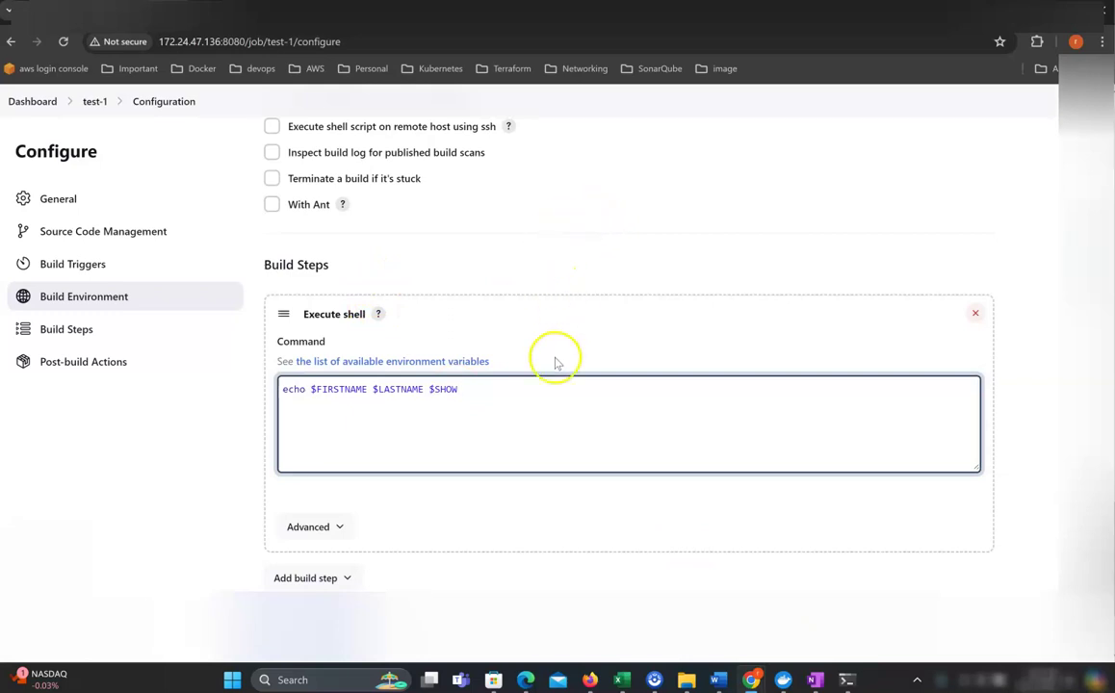
pyautogui.moveTo(502, 388); pyautogui.dragTo(253, 398)
pyautogui.hotkey('ctrl', 'v')
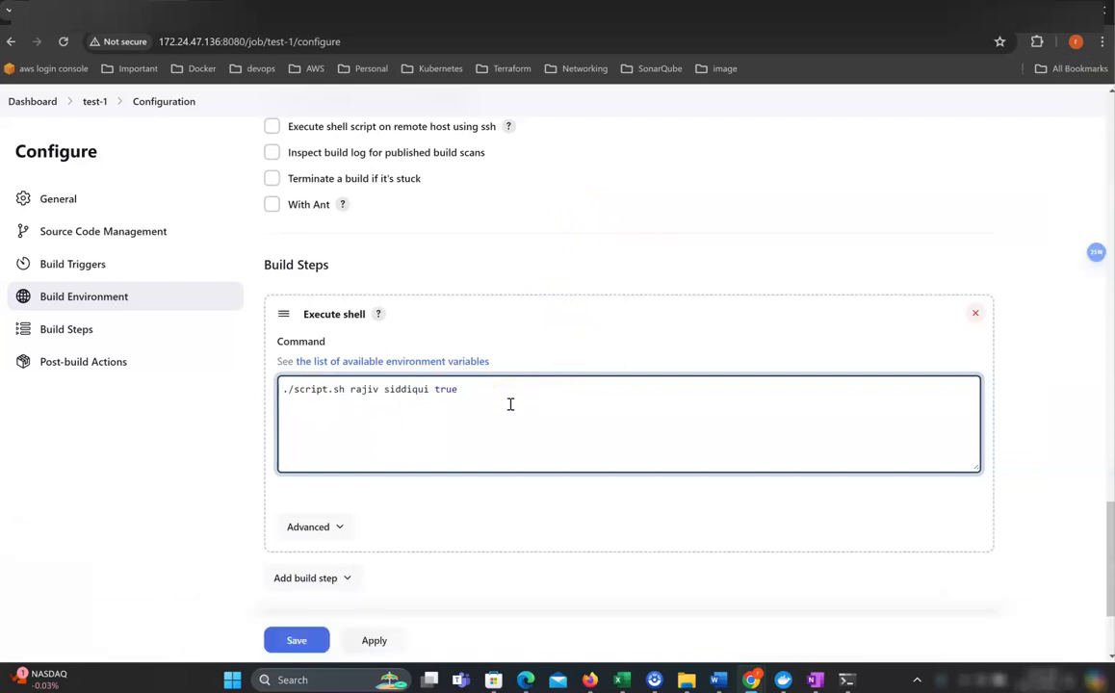
pyautogui.press('Right')
pyautogui.press('Right')
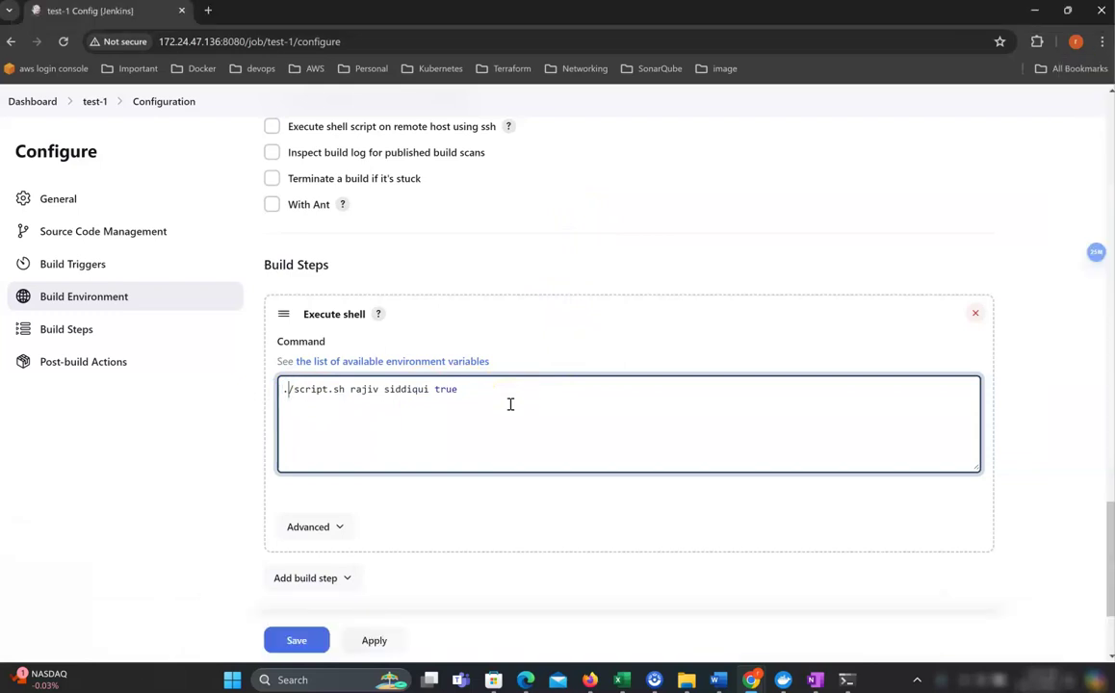
pyautogui.write('mp')
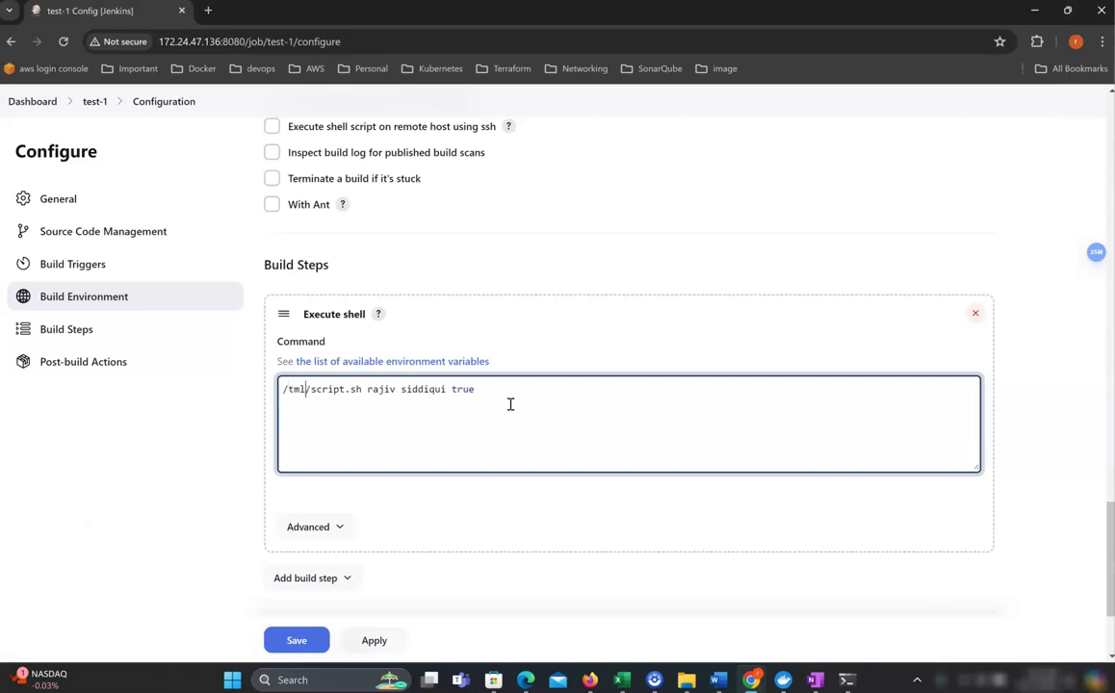
pyautogui.write('p')
pyautogui.moveTo(368, 389); pyautogui.dragTo(469, 388)
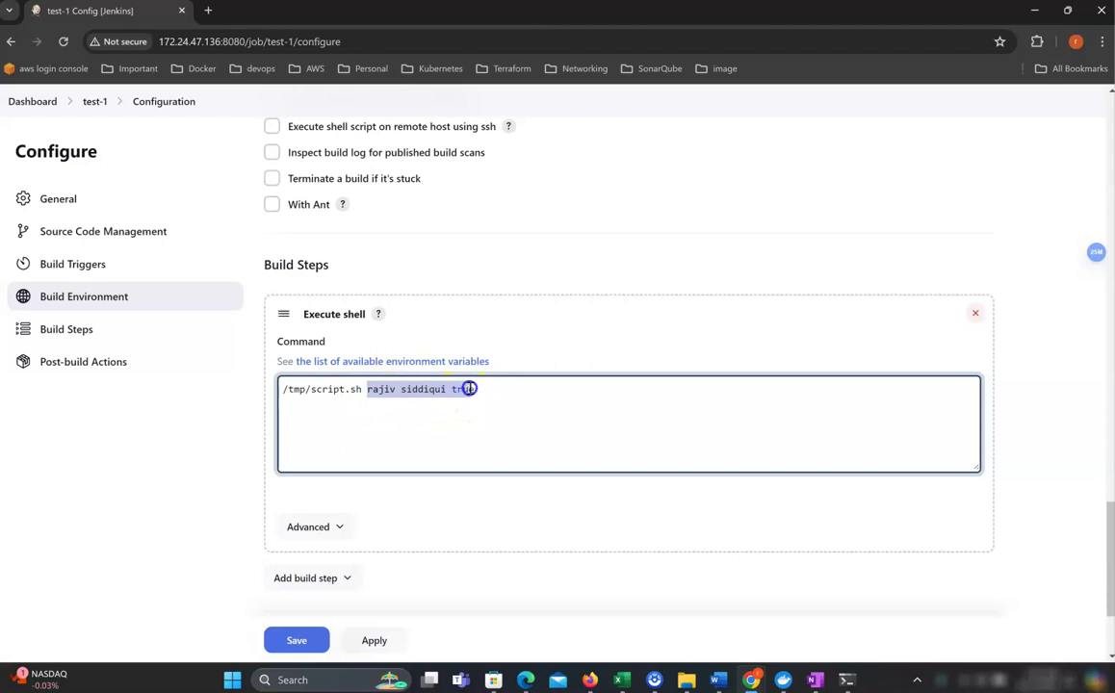
pyautogui.press('BackSpace')
# Step: Append $FIRSTNAME $LASTNAME $SHOW to the shell command, copying names from the General parameters
pyautogui.scroll(10, 490, 369)
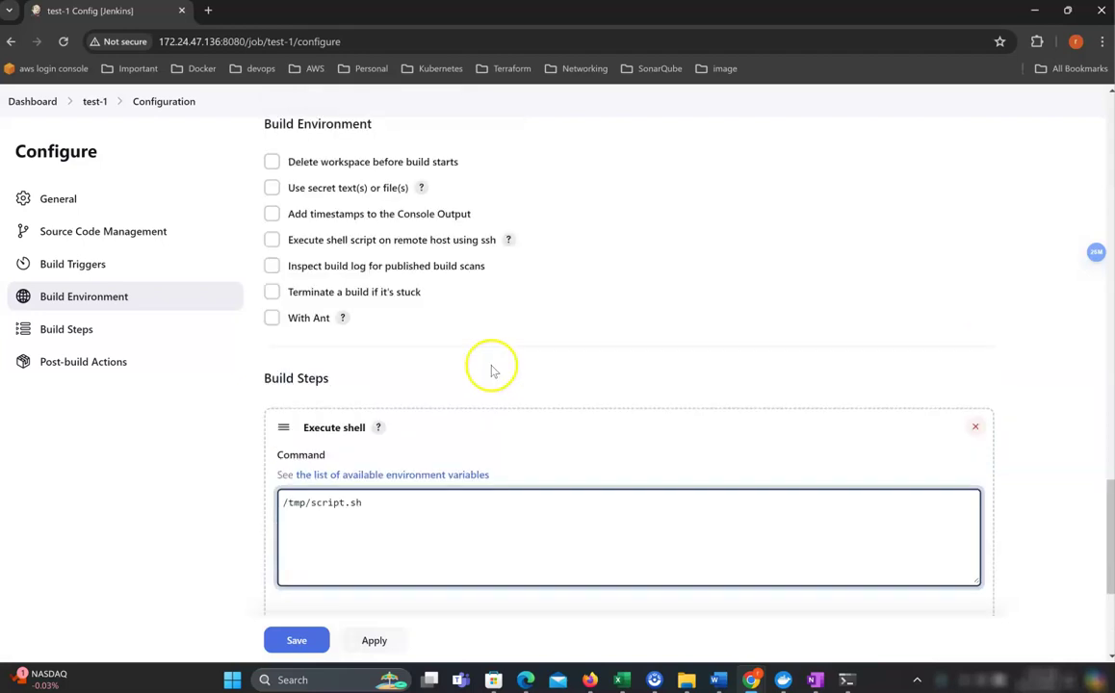
pyautogui.scroll(6, 490, 369)
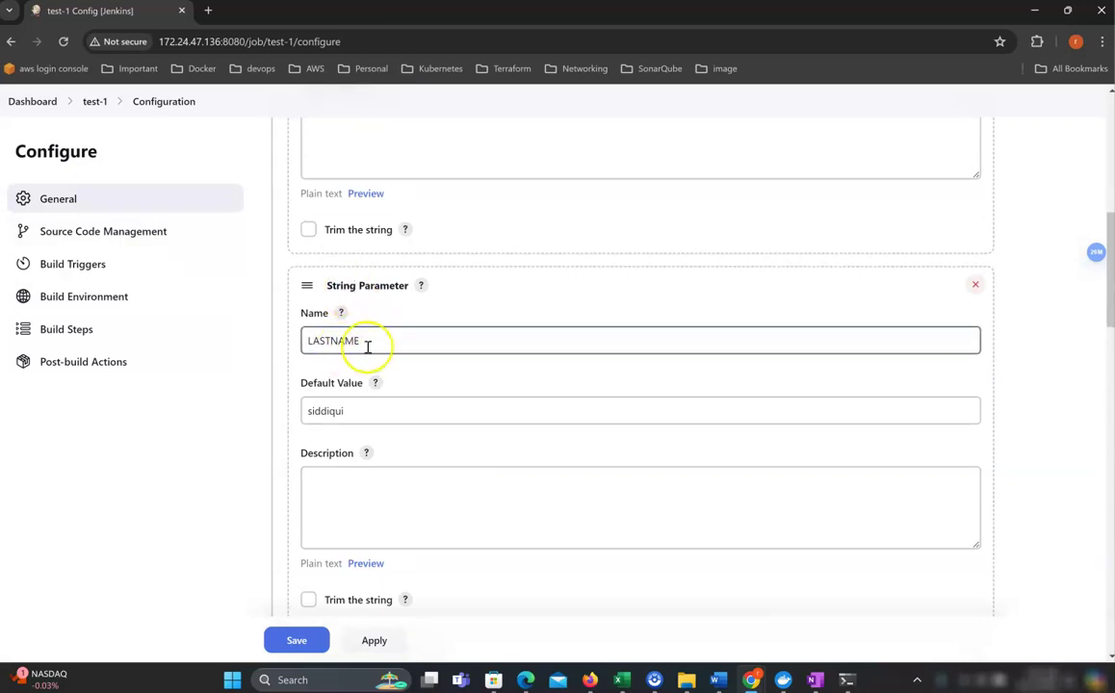
pyautogui.scroll(3, 380, 332)
pyautogui.moveTo(366, 262); pyautogui.dragTo(286, 259)
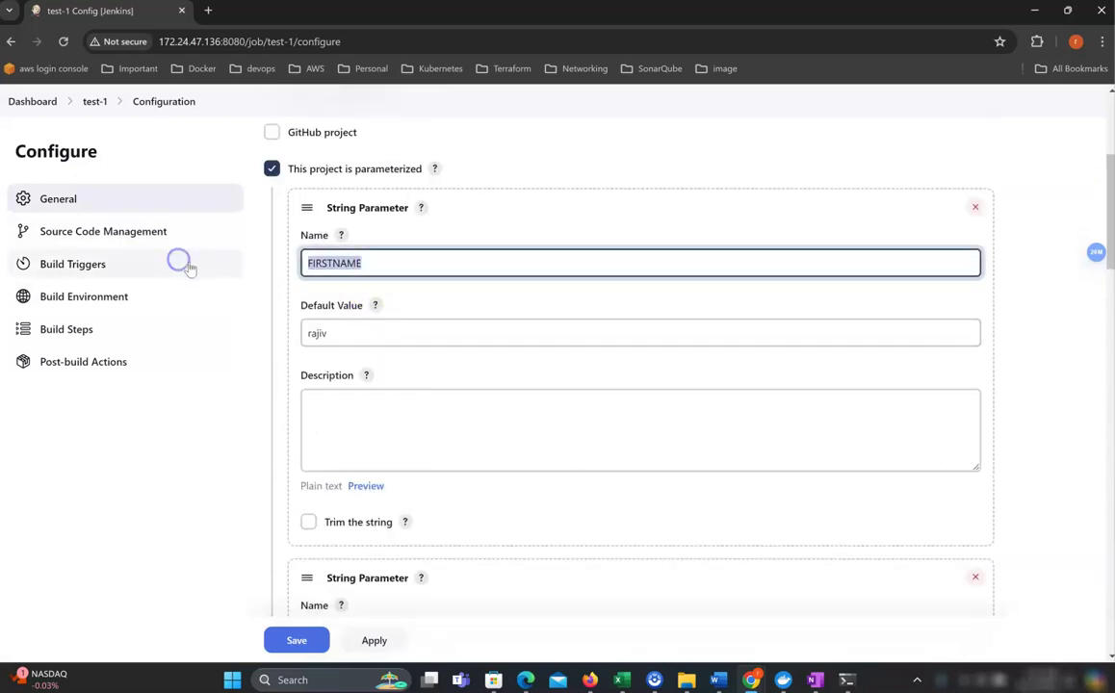
pyautogui.scroll(-10, 401, 343)
pyautogui.scroll(-10, 425, 373)
pyautogui.click(418, 242)
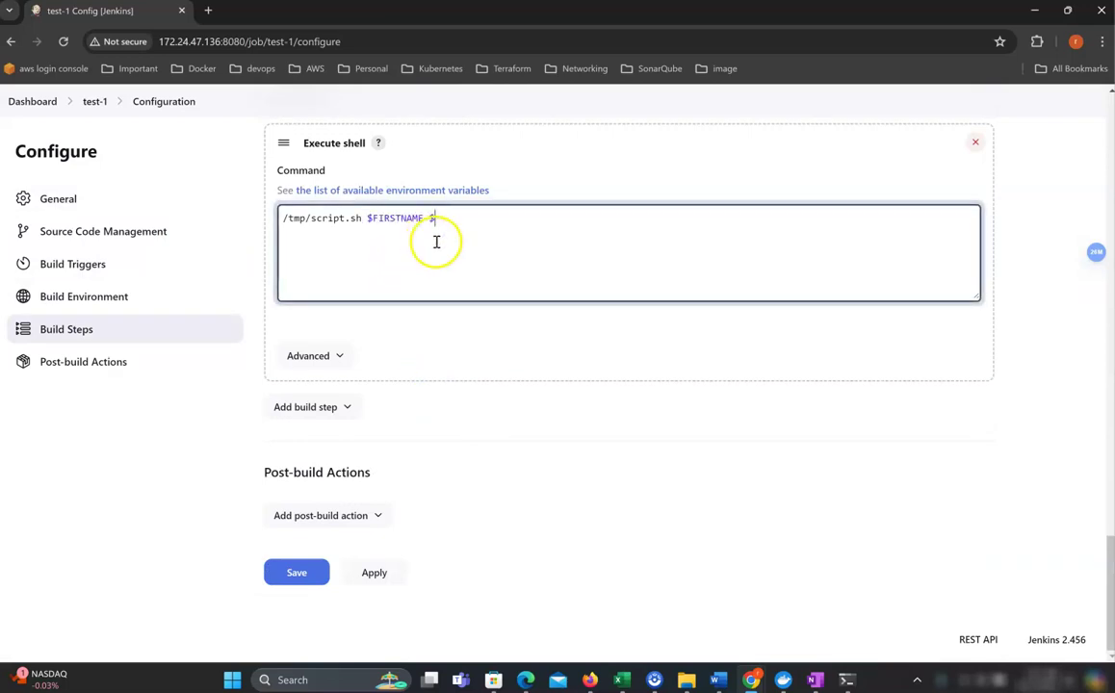
pyautogui.scroll(10, 427, 243)
pyautogui.scroll(10, 423, 255)
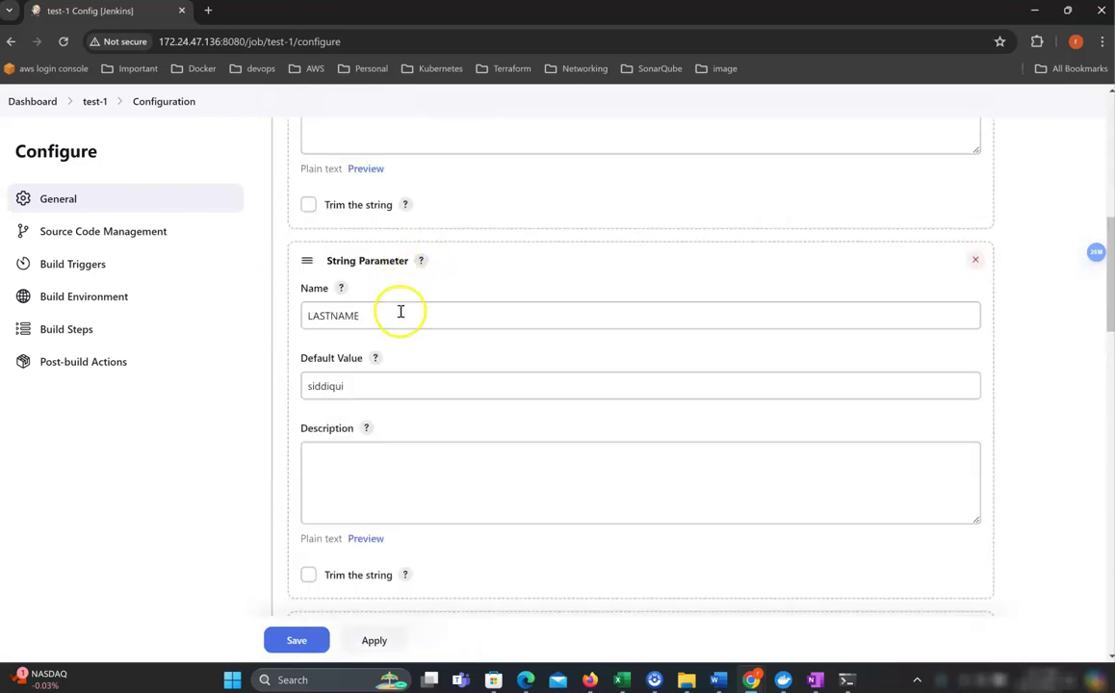
pyautogui.doubleClick(400, 313)
pyautogui.scroll(-10, 410, 319)
pyautogui.scroll(-10, 416, 335)
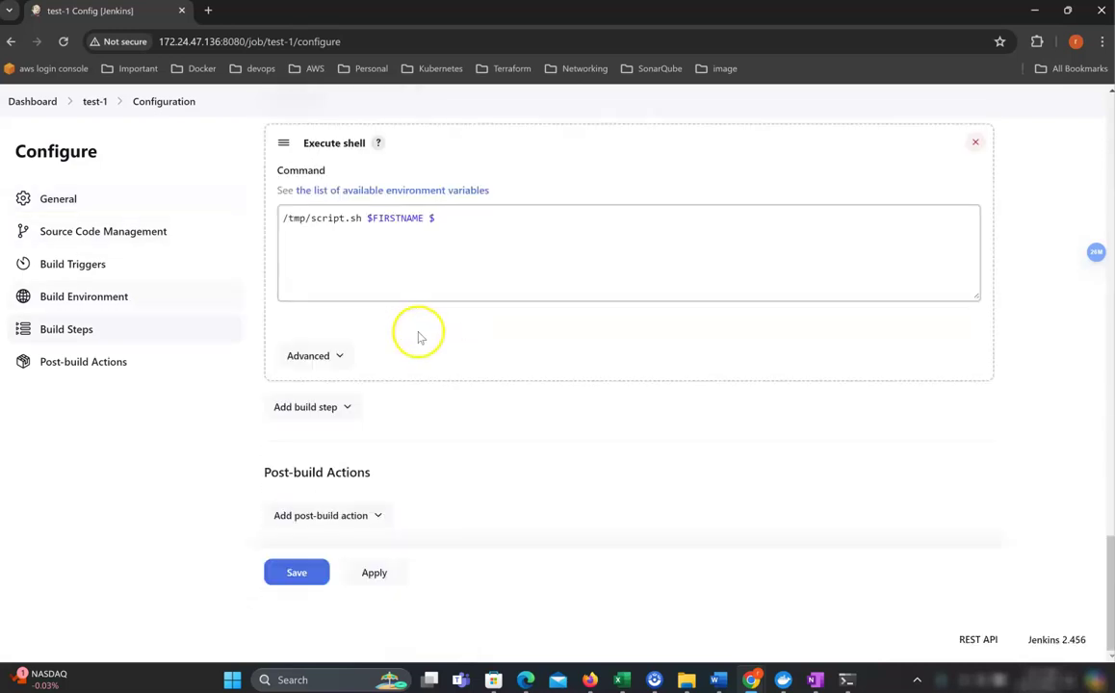
pyautogui.click(488, 233)
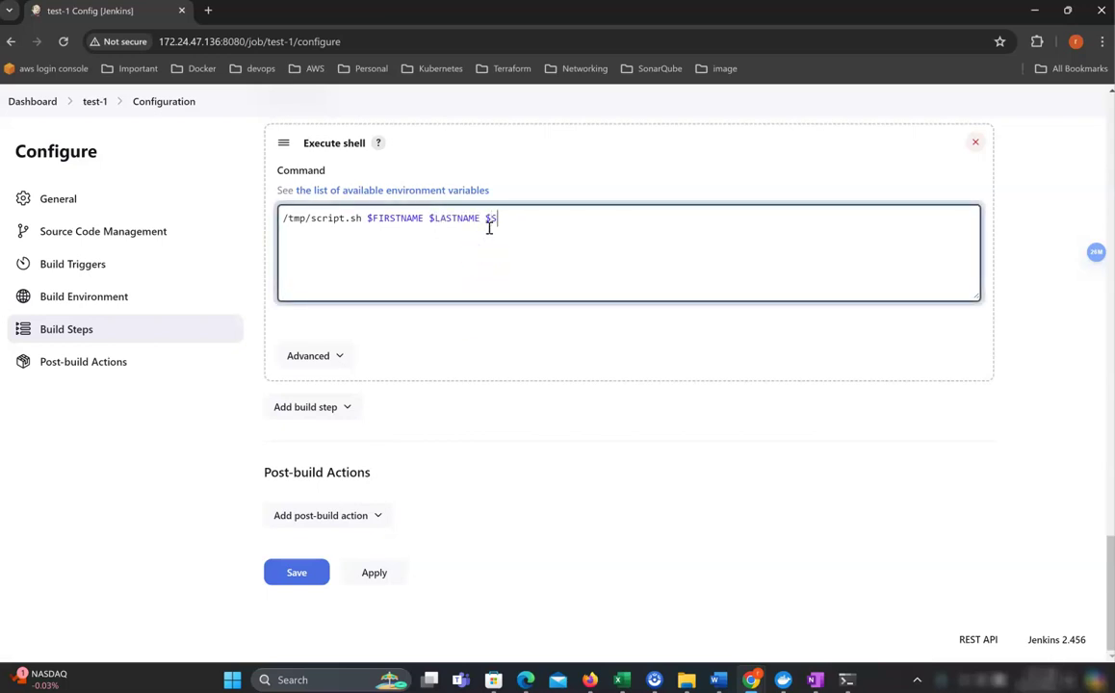
# Step: Save the test-1 job configuration
pyautogui.scroll(2, 529, 332)
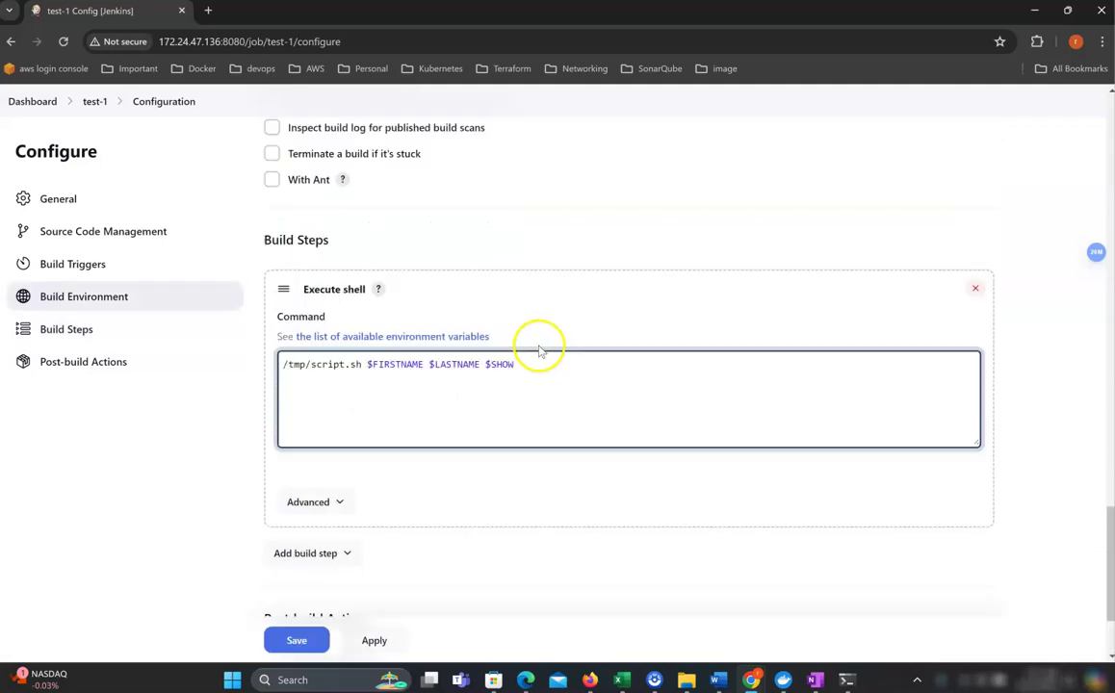
pyautogui.scroll(-3, 544, 354)
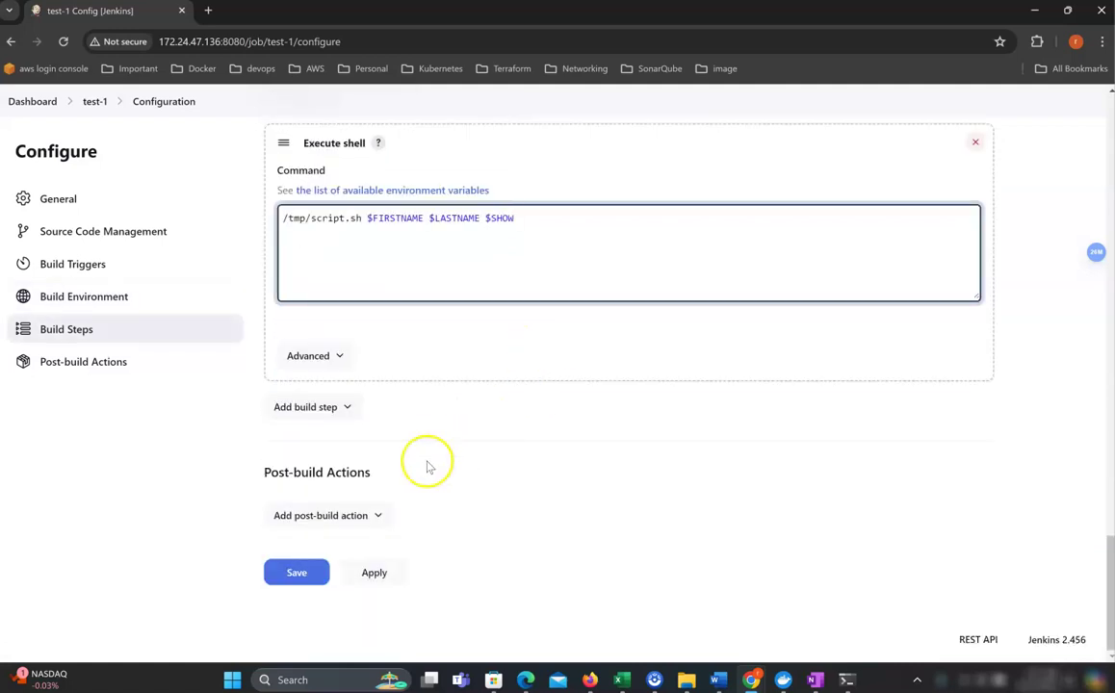
pyautogui.click(294, 572)
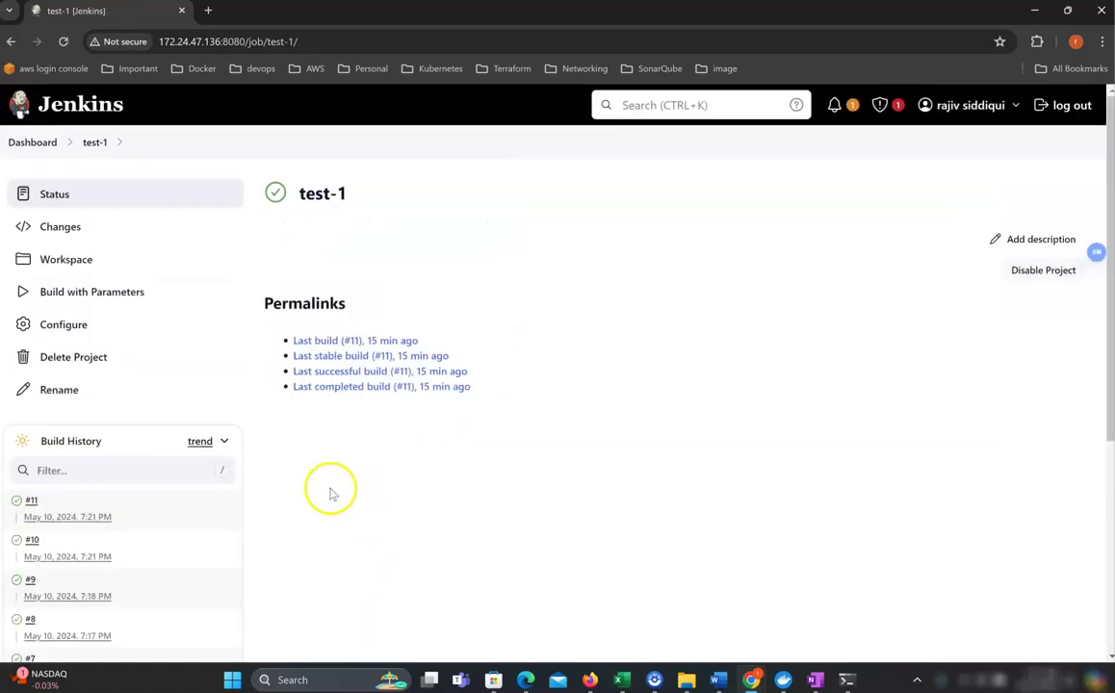
# Step: Build test-1 with parameters, with SHOW unchecked
pyautogui.click(91, 297)
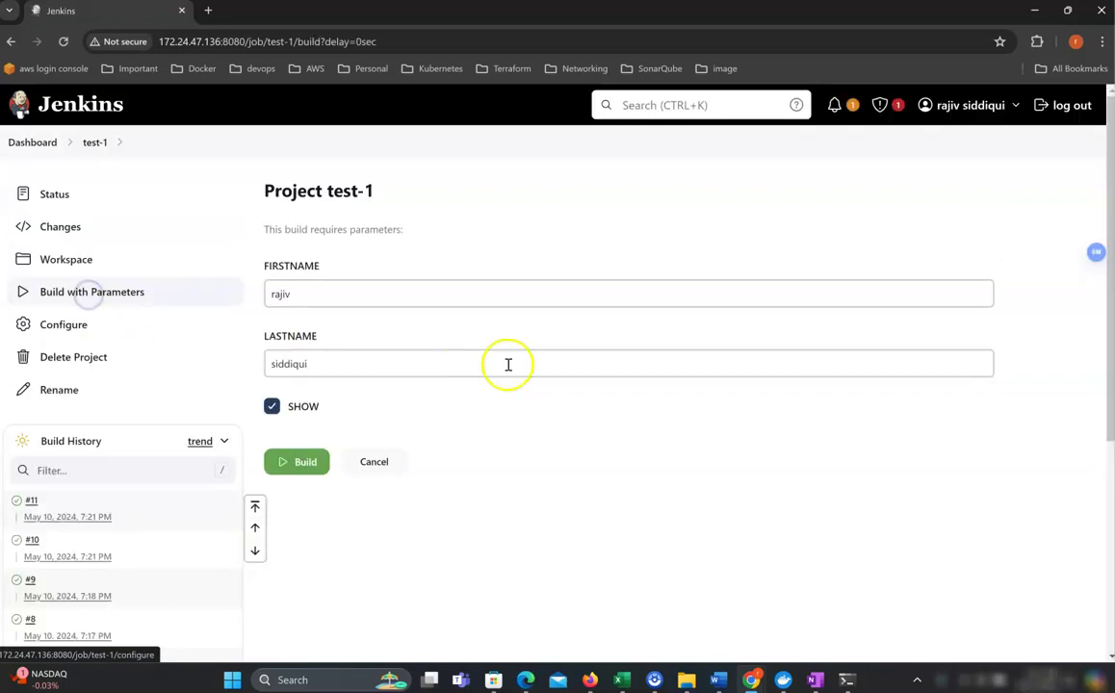
pyautogui.click(279, 409)
pyautogui.click(302, 464)
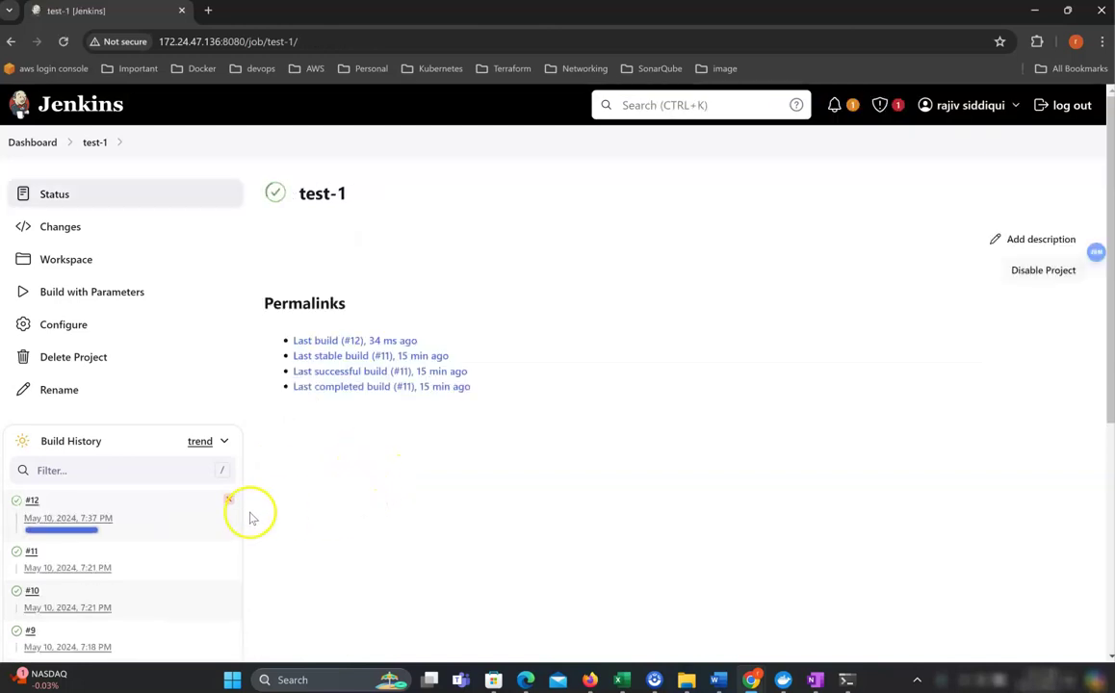
# Step: Confirm build #12's console printed 'please selct show', then return to the test-1 page
pyautogui.click(32, 502)
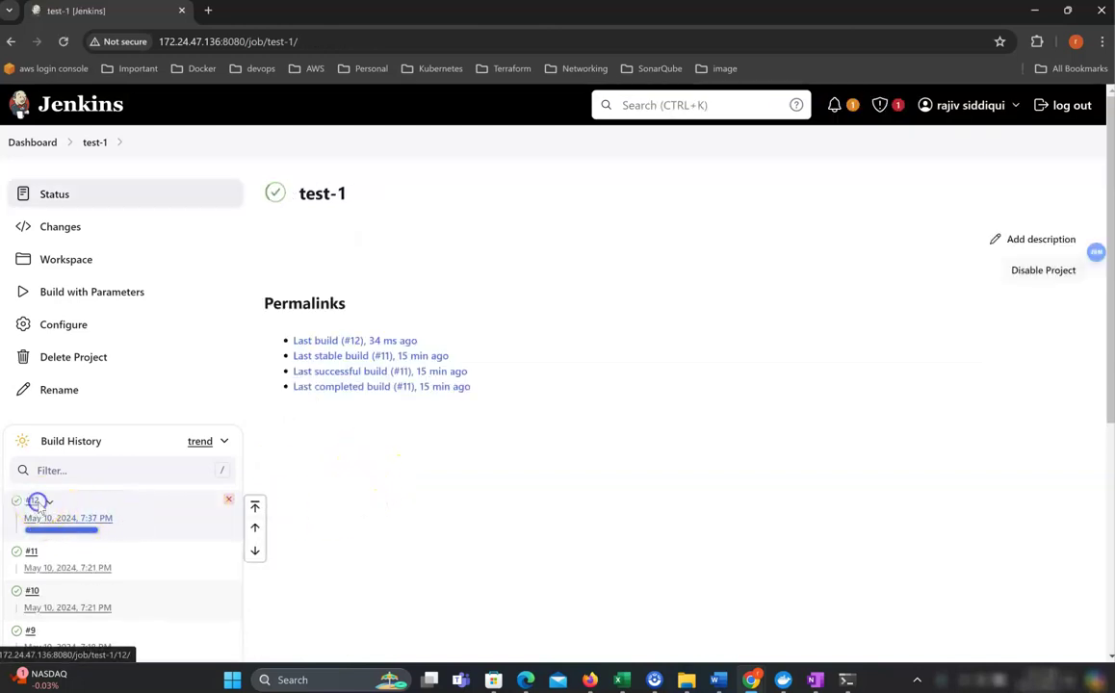
pyautogui.click(85, 262)
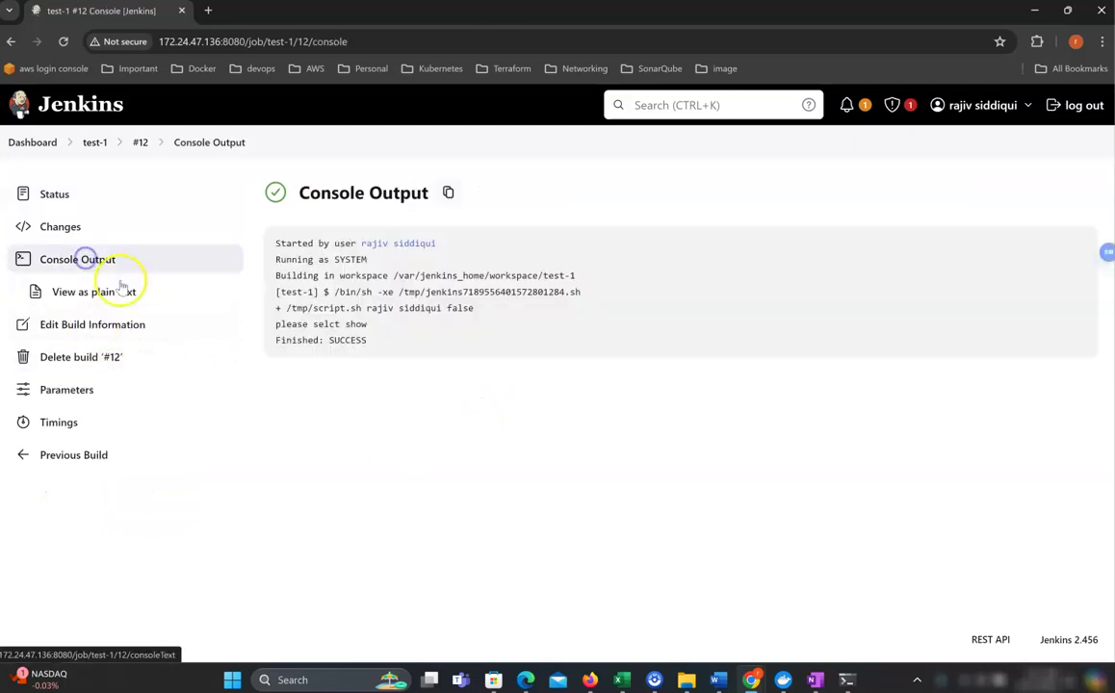
pyautogui.moveTo(277, 328); pyautogui.dragTo(343, 325)
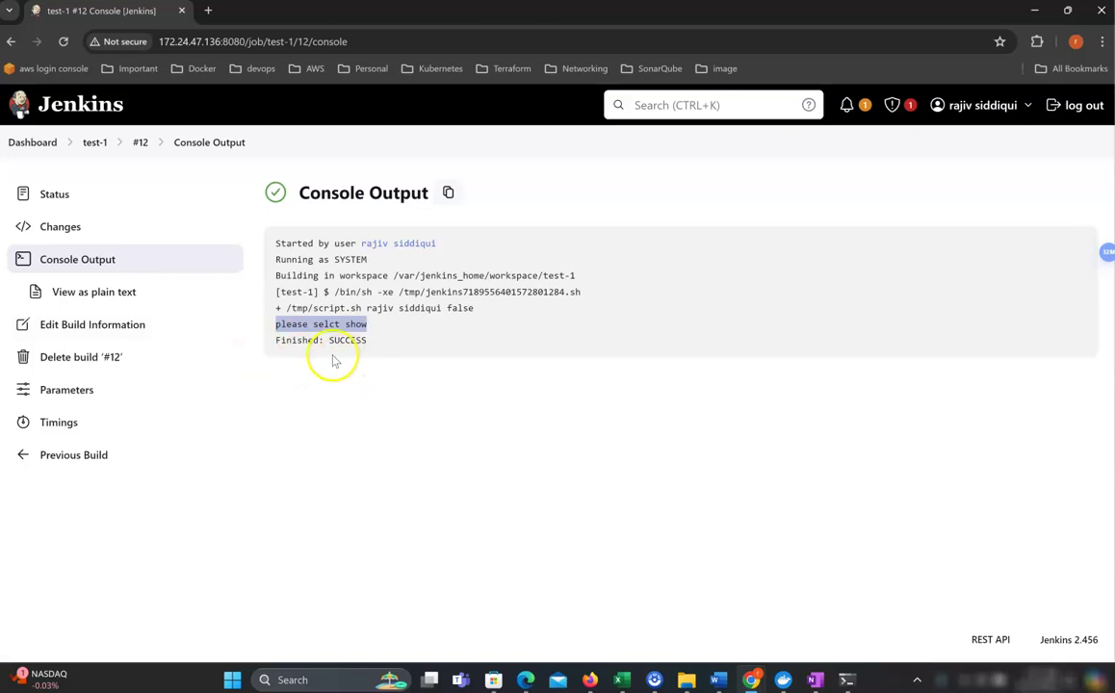
pyautogui.click(92, 143)
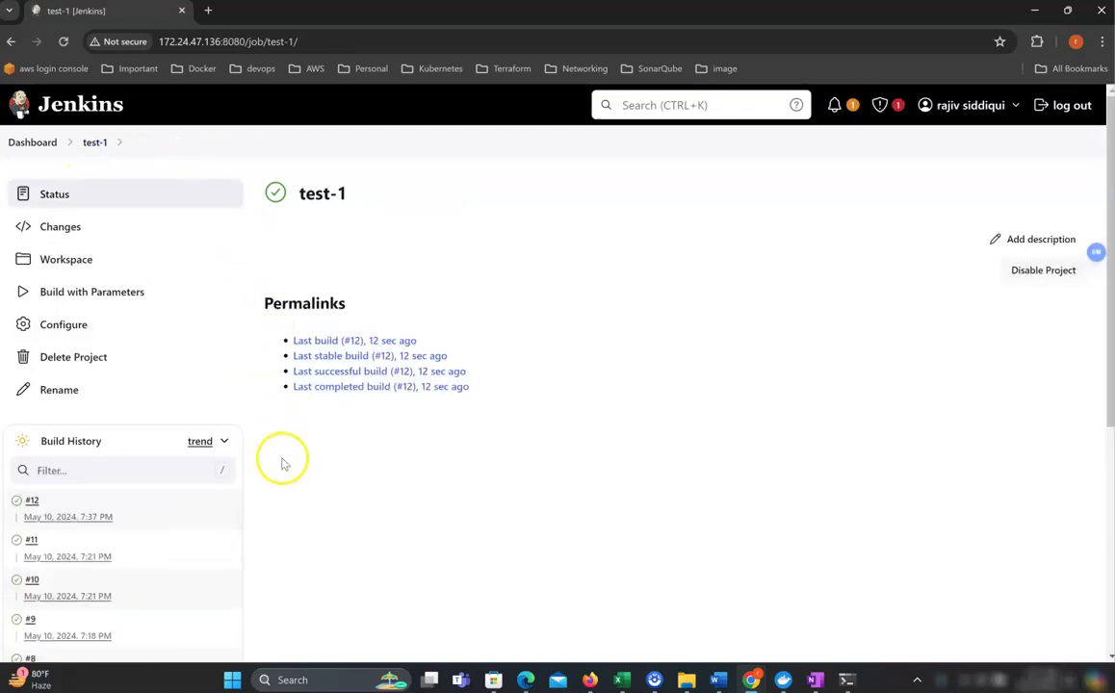
# Step: Build test-1 with SHOW checked and confirm build #13's console shows hello with both names
pyautogui.click(123, 296)
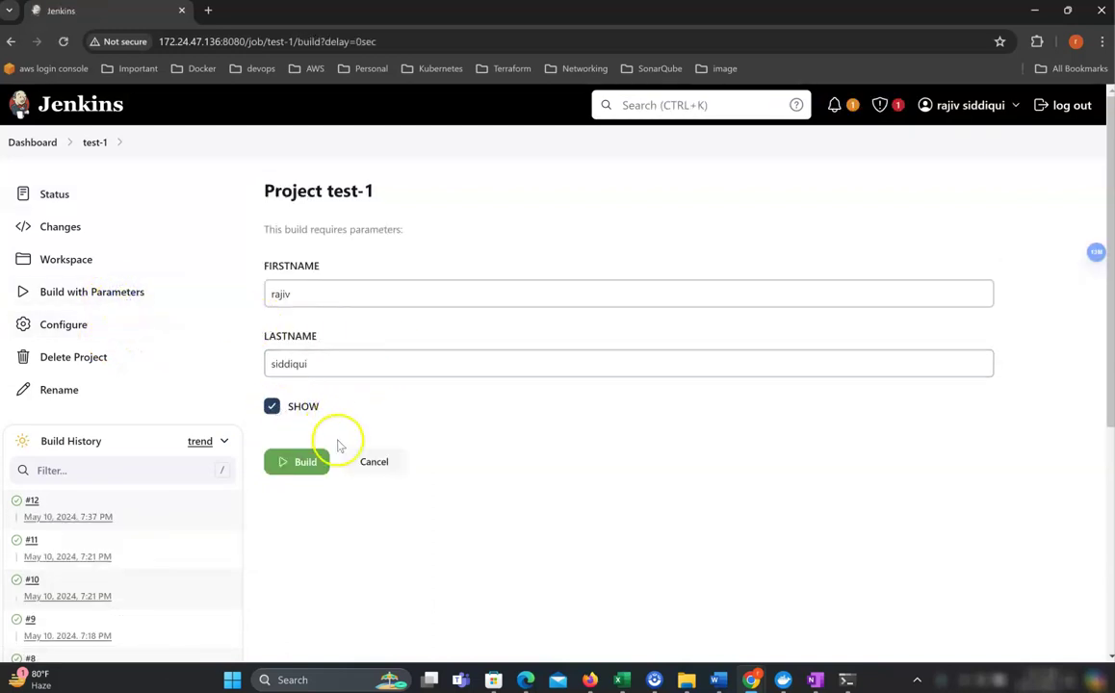
pyautogui.click(303, 464)
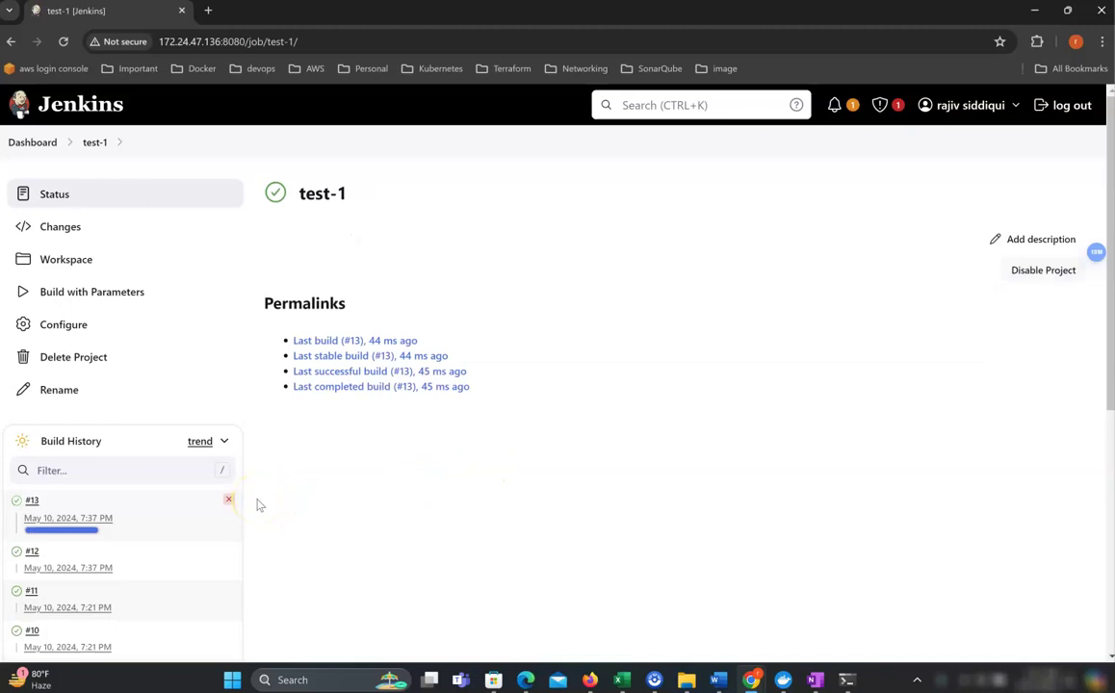
pyautogui.click(19, 502)
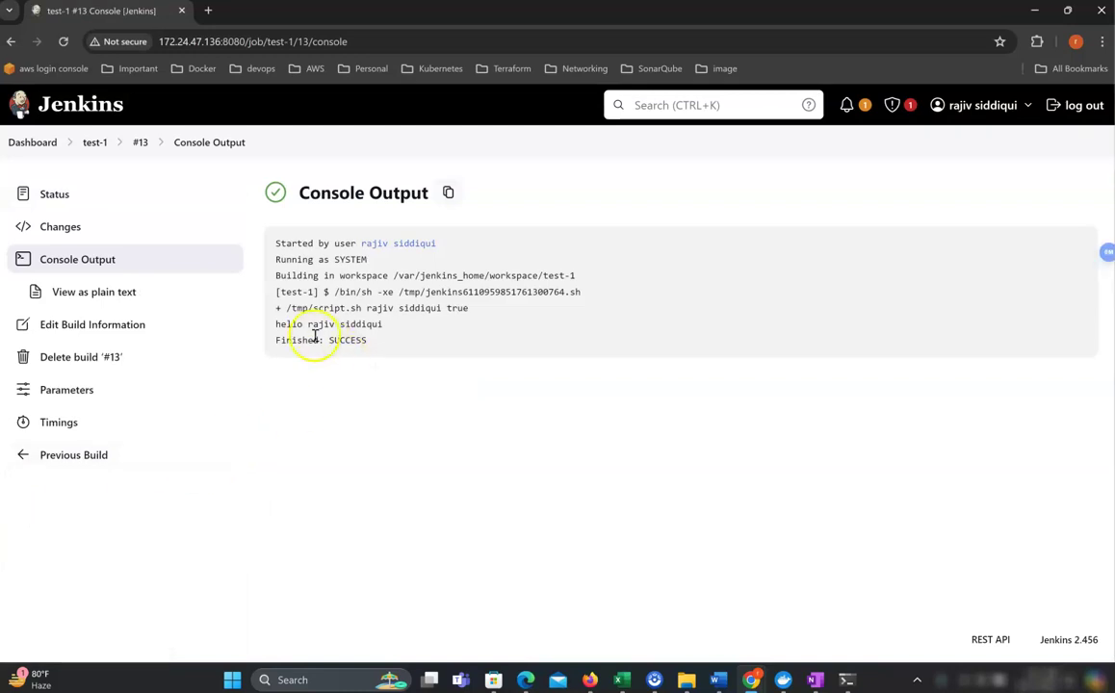
pyautogui.moveTo(275, 324); pyautogui.dragTo(357, 324)
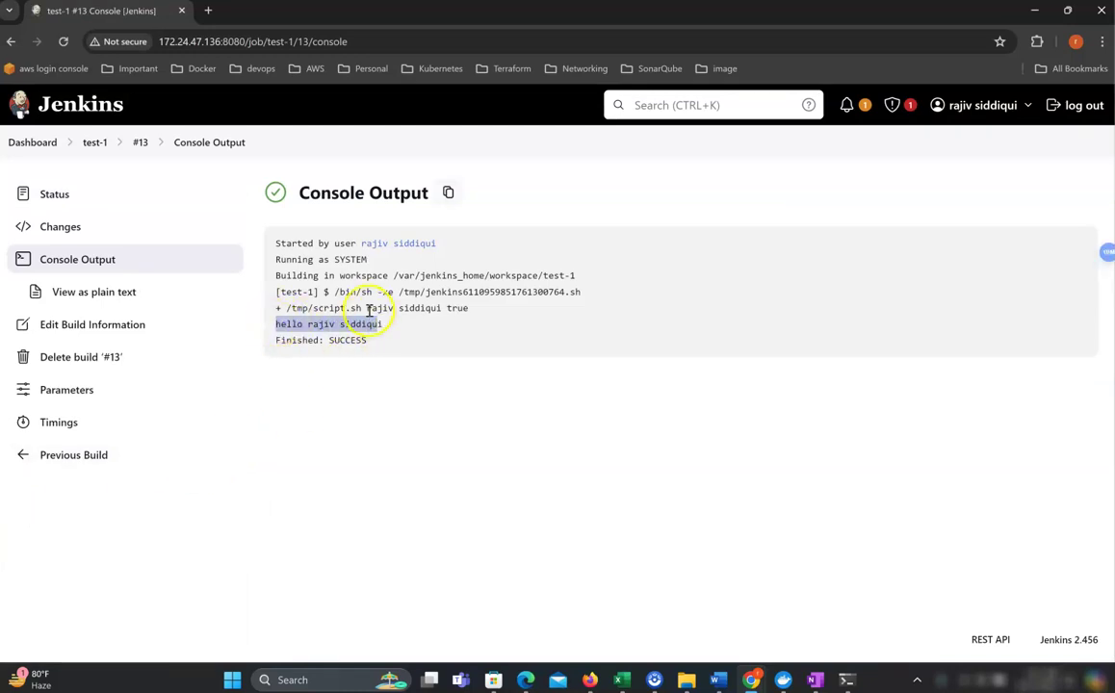
pyautogui.moveTo(382, 324); pyautogui.dragTo(384, 325)
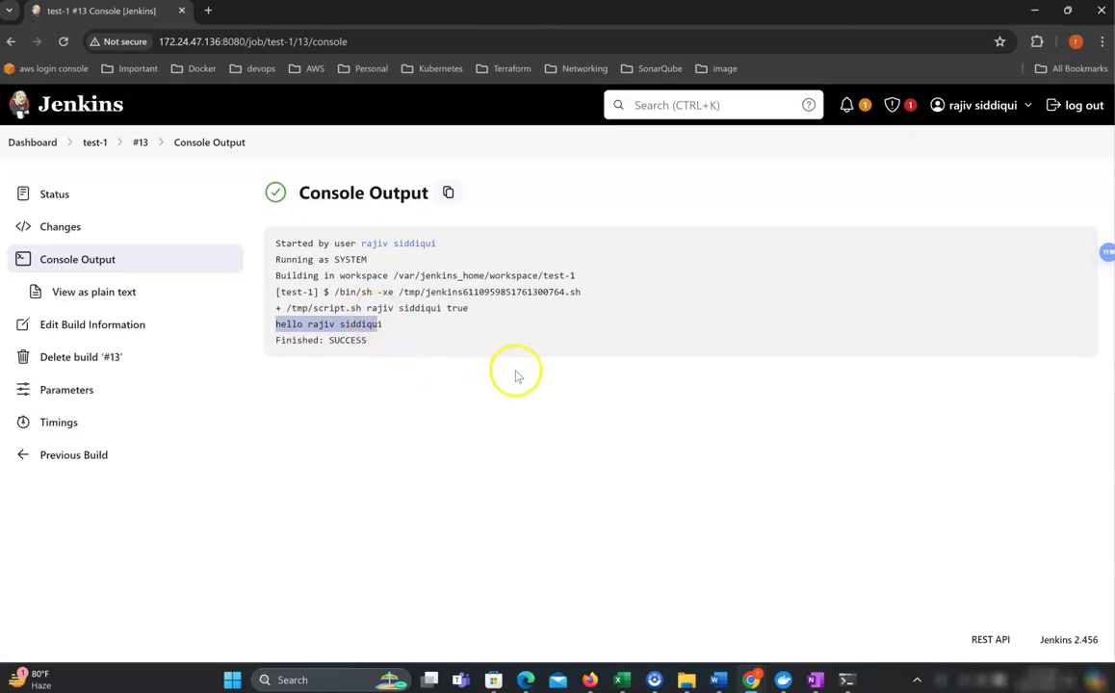